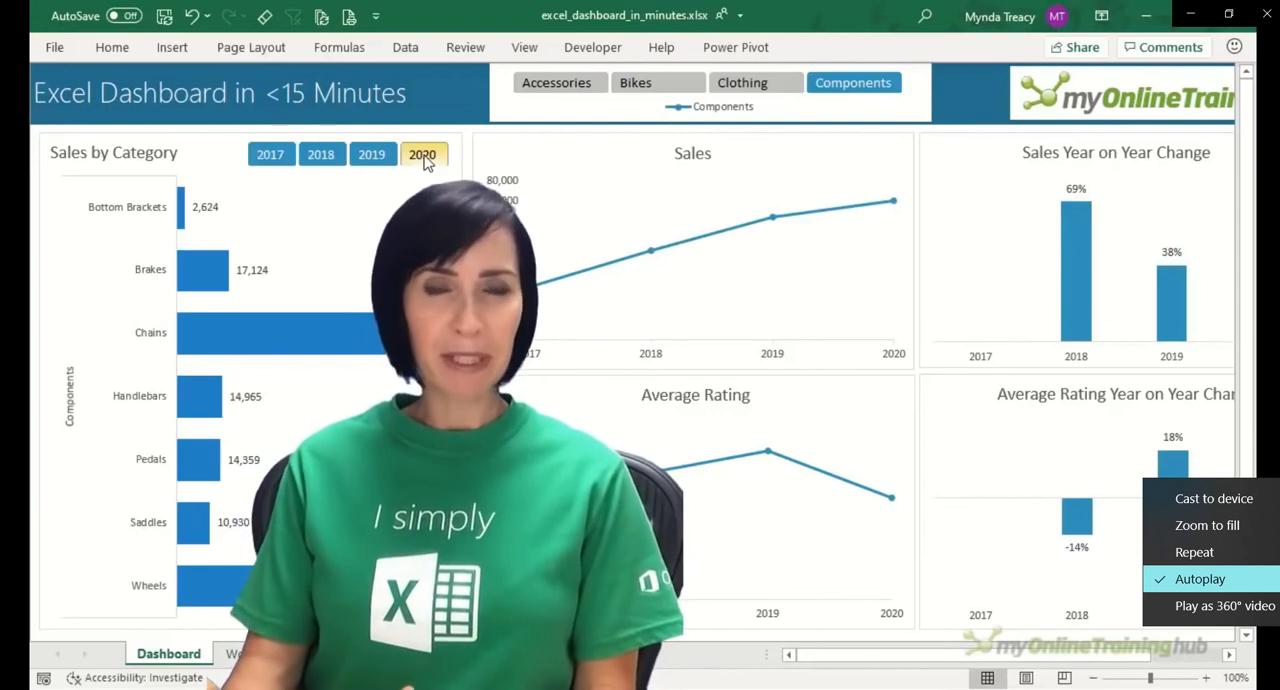
Step: Filter the finished sample dashboard by Accessories, Bikes, Clothing and Components in turn, and by all four categories together
click(562, 86)
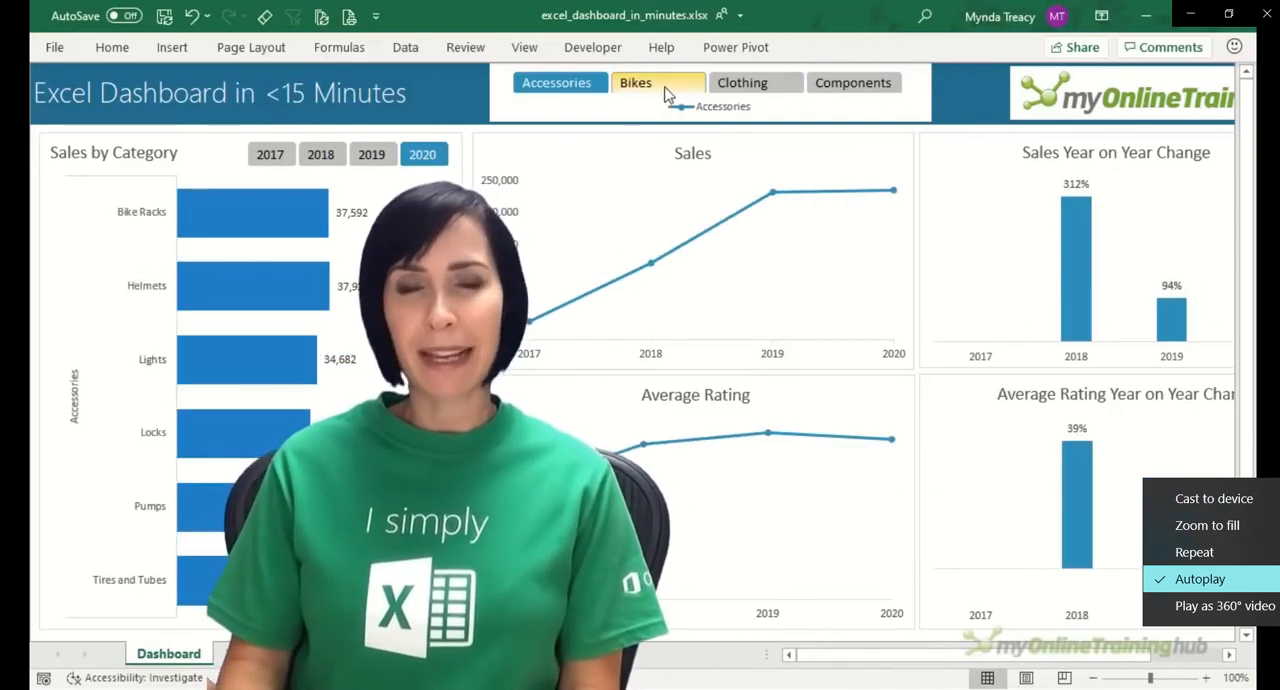
click(665, 89)
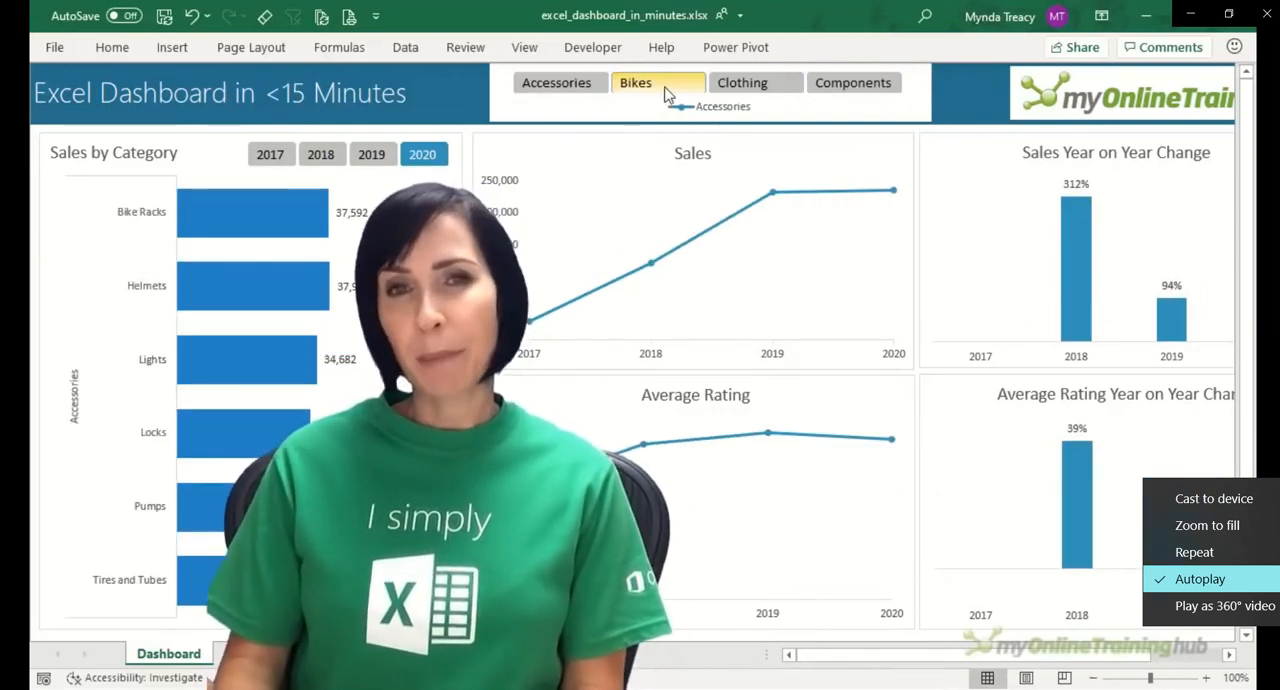
click(725, 88)
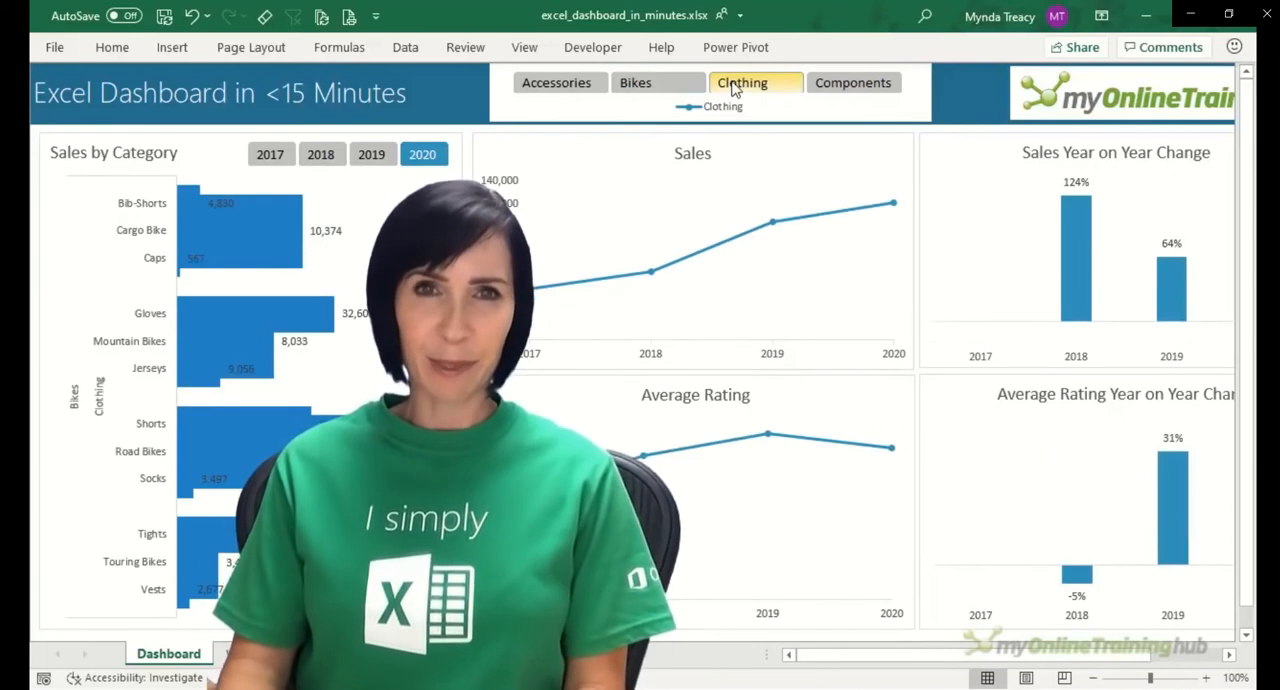
click(826, 83)
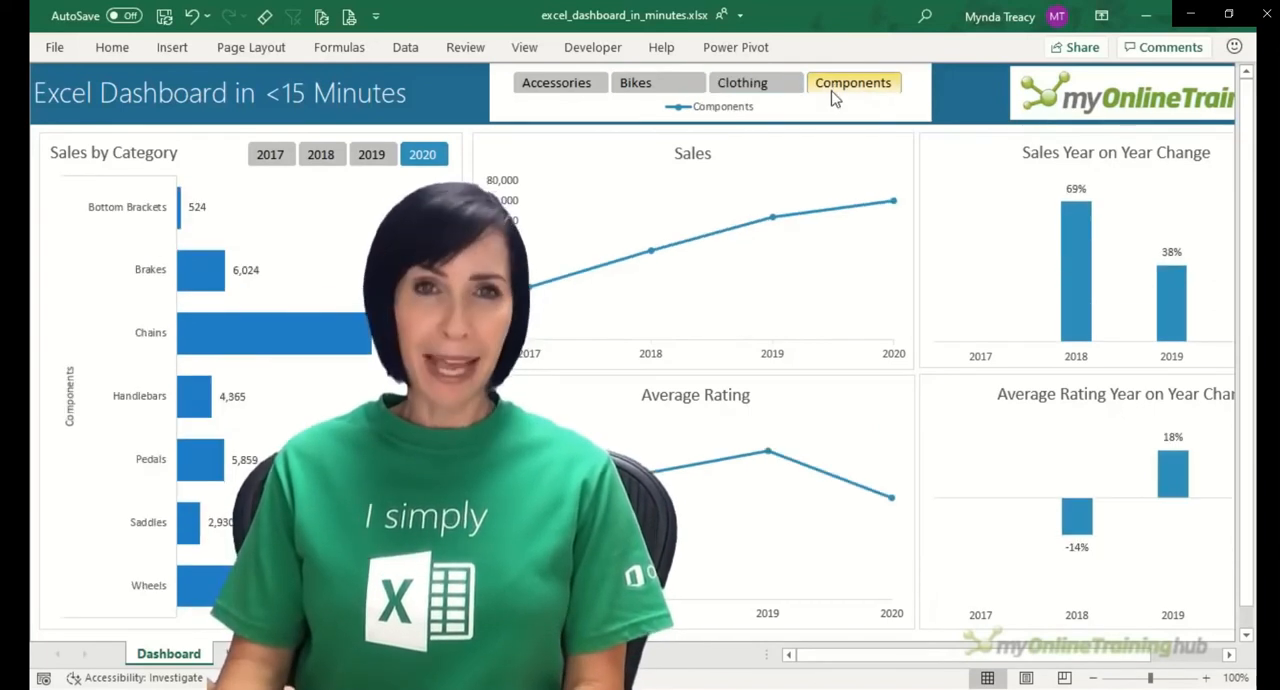
shift+click(586, 90)
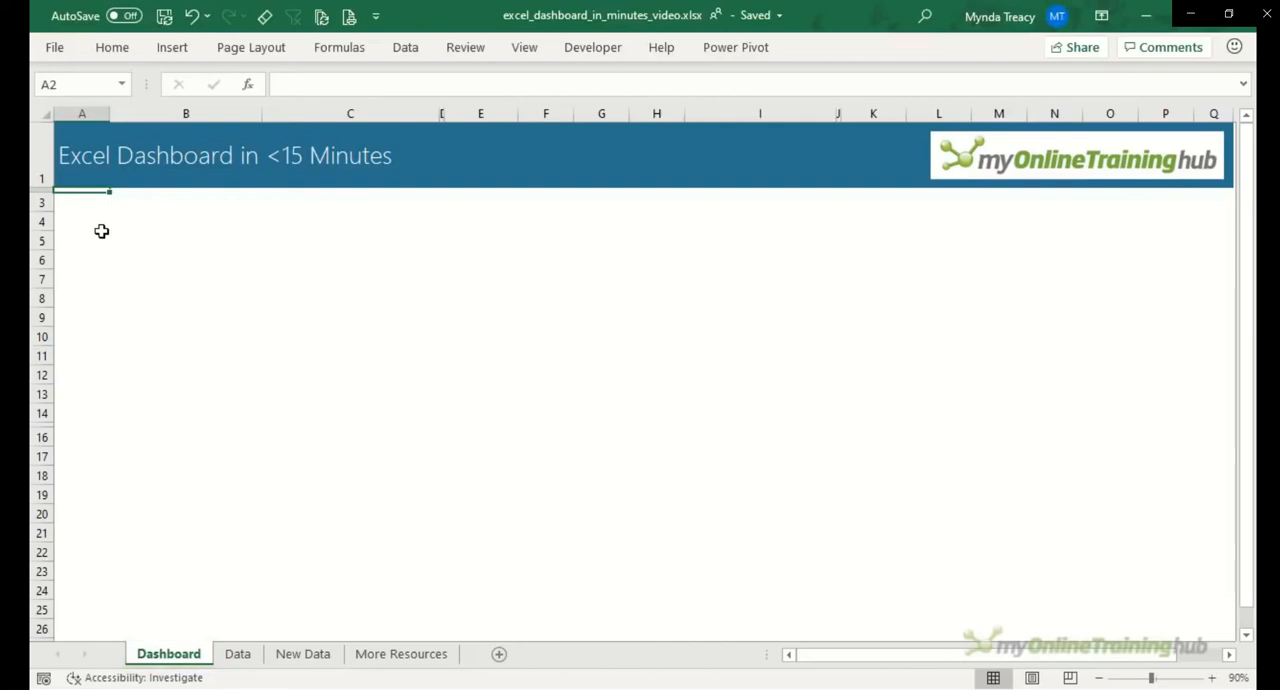
Step: Examine the blank Dashboard sheet's title row and the column layout from A to I
click(40, 166)
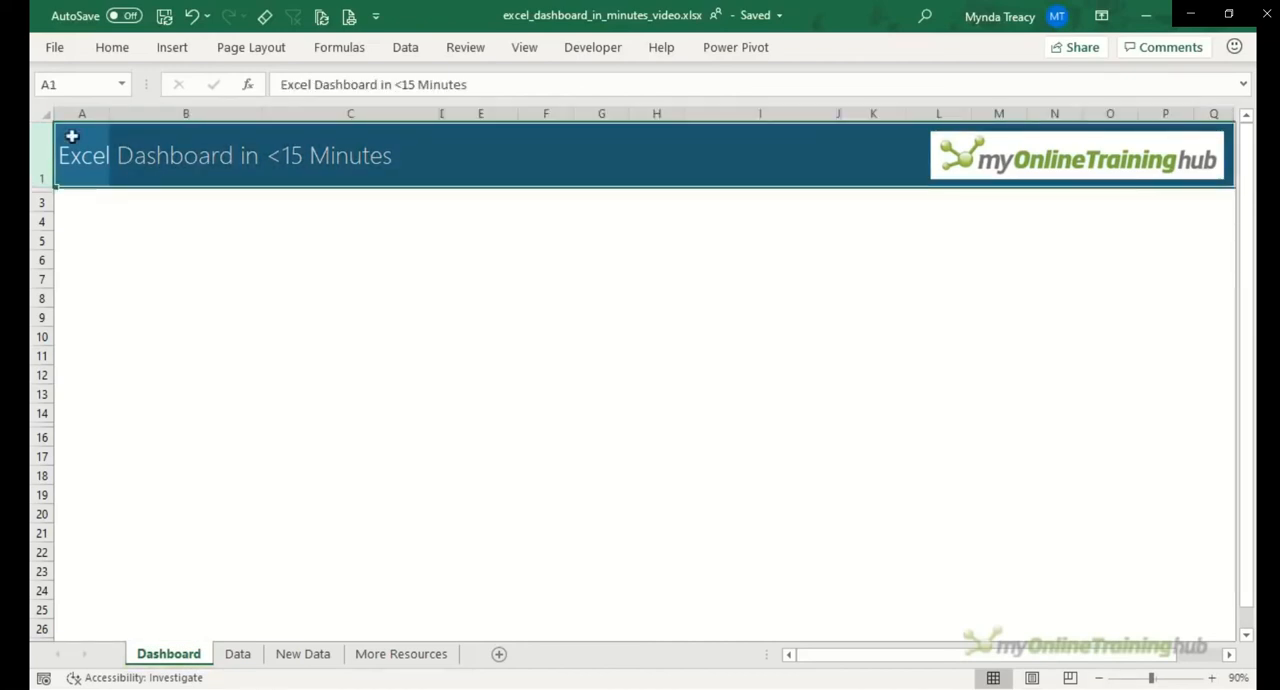
drag(90, 113, 795, 108)
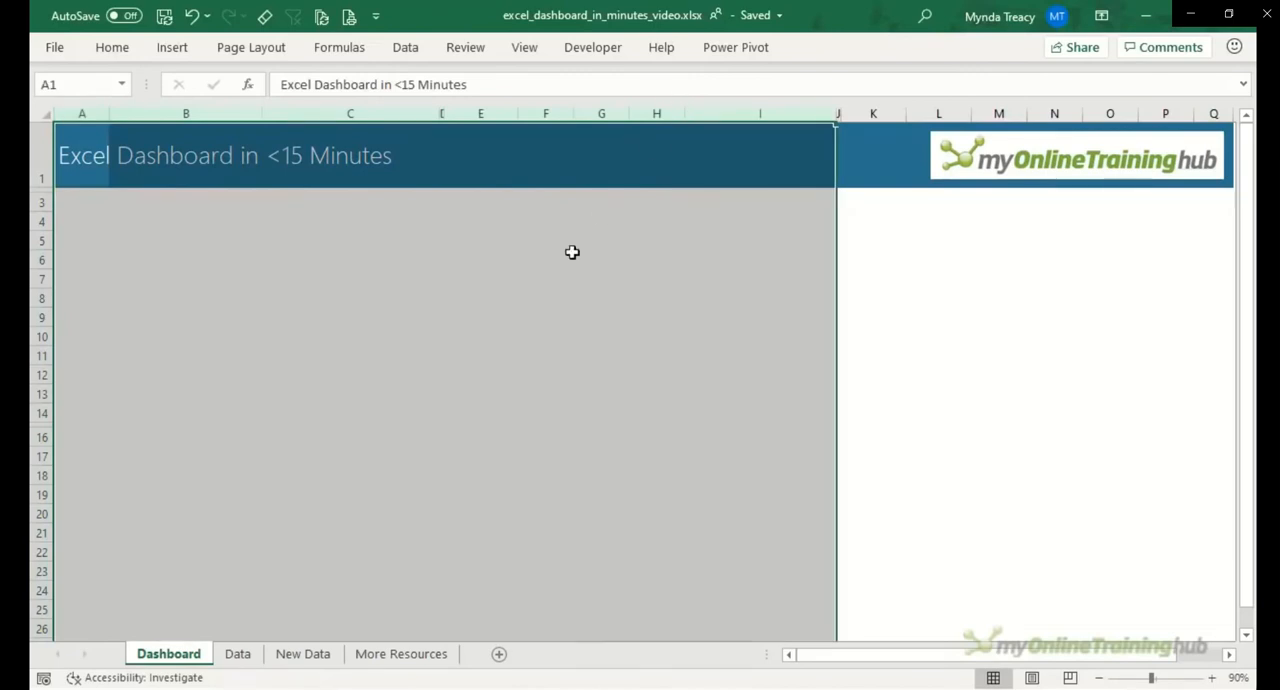
click(357, 251)
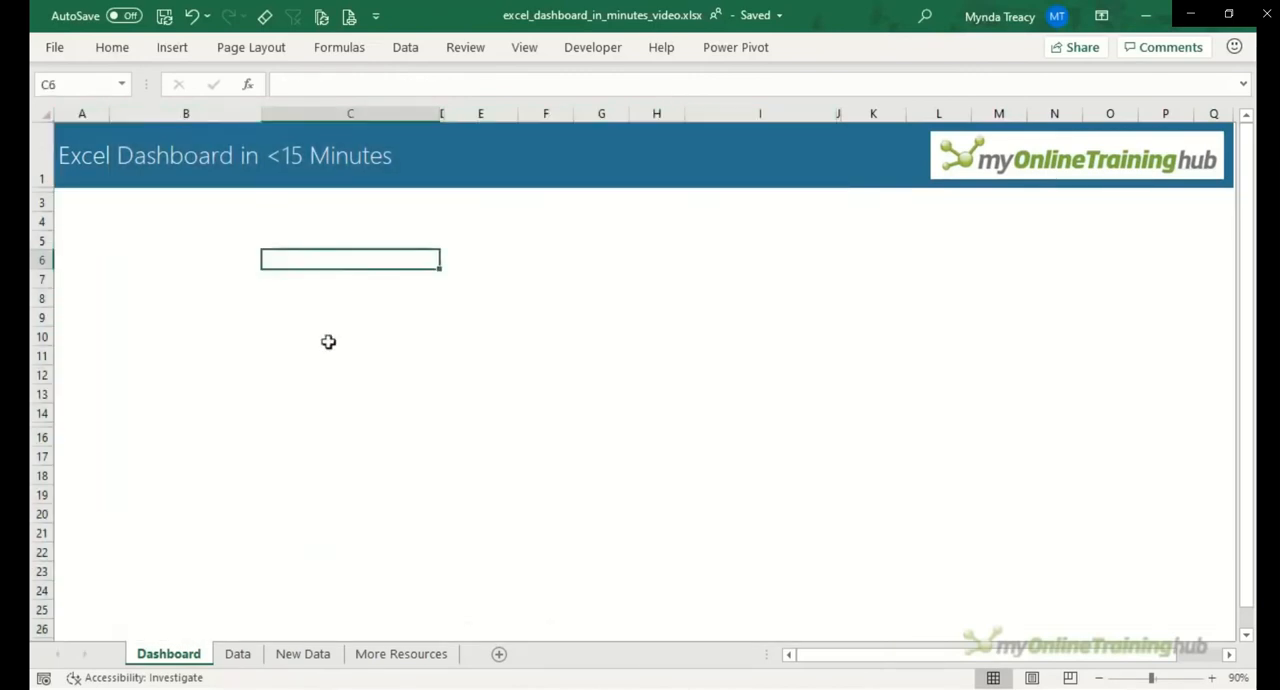
Step: Review the sales records in columns A to E of the Data sheet and the additional records on the New Data sheet
click(238, 654)
scroll(143, 290, down, 12)
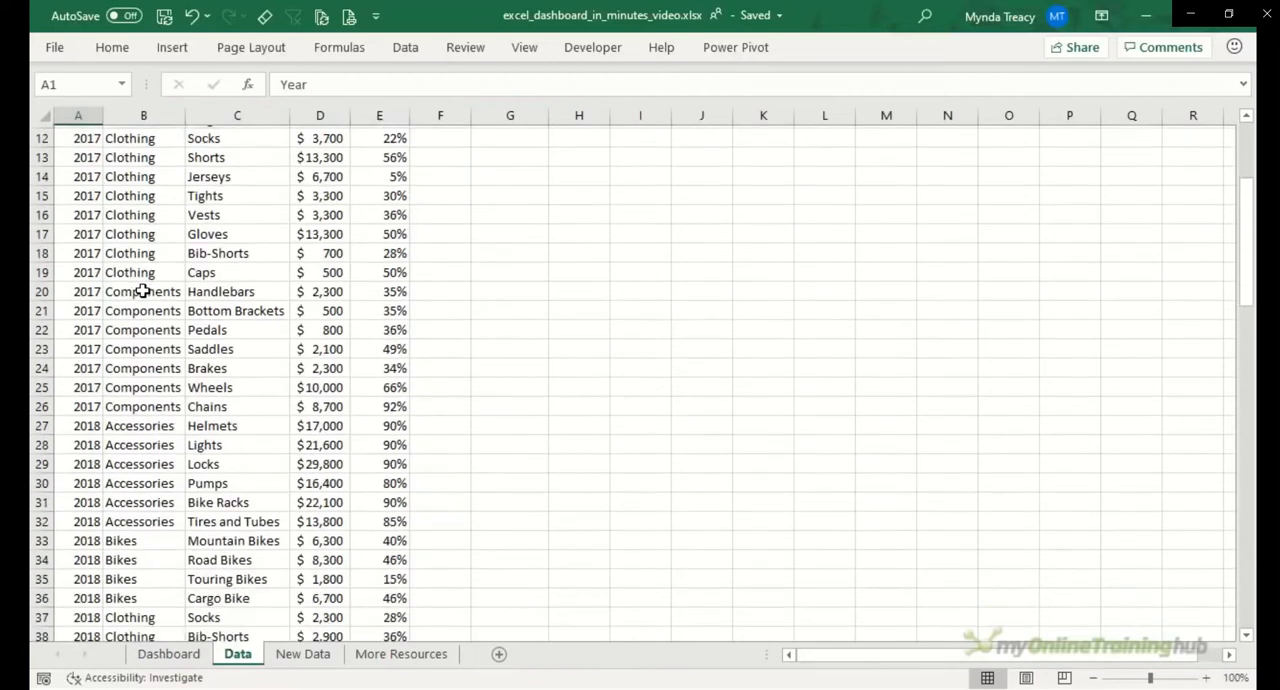
scroll(143, 290, down, 6)
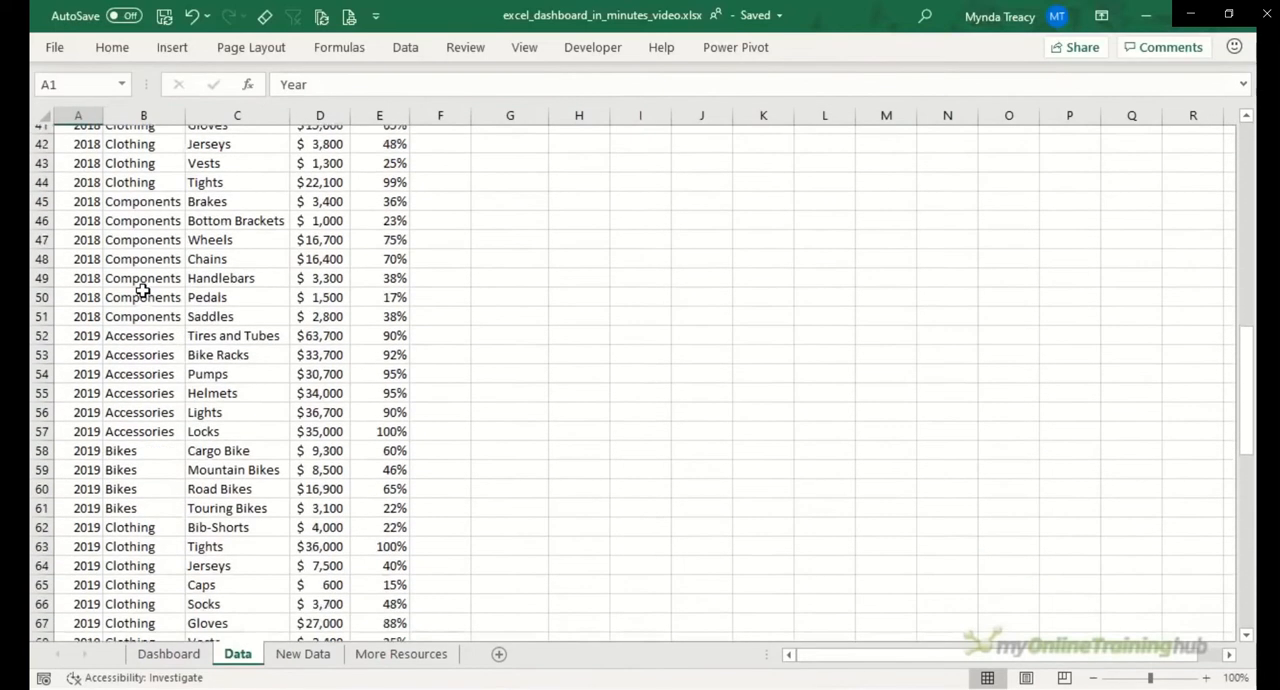
click(292, 654)
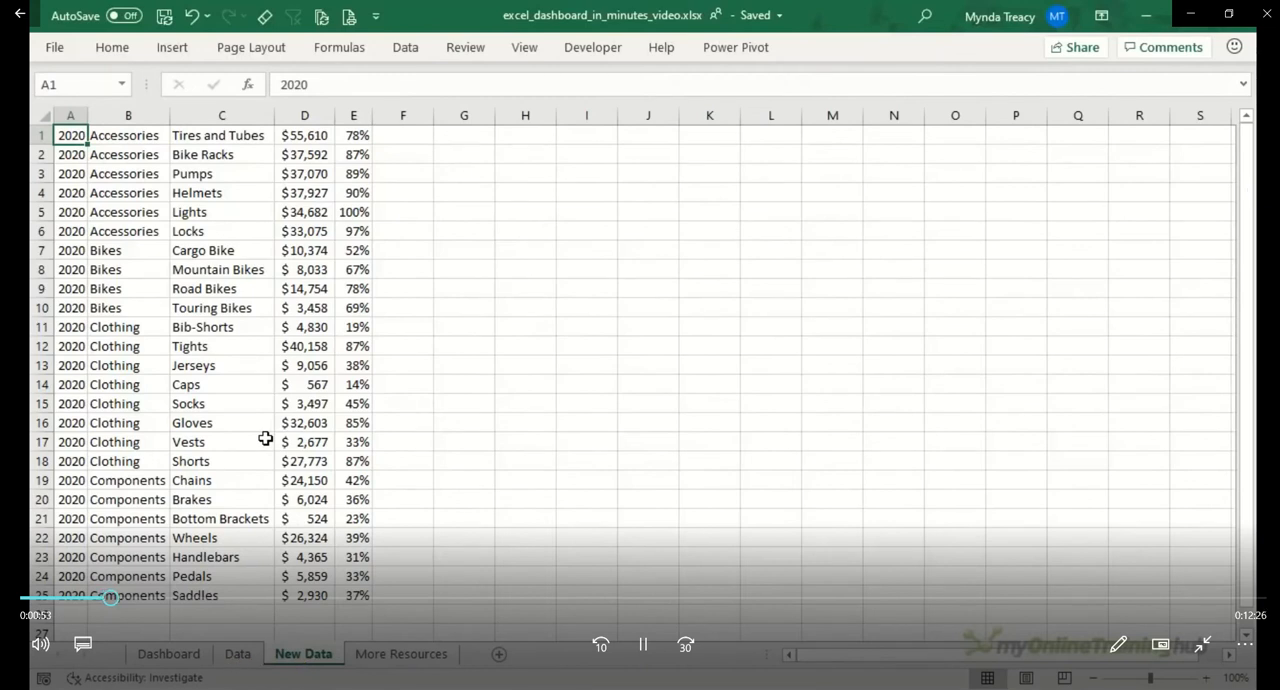
click(237, 654)
scroll(166, 253, up, 17)
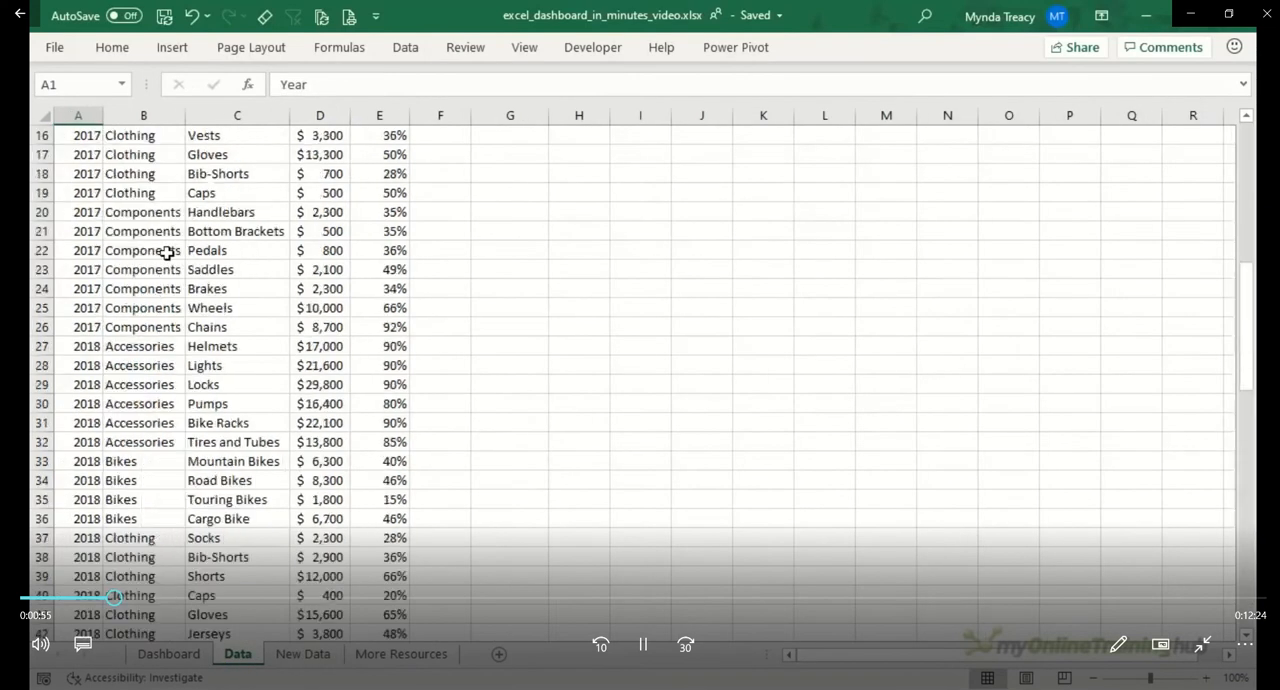
drag(78, 115, 376, 115)
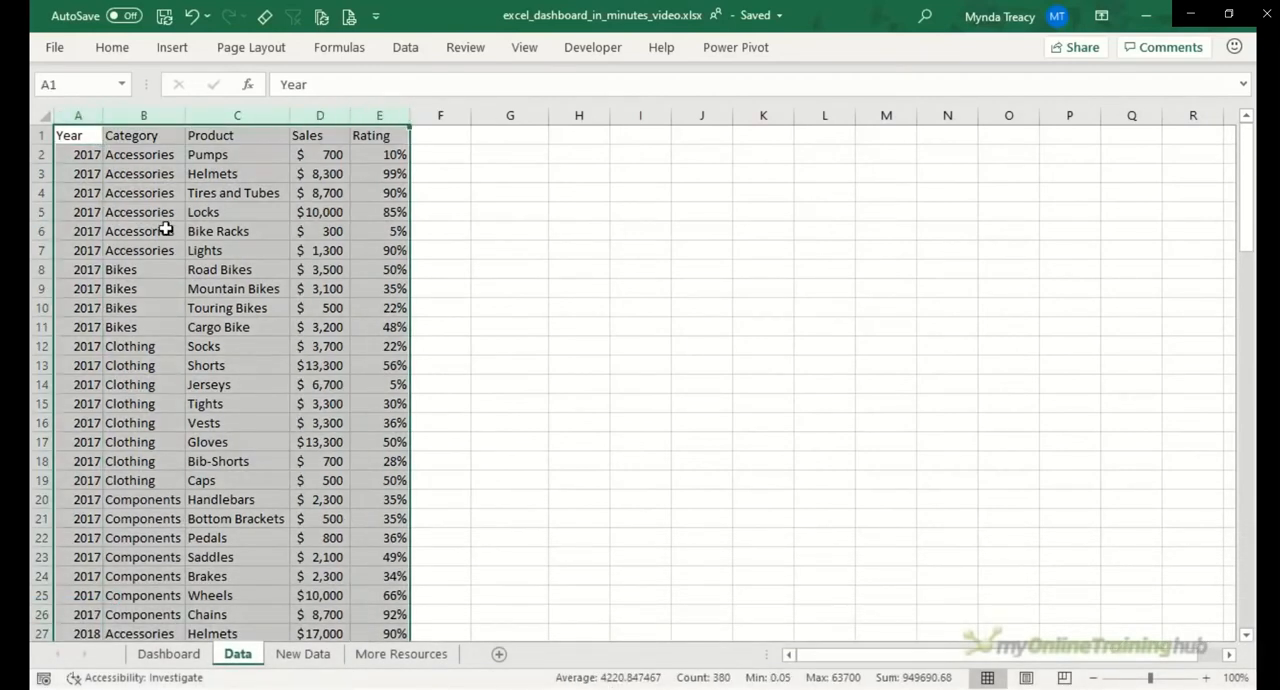
Step: Convert the sales data in A1:E76 of the Data sheet into a table with headers and view its design options
click(166, 229)
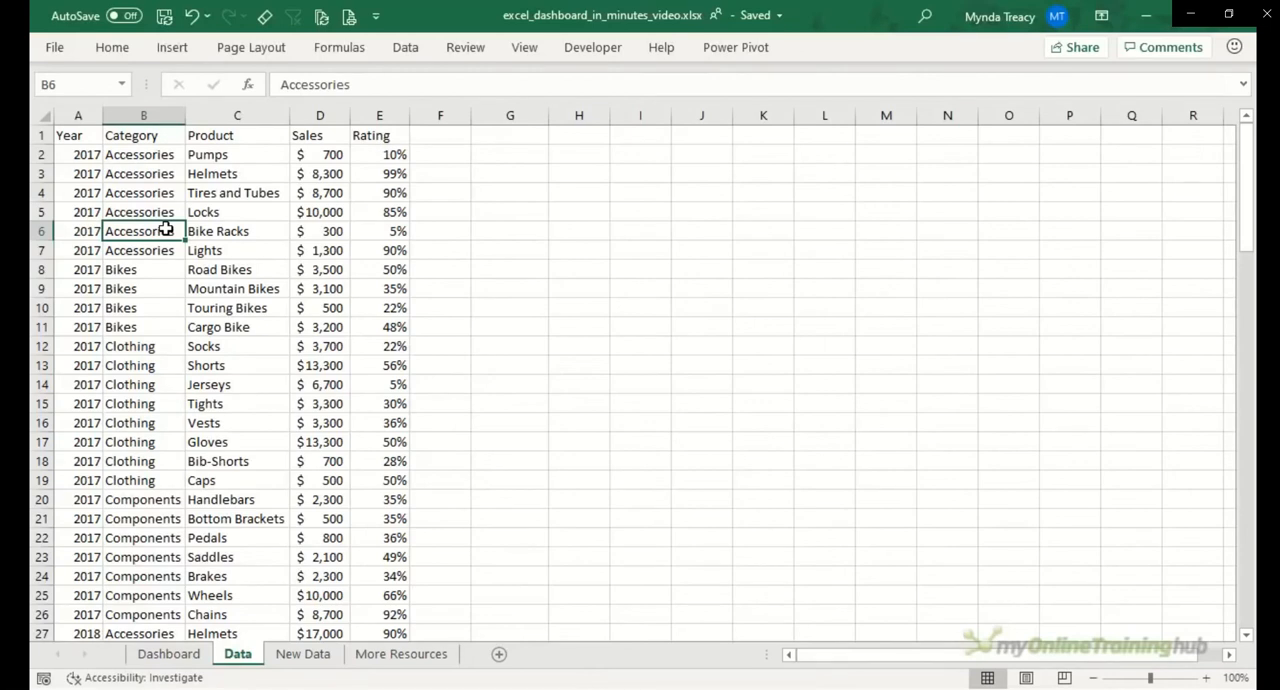
key(ctrl+t)
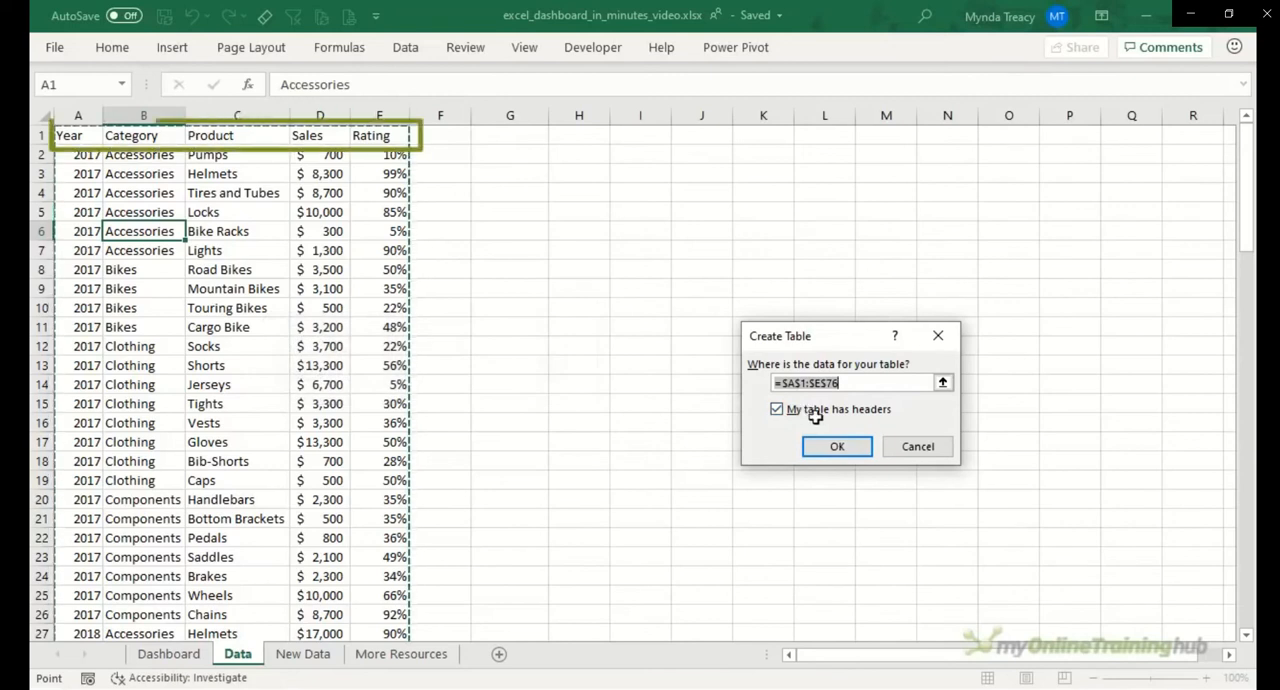
click(837, 446)
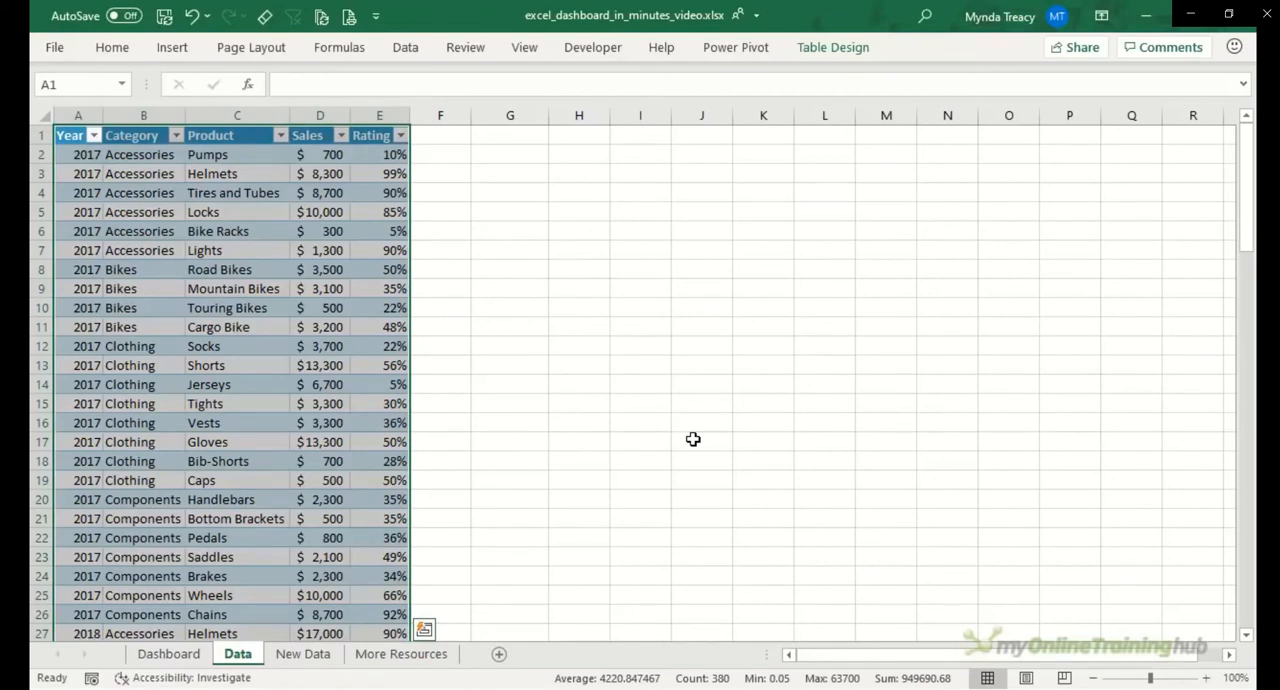
click(840, 55)
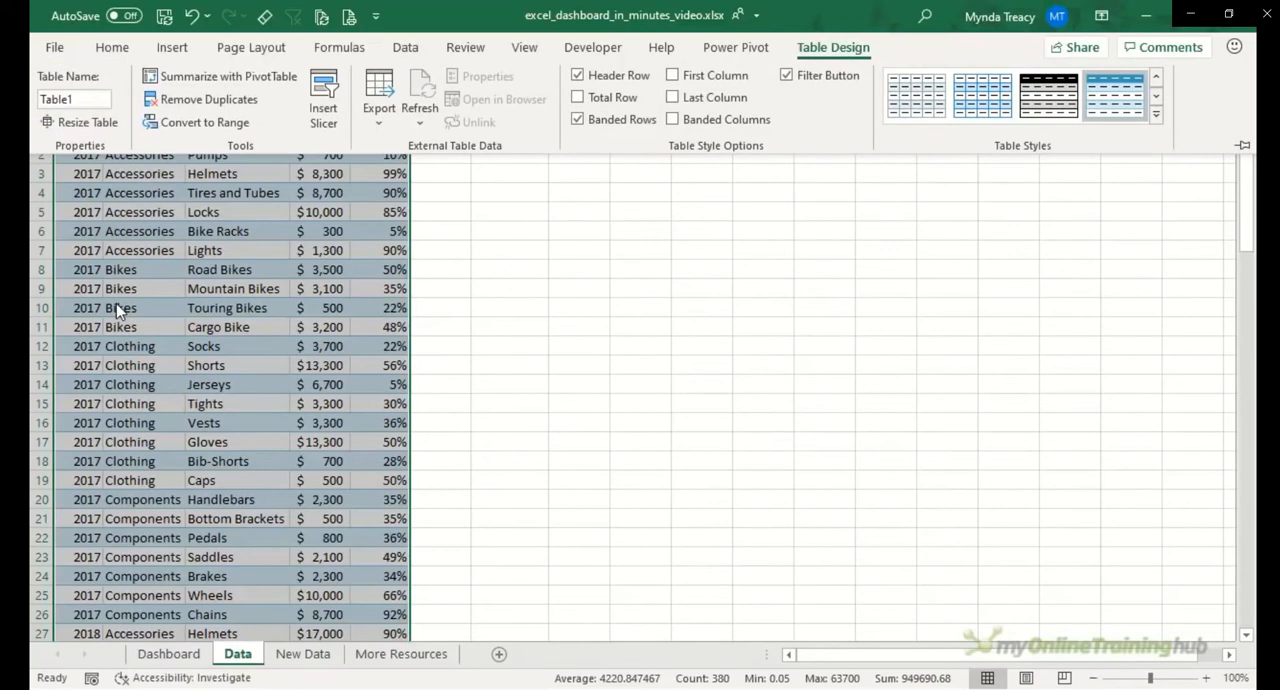
key(Escape)
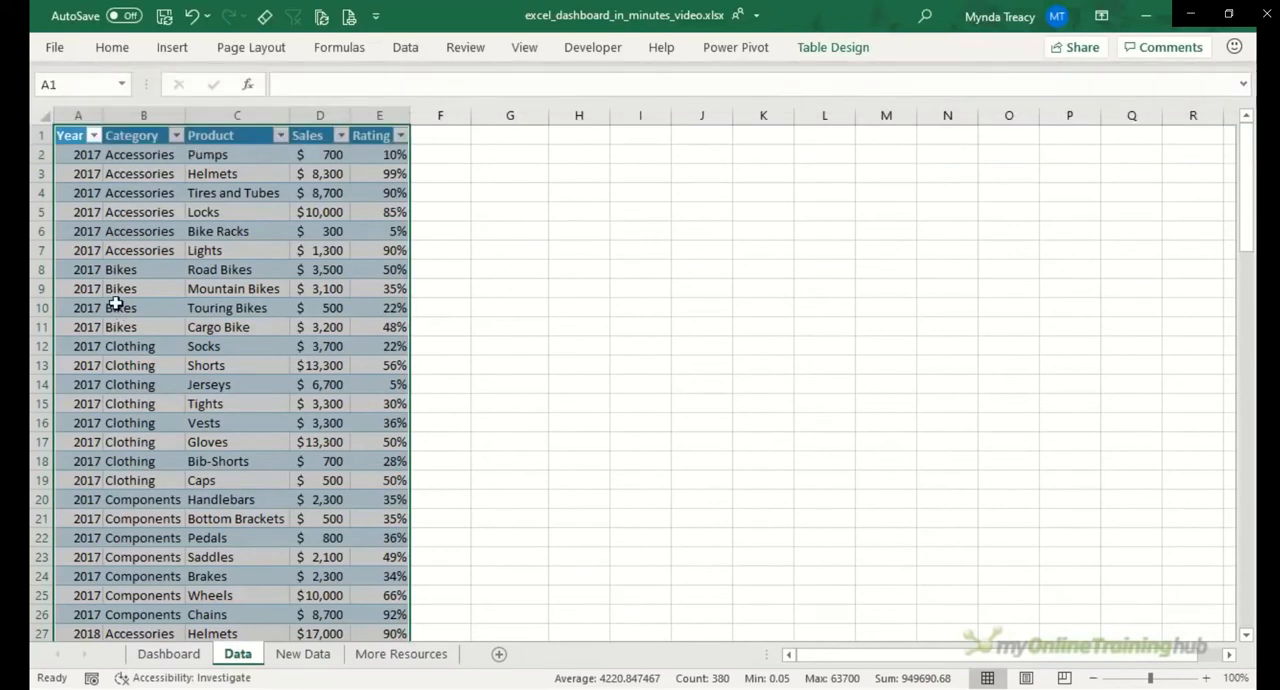
Step: Insert a PivotChart from Table1 on a new worksheet and move it closer to the PivotTable
click(172, 47)
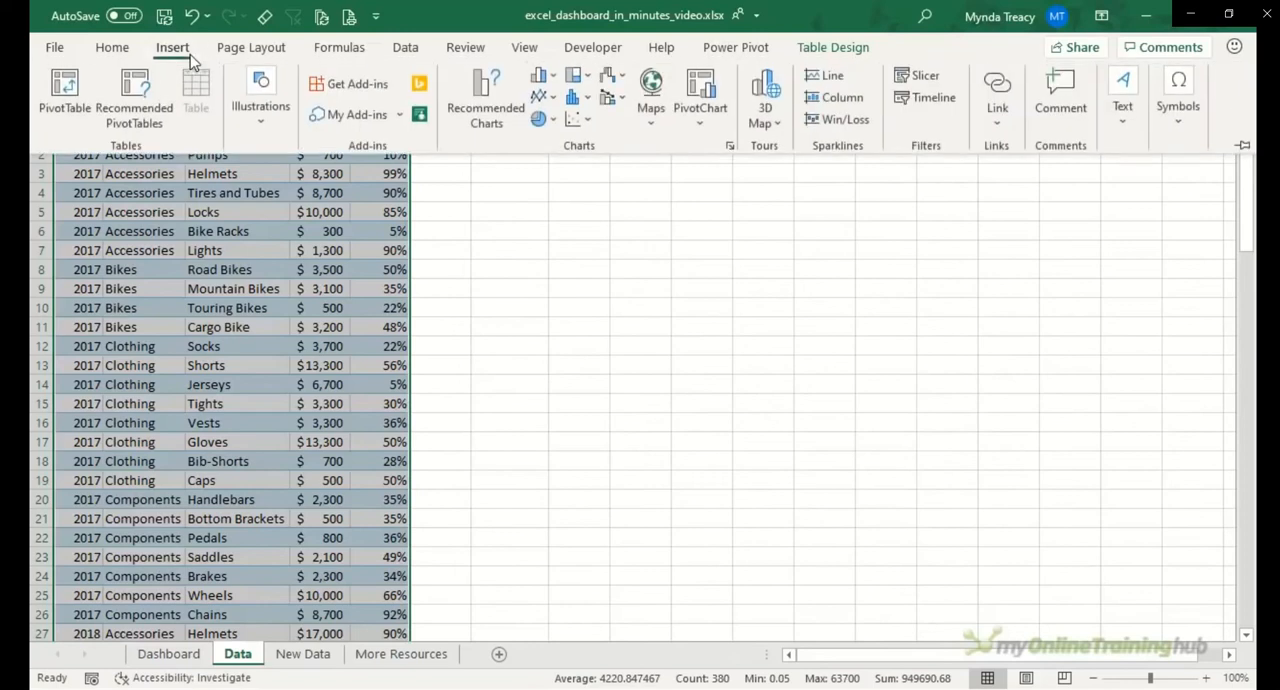
click(707, 92)
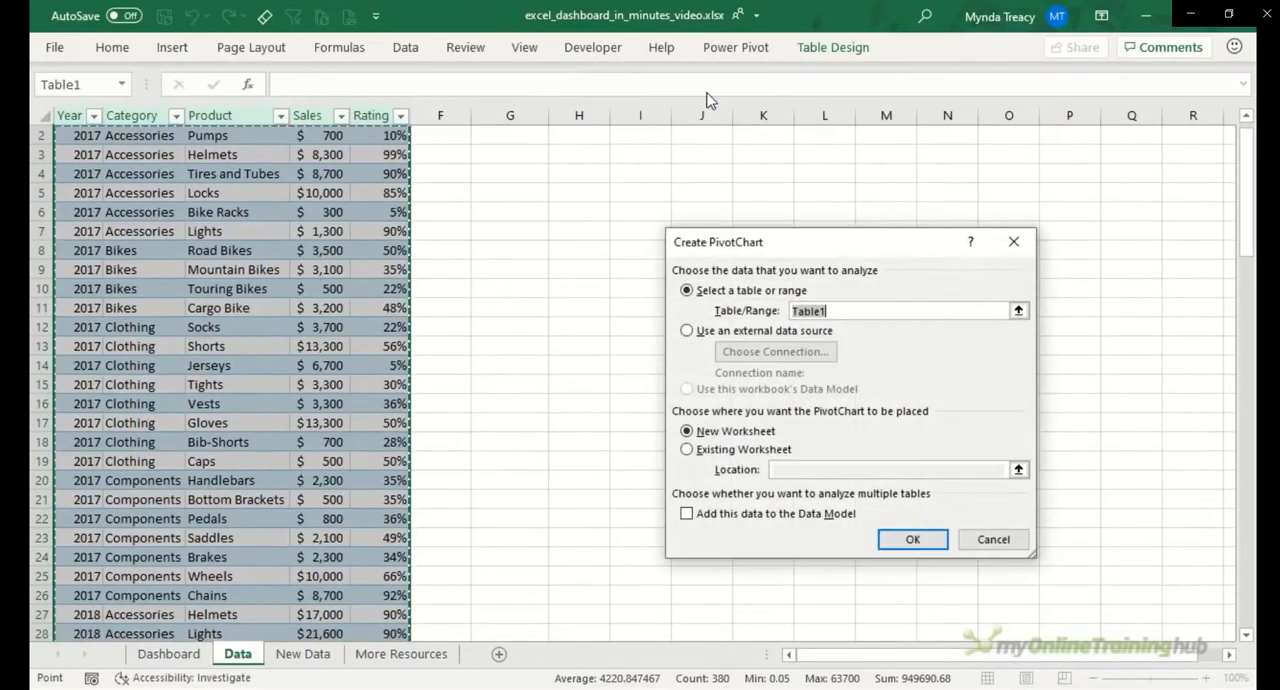
click(892, 542)
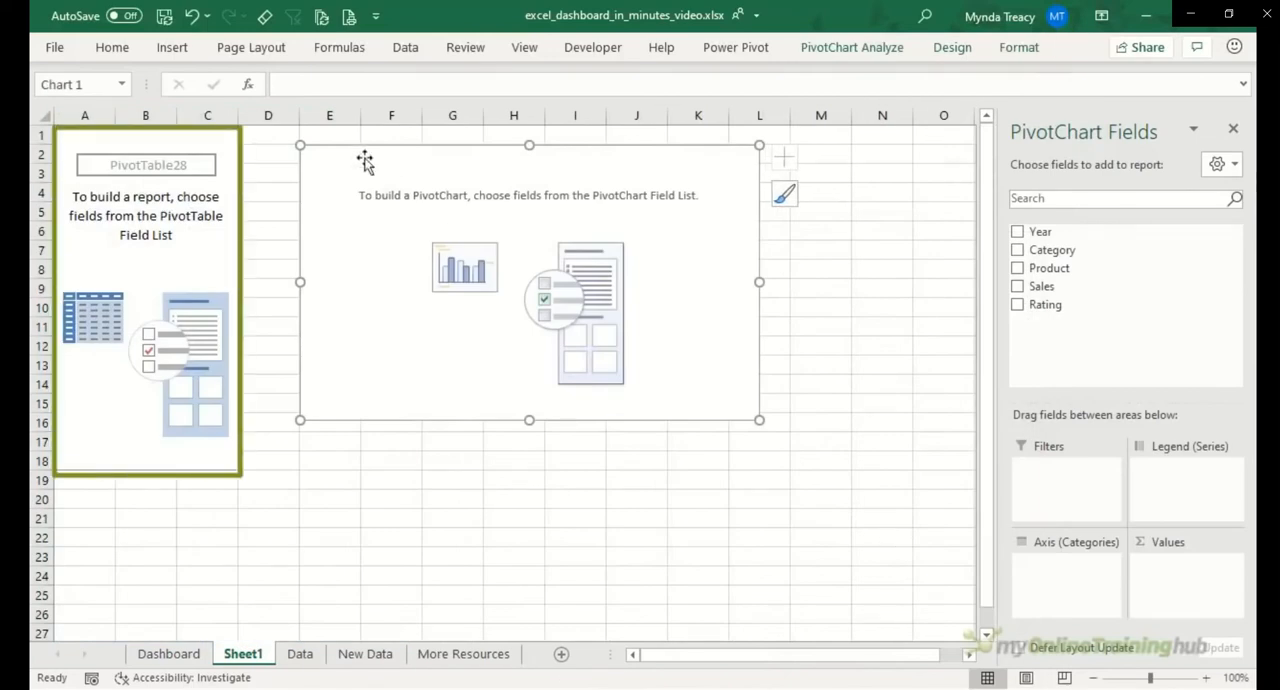
drag(329, 148, 309, 153)
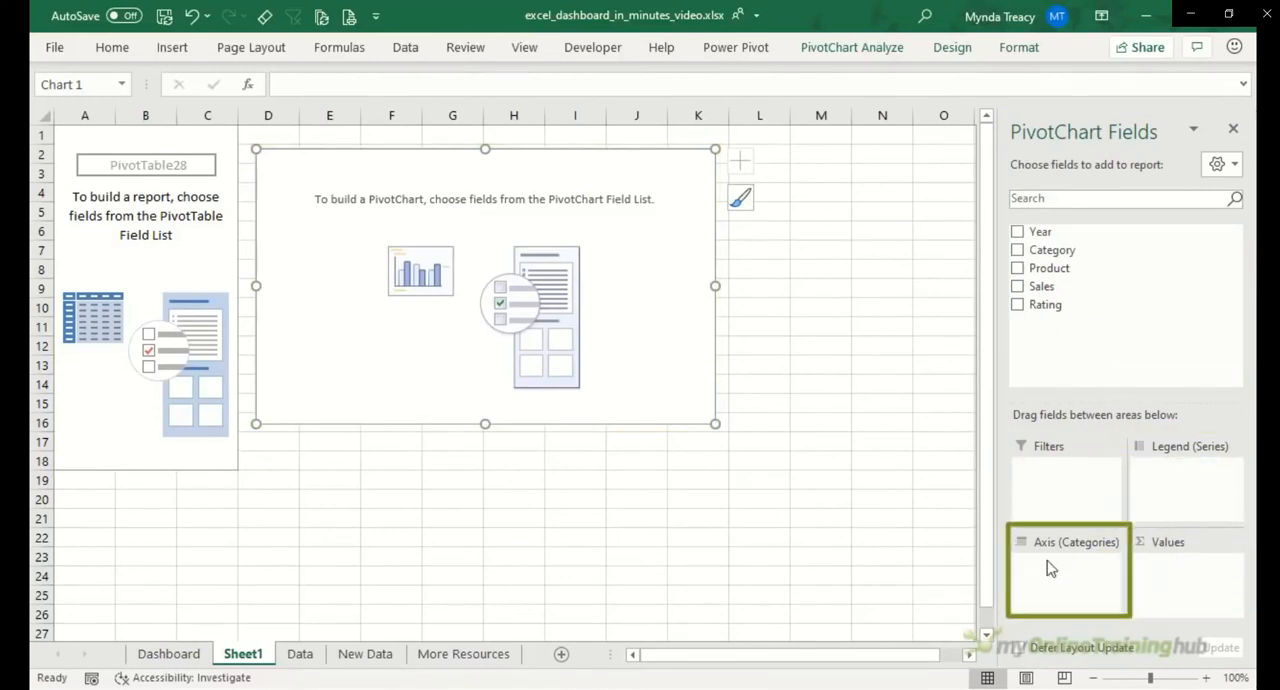
Step: Add Category and Product as the PivotChart's axis fields and Sales as its values
click(1017, 250)
click(1017, 268)
click(1017, 286)
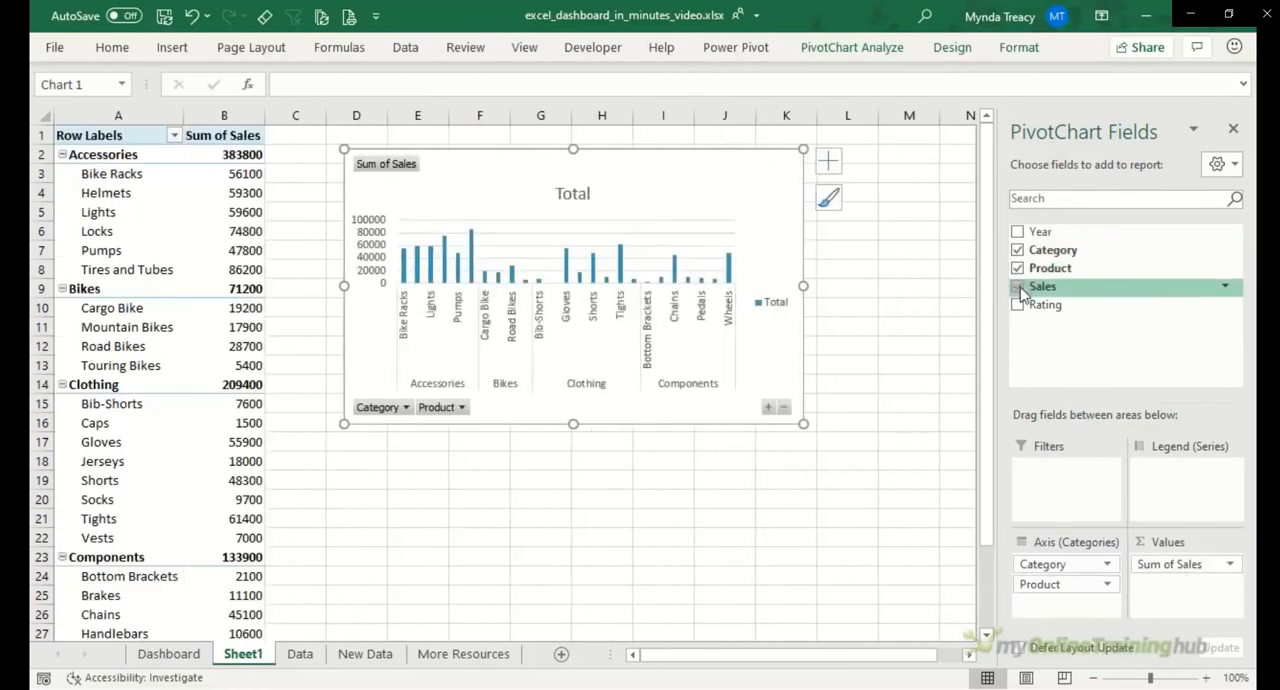
Step: Add a Year slicer, place it beside the PivotChart, and shift the chart closer to the PivotTable
right_click(1103, 235)
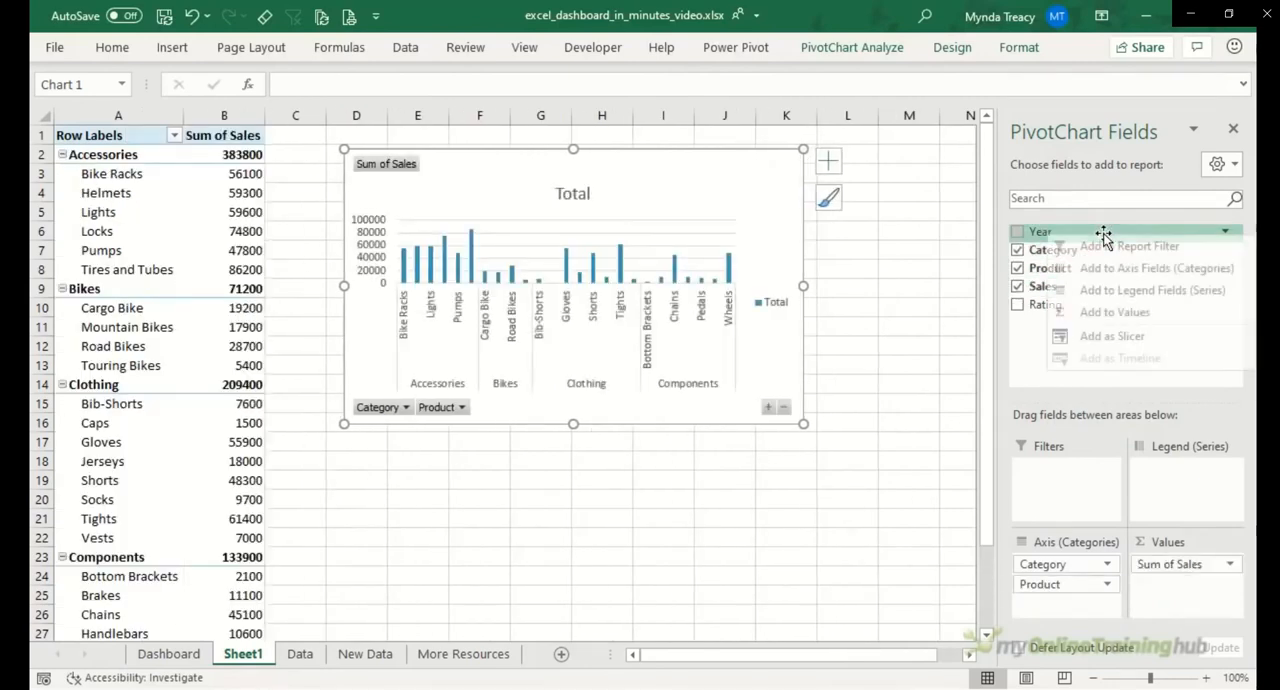
click(1115, 338)
drag(523, 277, 886, 165)
drag(617, 157, 560, 152)
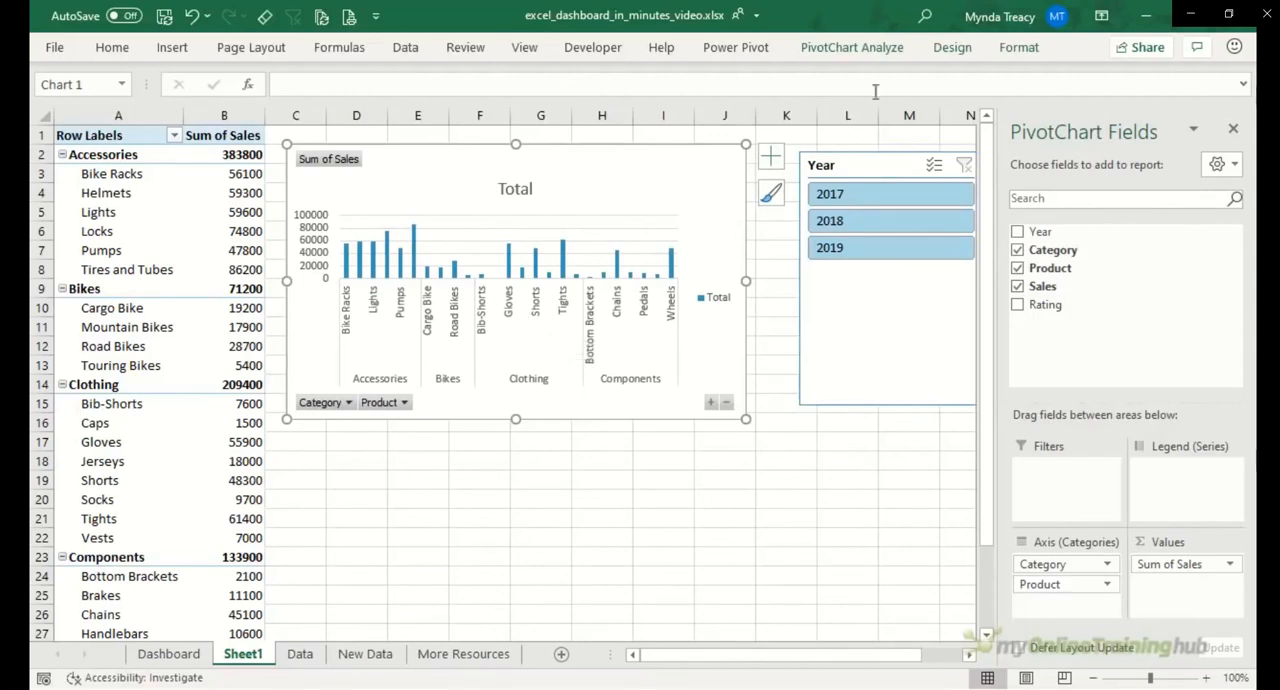
Step: Change the PivotChart type to Clustered Bar and resize it to a tall, narrow shape spanning about rows 1 to 26
click(940, 52)
click(1060, 105)
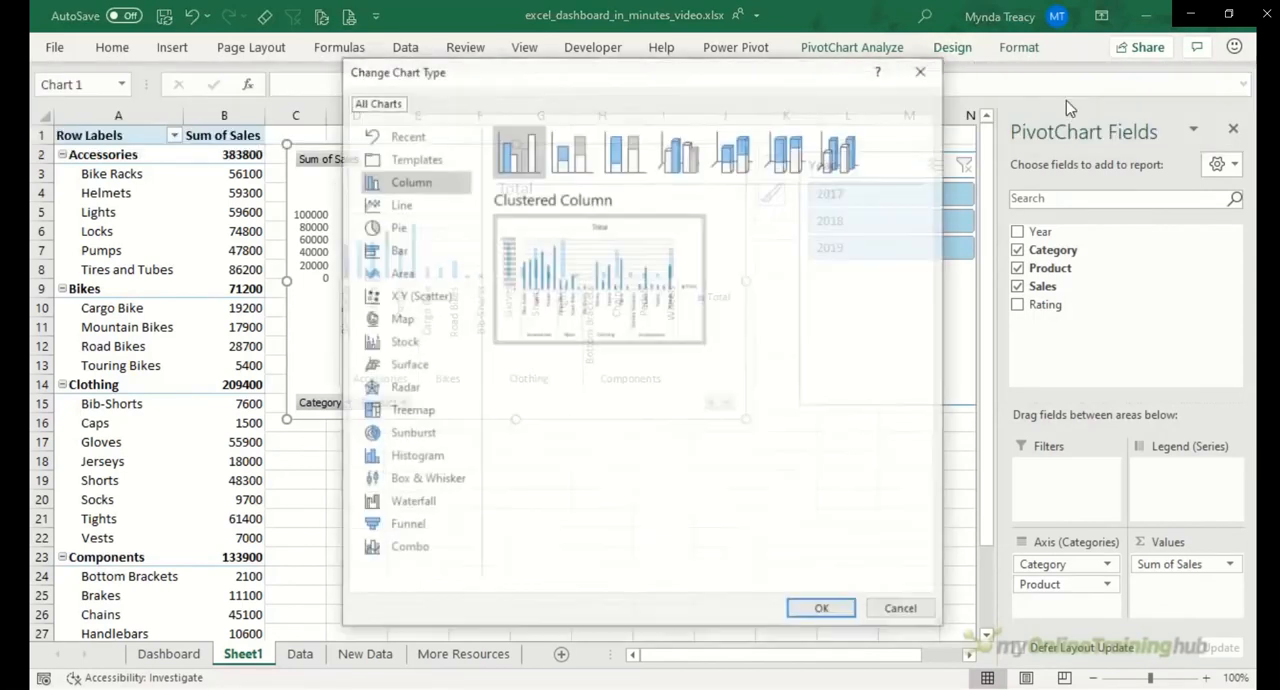
click(385, 252)
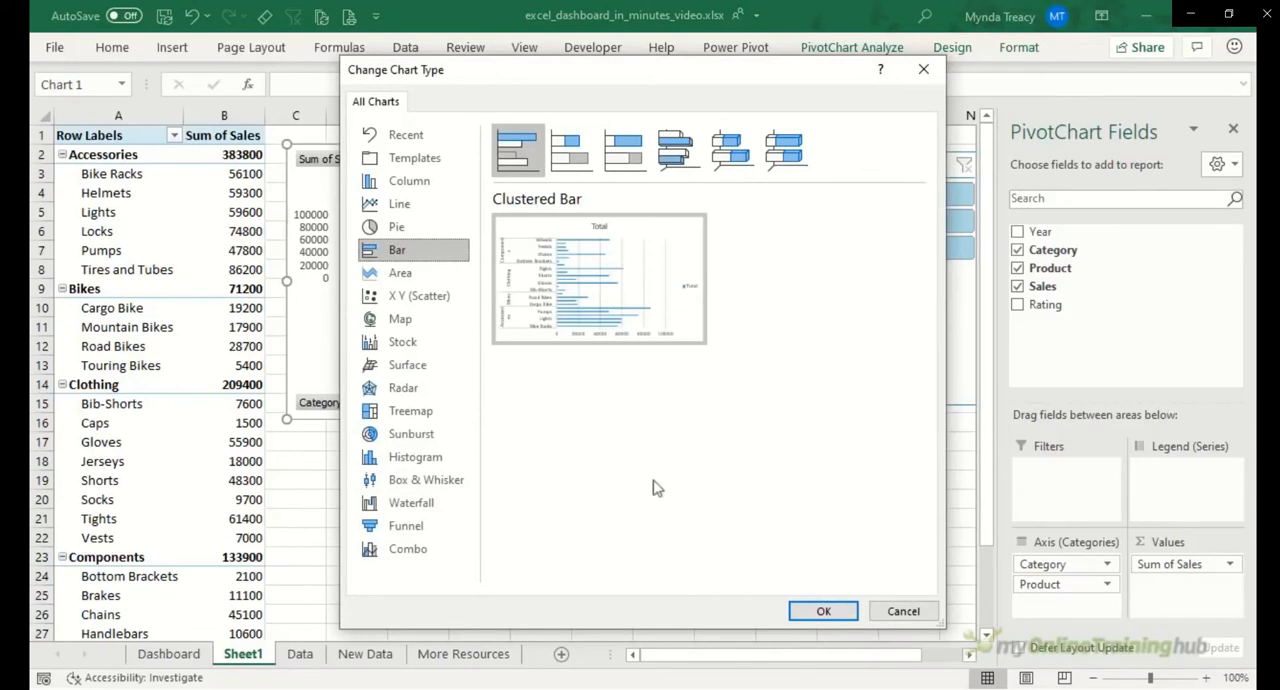
click(823, 612)
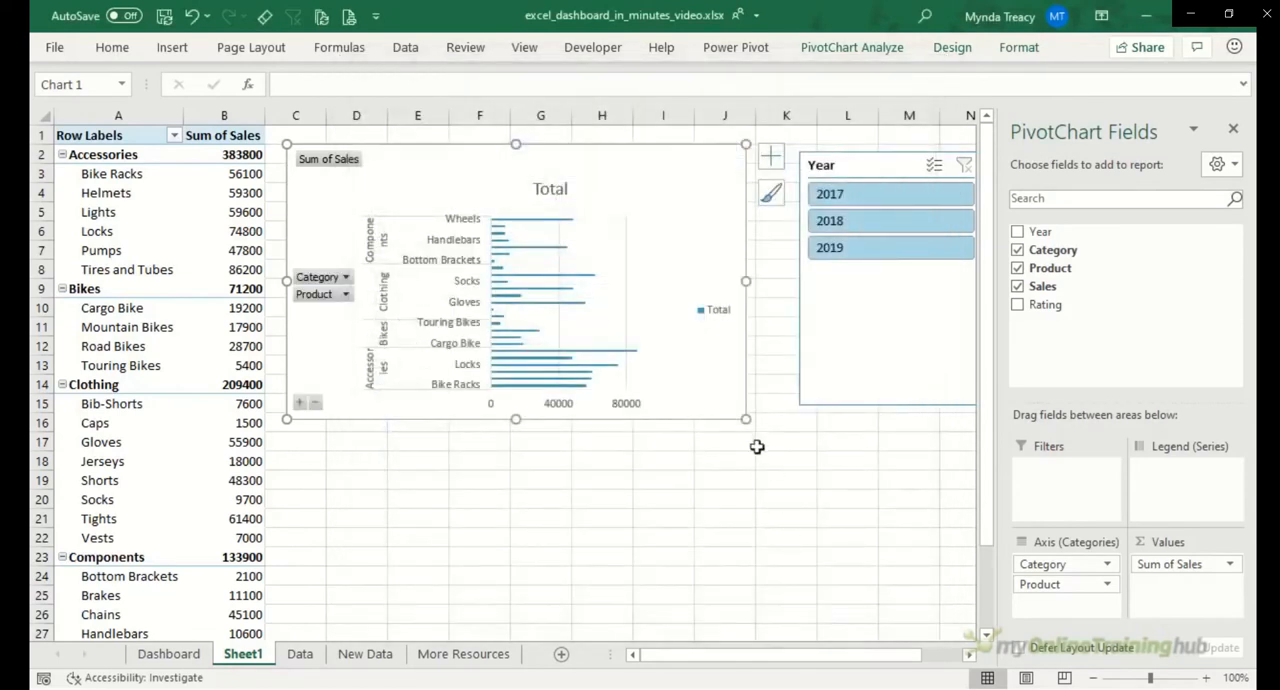
drag(745, 418, 670, 630)
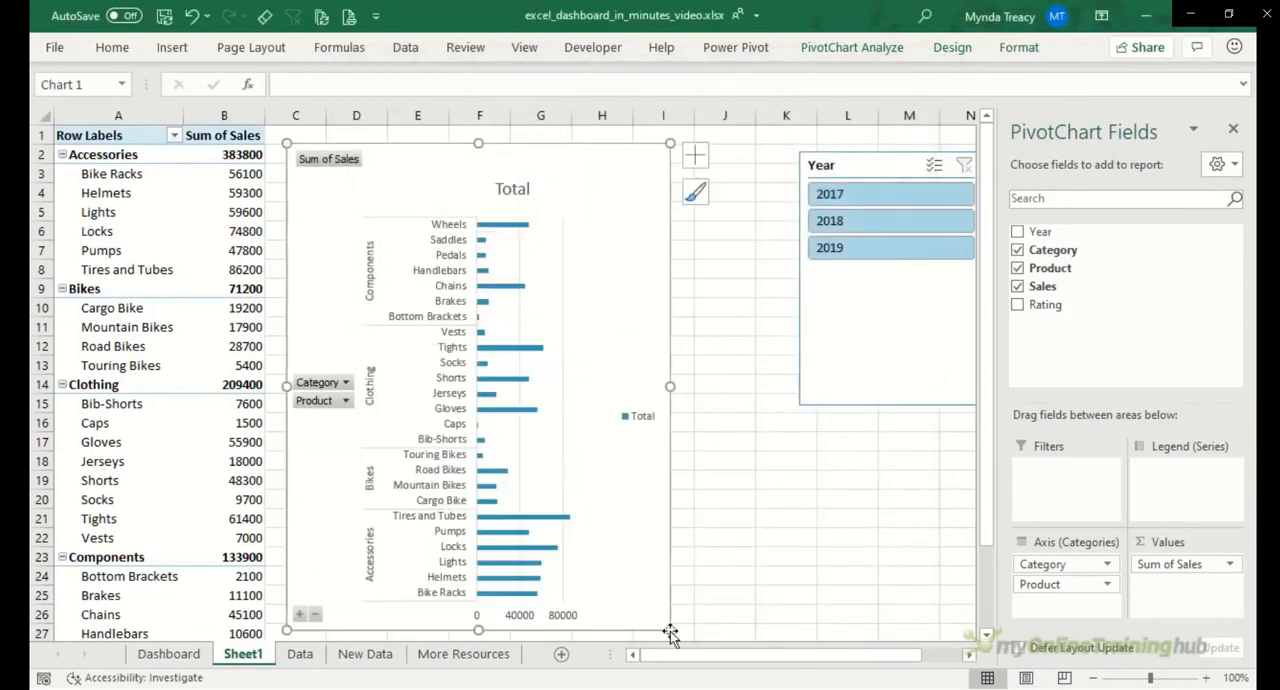
drag(479, 143, 479, 134)
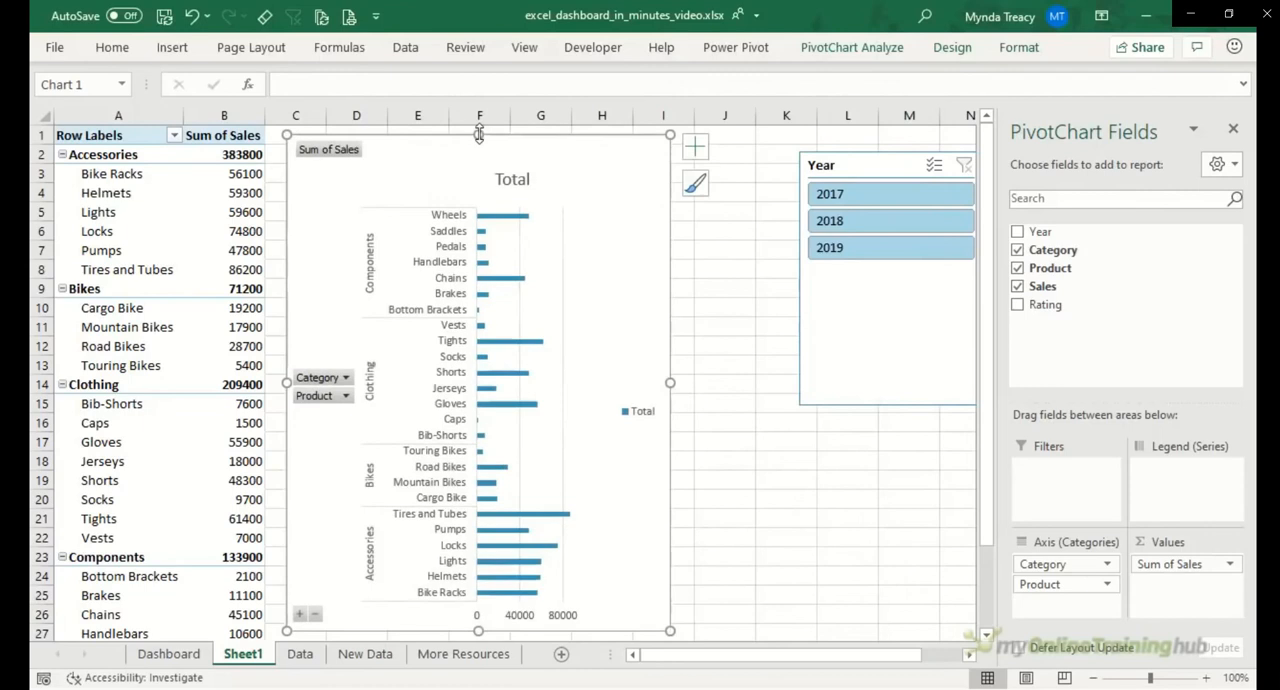
Step: Hide the value field button and the Category and Product axis field buttons on the PivotChart
right_click(327, 162)
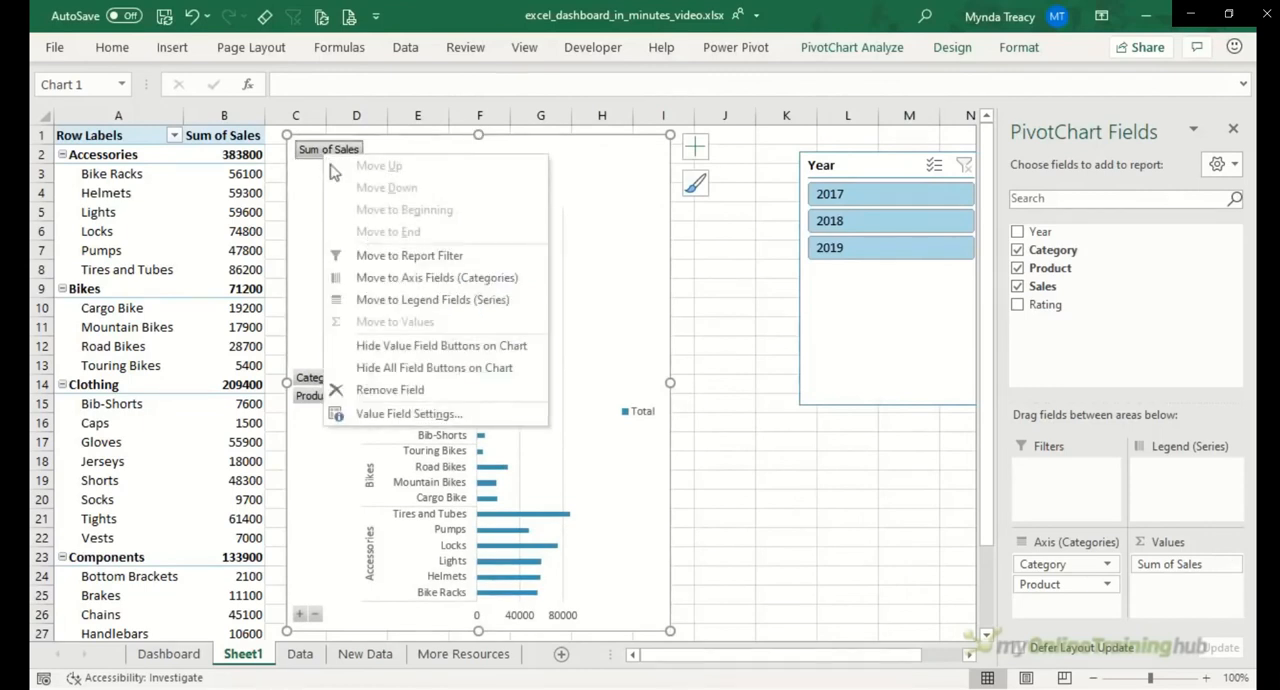
click(438, 344)
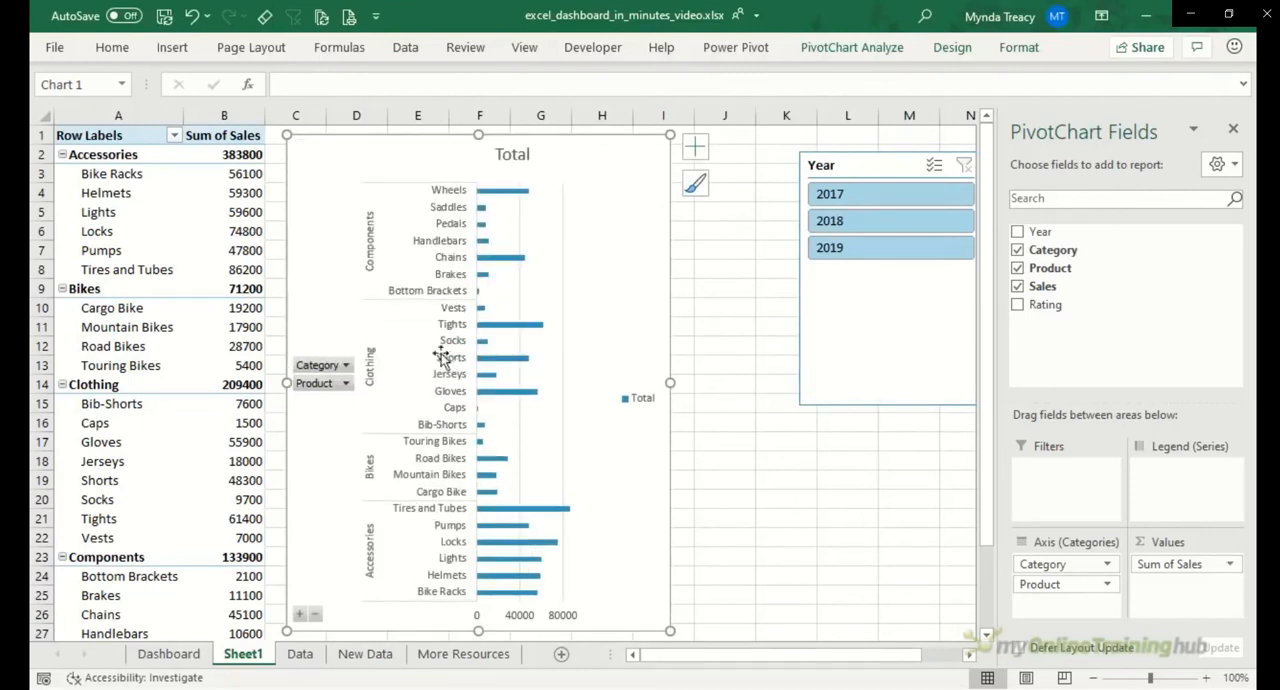
right_click(323, 368)
click(428, 563)
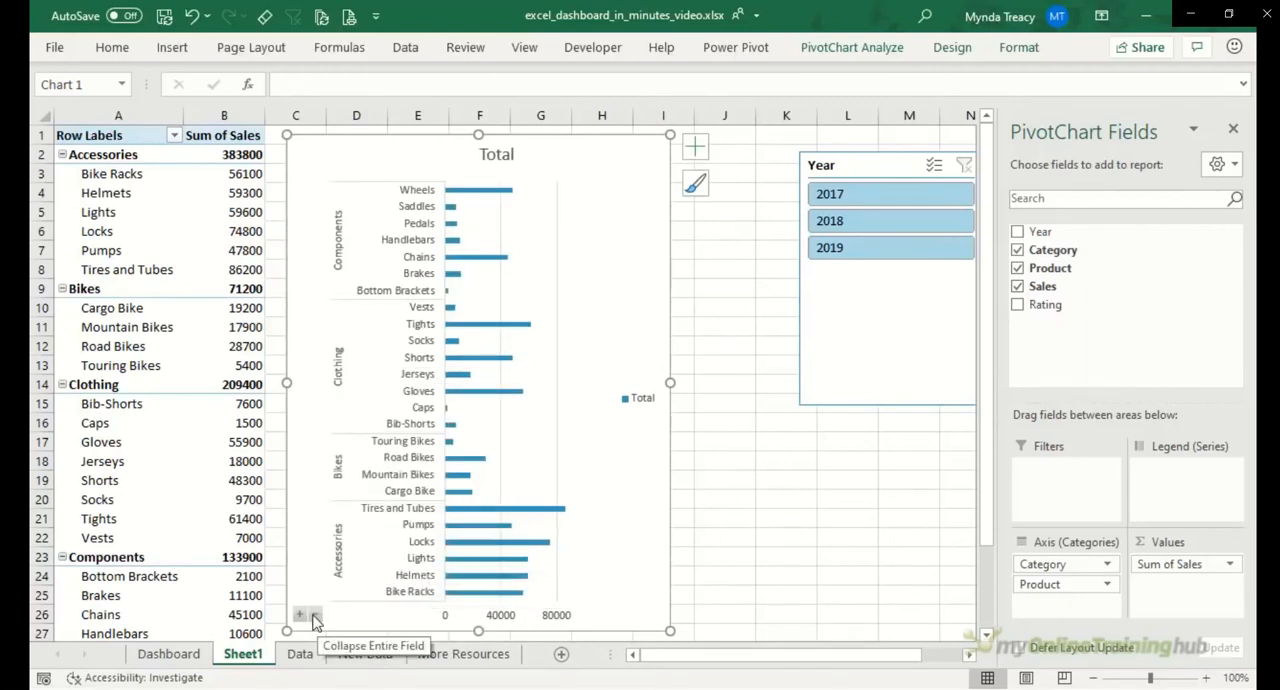
Step: Collapse the PivotChart's entire field to category level and expand it back to products
click(315, 617)
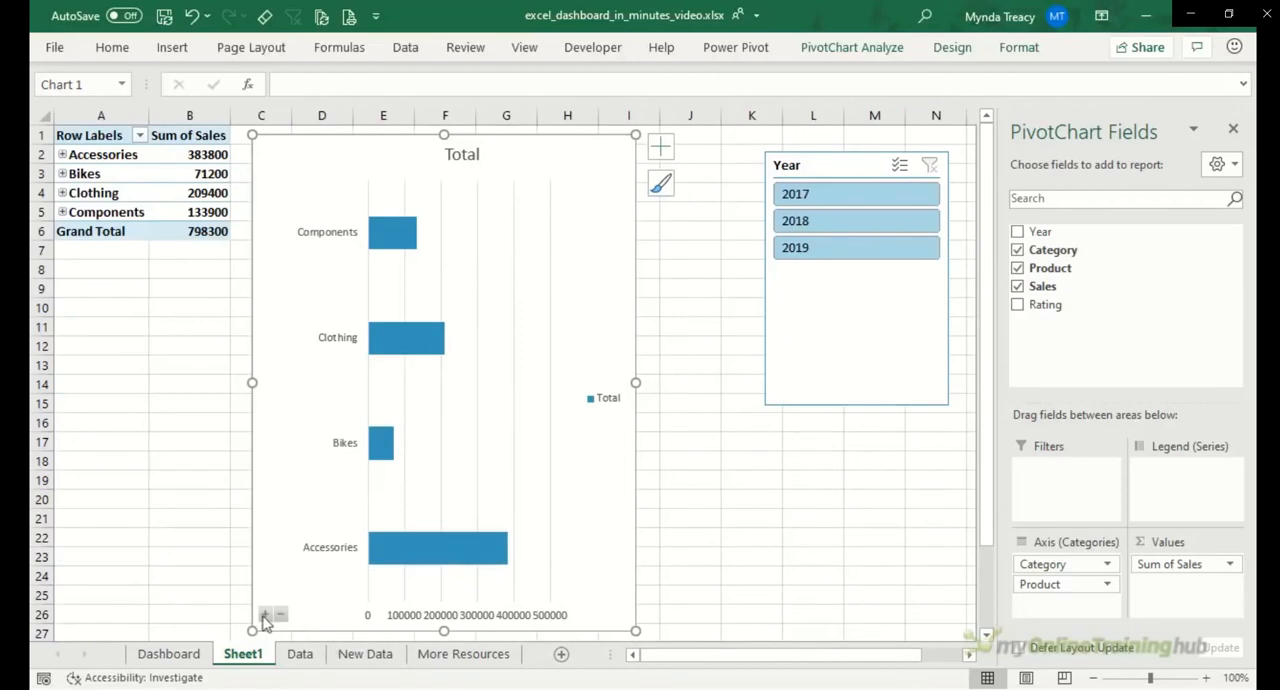
click(259, 615)
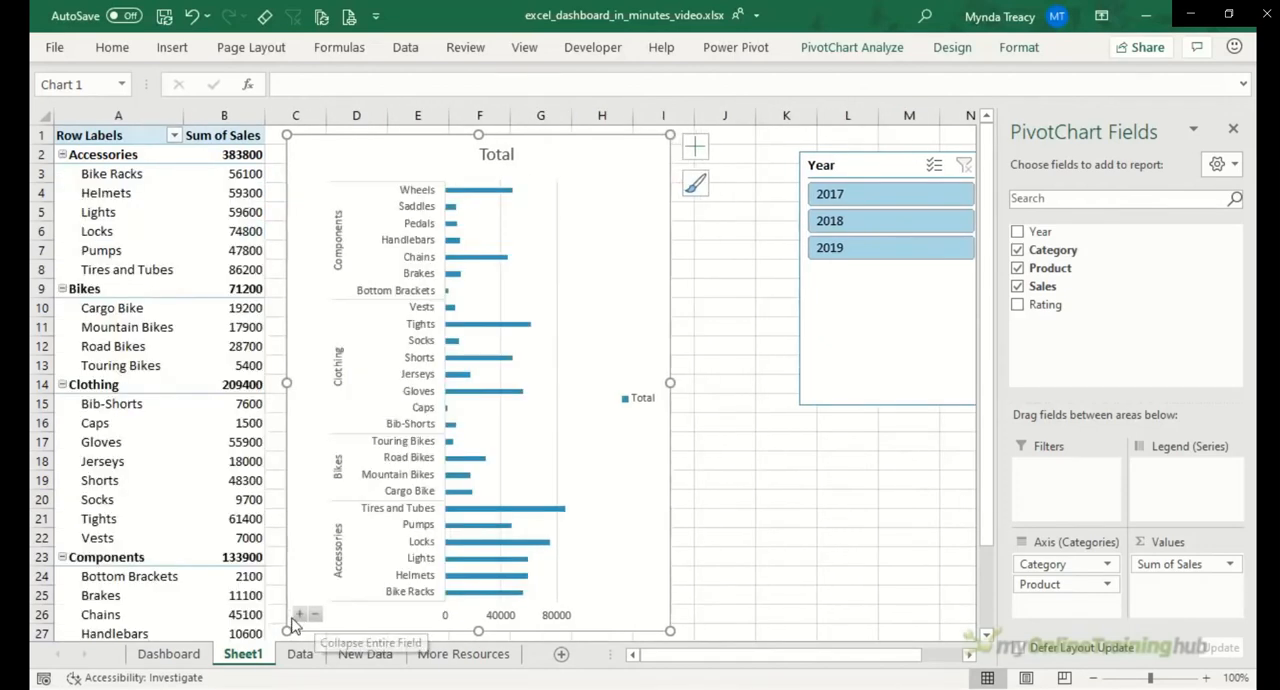
Step: Remove the PivotChart's gridlines and legend, add data labels, and hide the primary horizontal axis
click(694, 148)
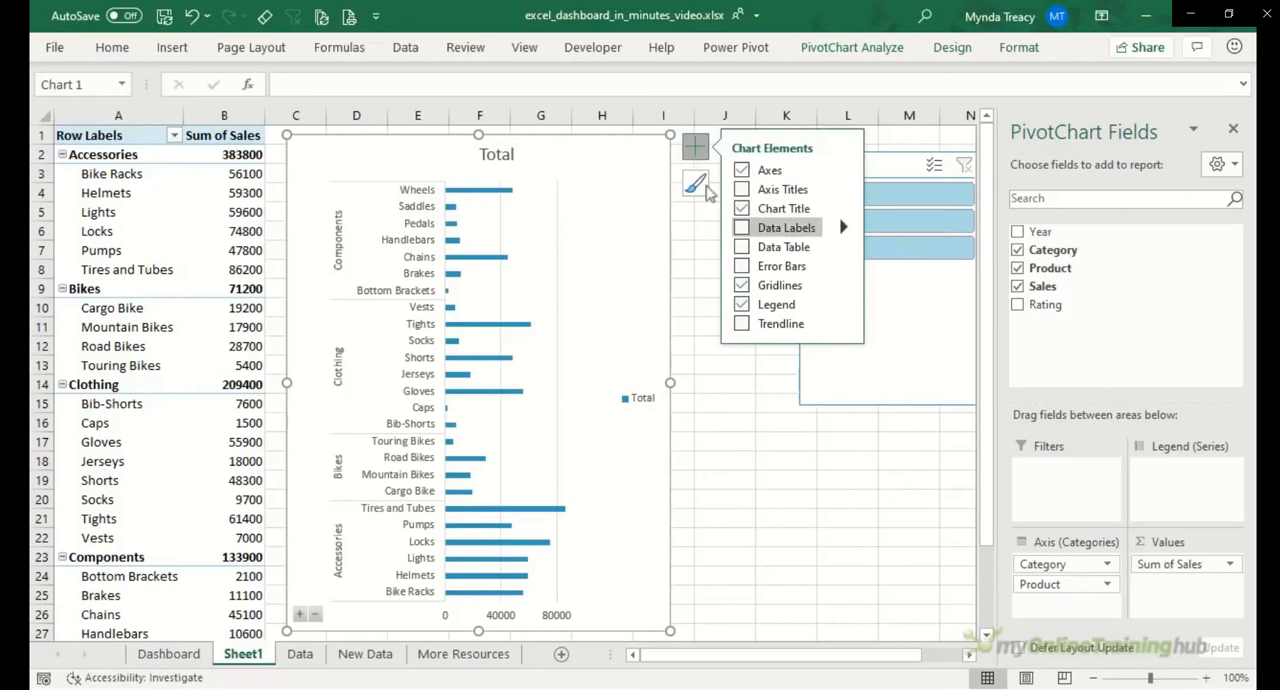
click(742, 285)
click(742, 304)
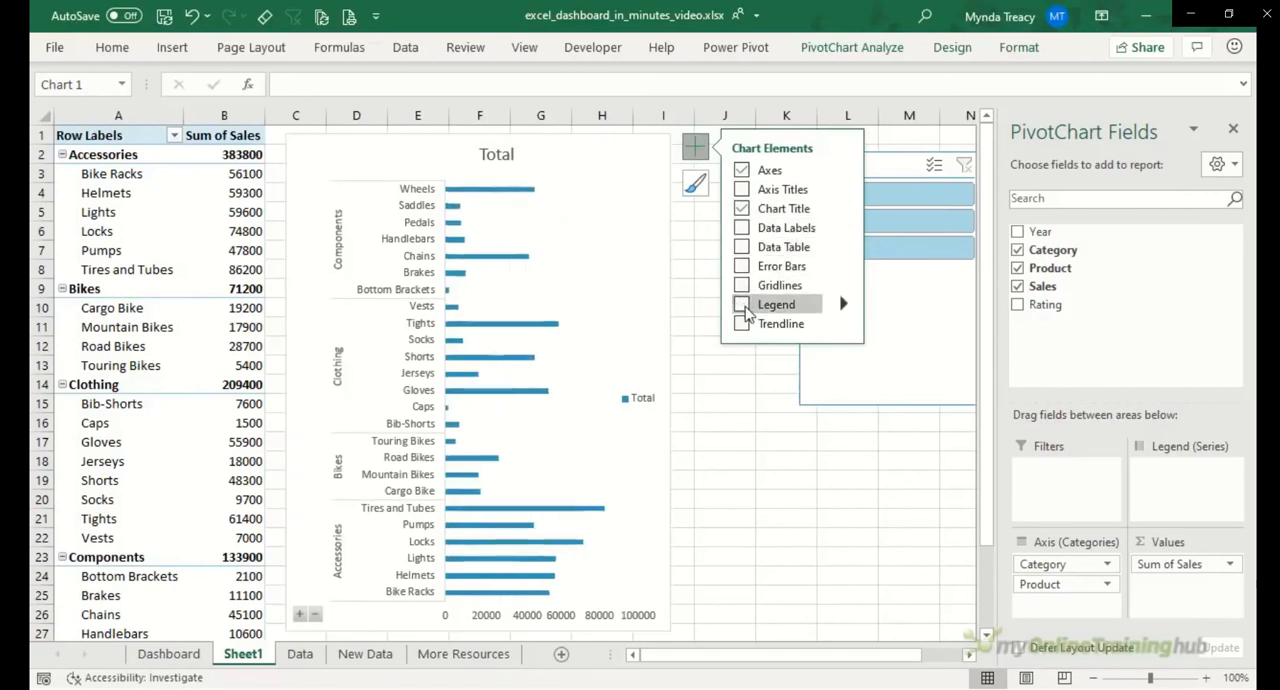
click(742, 228)
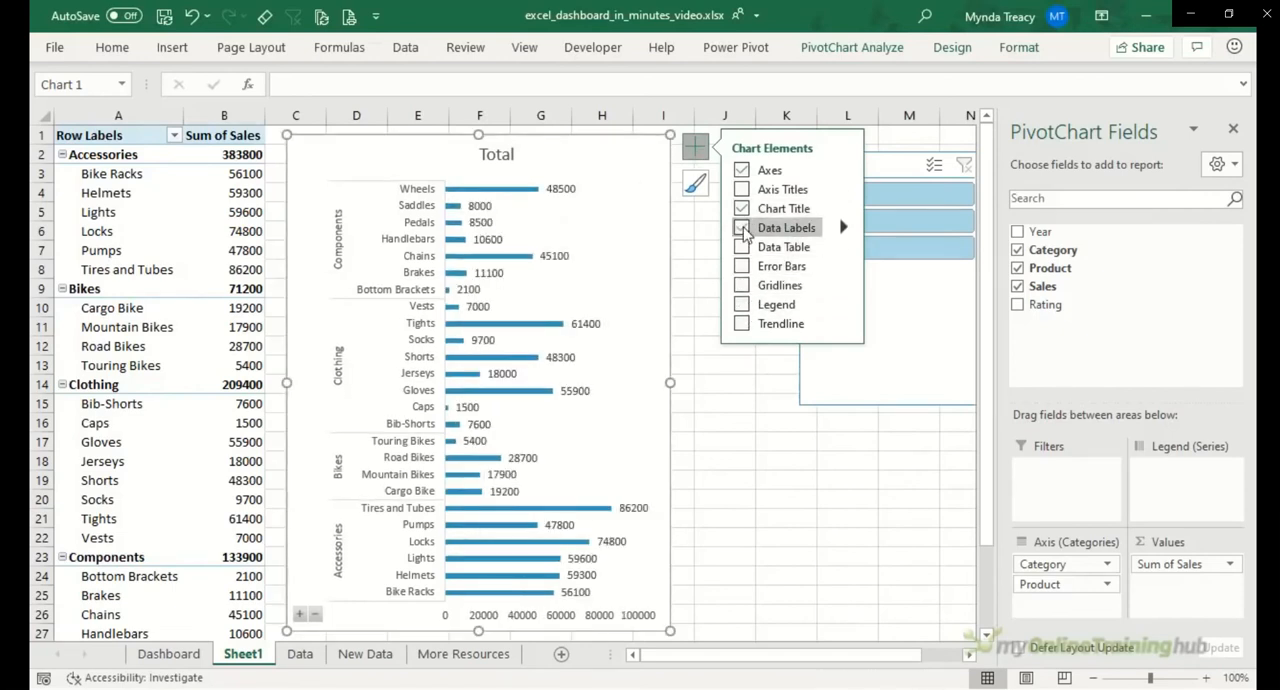
click(844, 172)
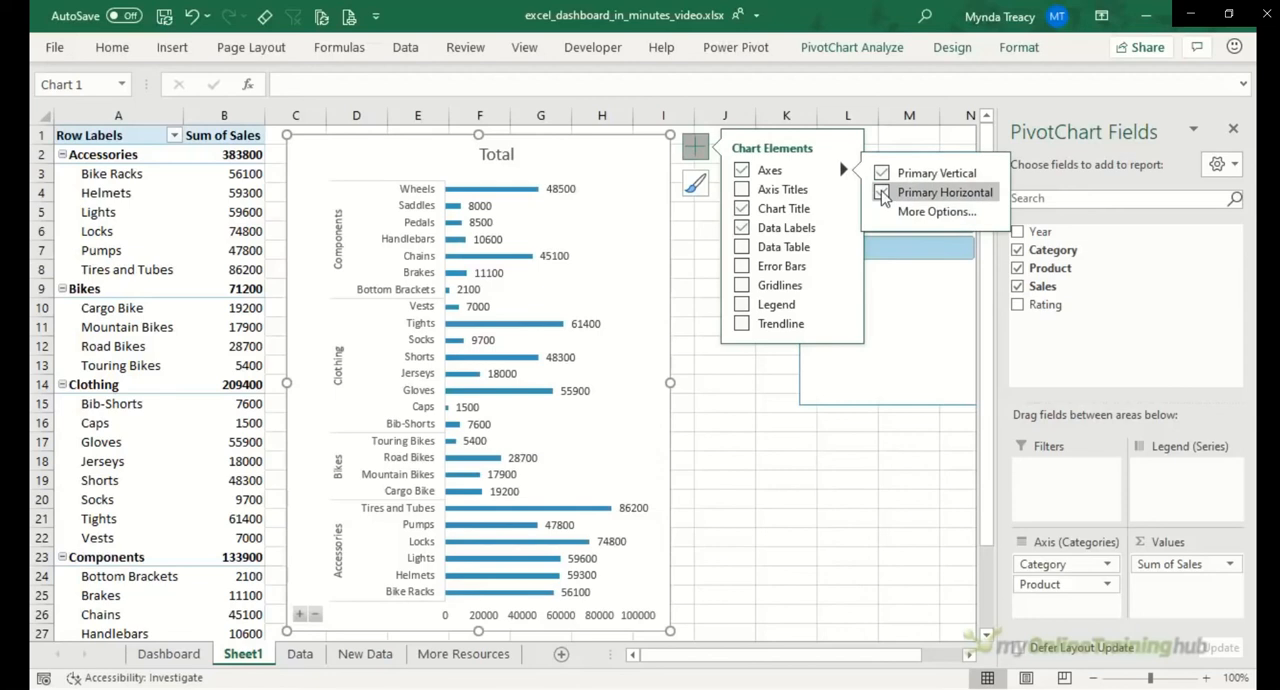
click(882, 193)
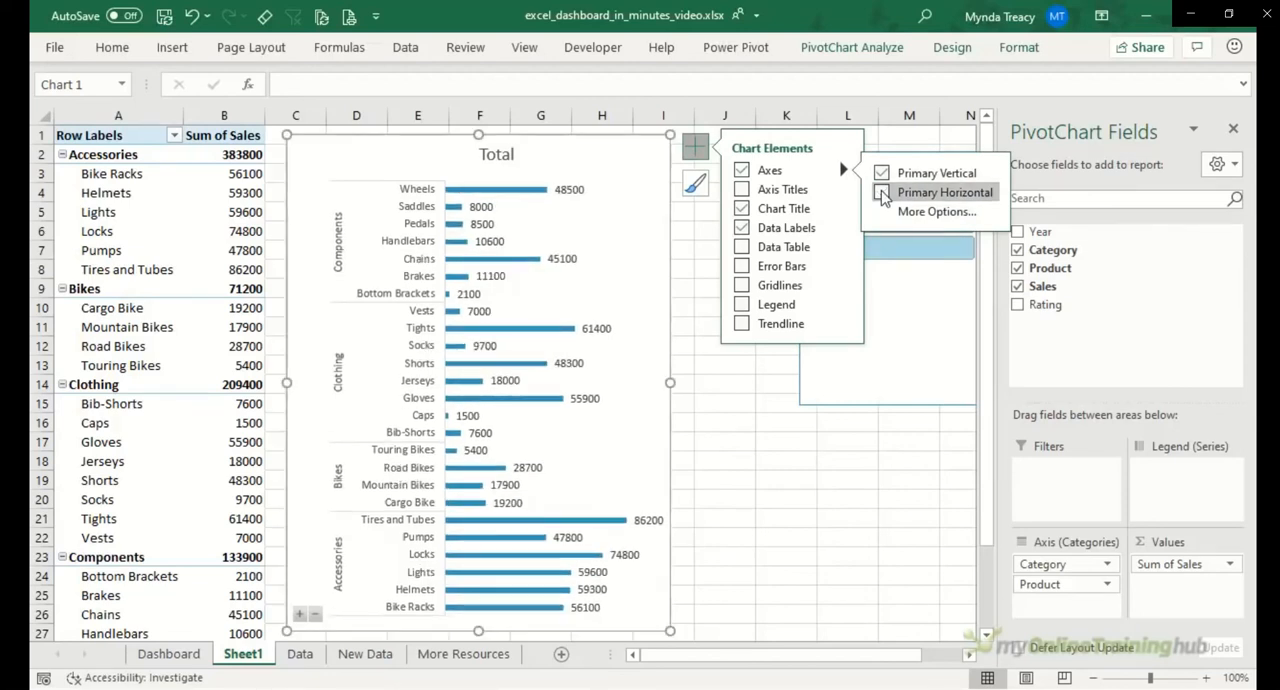
click(597, 221)
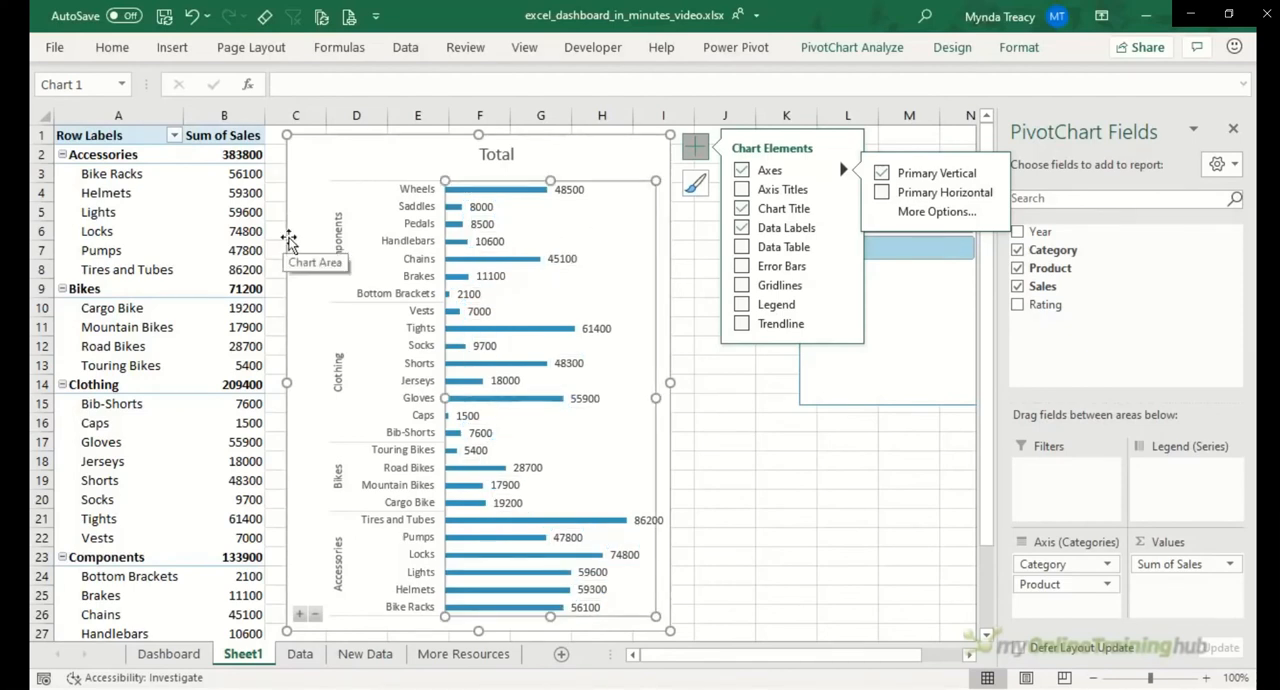
Step: Format the PivotTable's Sum of Sales field as Number with 0 decimal places and a 1000 separator
right_click(218, 196)
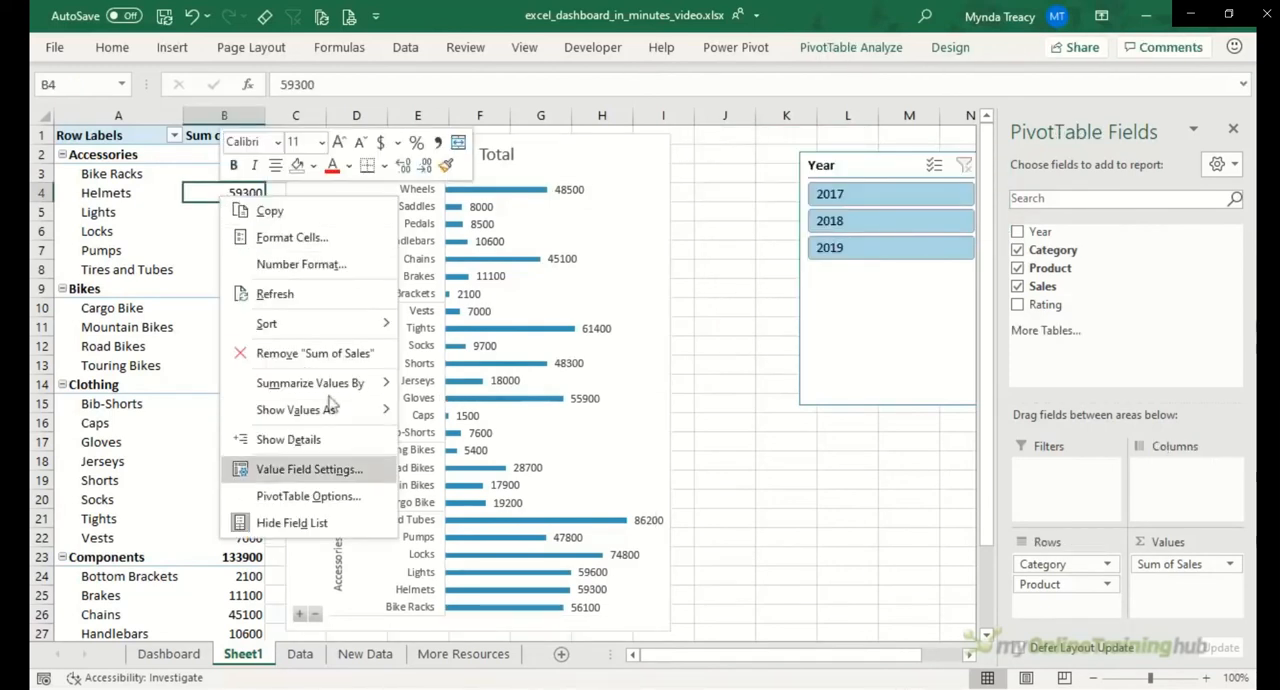
click(370, 479)
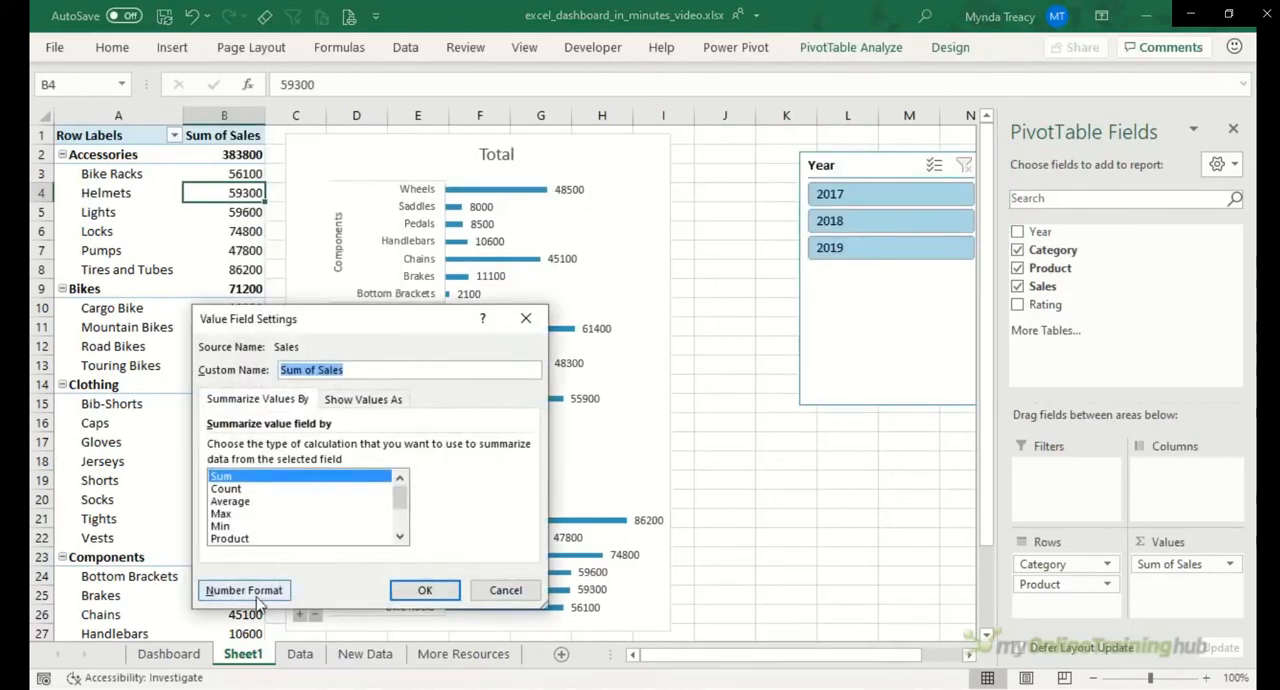
click(257, 598)
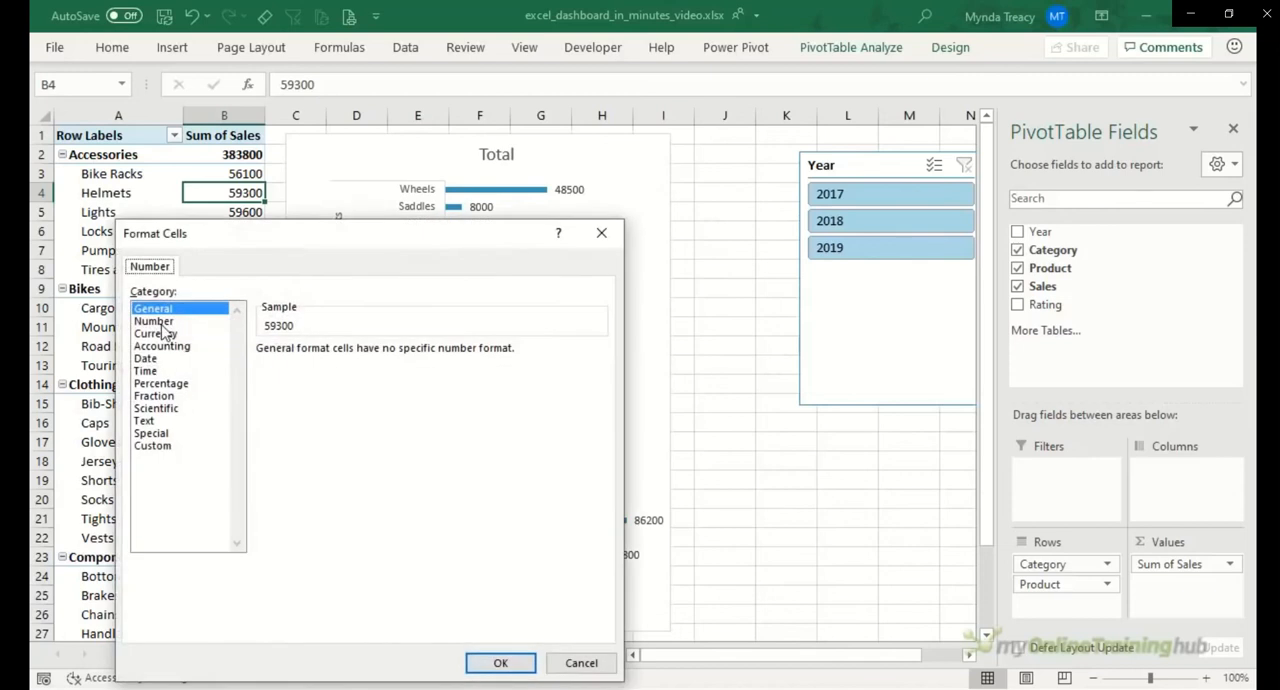
click(155, 321)
click(297, 376)
double_click(345, 351)
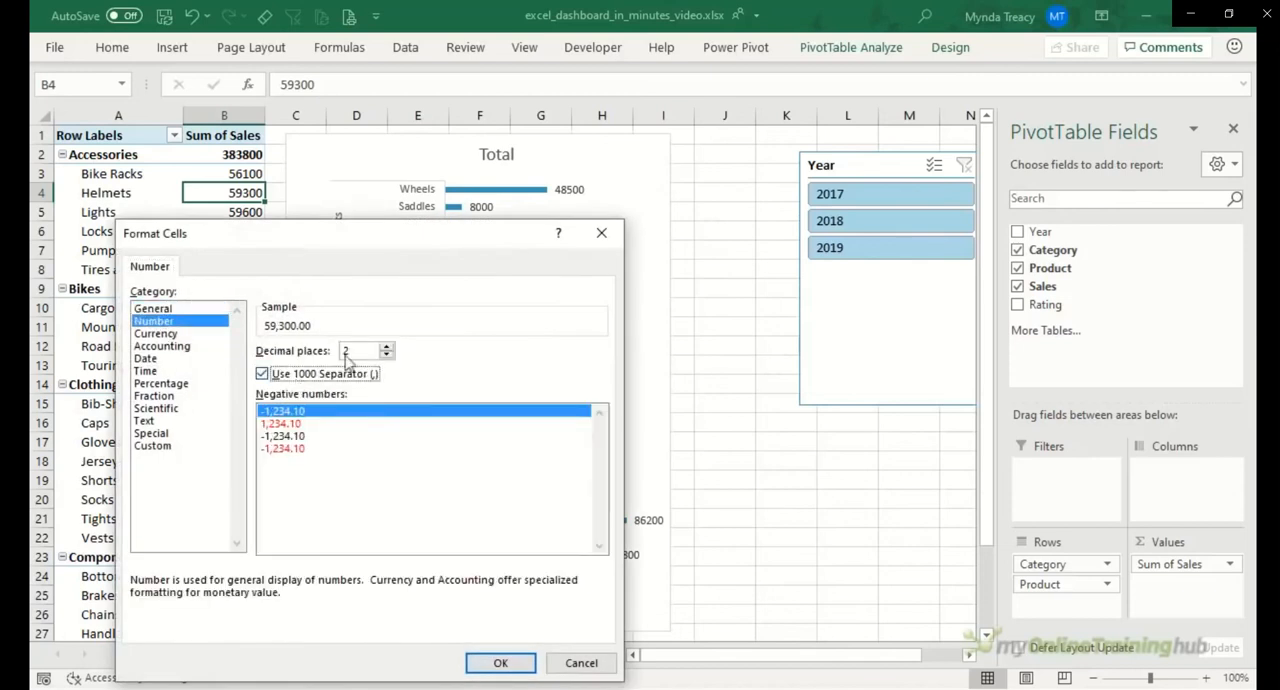
text(0)
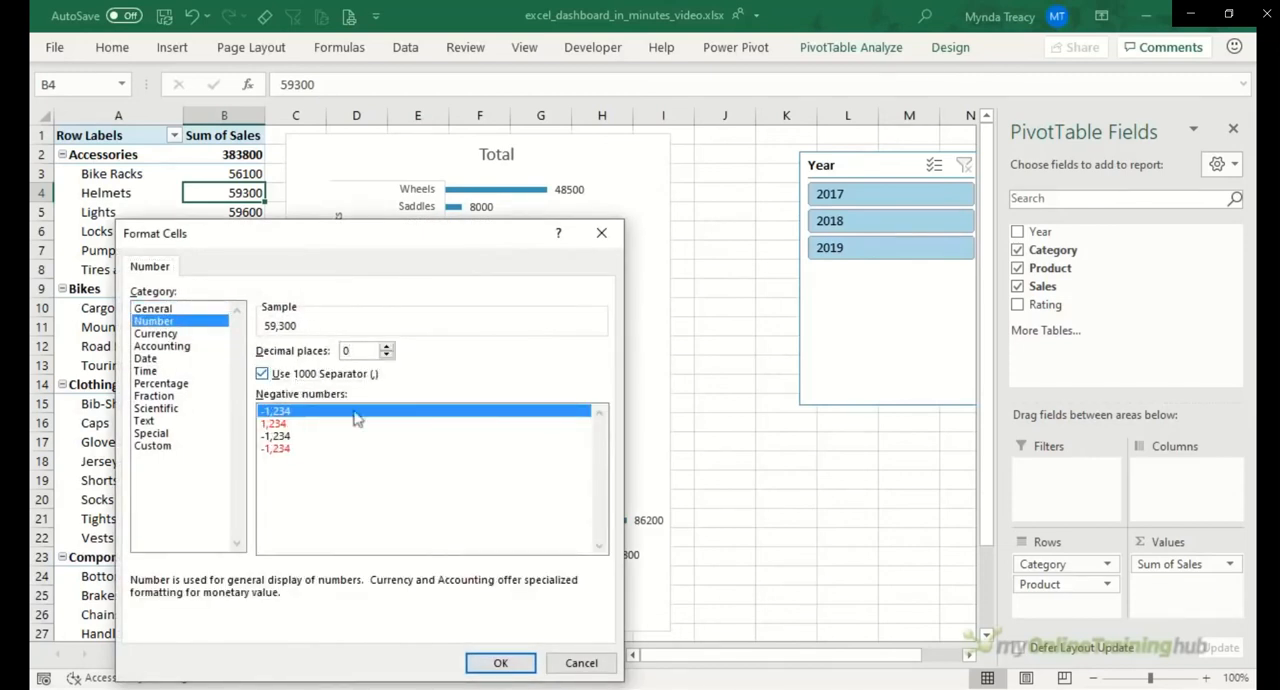
click(497, 663)
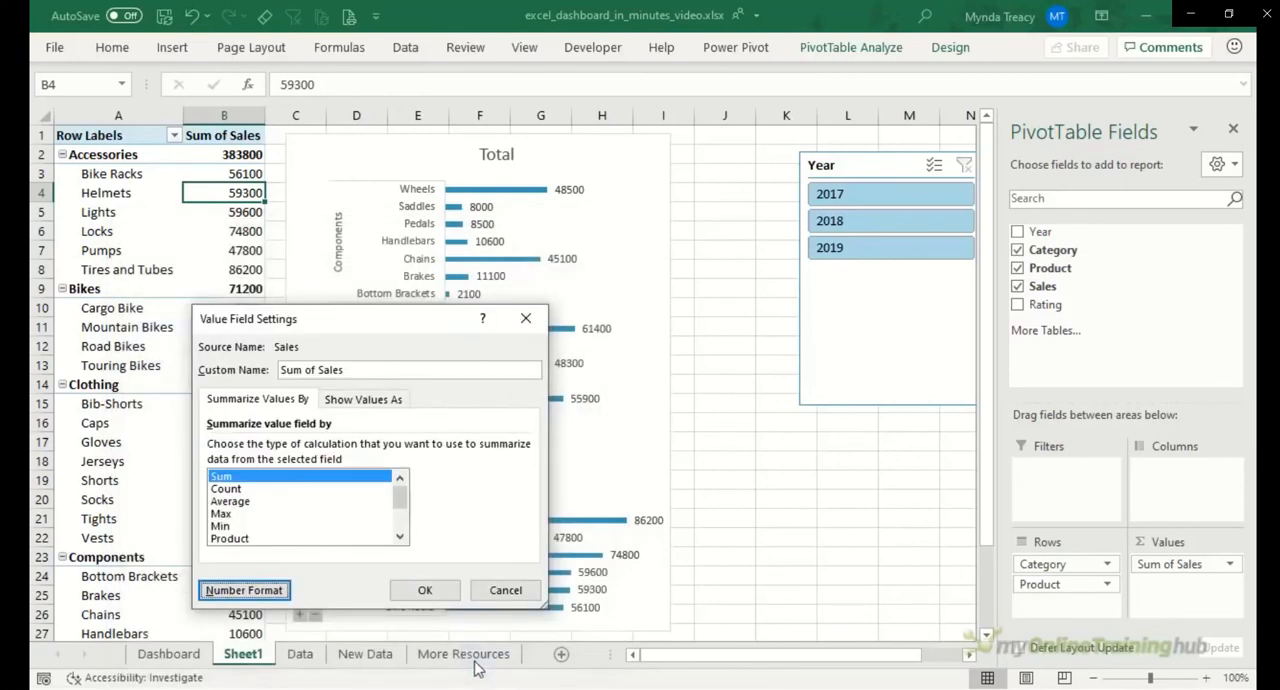
click(425, 590)
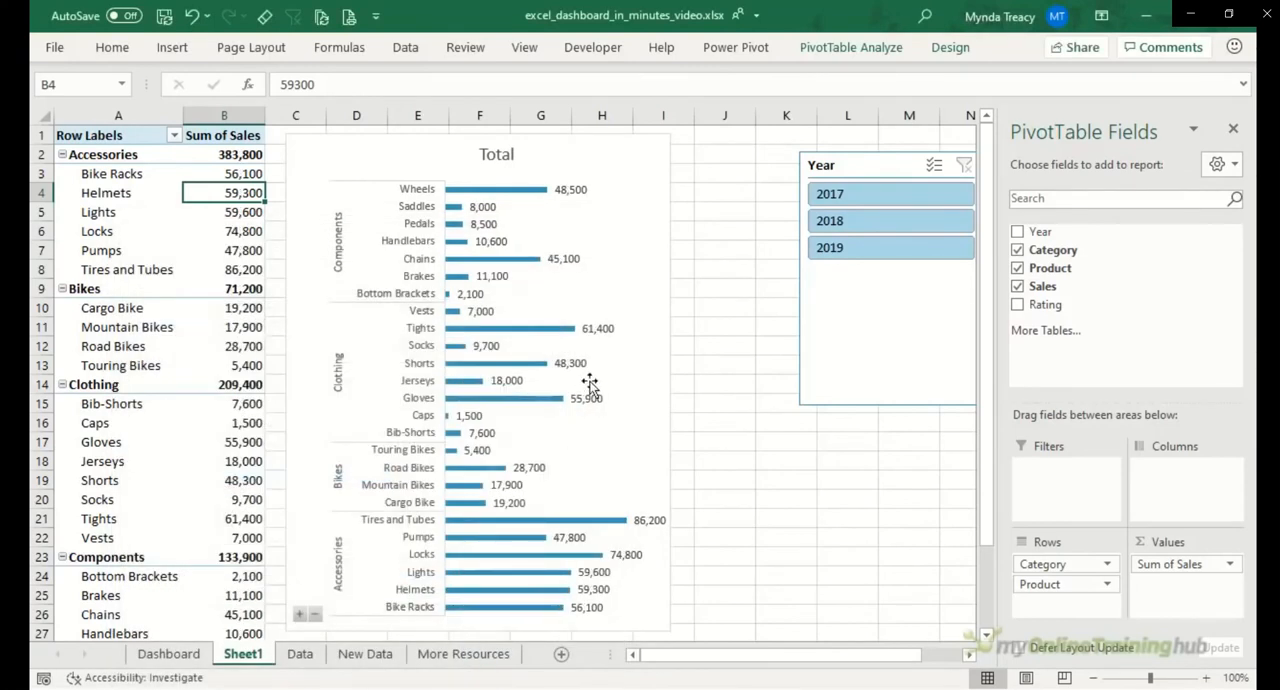
Step: Set the PivotChart's category axis to show categories in reverse order, matching the PivotTable's order
click(122, 154)
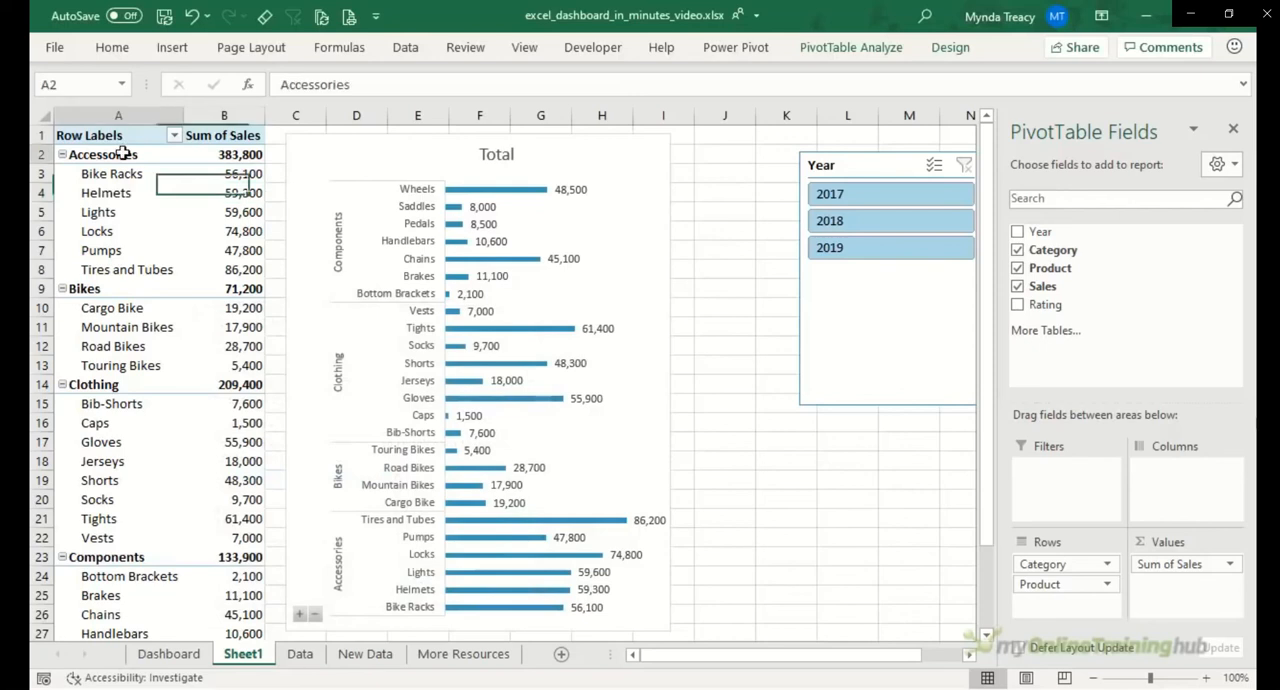
click(128, 160)
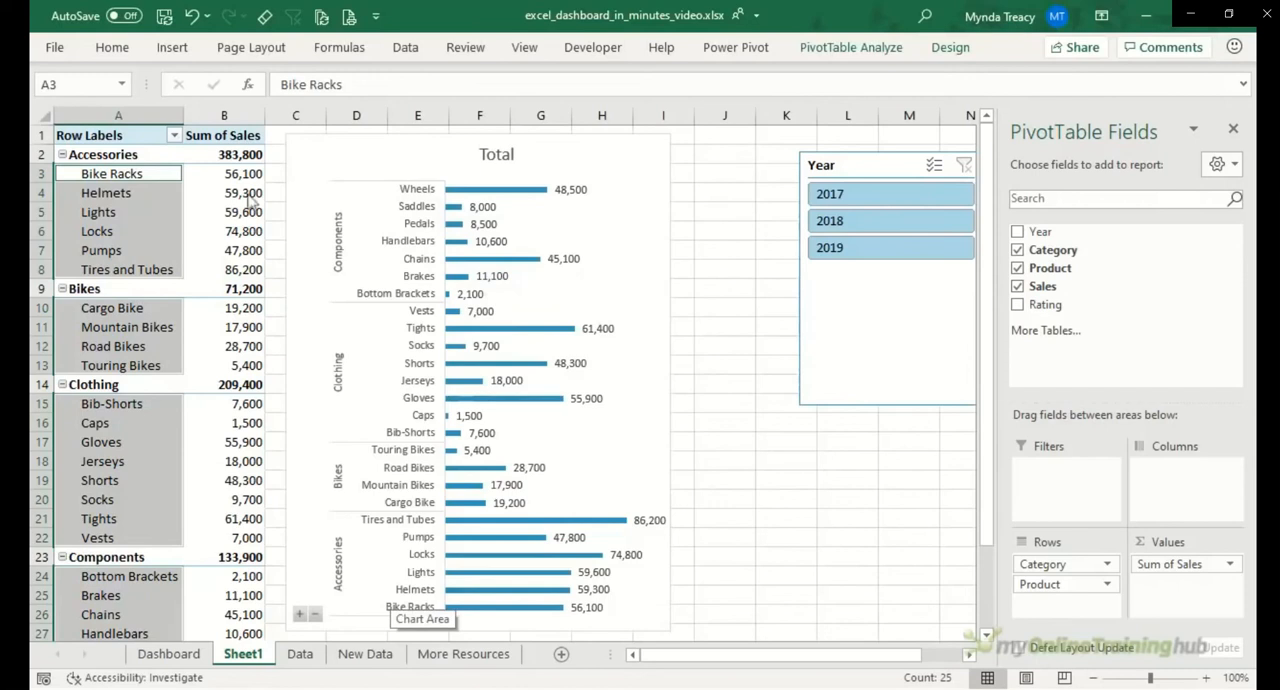
click(400, 228)
click(414, 230)
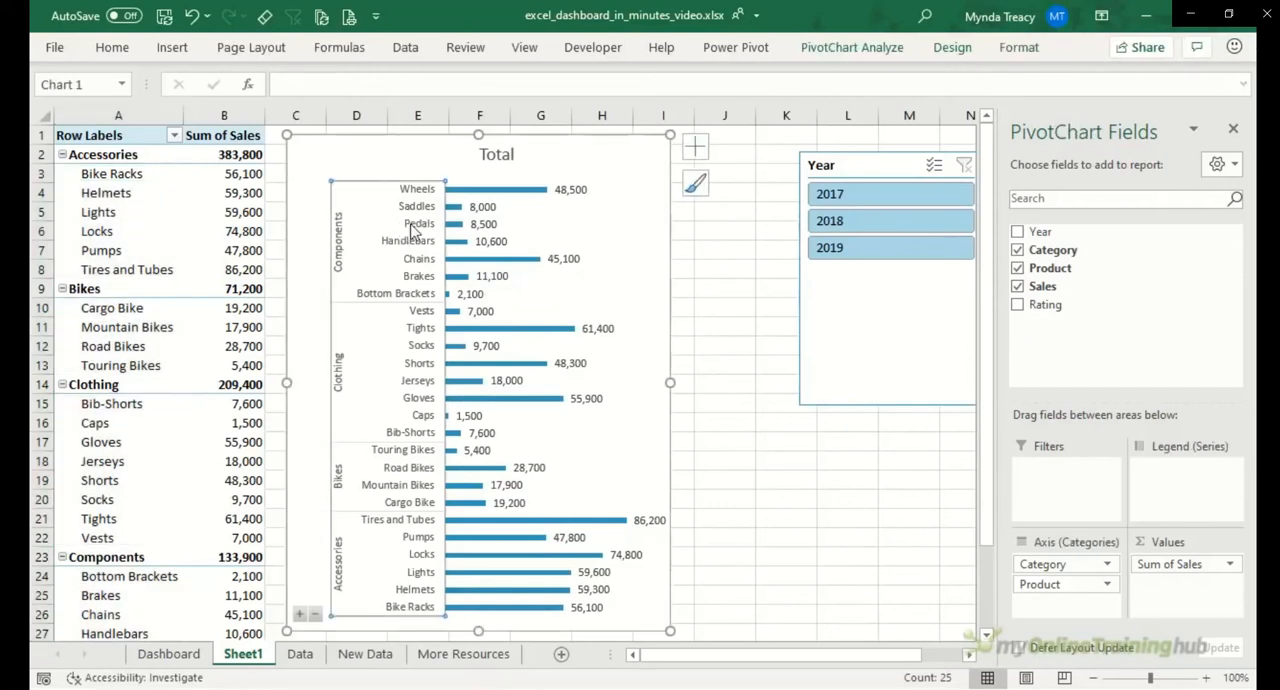
key(ctrl+1)
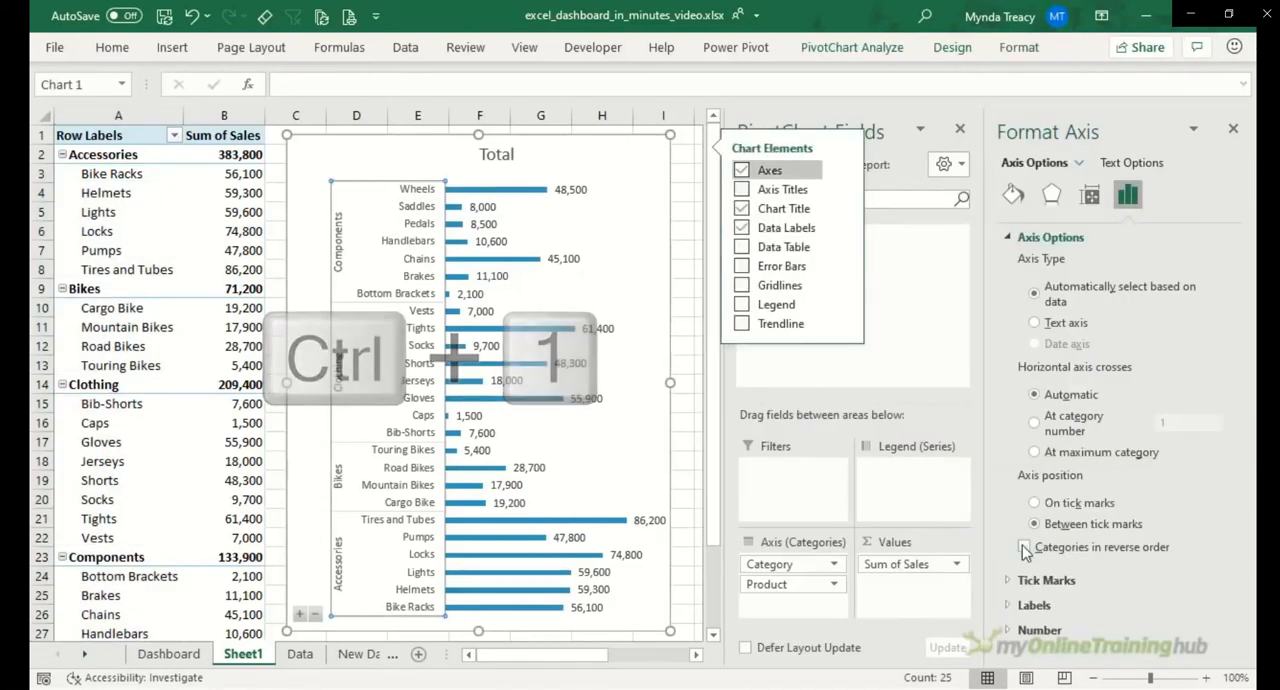
click(1024, 548)
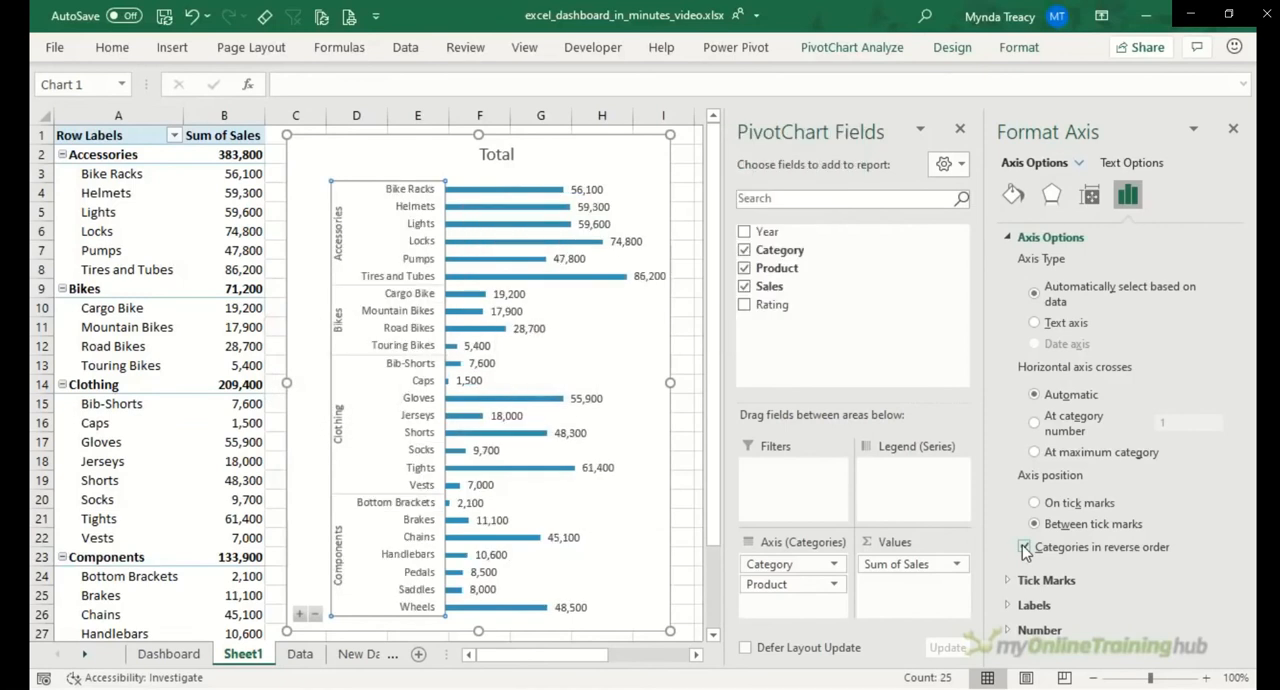
Step: Set the gap width of the chart's bar series to 50%
click(558, 196)
click(557, 190)
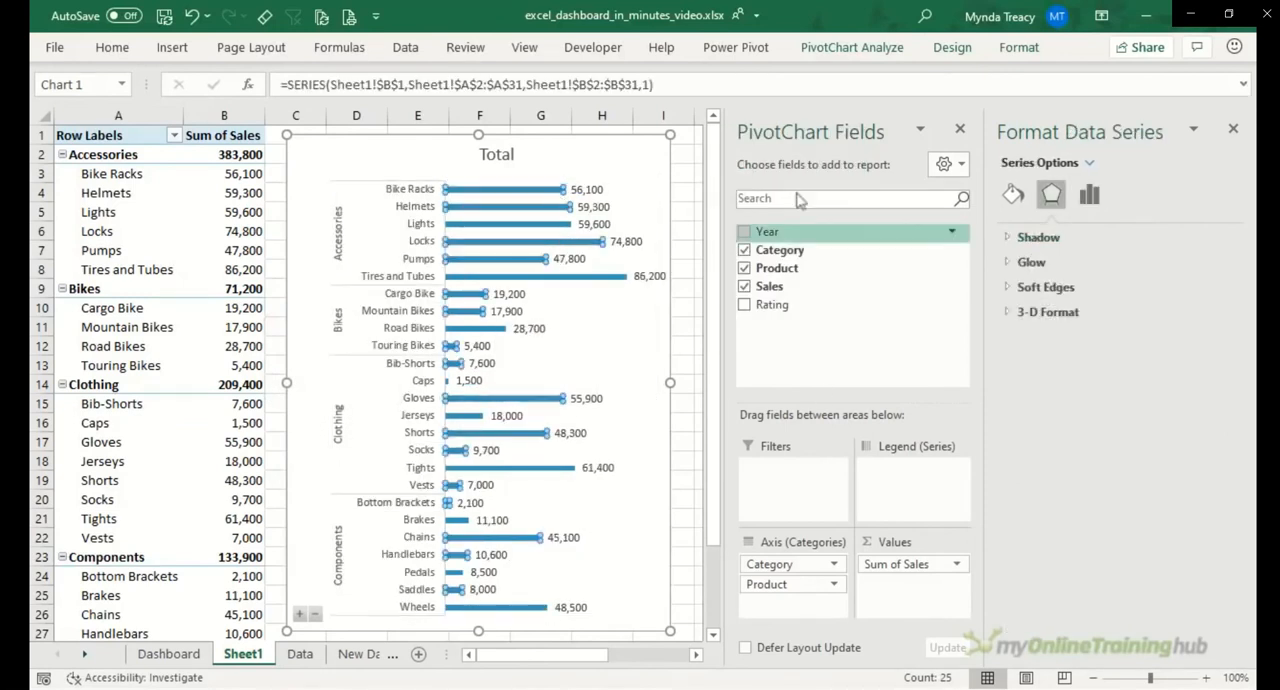
click(1089, 194)
double_click(1196, 358)
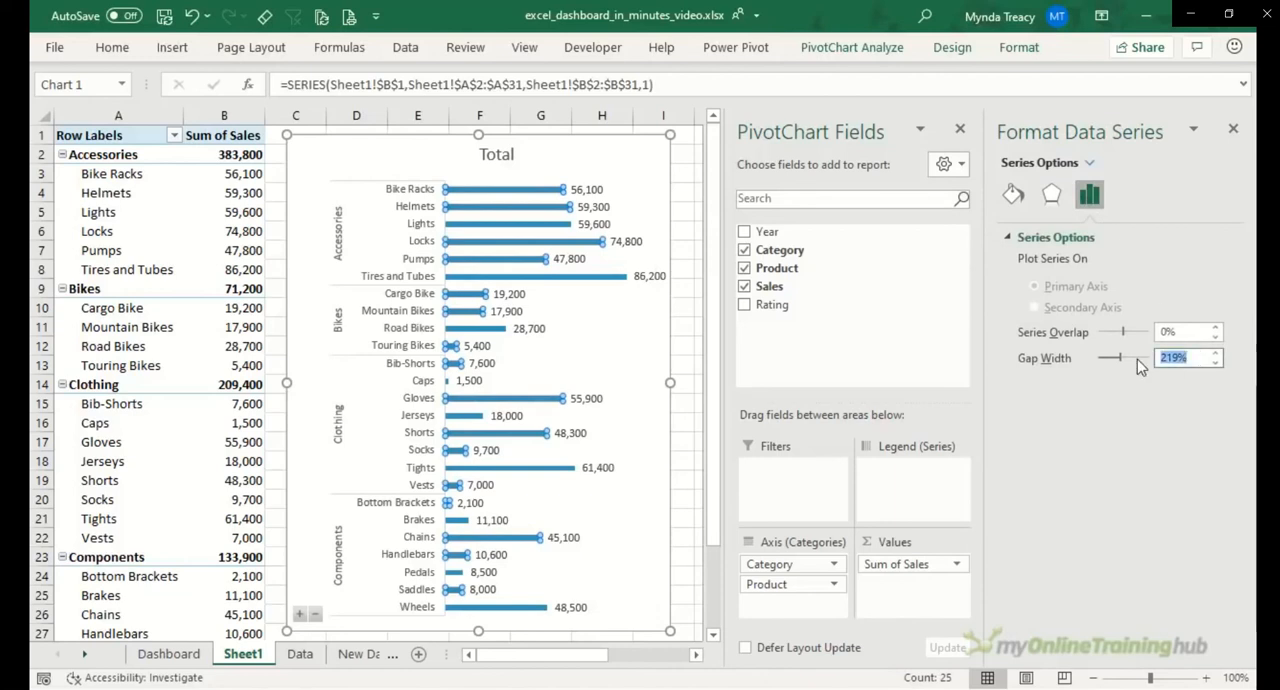
text(50)
key(Return)
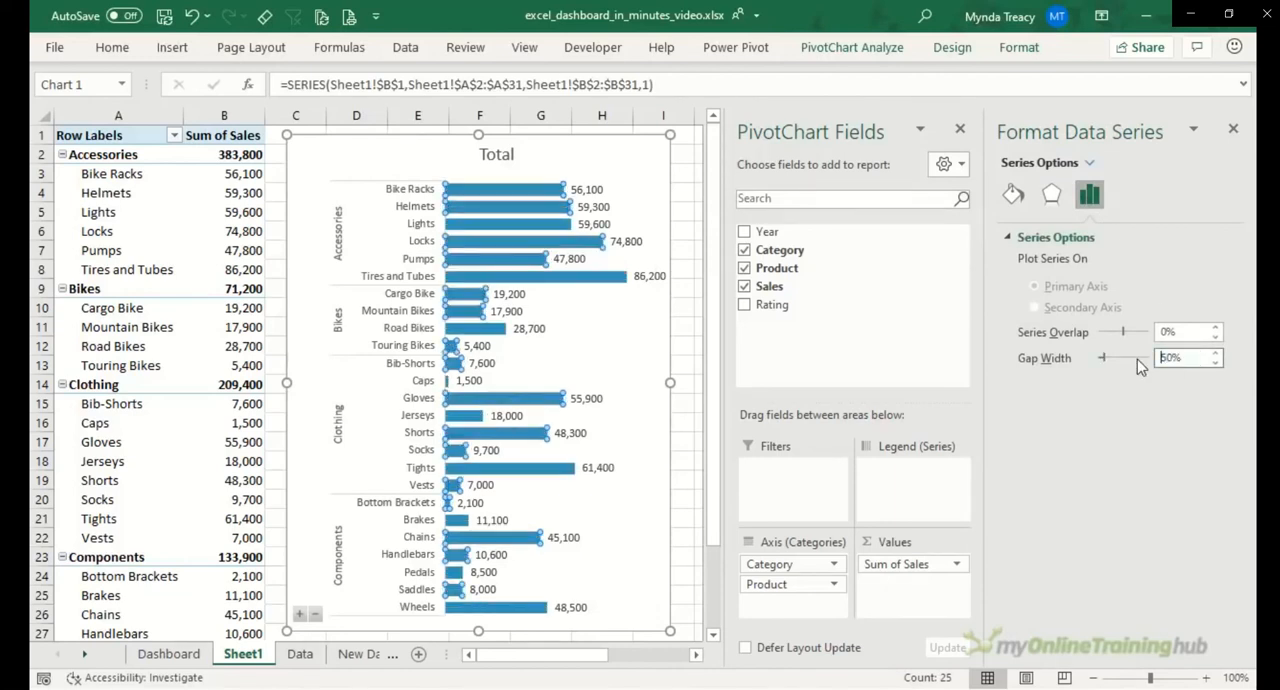
click(1233, 129)
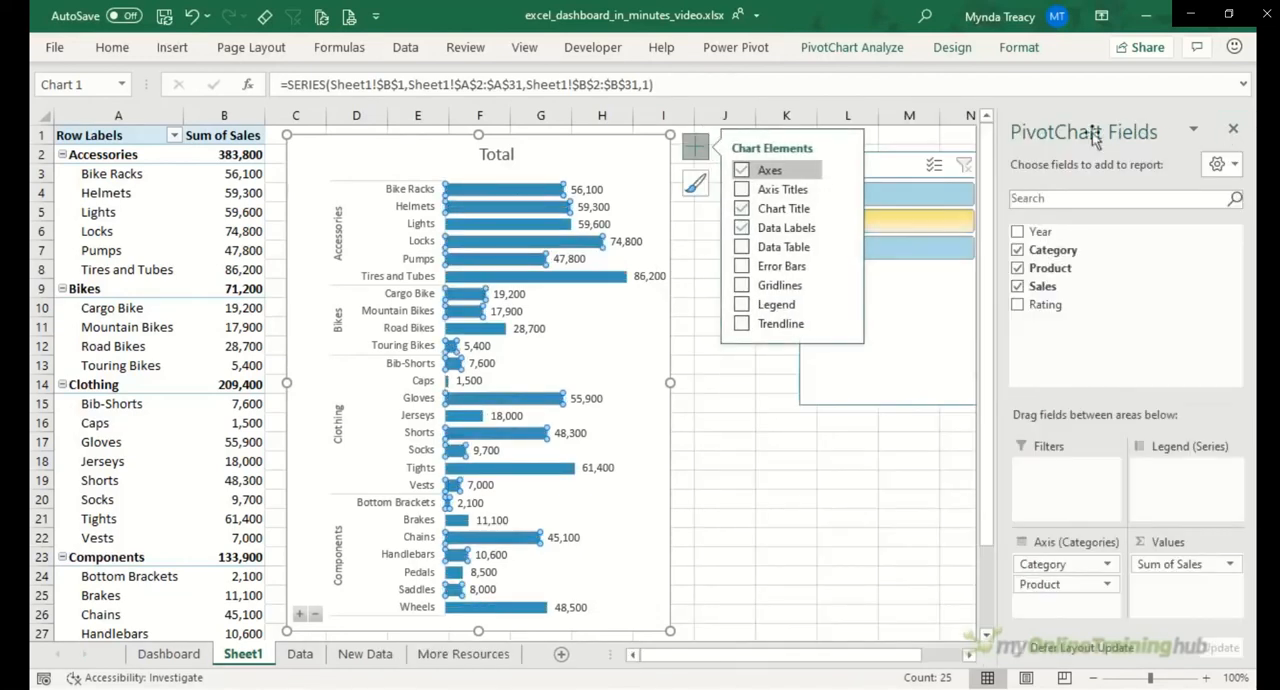
Step: Change the chart title to "Sales" and move it to the chart's upper-left corner
click(510, 153)
double_click(483, 154)
text(Sales)
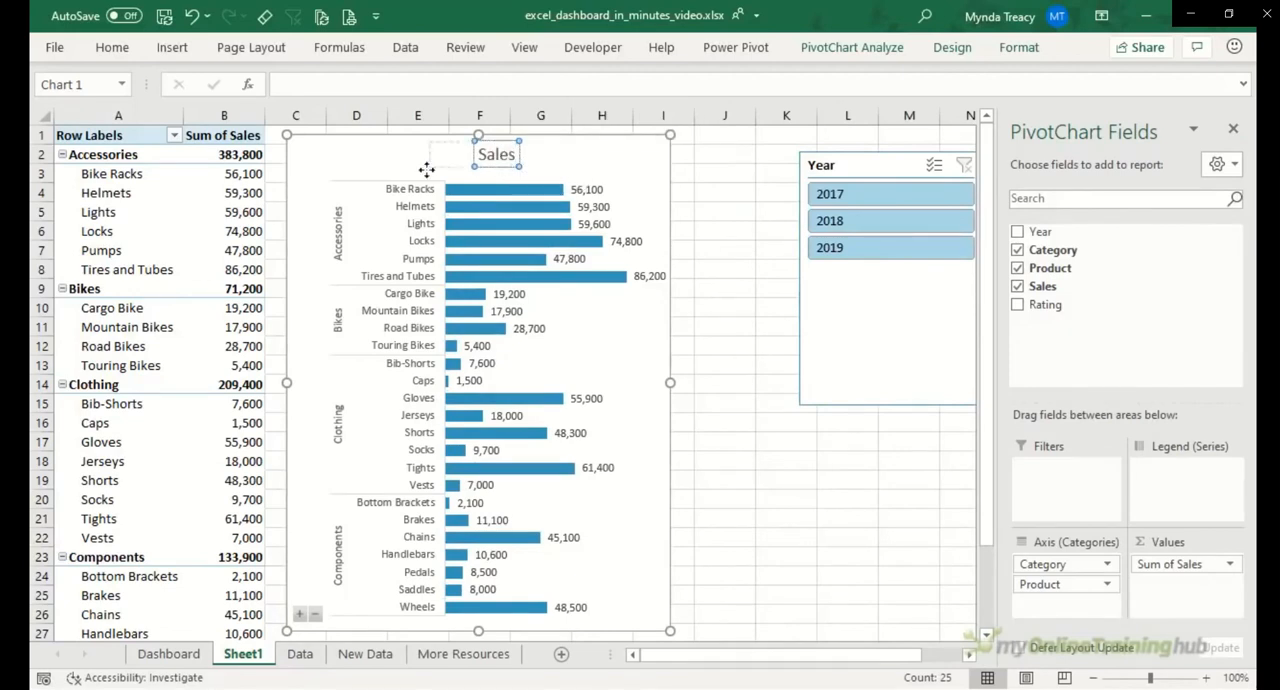
drag(427, 170, 331, 167)
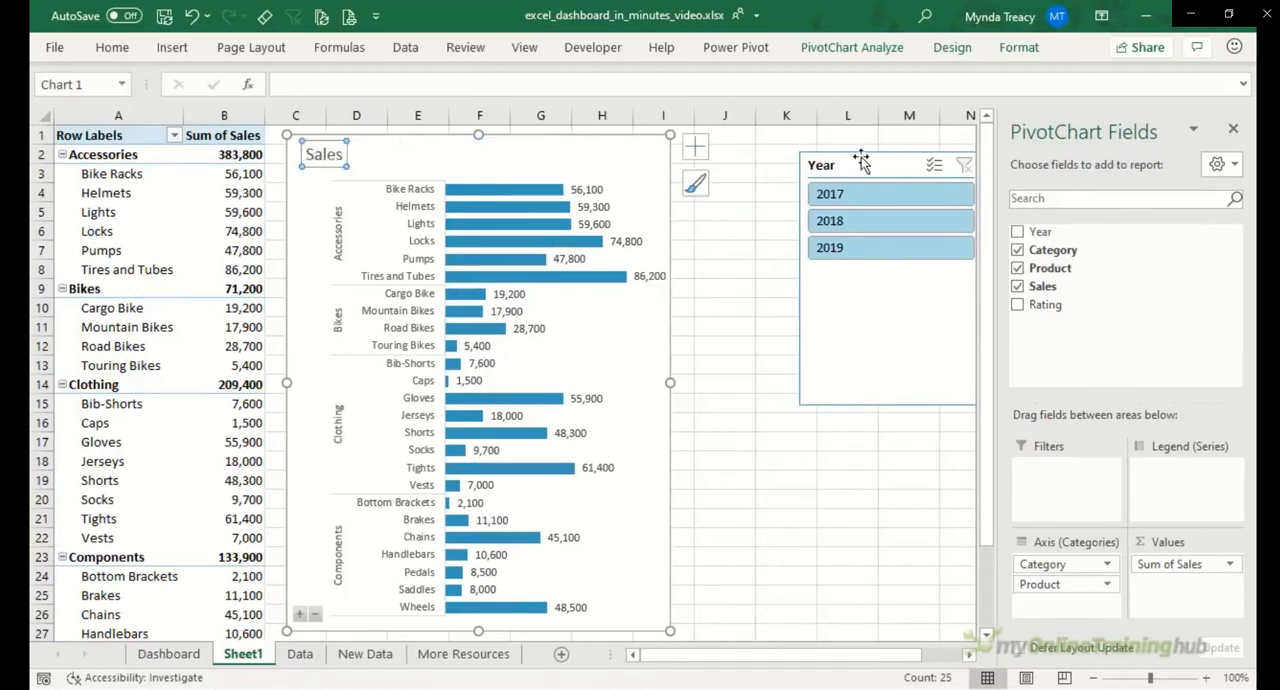
Step: Move the Year slicer closer to the chart and arrange its buttons in 4 columns
drag(862, 163, 764, 208)
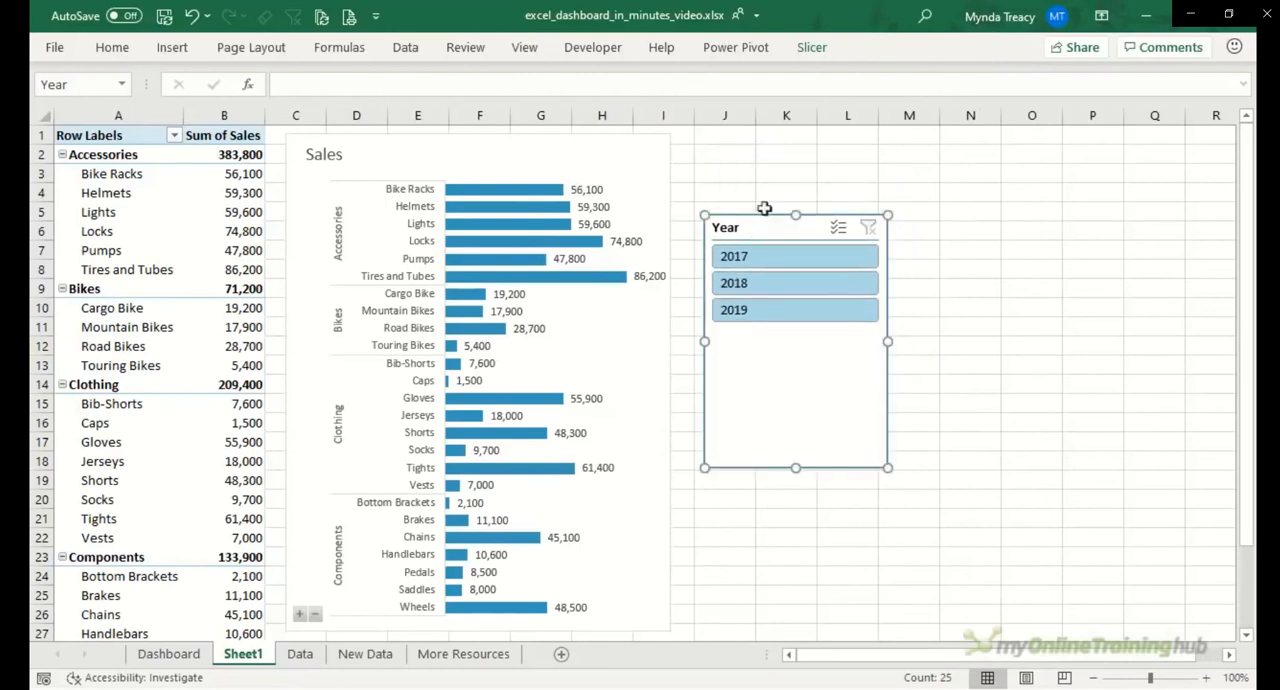
click(821, 50)
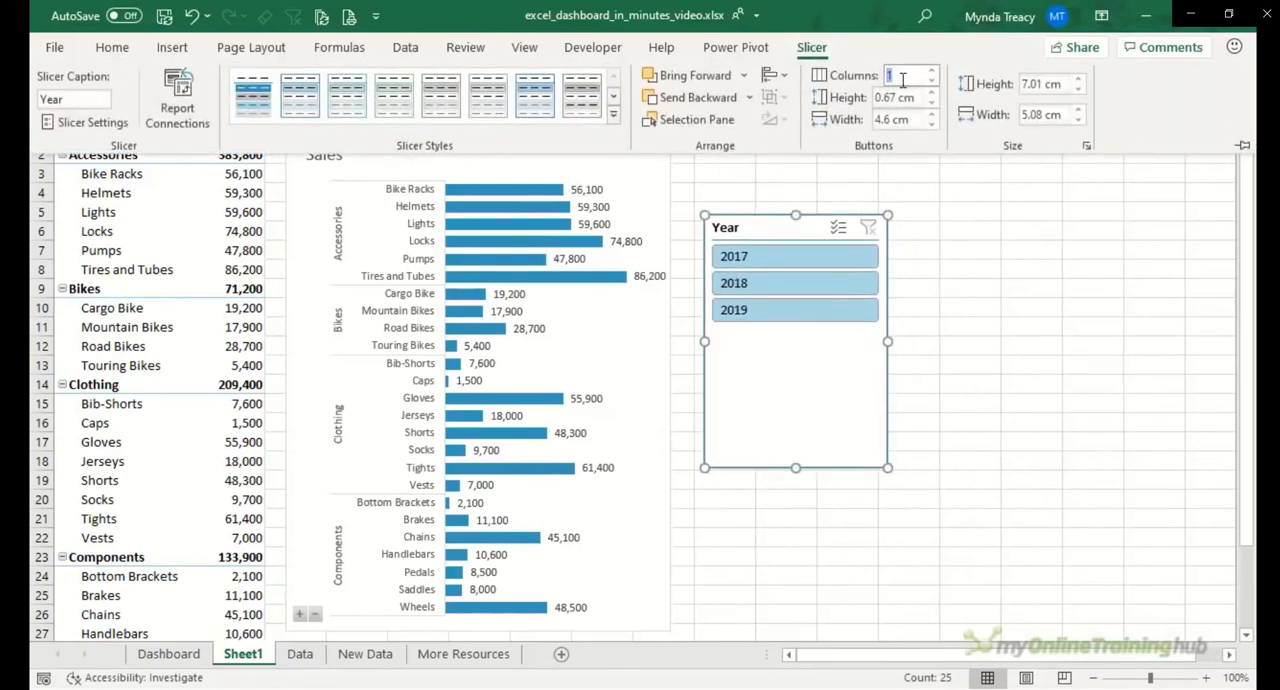
text(4)
key(Tab)
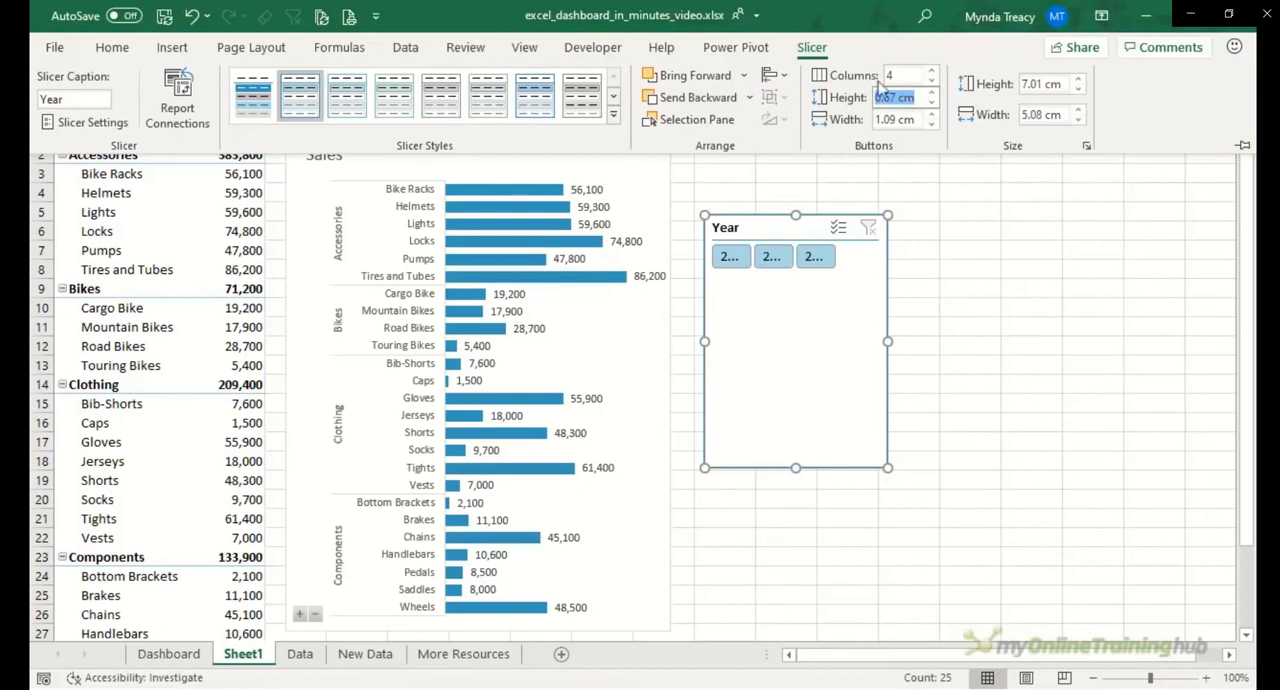
Step: Apply the Dark1 No Border style to the Year slicer and resize it to a short, wide single-row shape
click(245, 108)
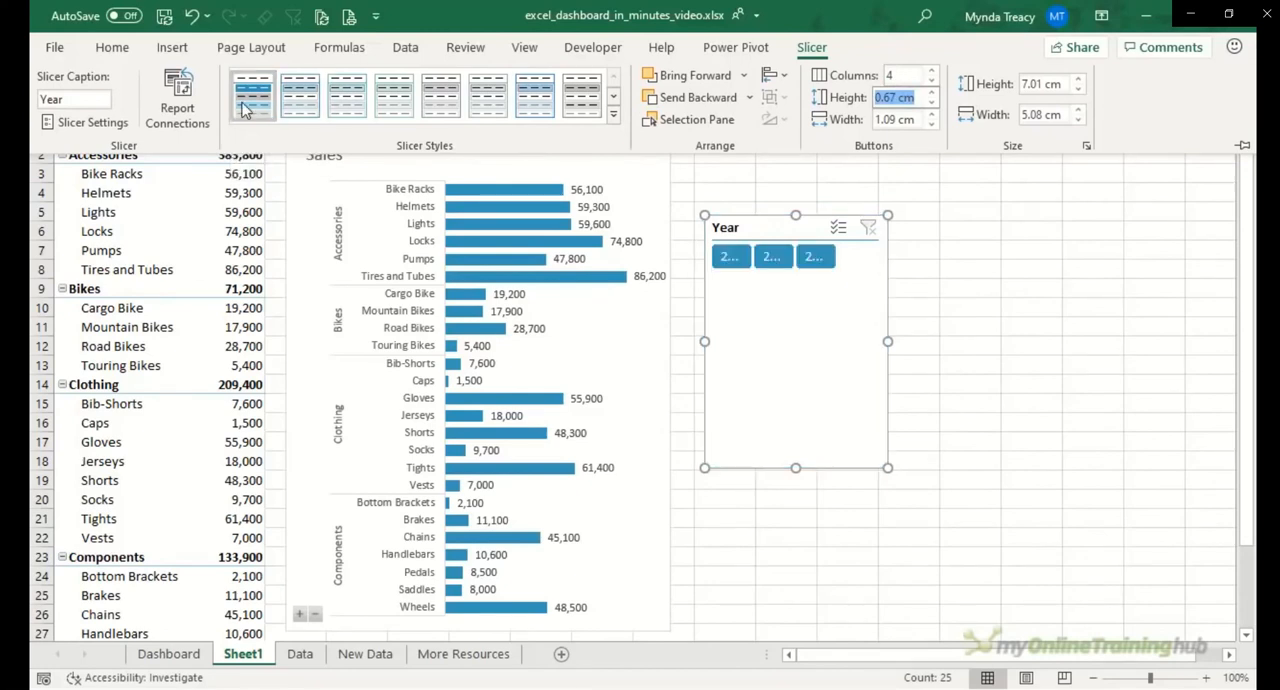
click(884, 468)
drag(886, 467, 952, 278)
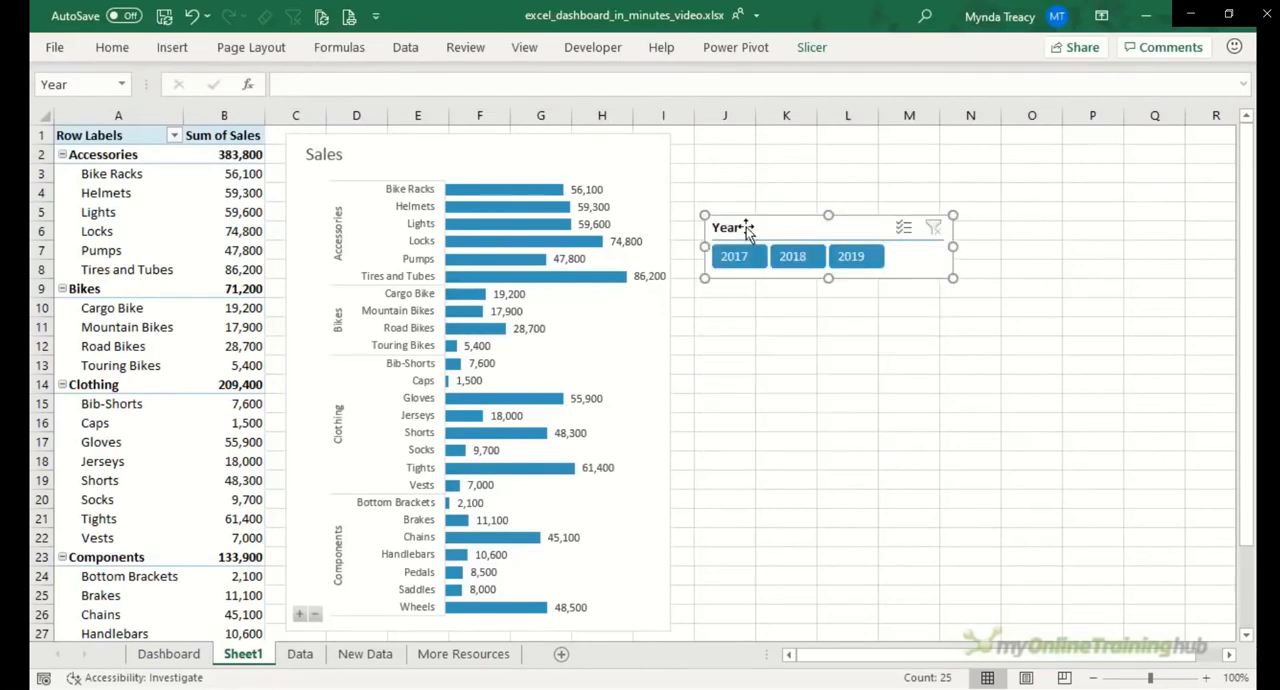
Step: Turn off the Year slicer's header display
right_click(747, 230)
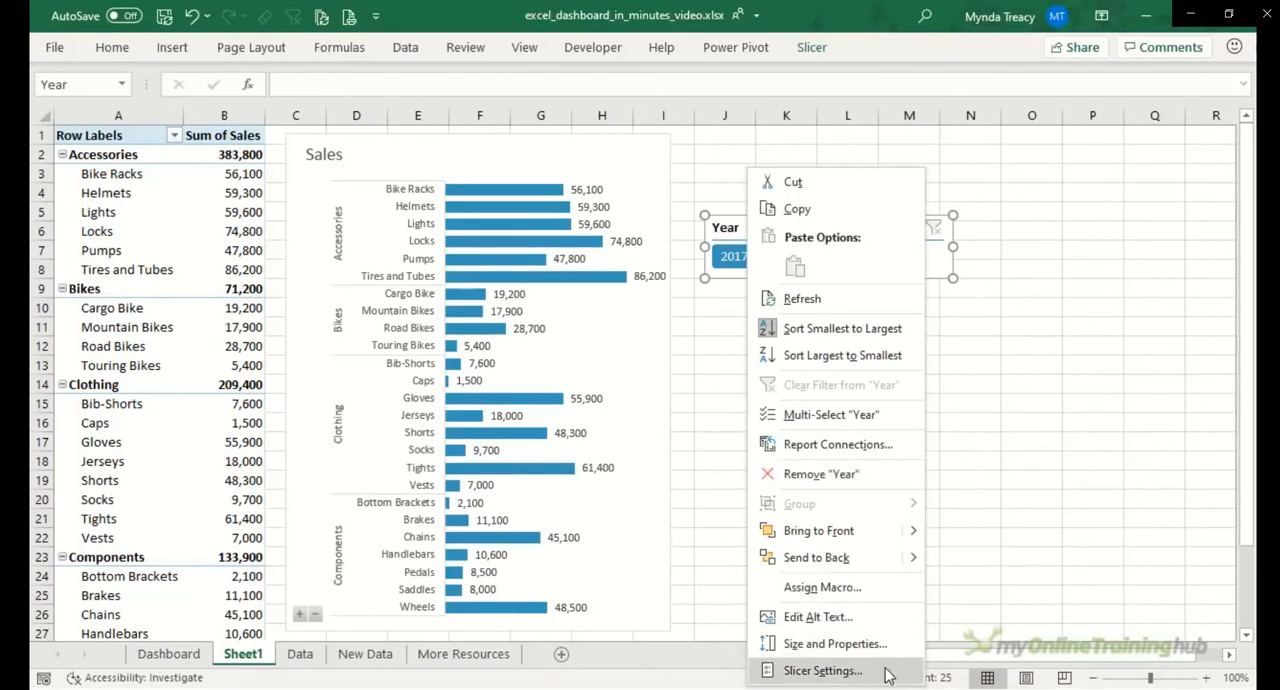
click(822, 671)
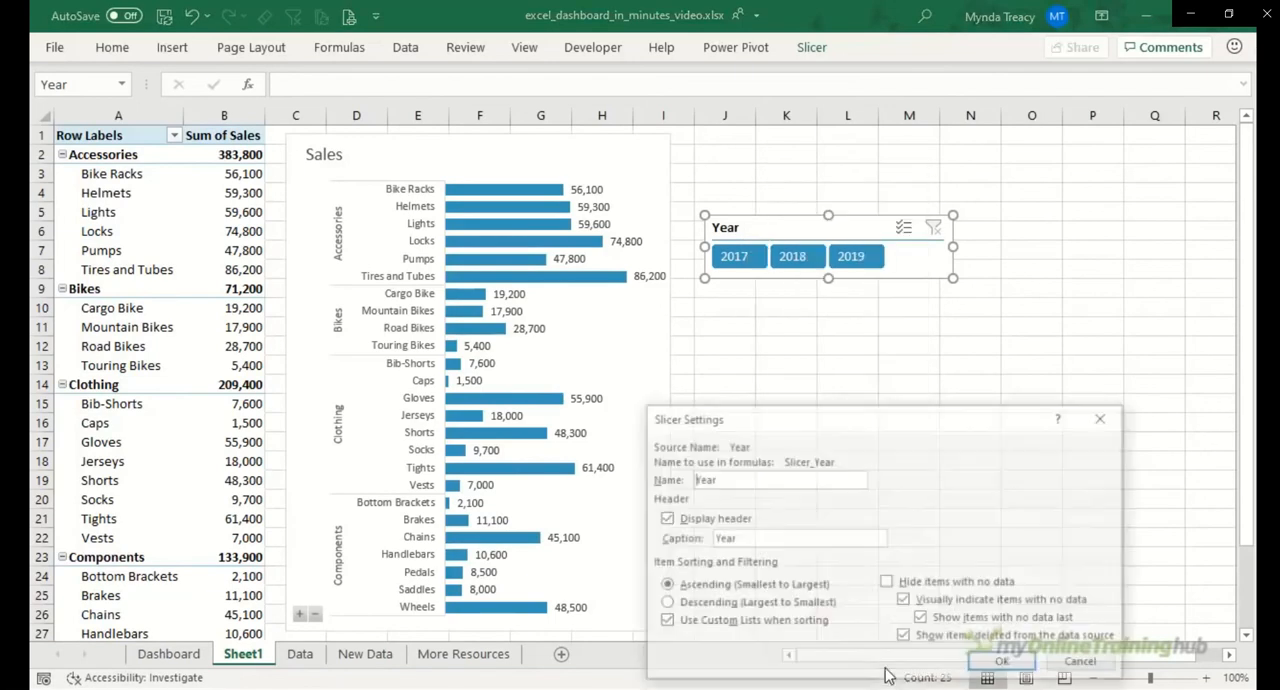
click(679, 524)
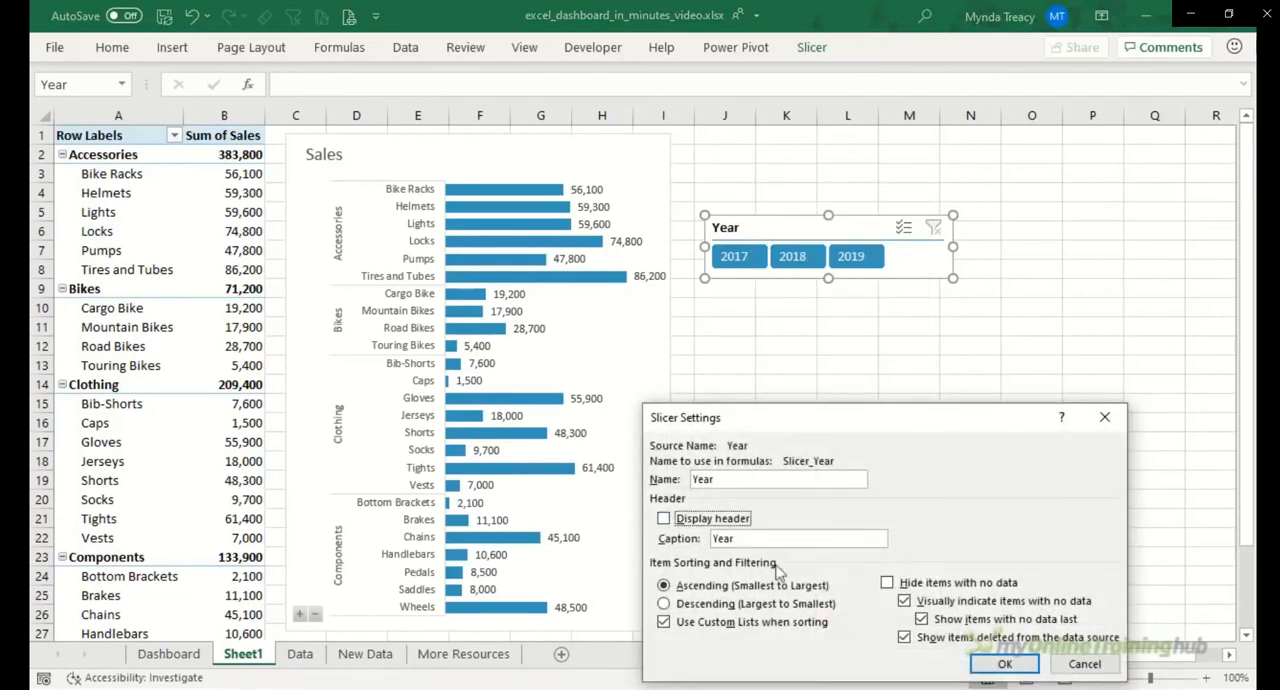
click(985, 664)
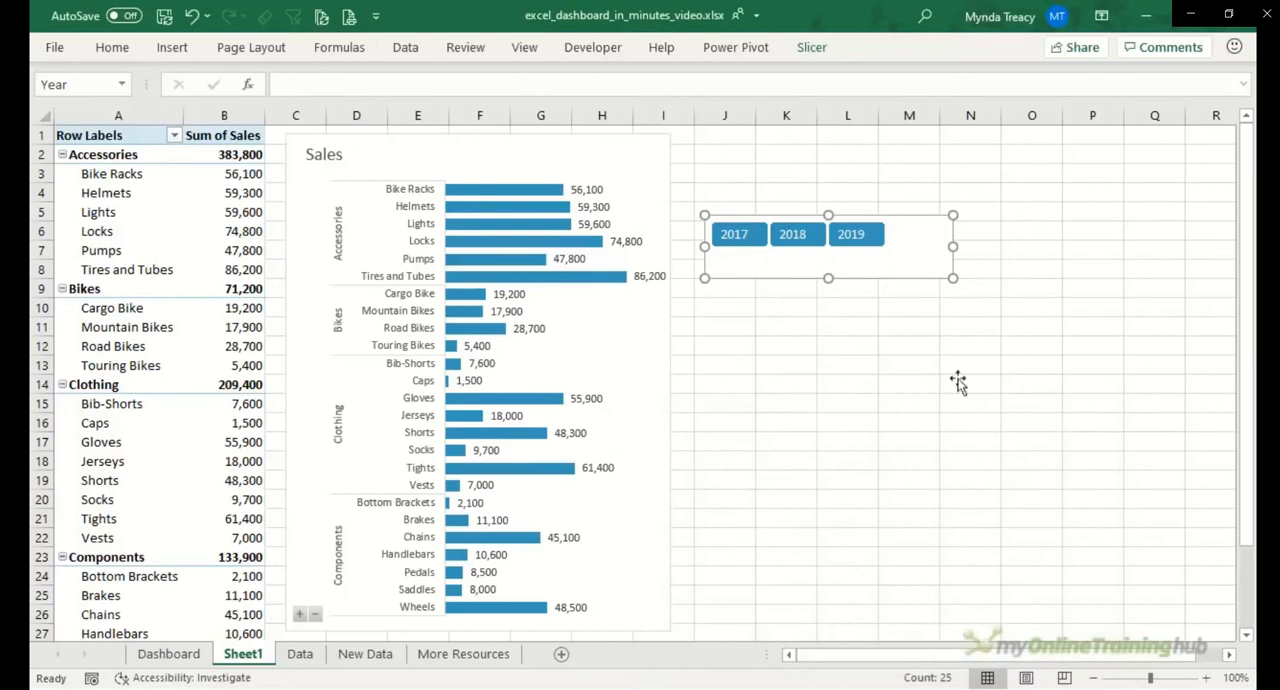
Step: Place the Year slicer beside the chart's title and move both the chart and slicer to cell A3 of the Dashboard sheet
drag(952, 277, 630, 137)
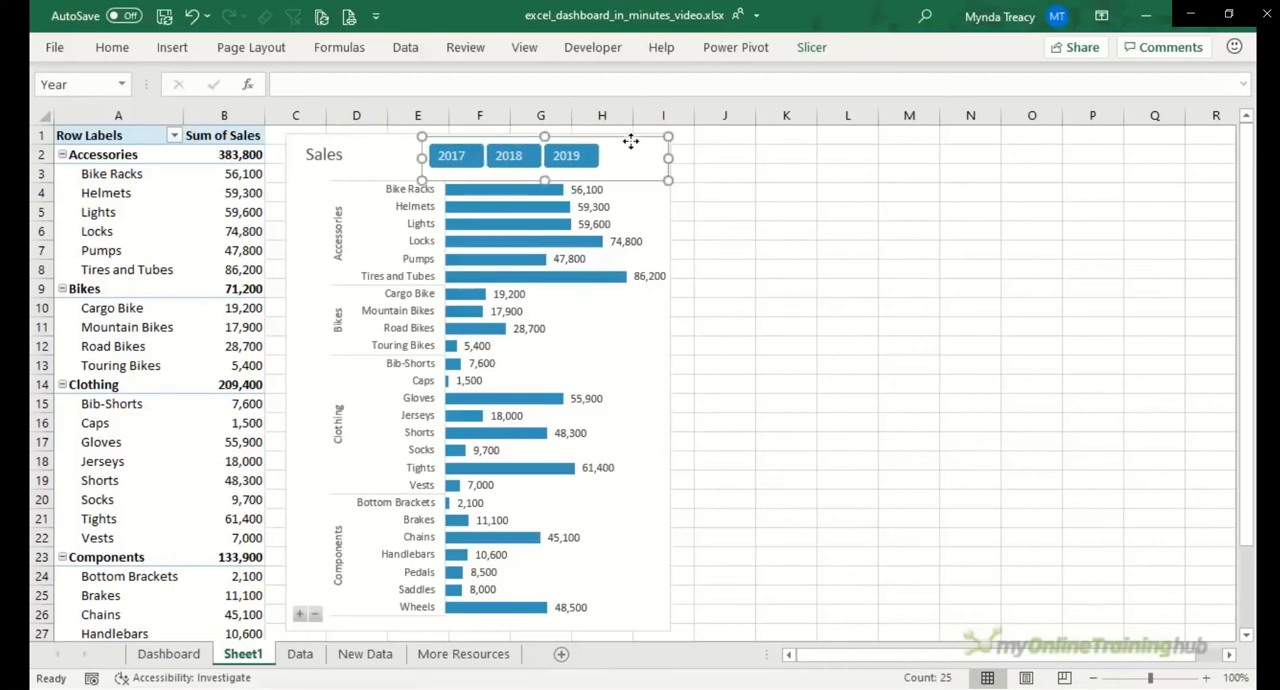
shift+click(671, 207)
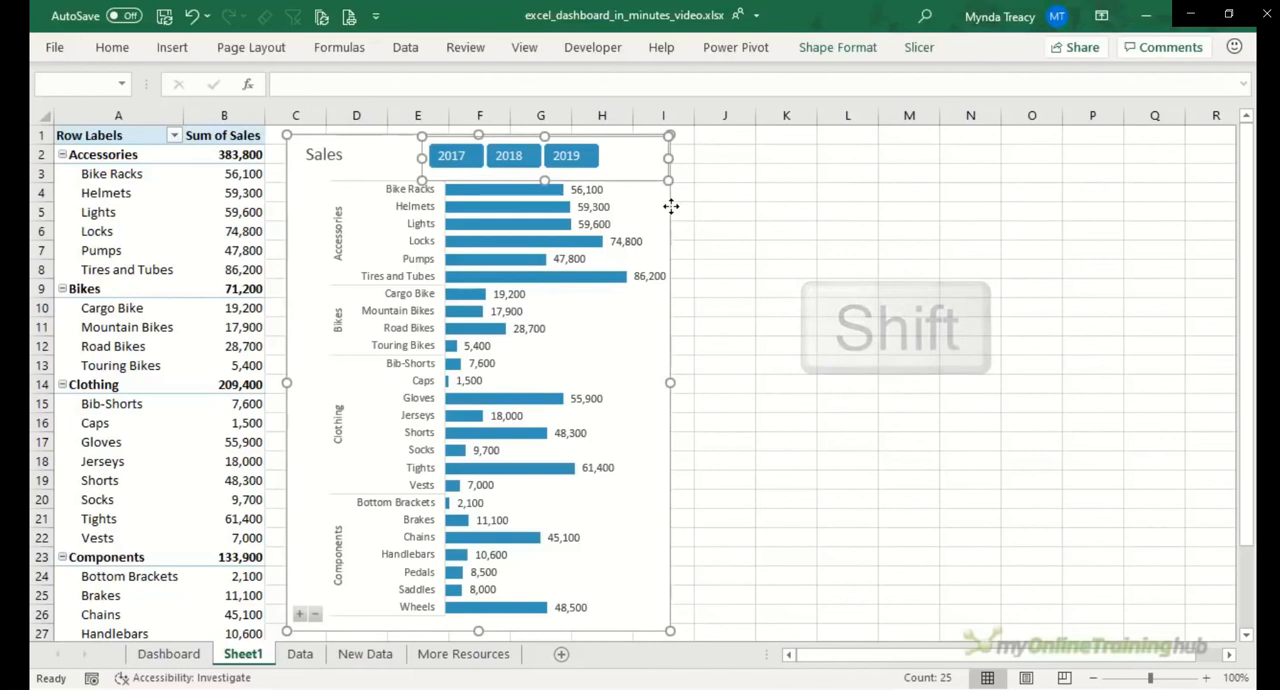
key(ctrl+x)
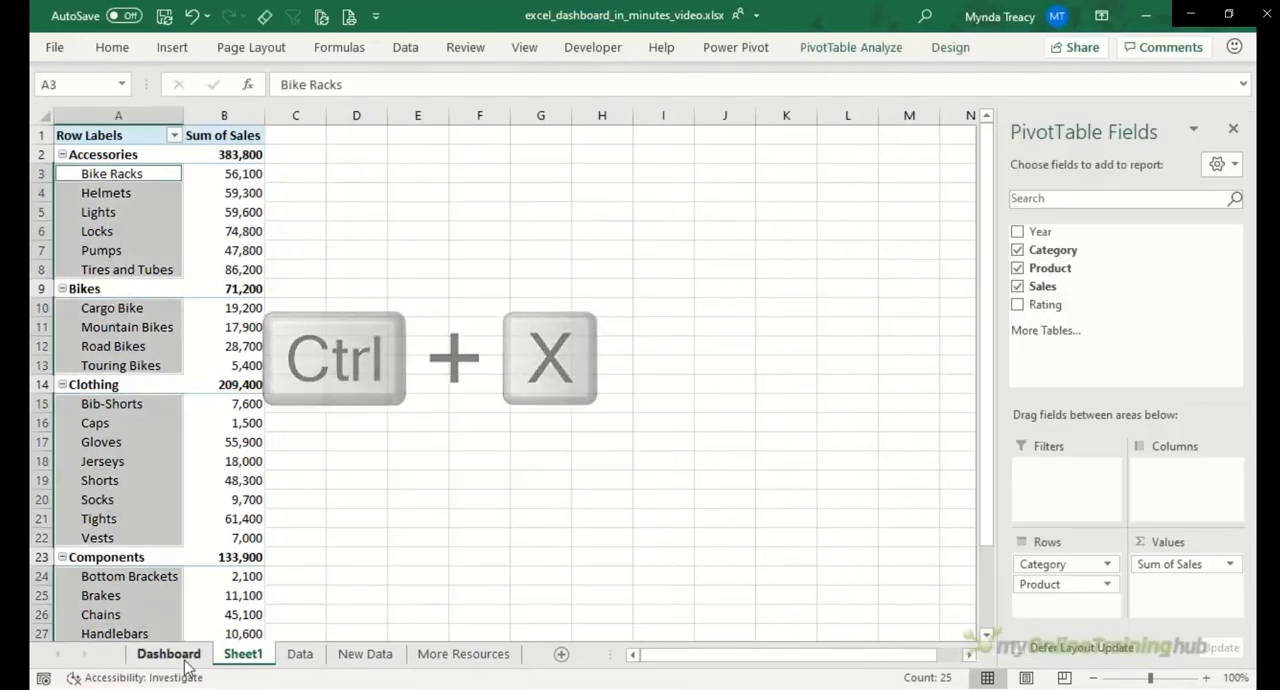
click(168, 653)
click(84, 204)
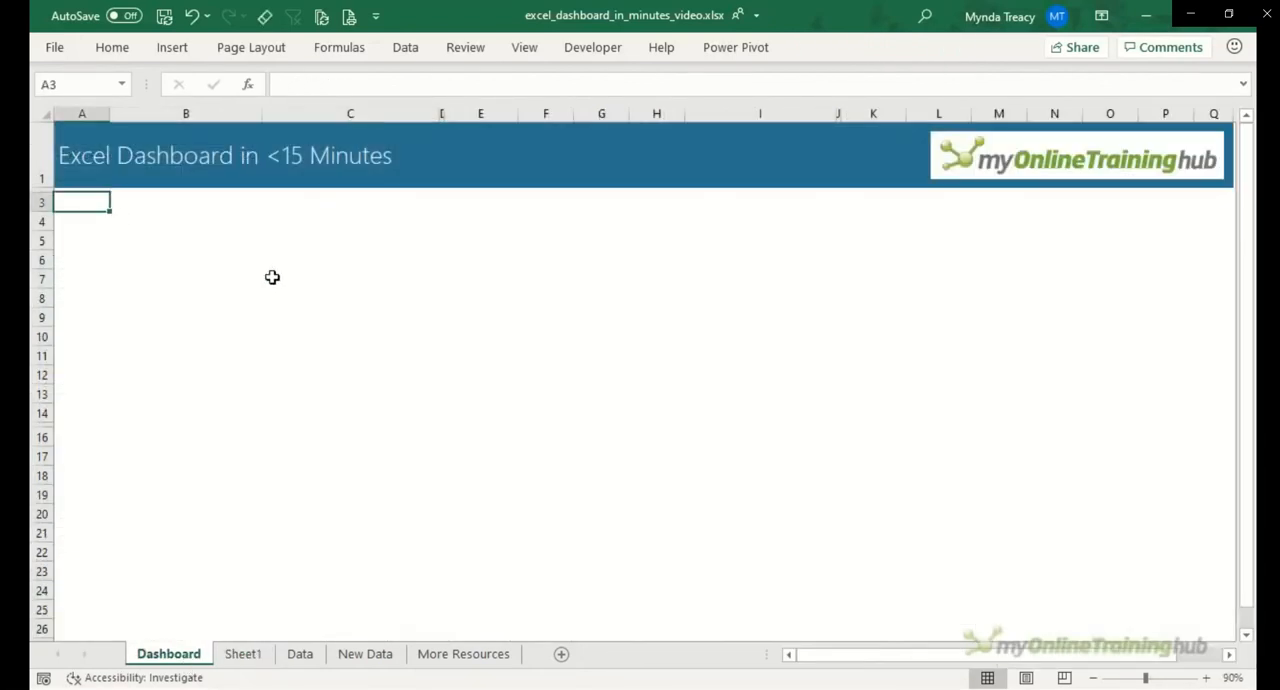
key(ctrl+v)
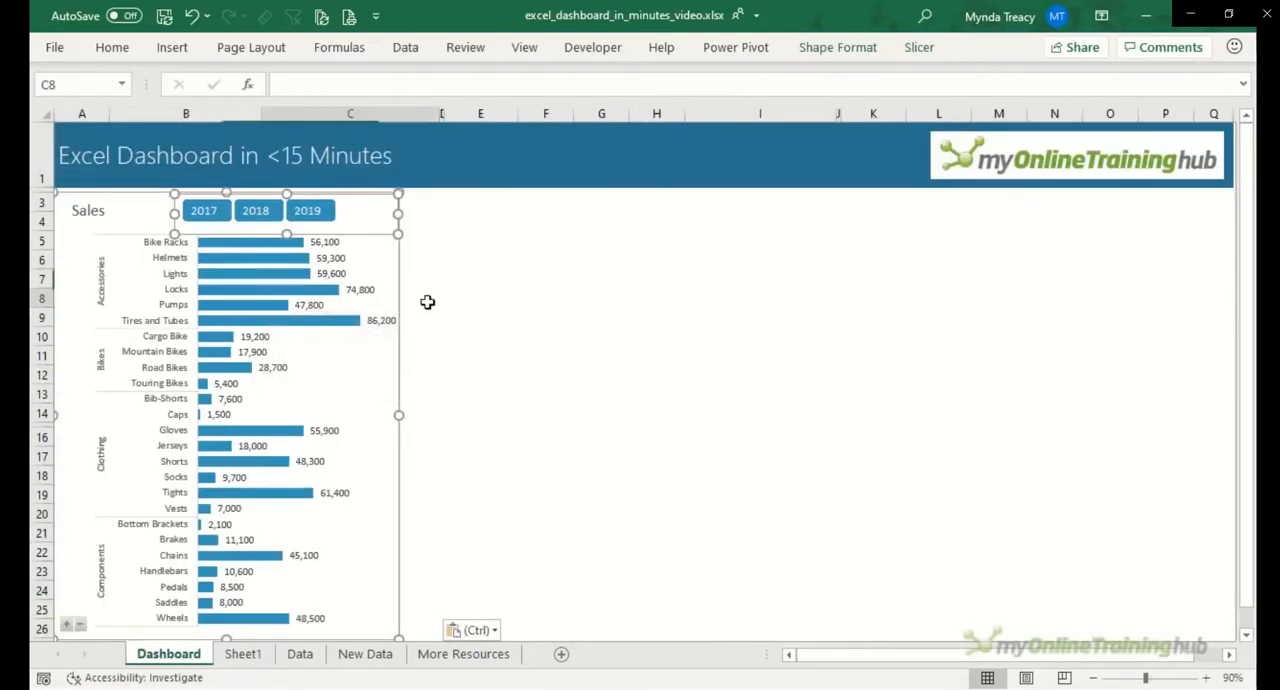
Step: Resize the chart to snap to the edge of column C and the end of row 26, then shift the Year slicer slightly right
click(394, 360)
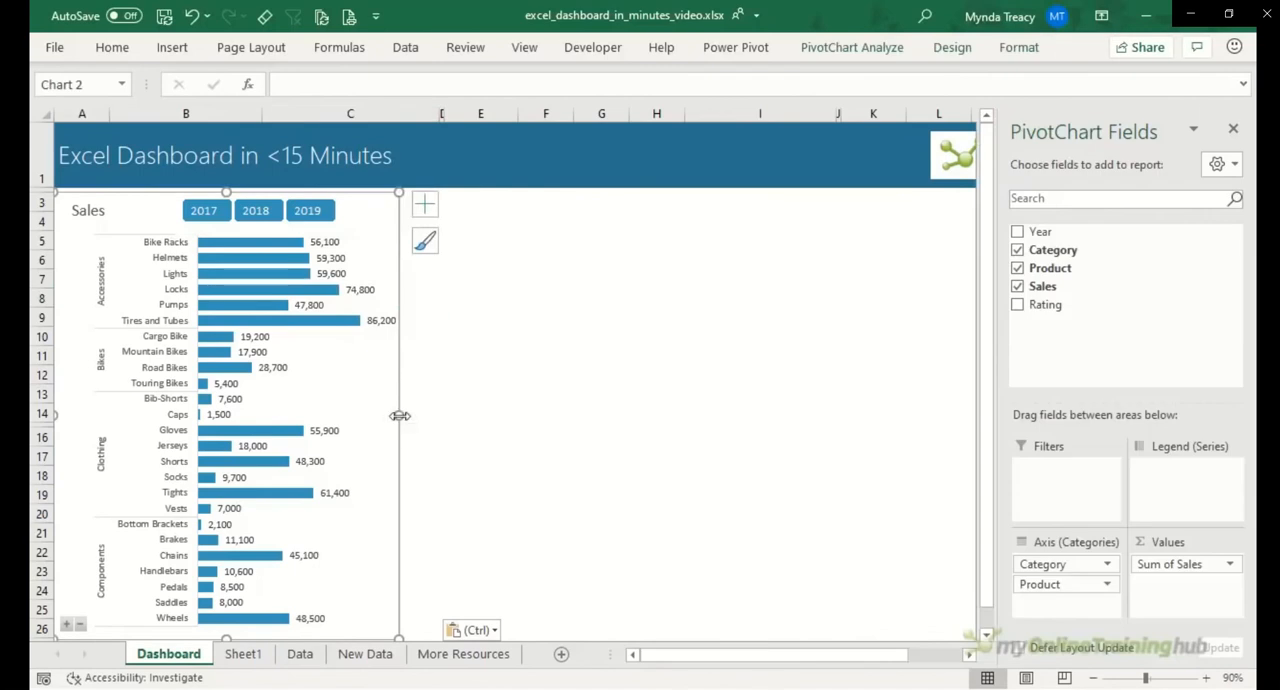
drag(399, 415, 412, 415)
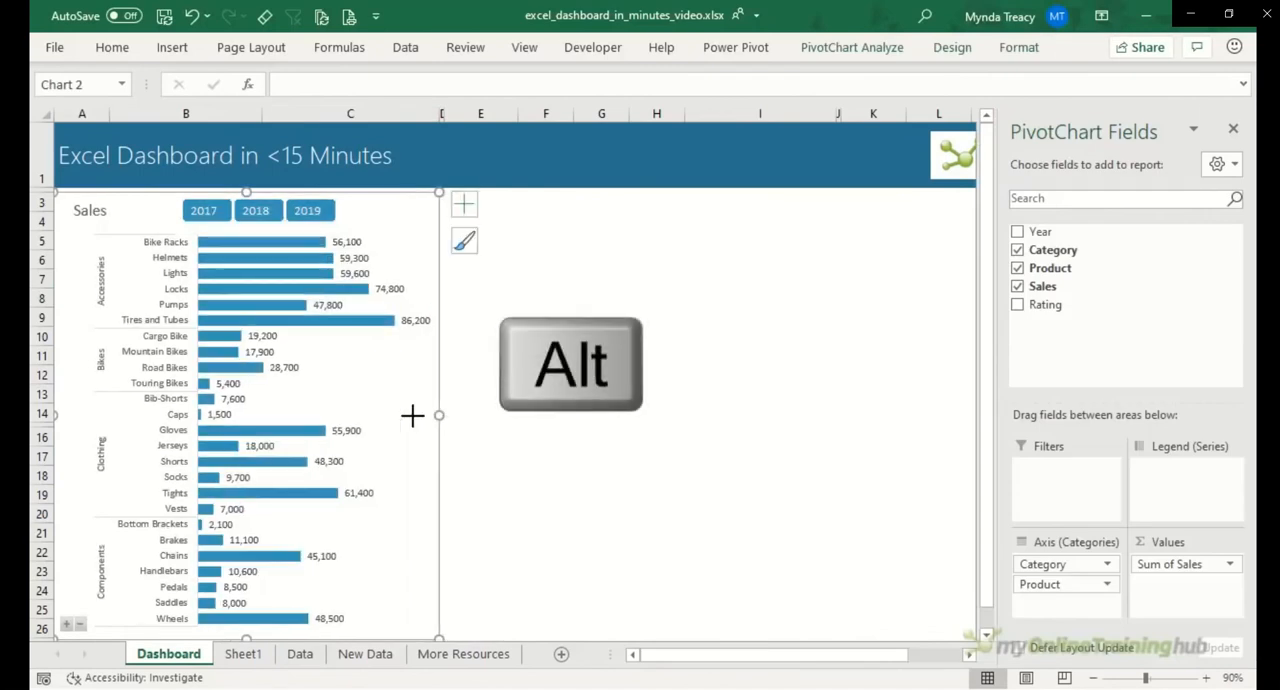
drag(247, 636, 247, 630)
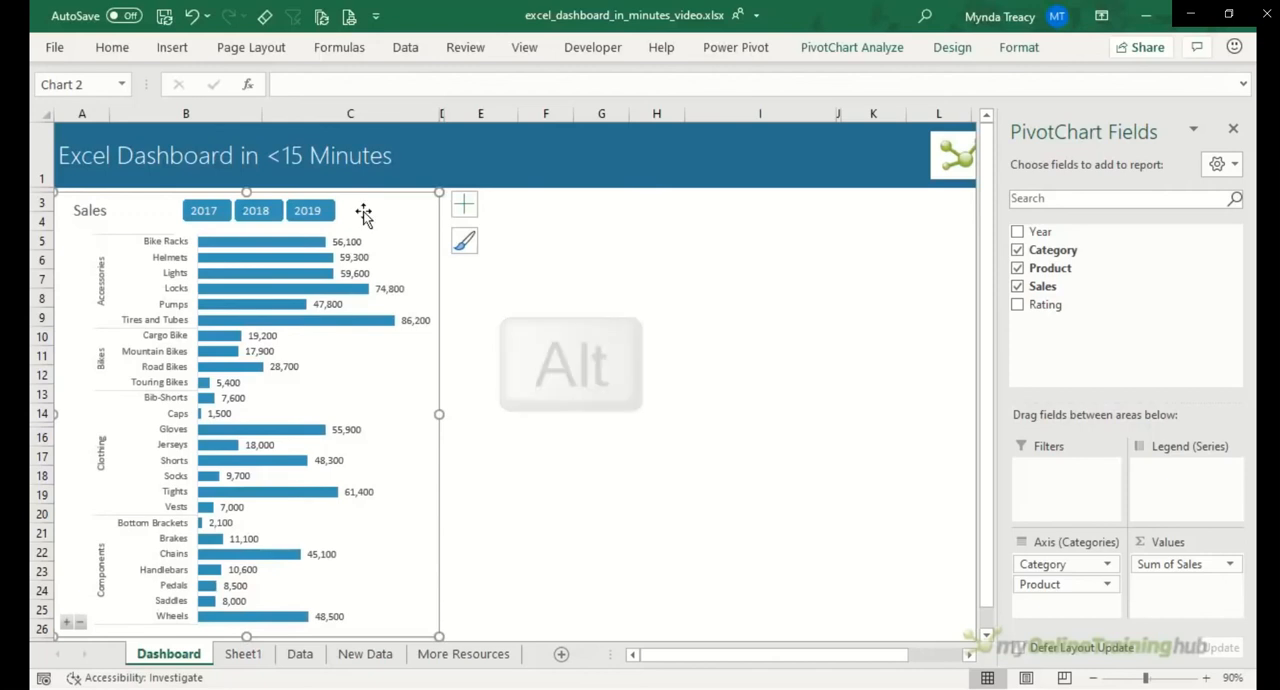
drag(366, 221, 383, 230)
click(585, 277)
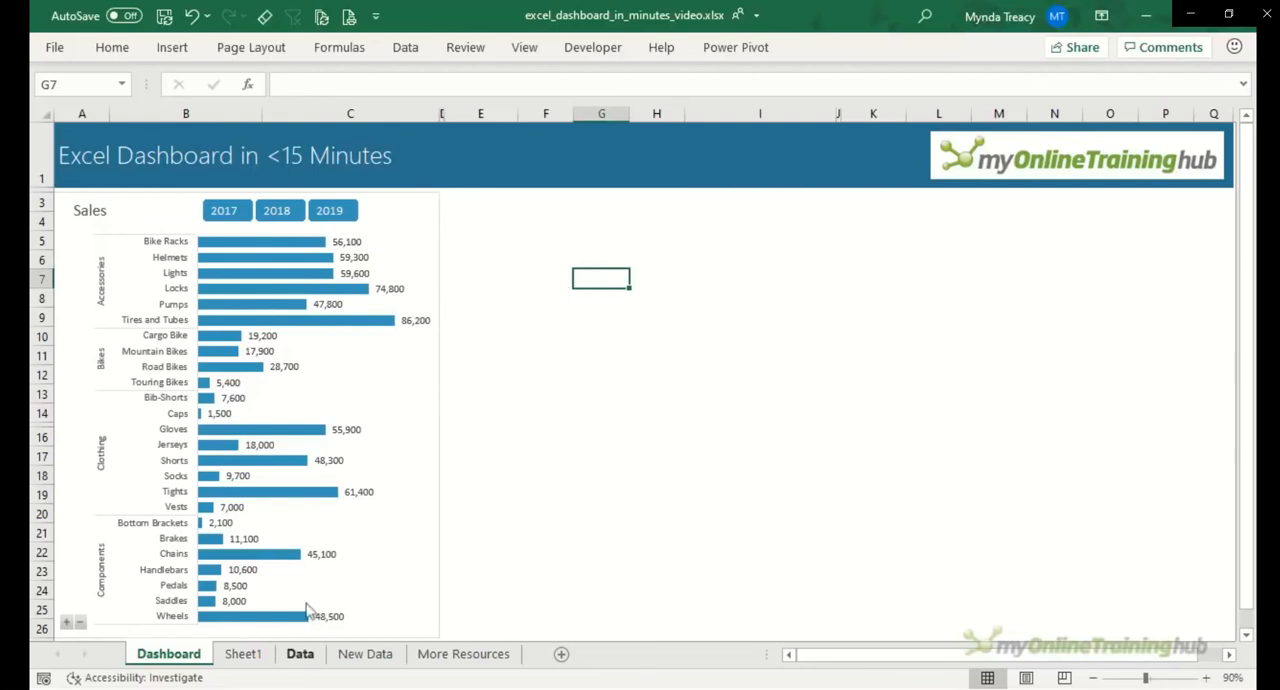
Step: Rename Sheet1 as "Workings"
click(254, 660)
double_click(260, 658)
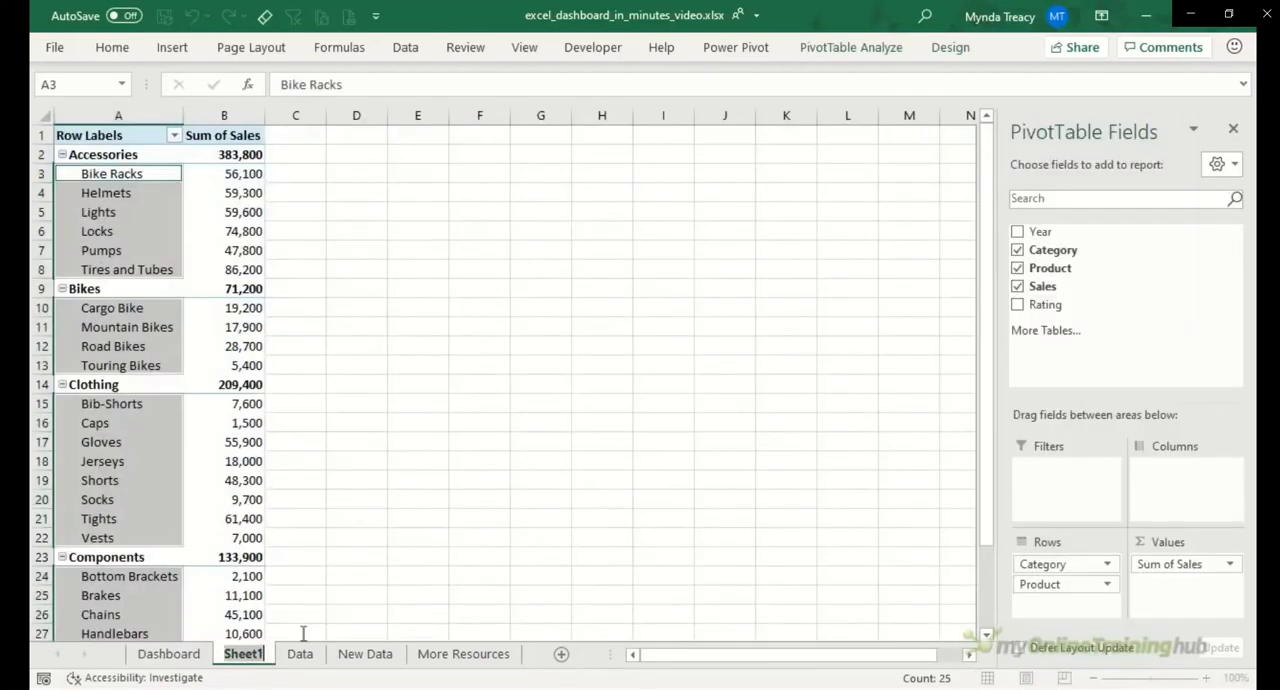
text(Workings)
click(262, 270)
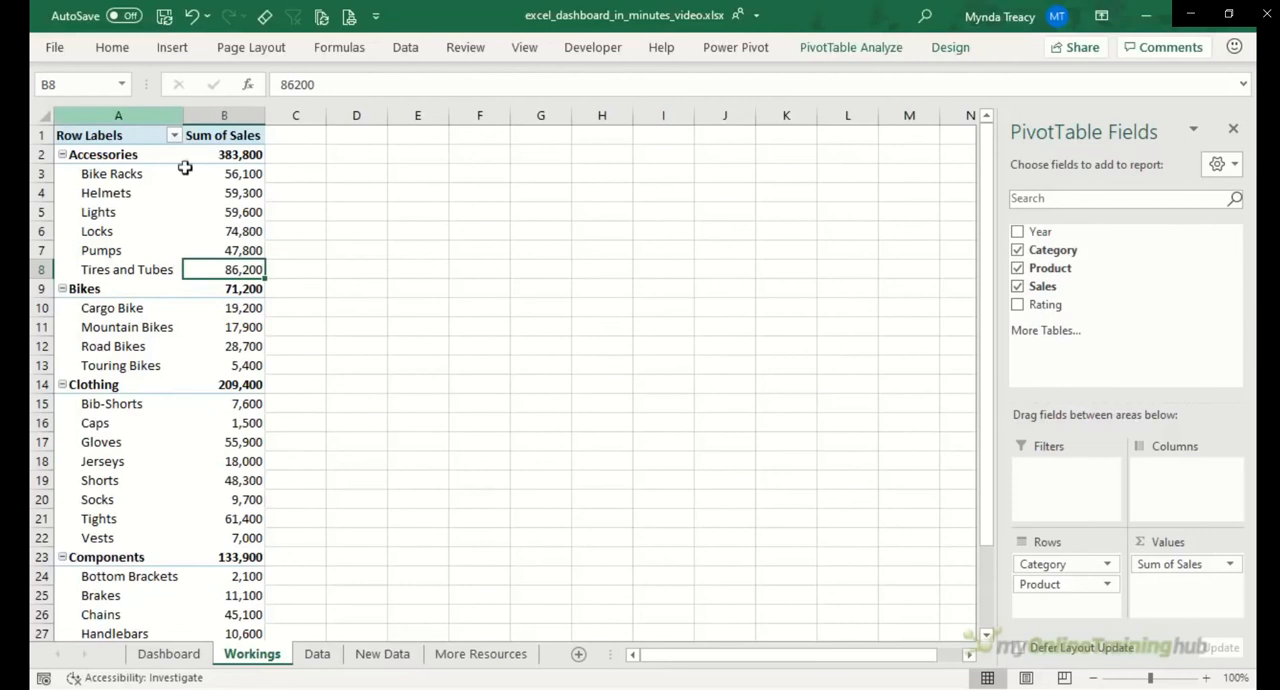
Step: Copy the PivotTable in columns A and B of the Workings sheet to cell D1
drag(118, 115, 222, 115)
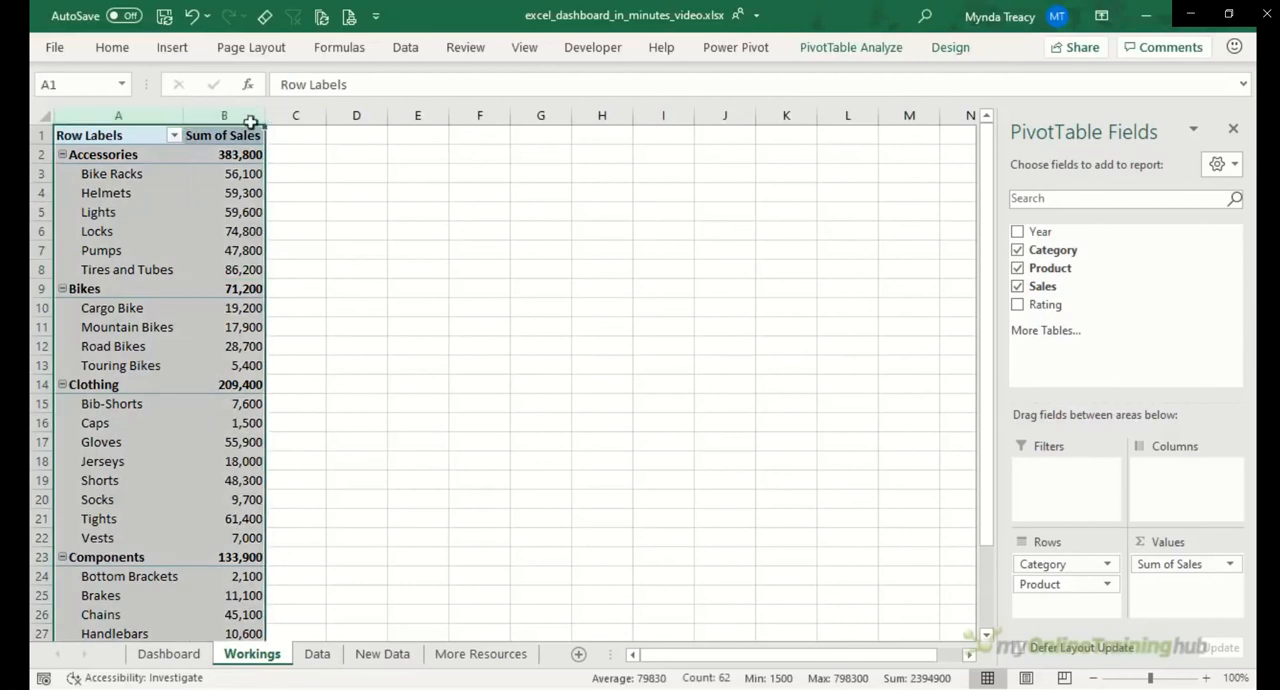
key(ctrl+c)
click(378, 134)
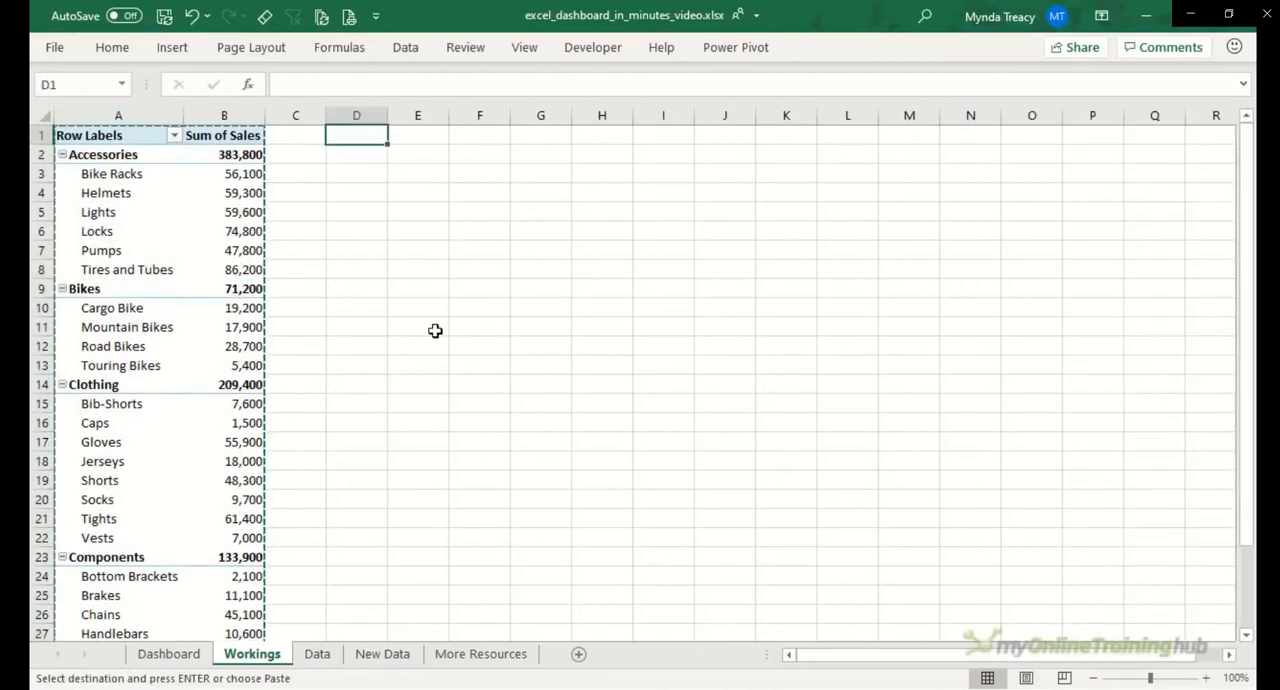
key(ctrl+v)
Step: Rearrange the copied PivotTable by removing Product, with Category as columns and Year as rows
click(424, 264)
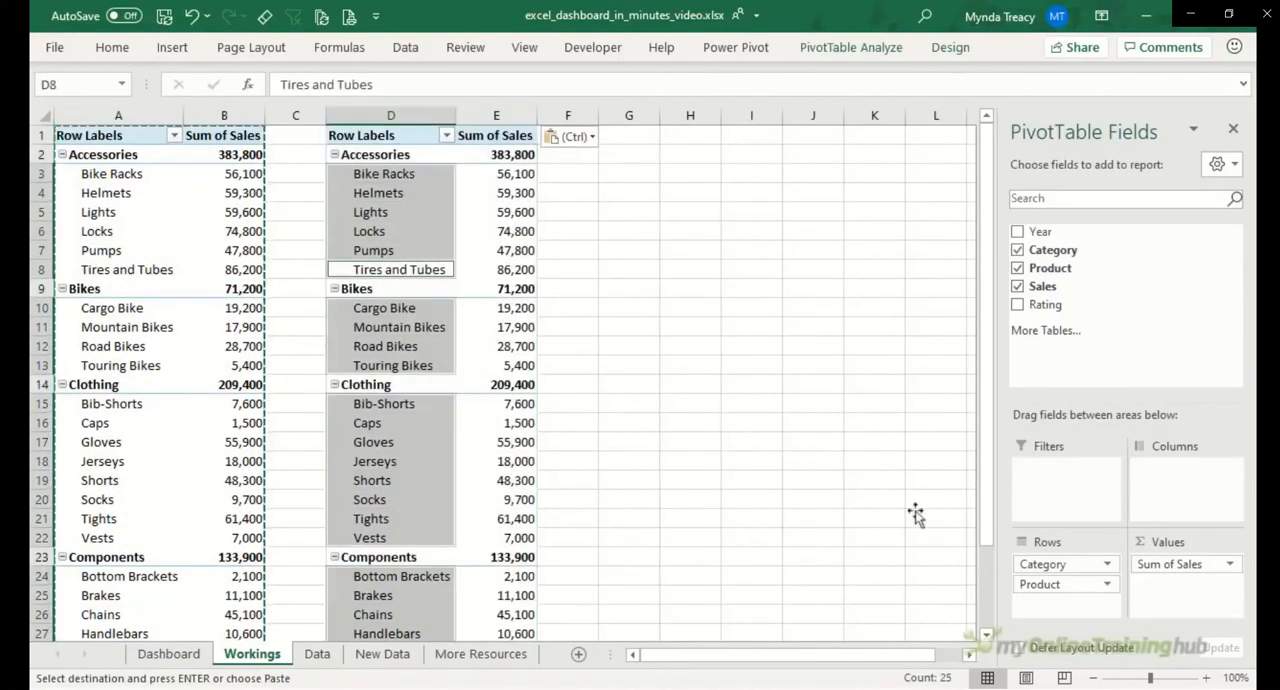
drag(1040, 584, 916, 588)
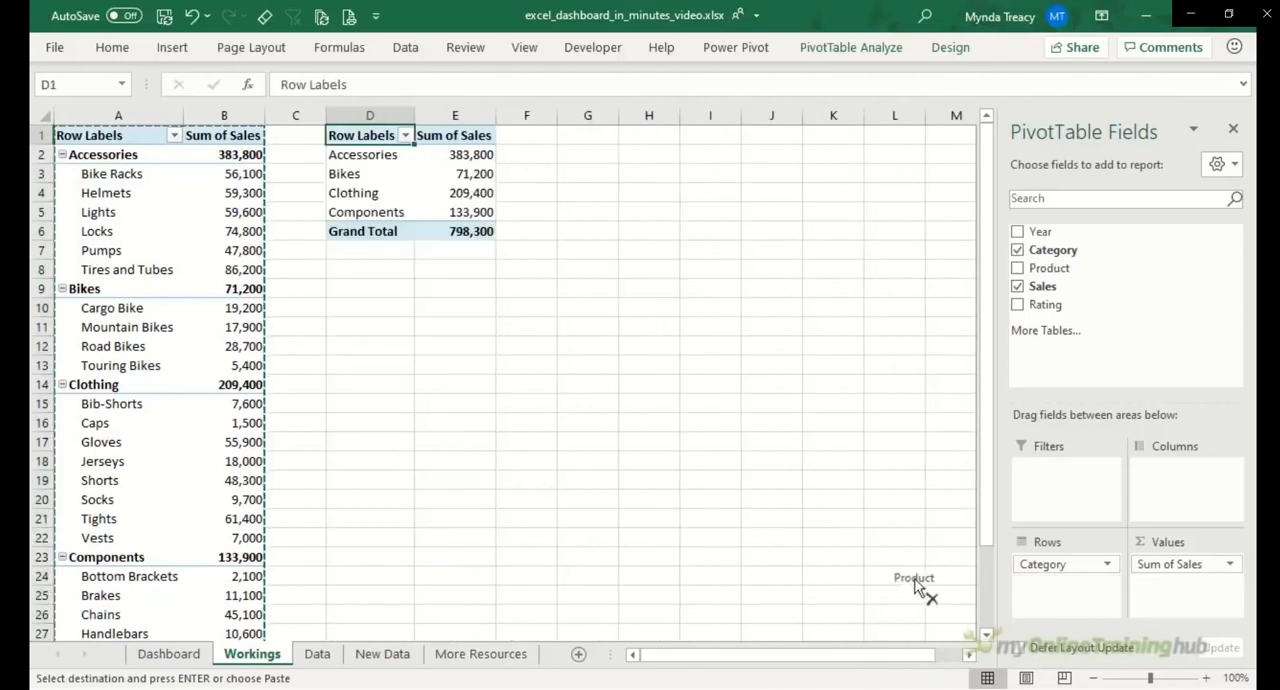
drag(1038, 563, 1165, 472)
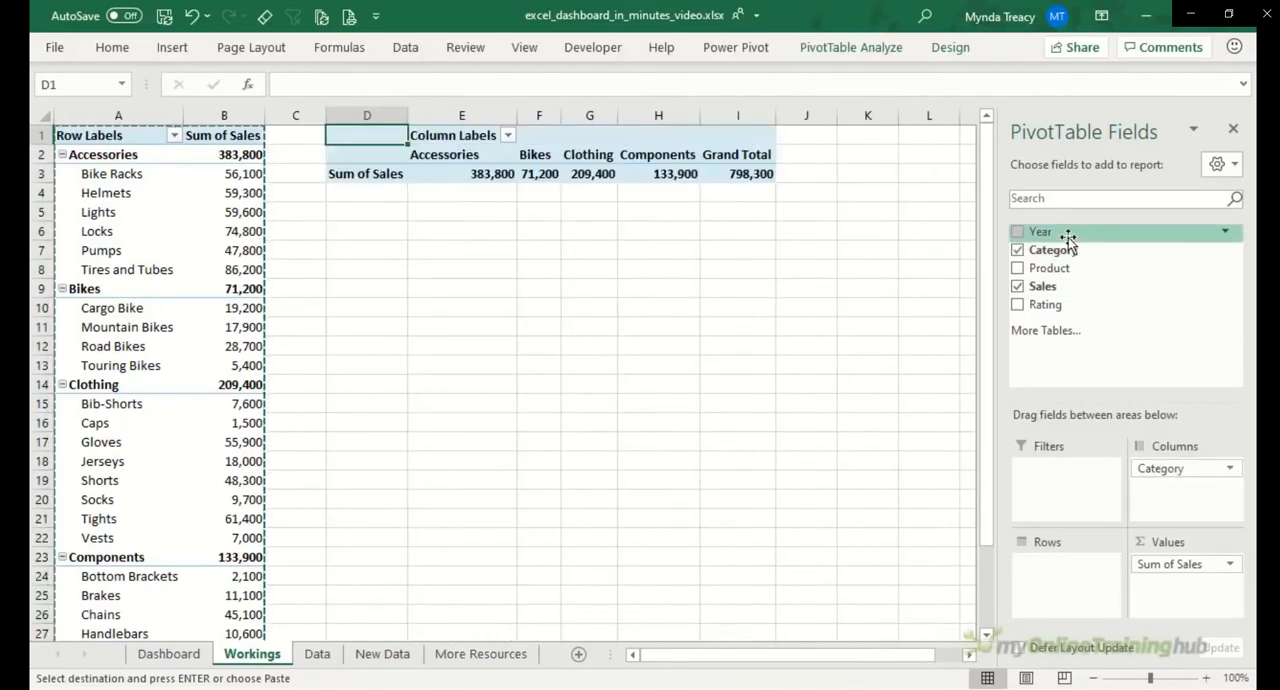
drag(1068, 237, 1094, 570)
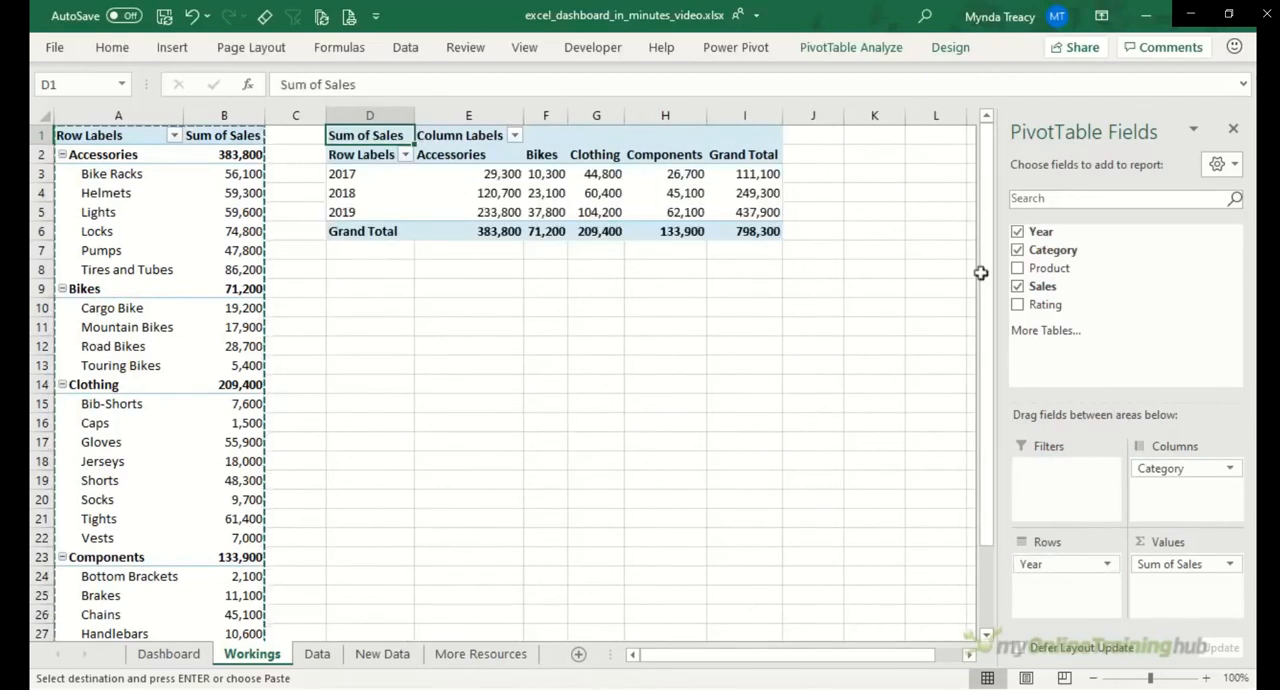
Step: Insert a Line with Markers PivotChart from the year-by-category PivotTable and hide all its field buttons
click(882, 52)
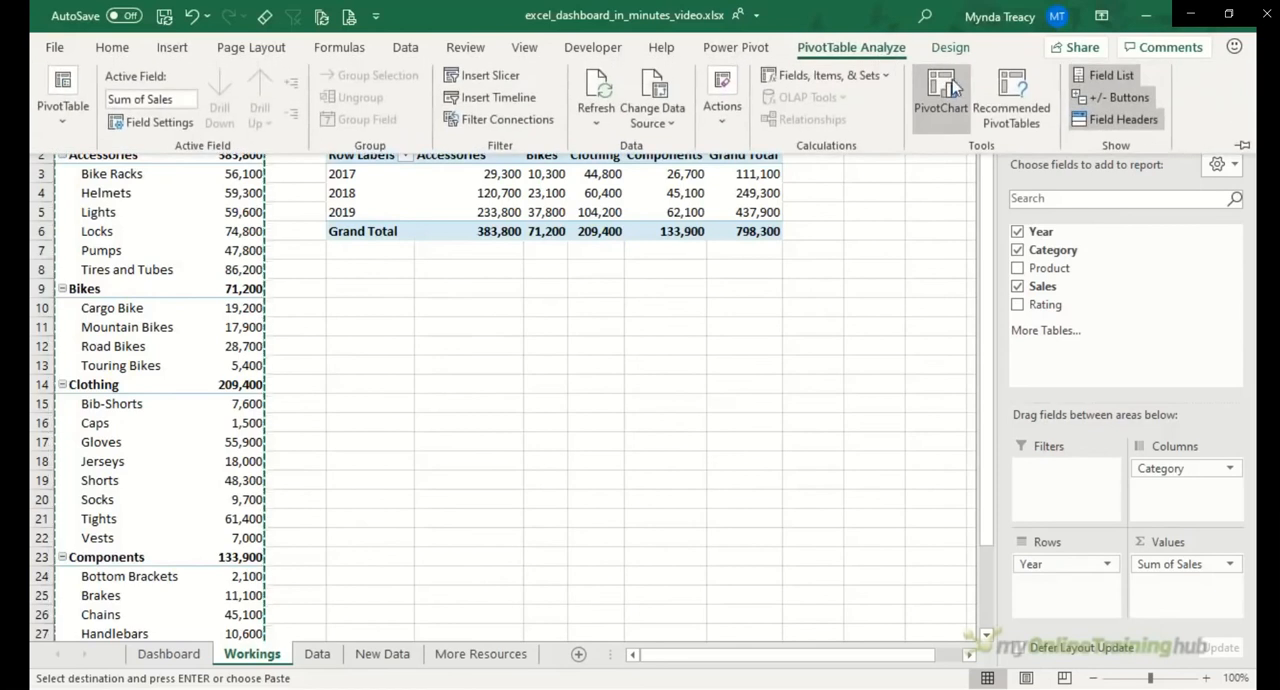
click(873, 112)
click(426, 204)
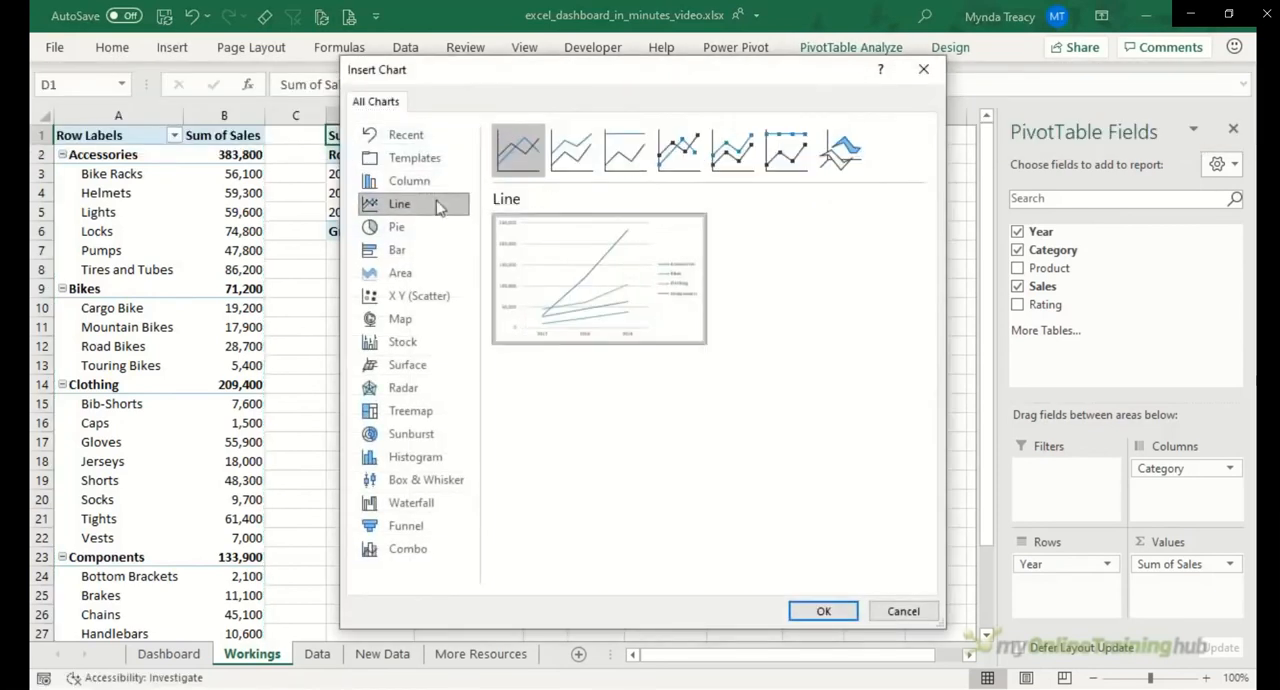
click(679, 162)
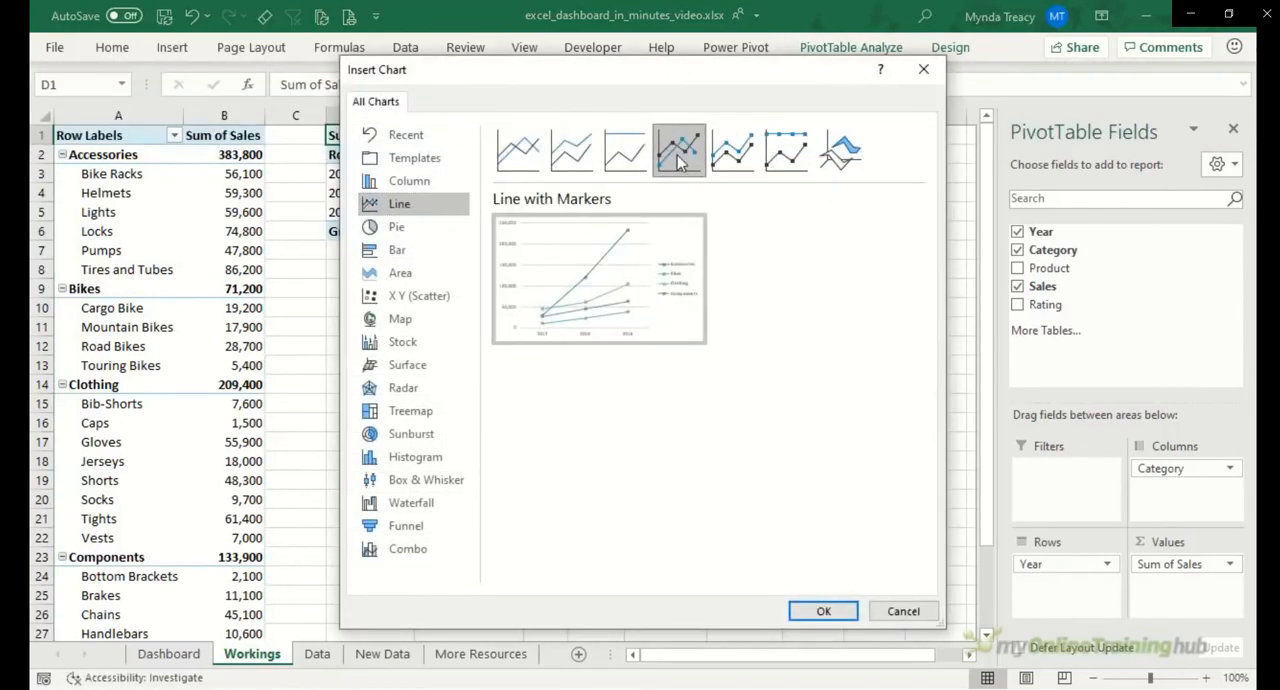
click(810, 613)
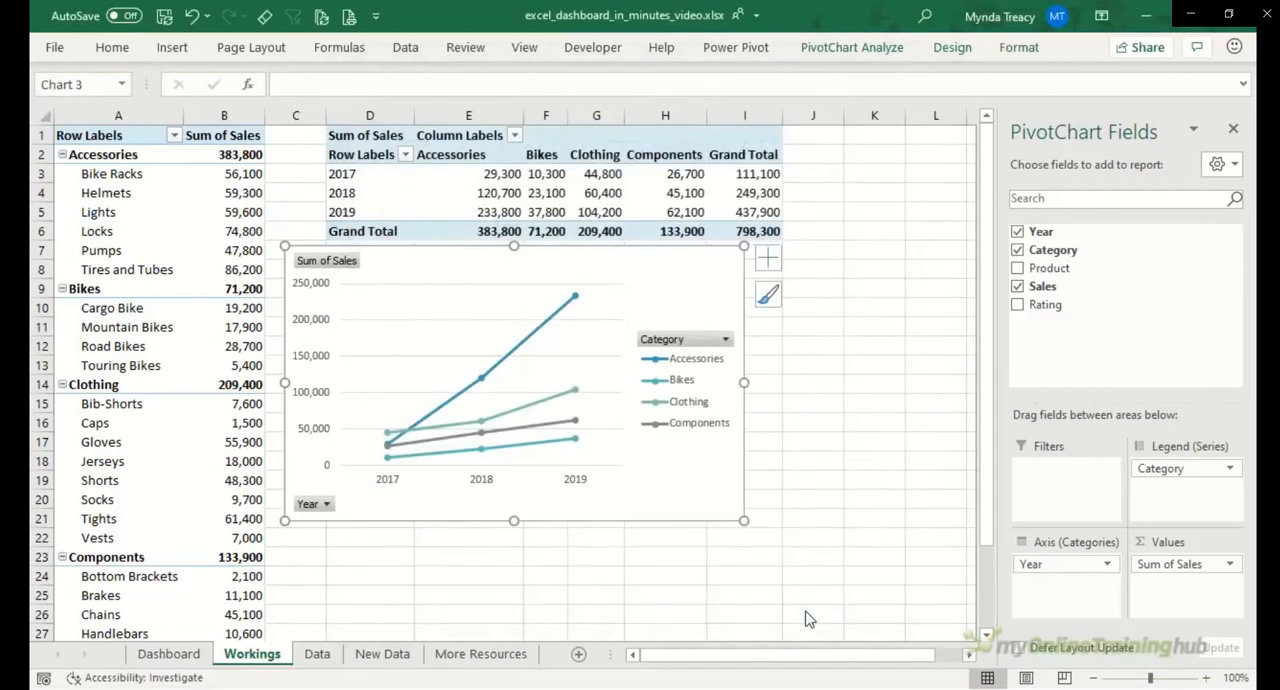
right_click(325, 264)
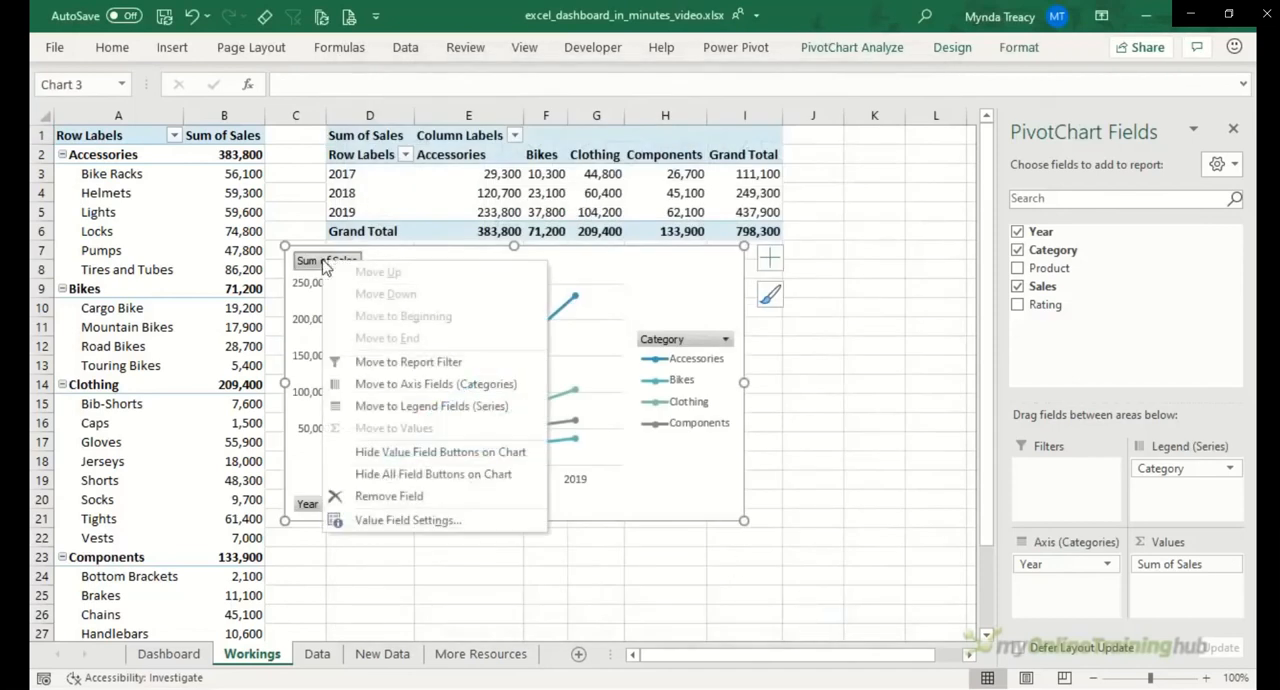
click(473, 482)
Step: Add a chart title to the line chart and remove its gridlines and legend
click(770, 262)
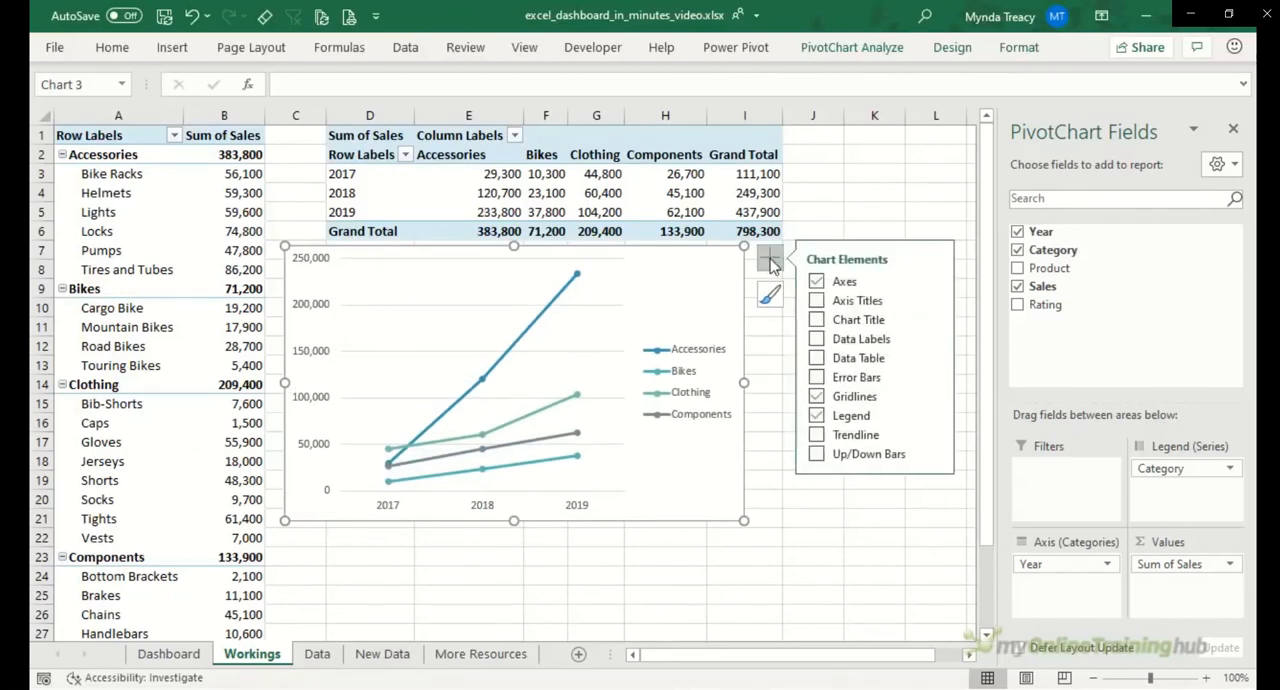
click(817, 321)
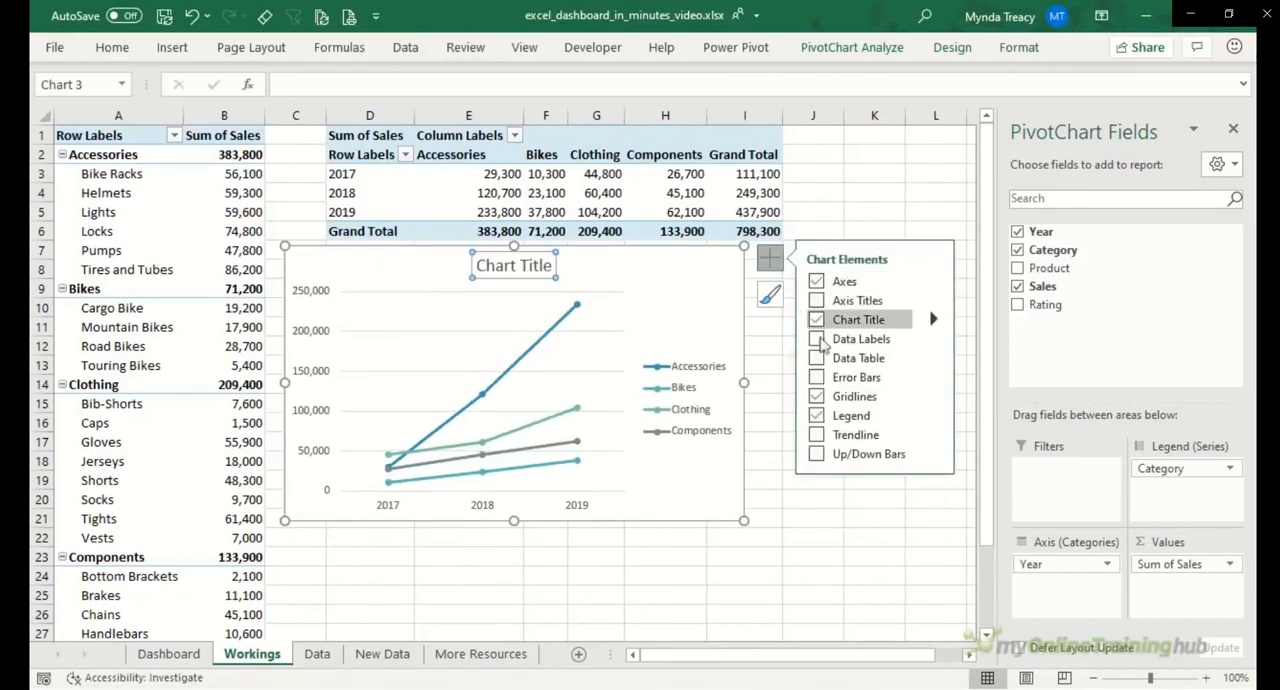
click(817, 396)
click(817, 416)
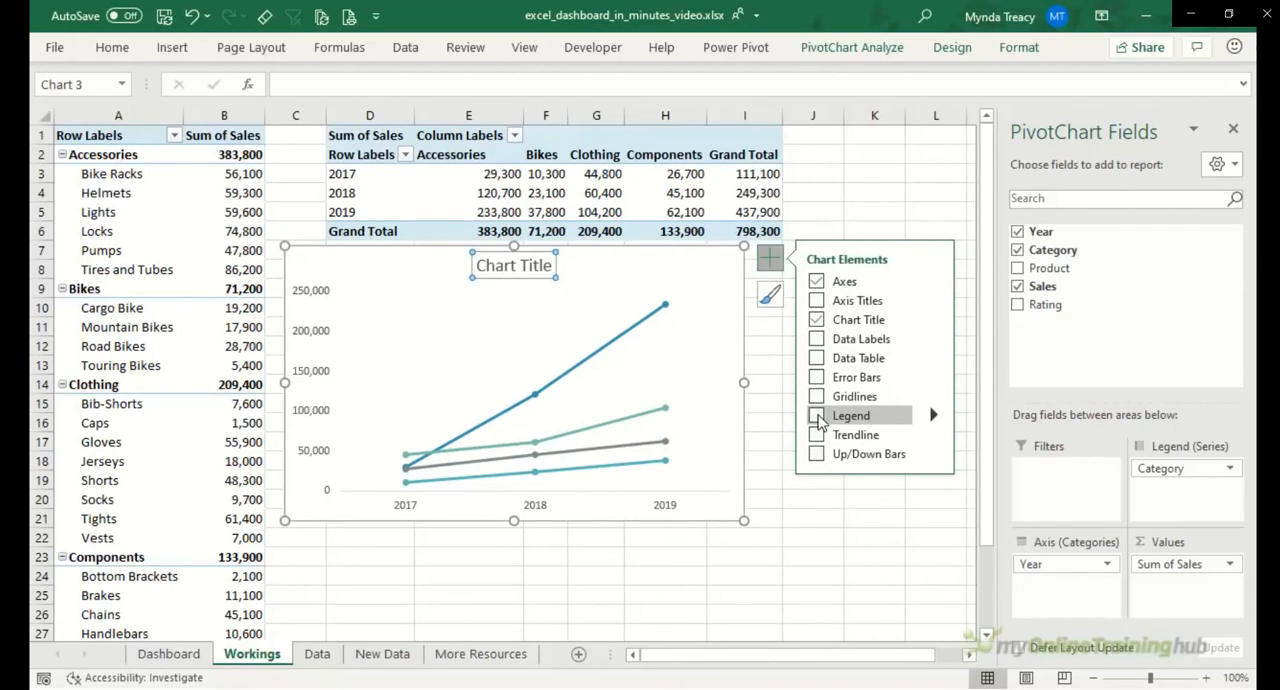
Step: Set the line chart's horizontal axis position to On tick marks
key(Down)
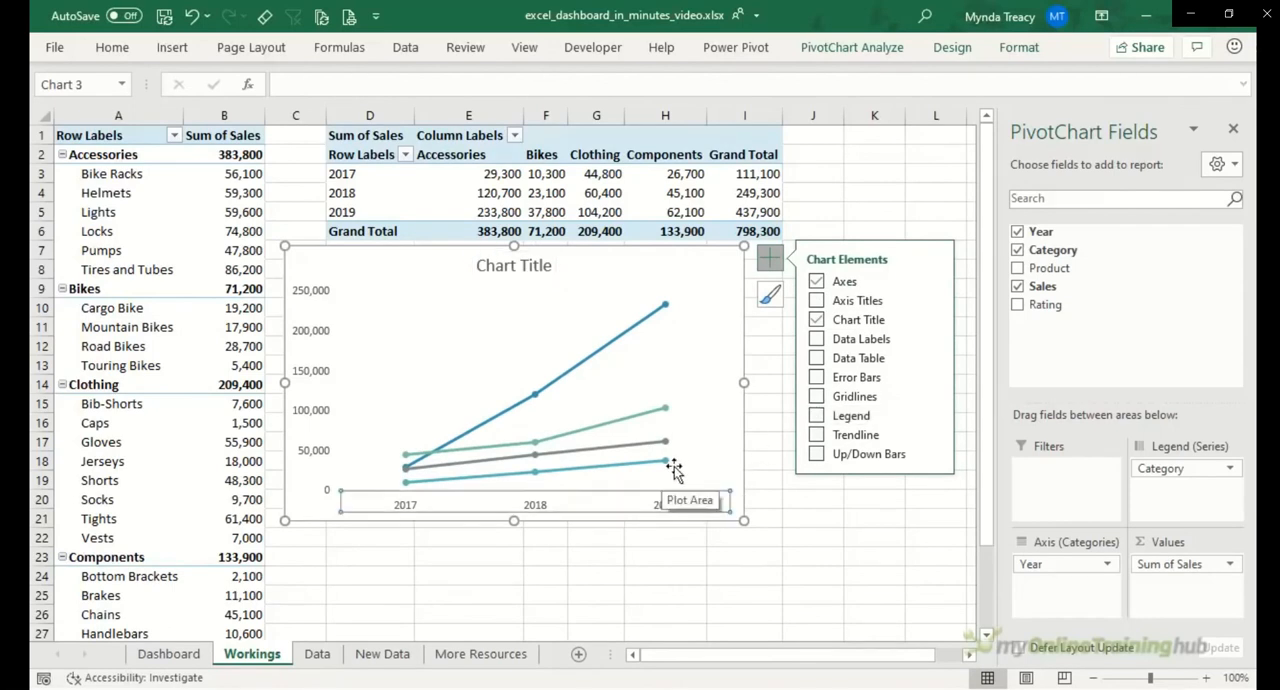
key(ctrl+1)
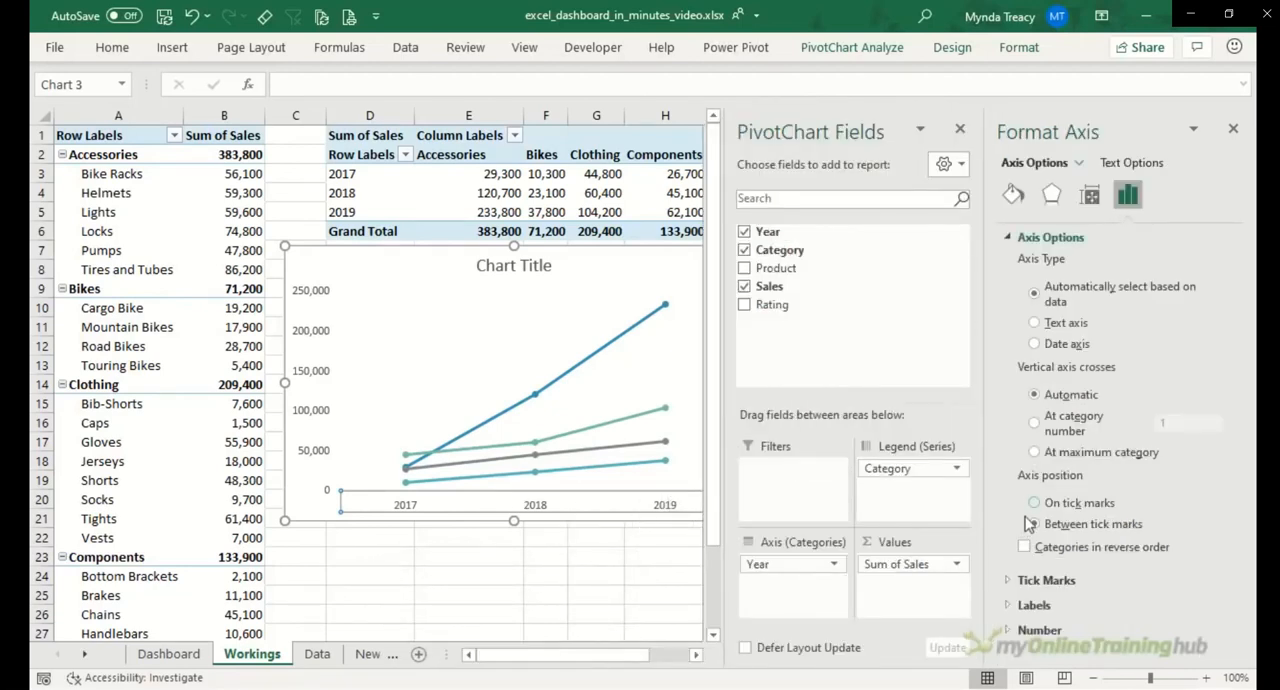
click(1035, 504)
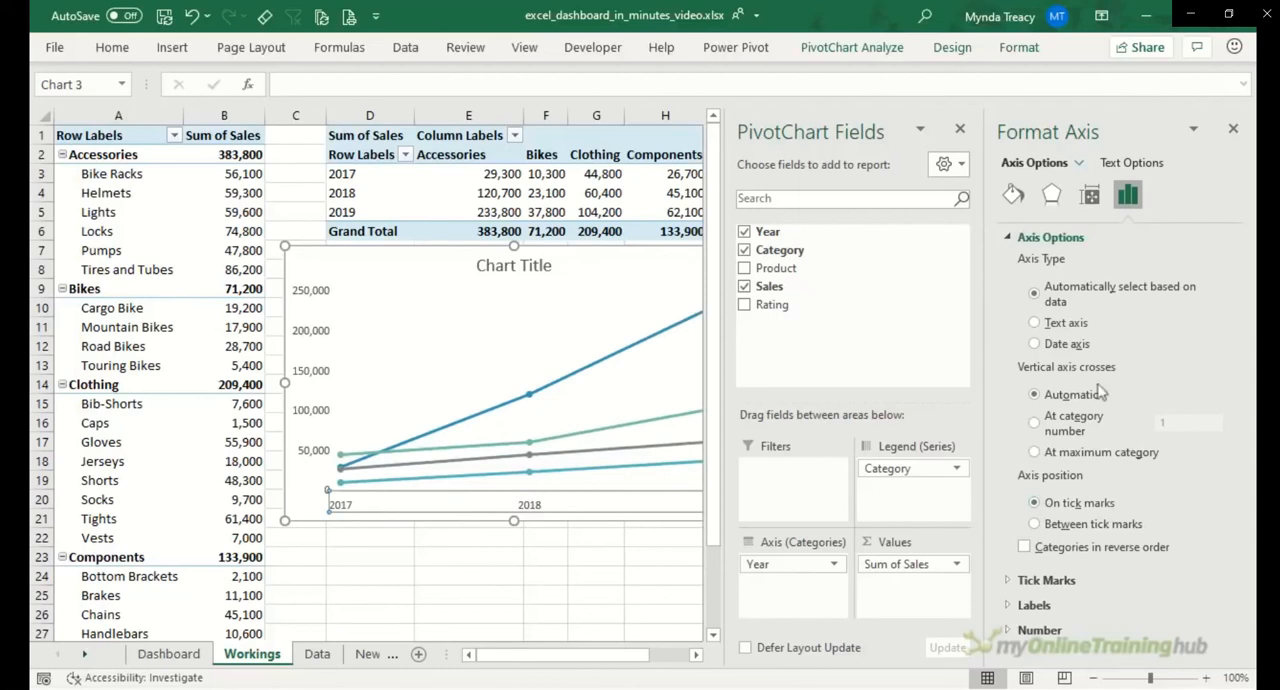
click(1233, 129)
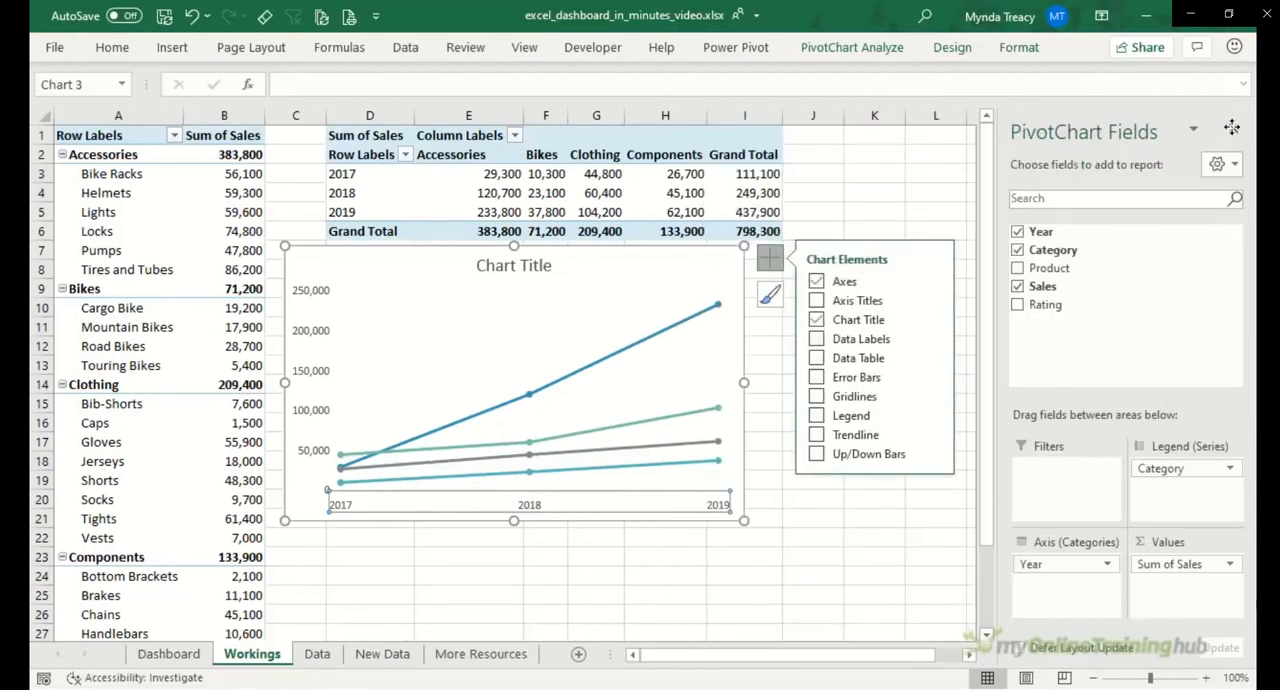
Step: Change the line chart's title to "Sales"
click(536, 263)
click(480, 265)
drag(480, 265, 565, 266)
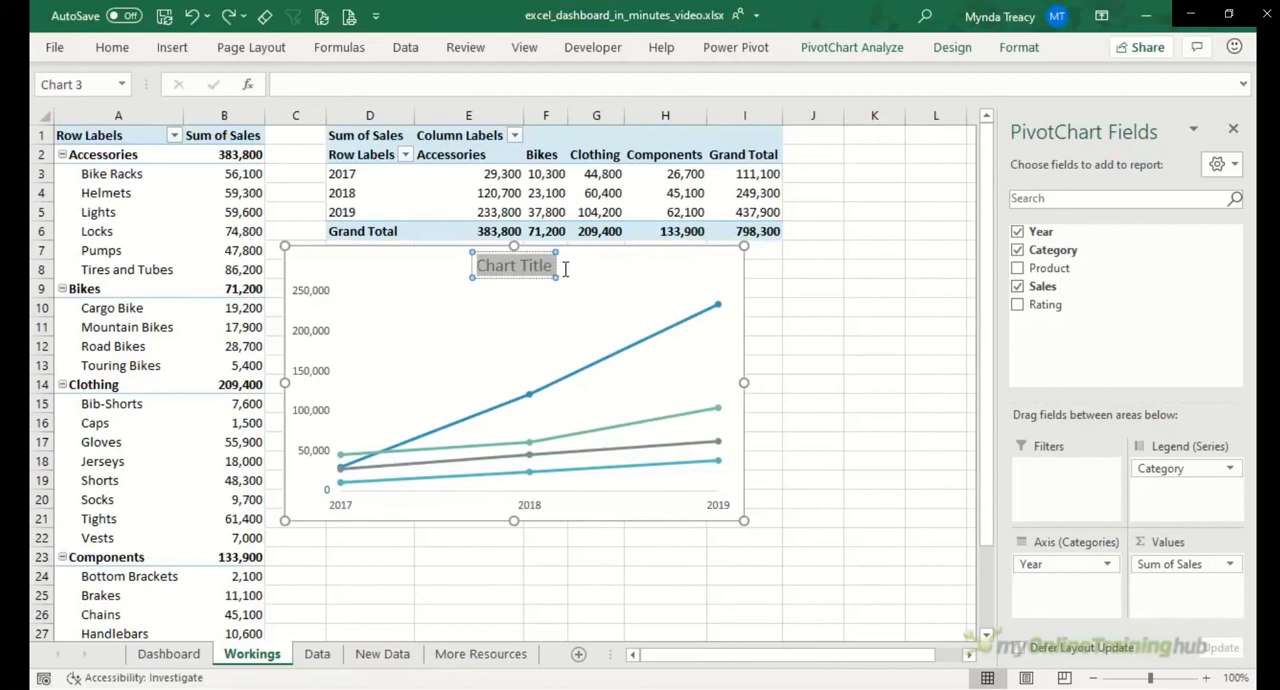
text(Sales)
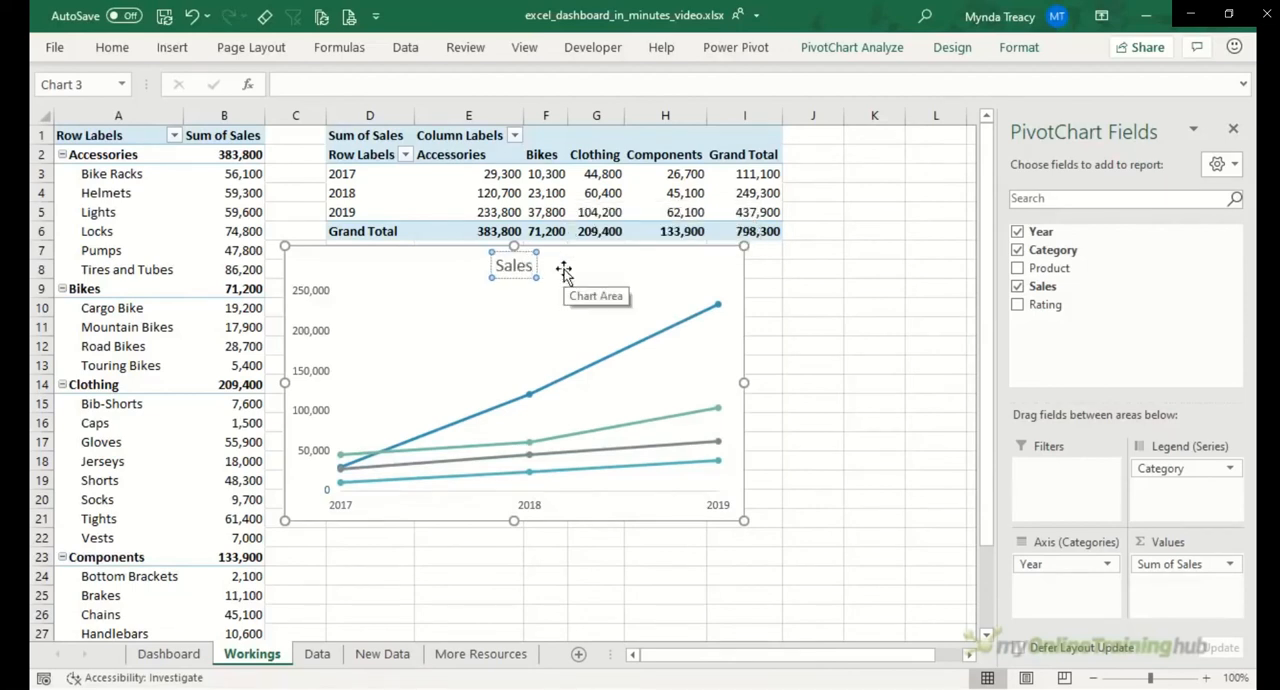
click(597, 258)
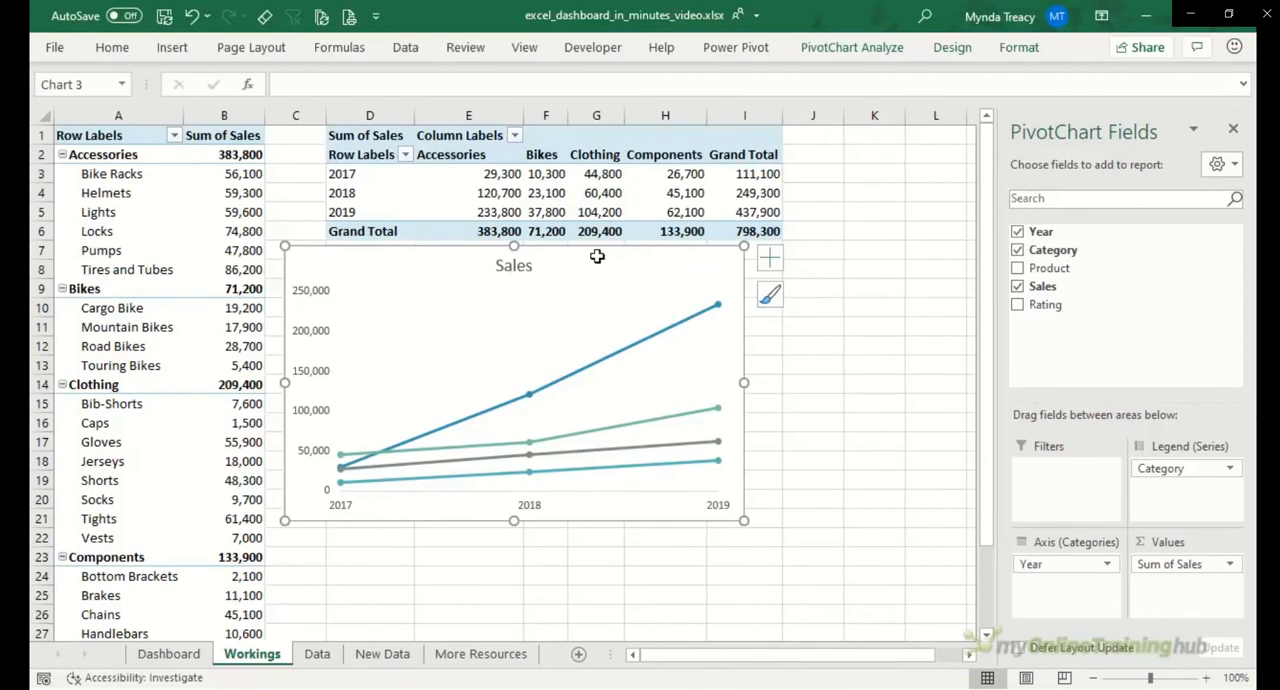
Step: Add a Category slicer for the line chart, set to 4 columns with the dark blue style, and widen and shorten it around its buttons
right_click(1050, 250)
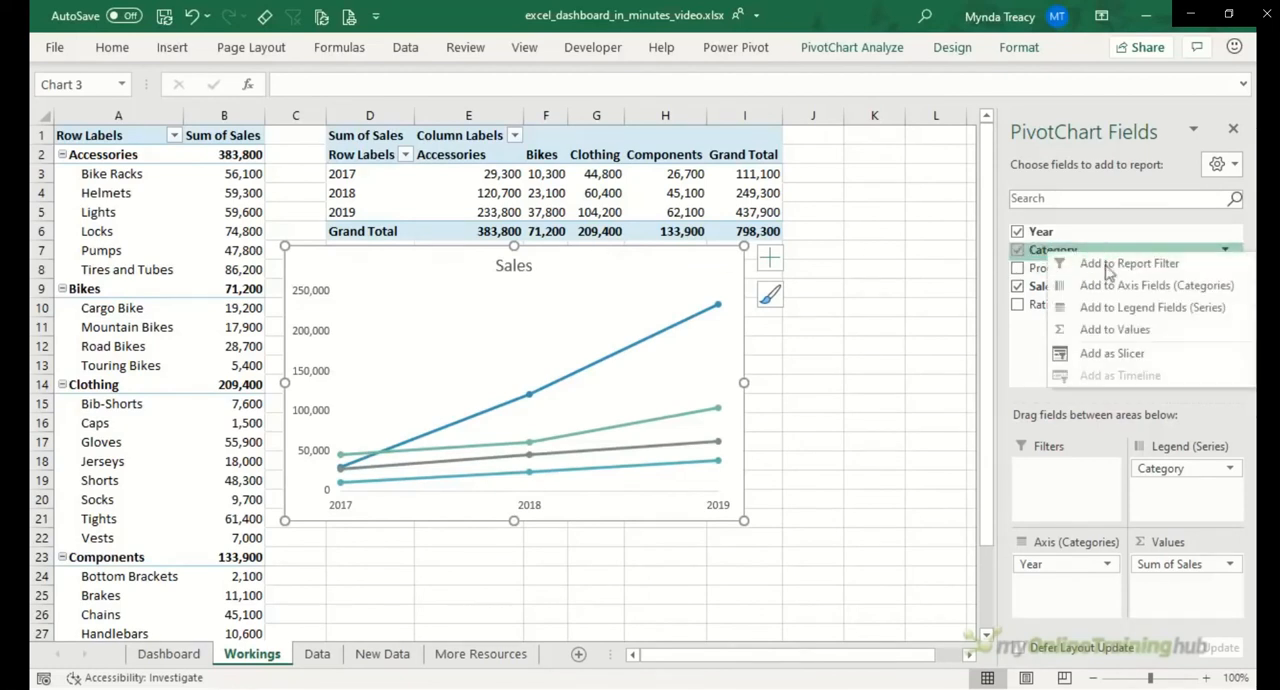
click(1112, 353)
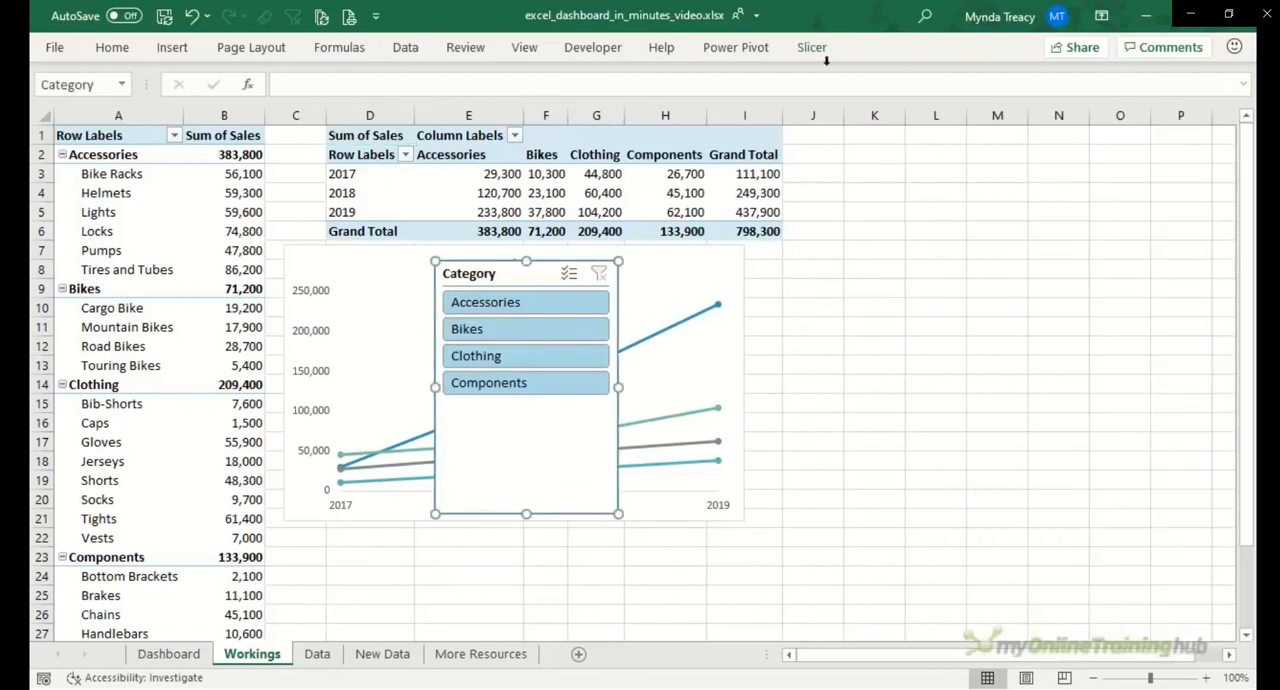
click(808, 47)
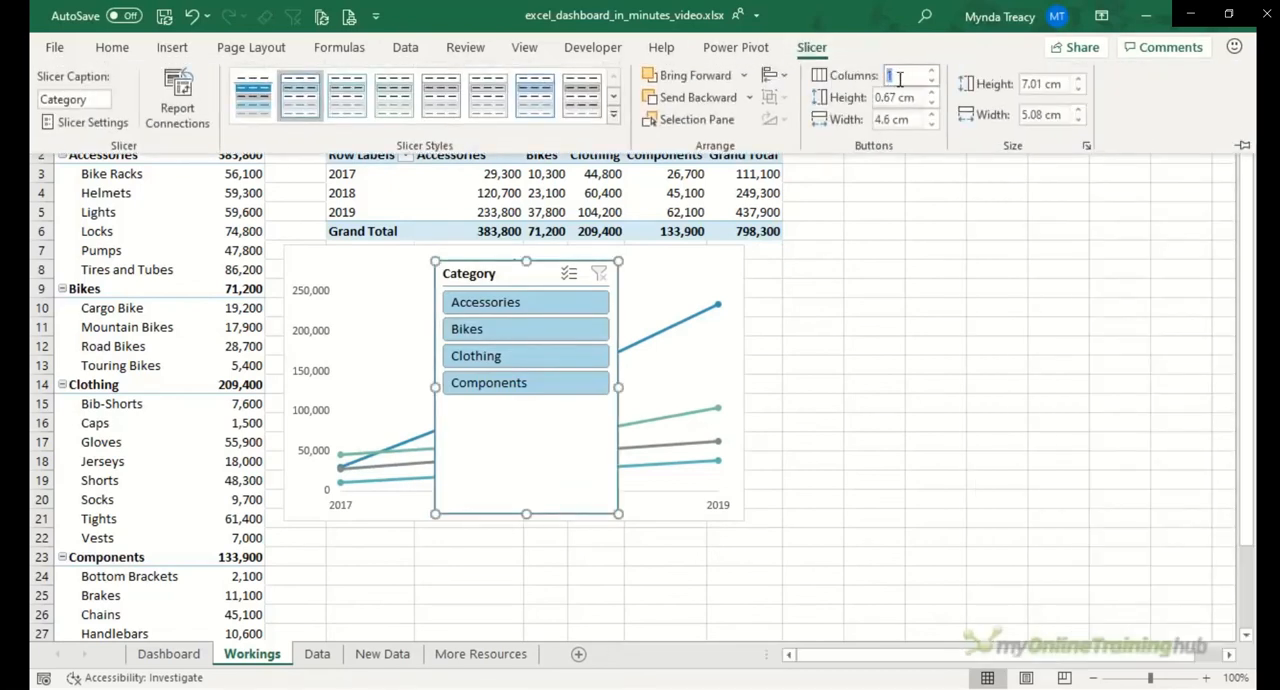
key(Tab)
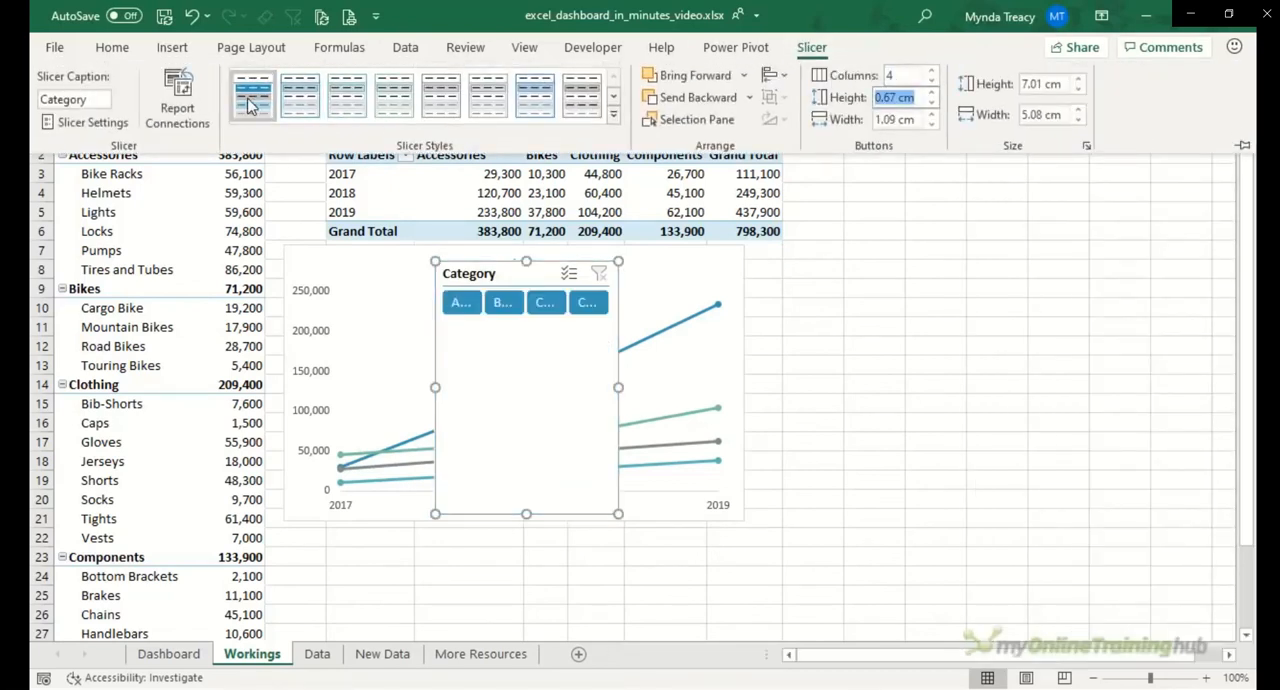
click(620, 515)
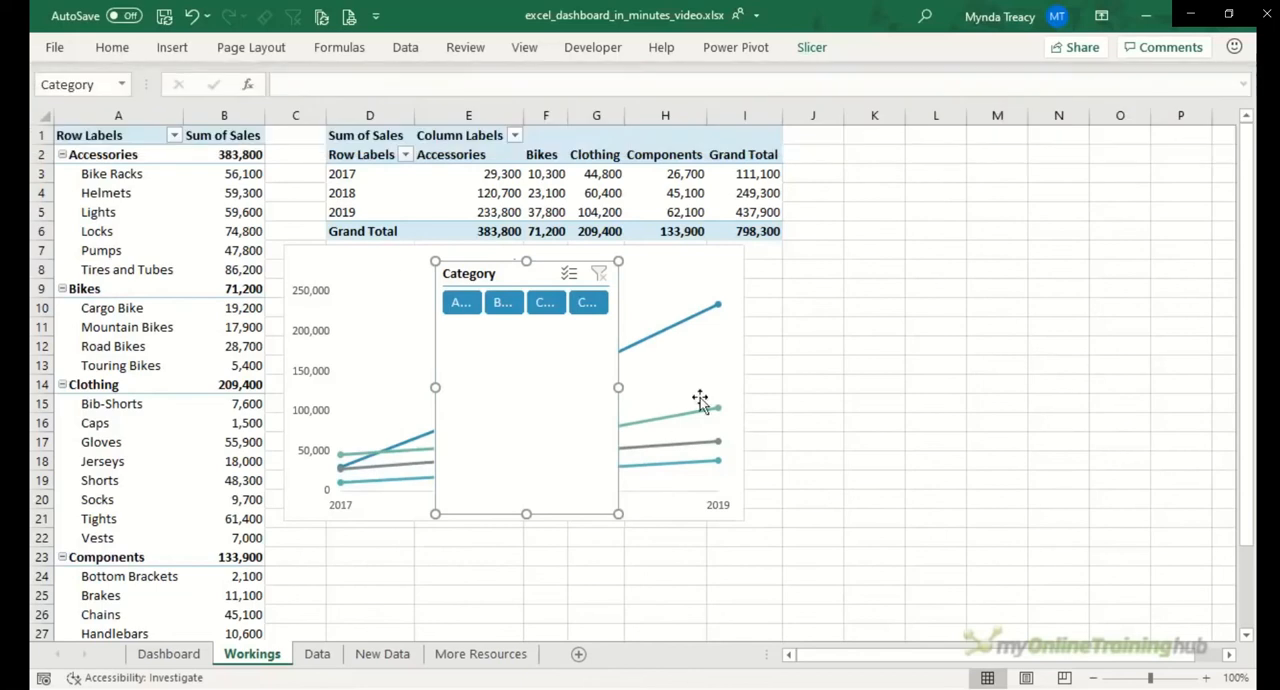
drag(620, 515, 818, 323)
Step: Hide the Category slicer's header and reduce the slicer's height to fit its single row of buttons
right_click(503, 288)
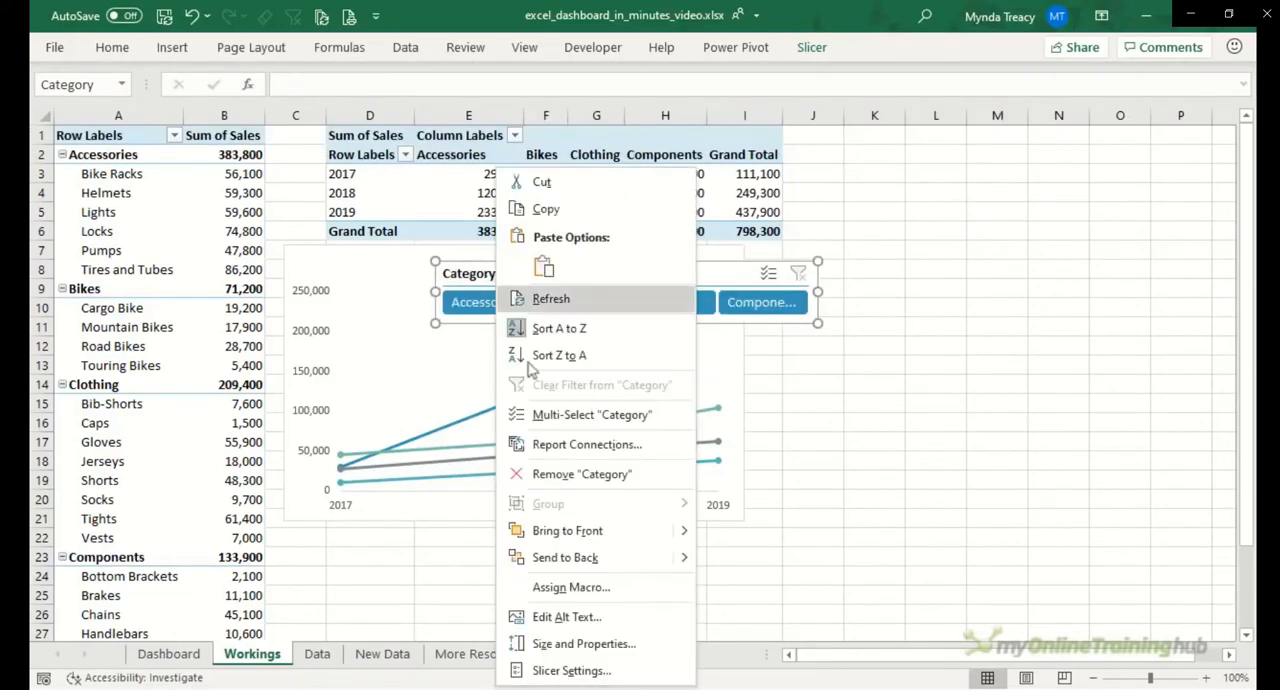
click(571, 671)
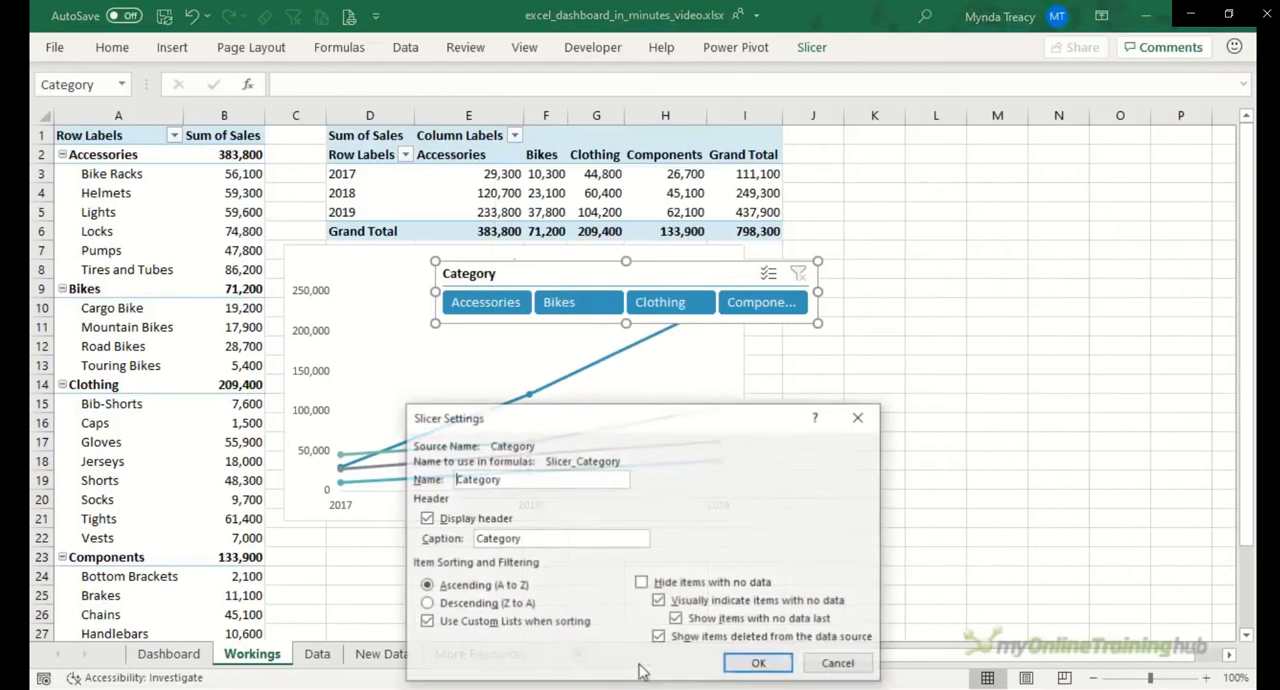
click(426, 519)
click(755, 665)
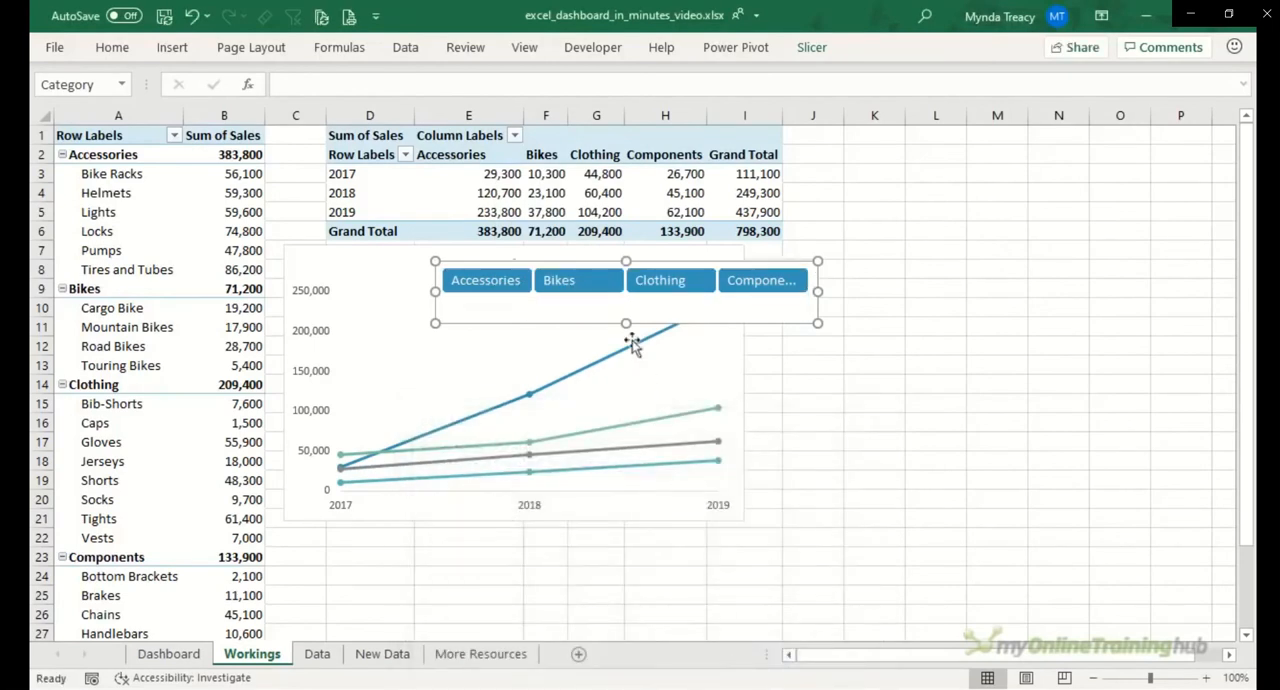
drag(625, 320, 626, 302)
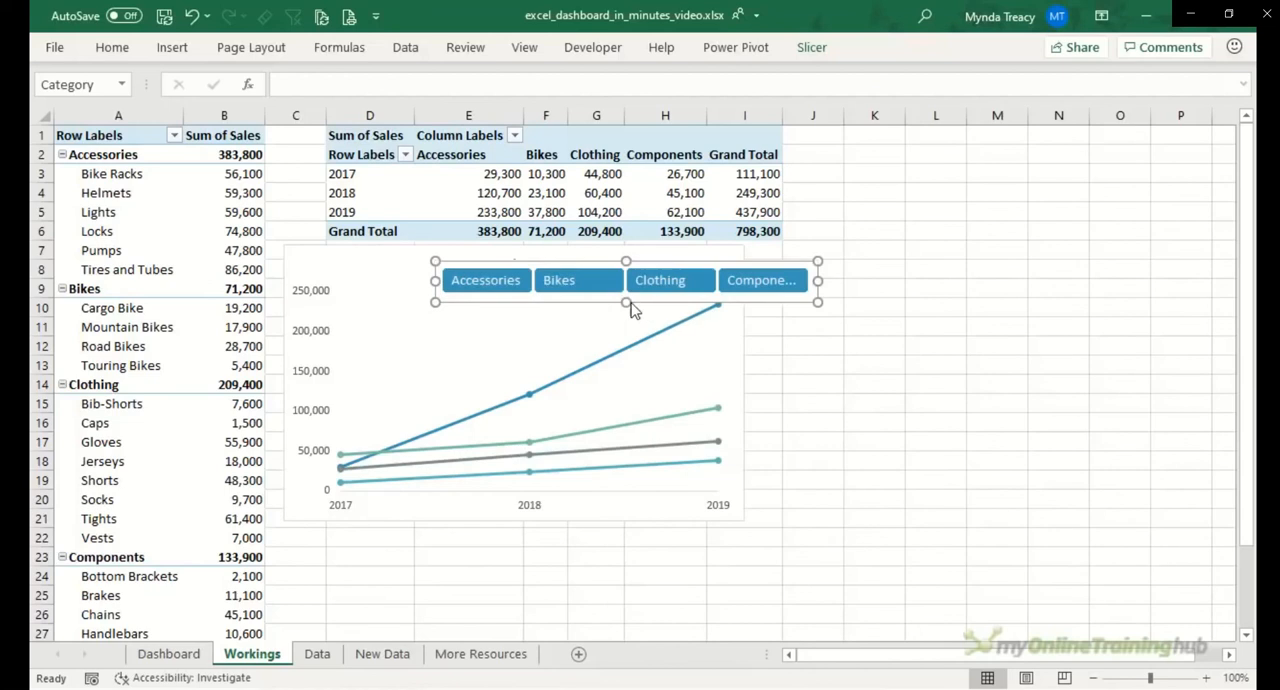
Step: Cut the line chart together with the Category slicer and paste both onto the Dashboard sheet beside the bar chart
ctrl+click(379, 249)
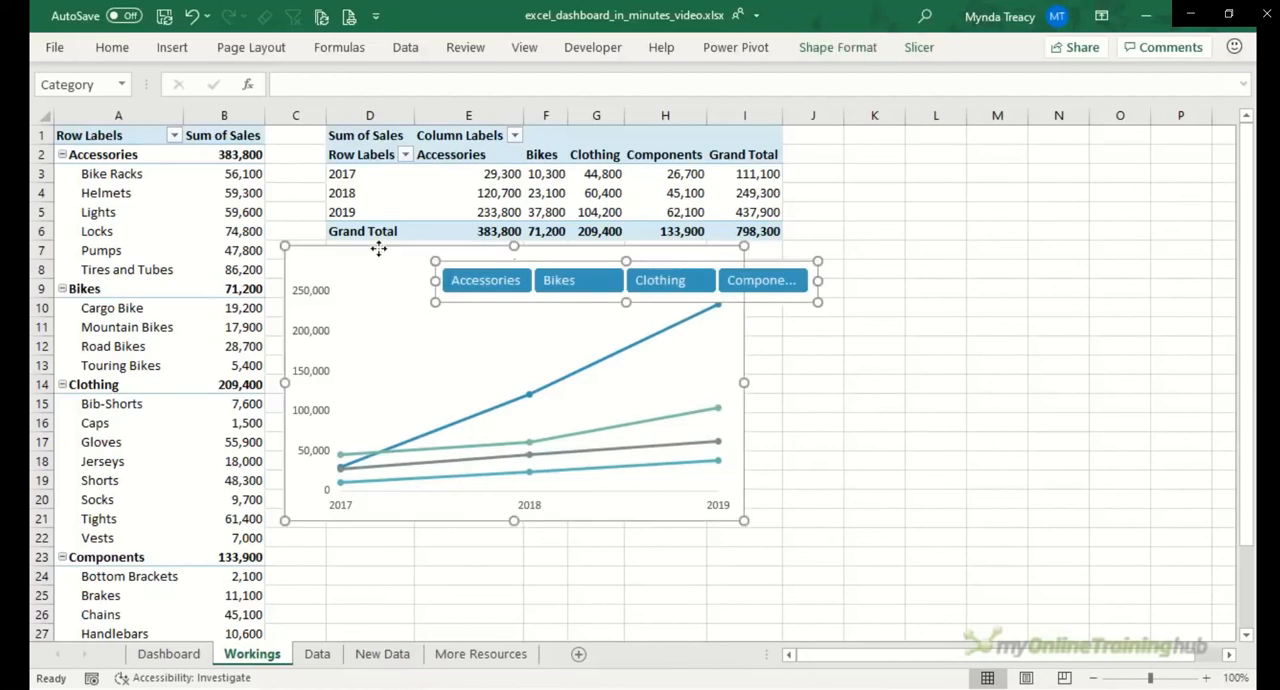
key(shift)
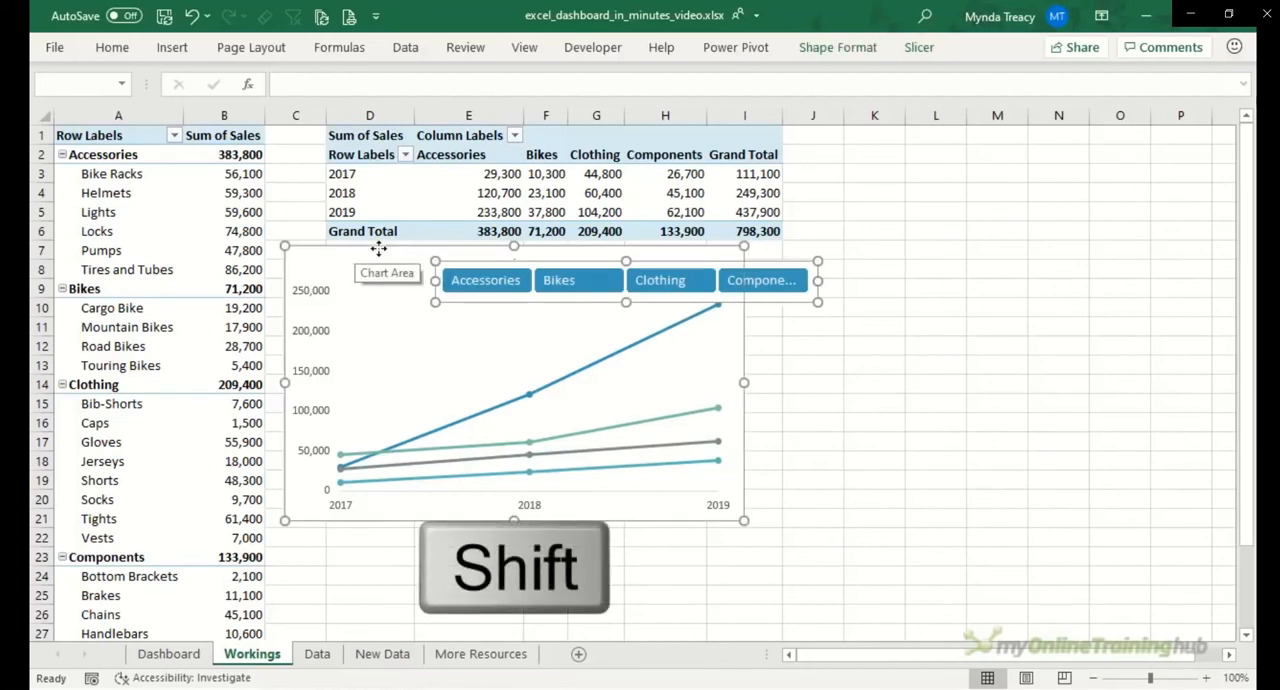
key(ctrl+x)
click(168, 653)
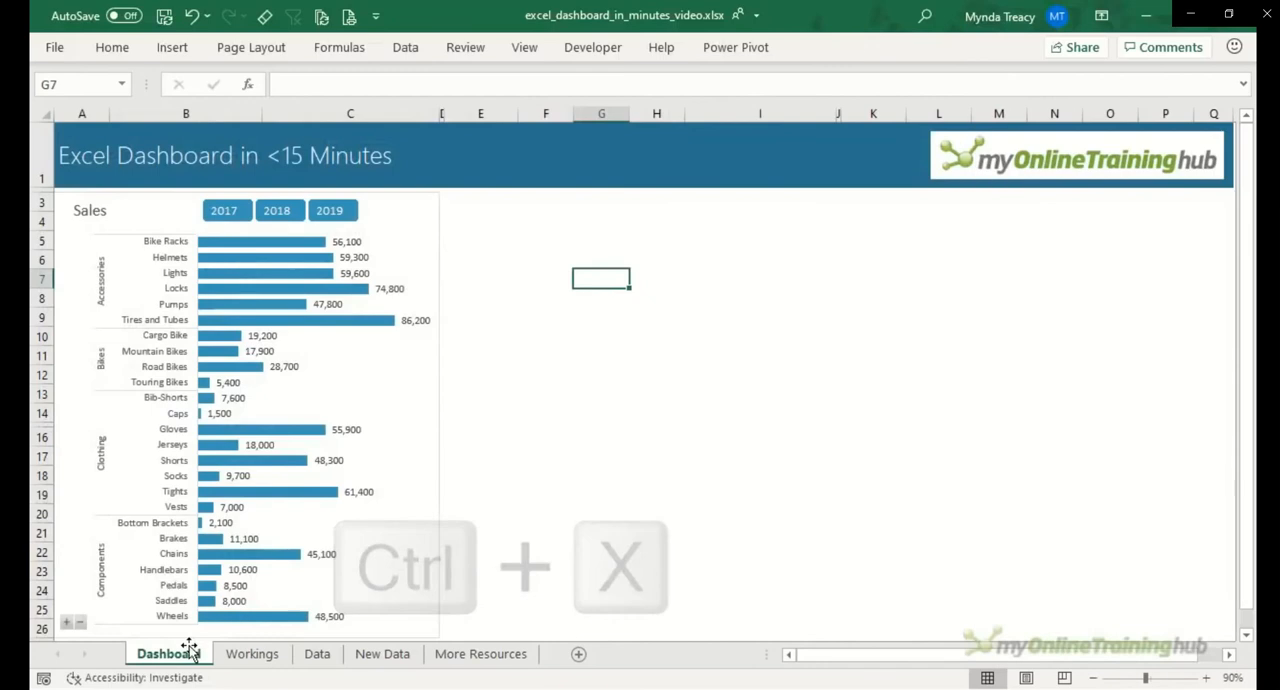
click(463, 211)
key(ctrl+v)
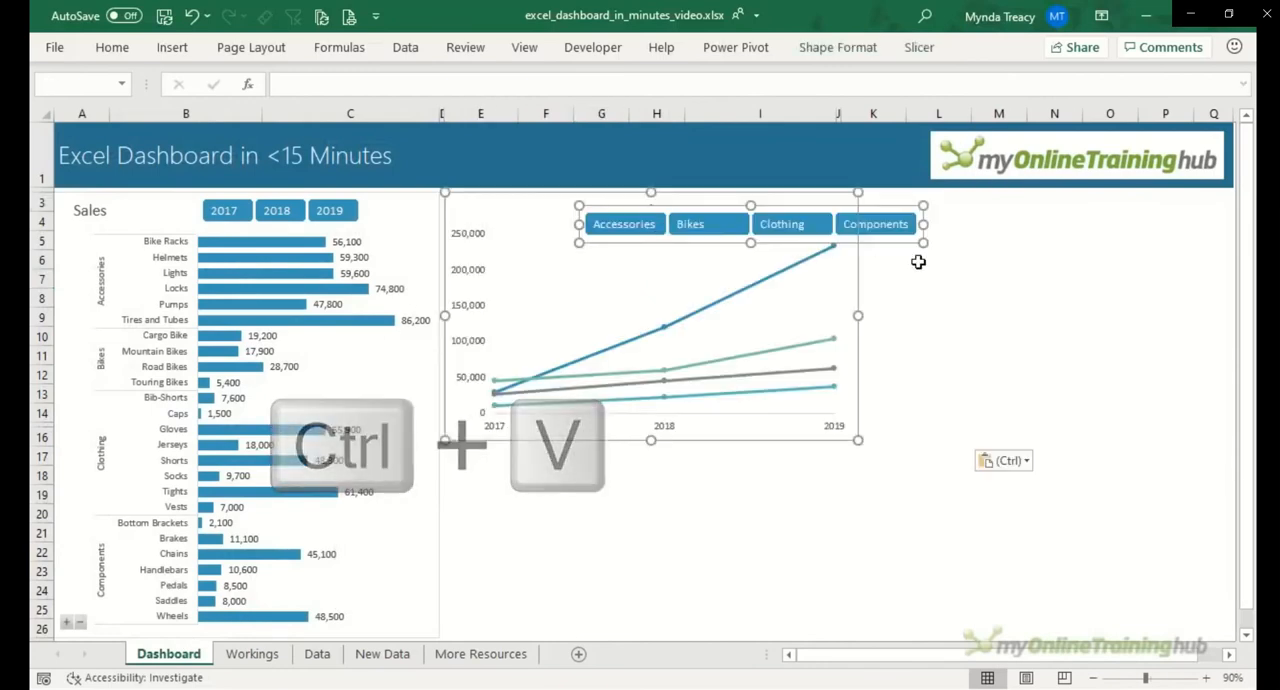
Step: Move the Category slicer up into the blue title banner above the line chart
click(914, 257)
click(894, 234)
drag(894, 234, 780, 164)
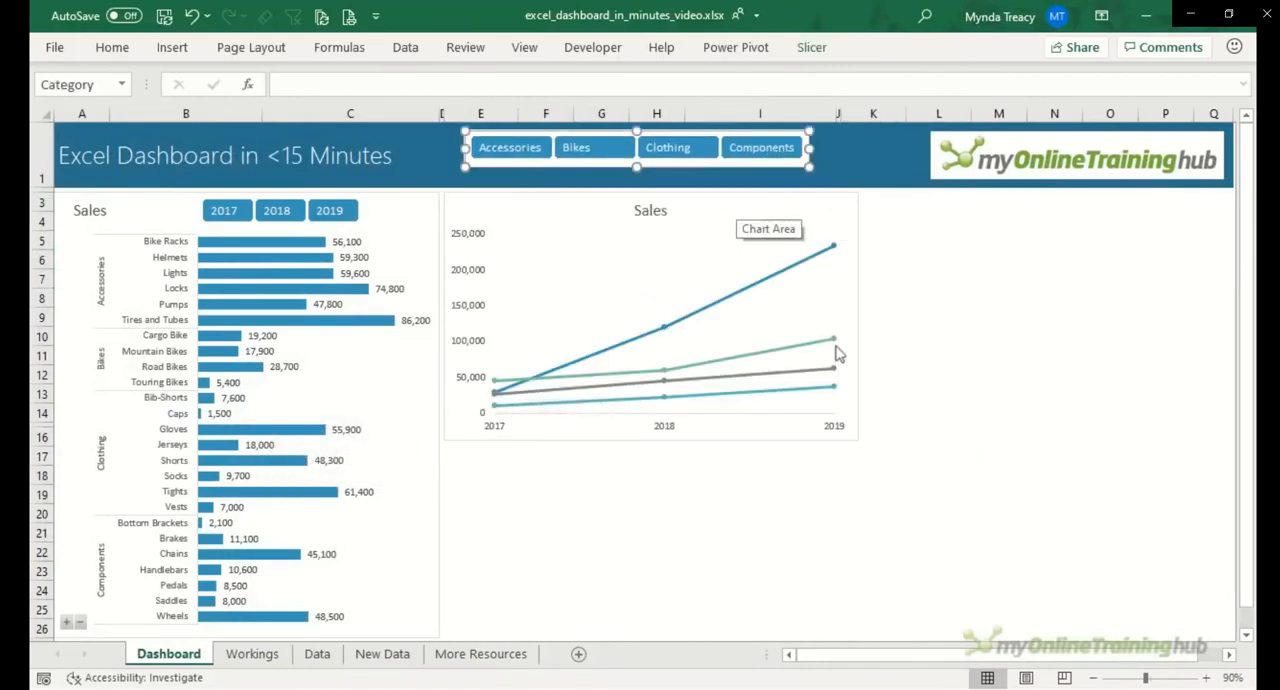
Step: Shrink the line chart so its lower-right corner snaps to the cell edges at column I, just above row 16
click(861, 436)
click(856, 437)
key(alt)
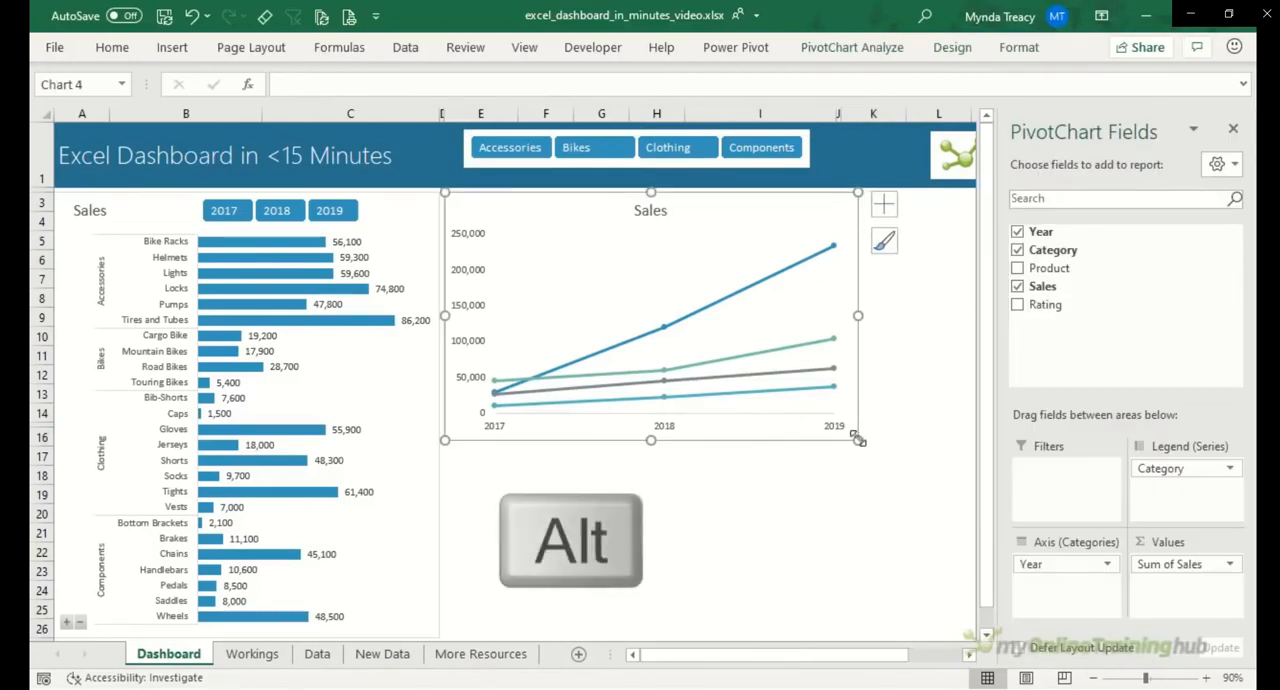
drag(860, 438, 857, 437)
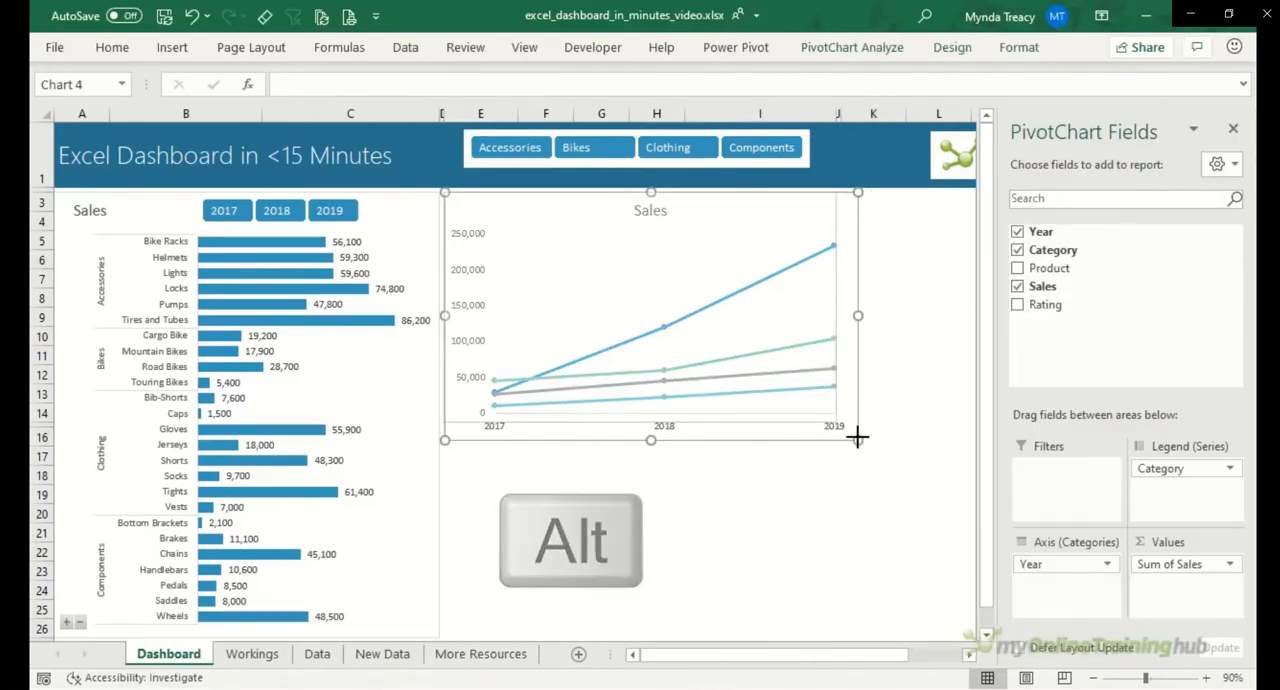
key(Escape)
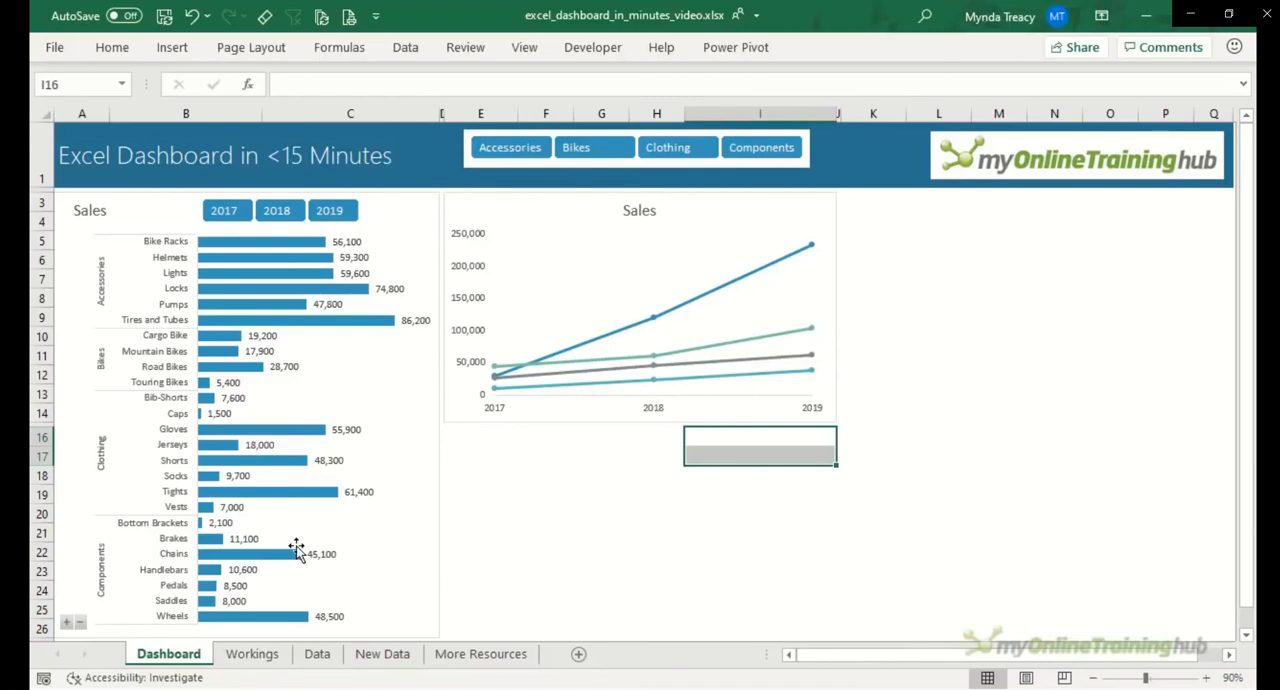
Step: Test the Year slicer's effect on both charts by filtering to 2019, and reselect all three years
click(340, 212)
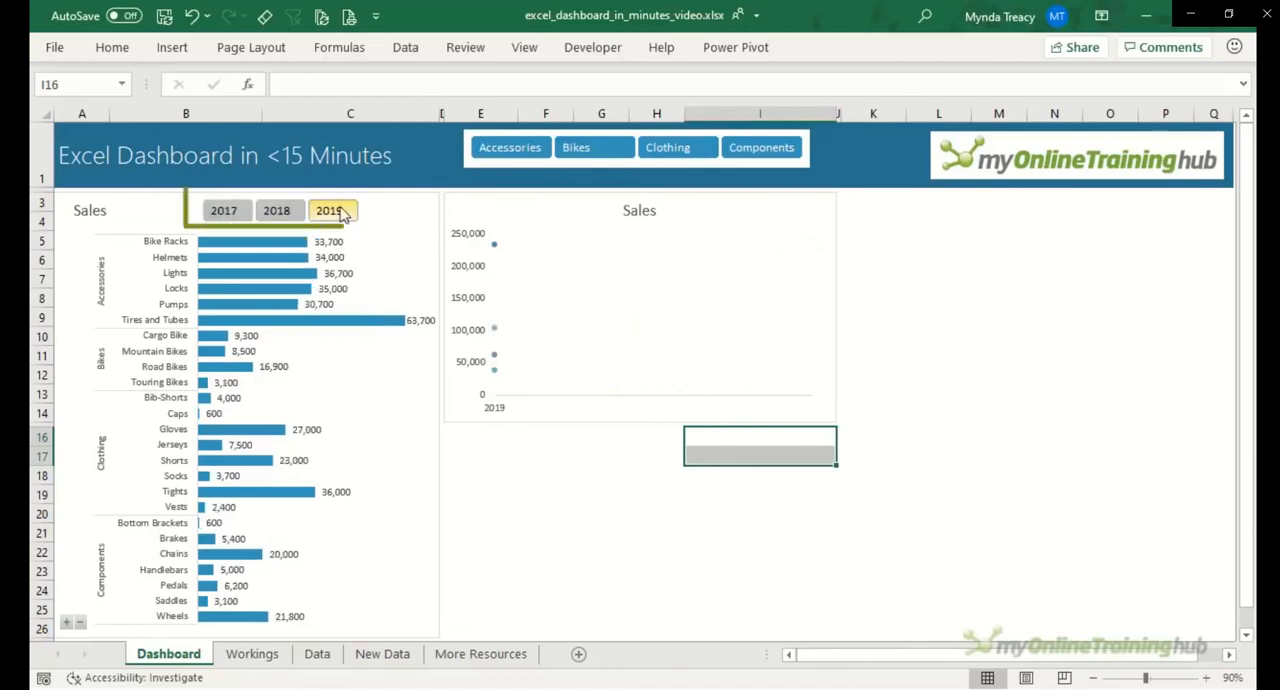
click(287, 212)
drag(330, 211, 229, 214)
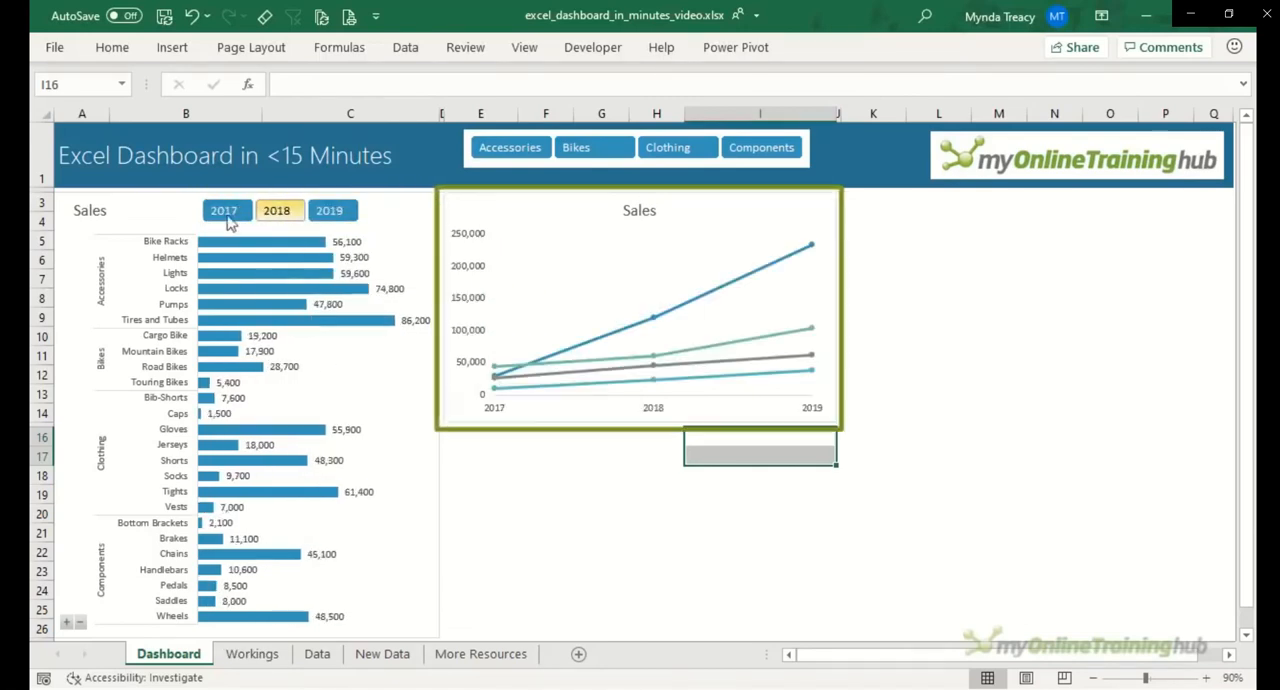
Step: Disconnect the Year slicer from PivotTable29 in its report connections, keeping only PivotTable28 connected
click(386, 227)
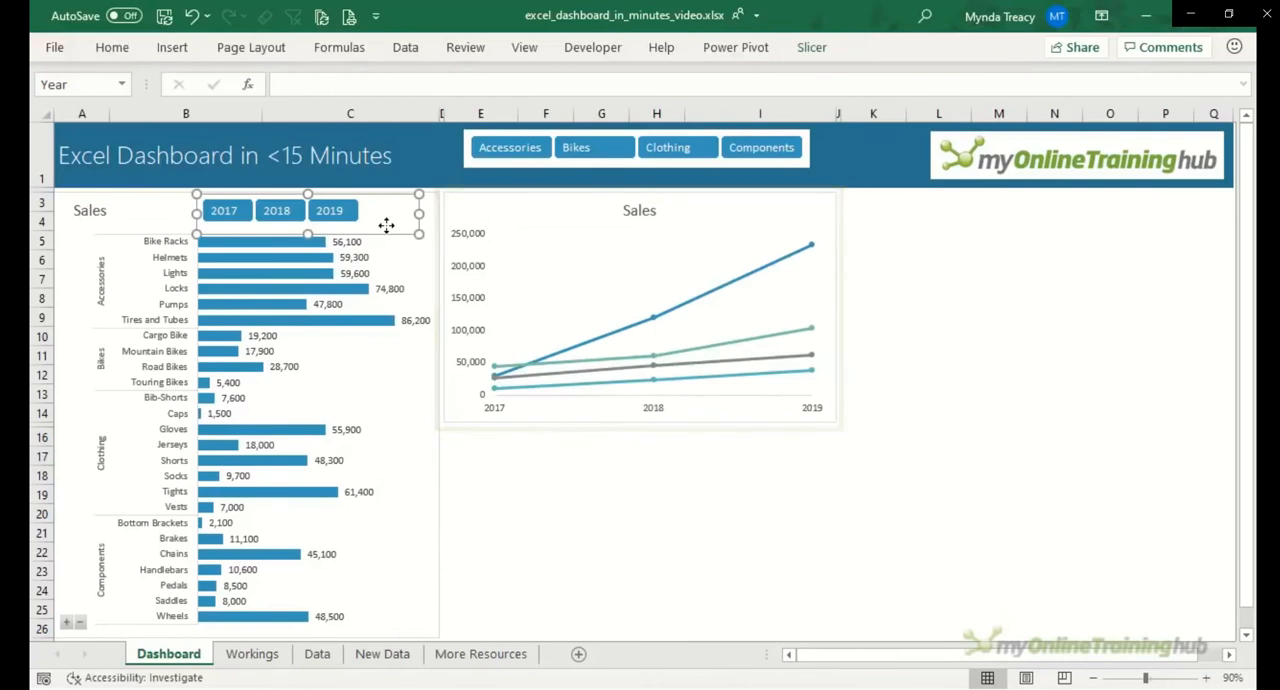
right_click(386, 226)
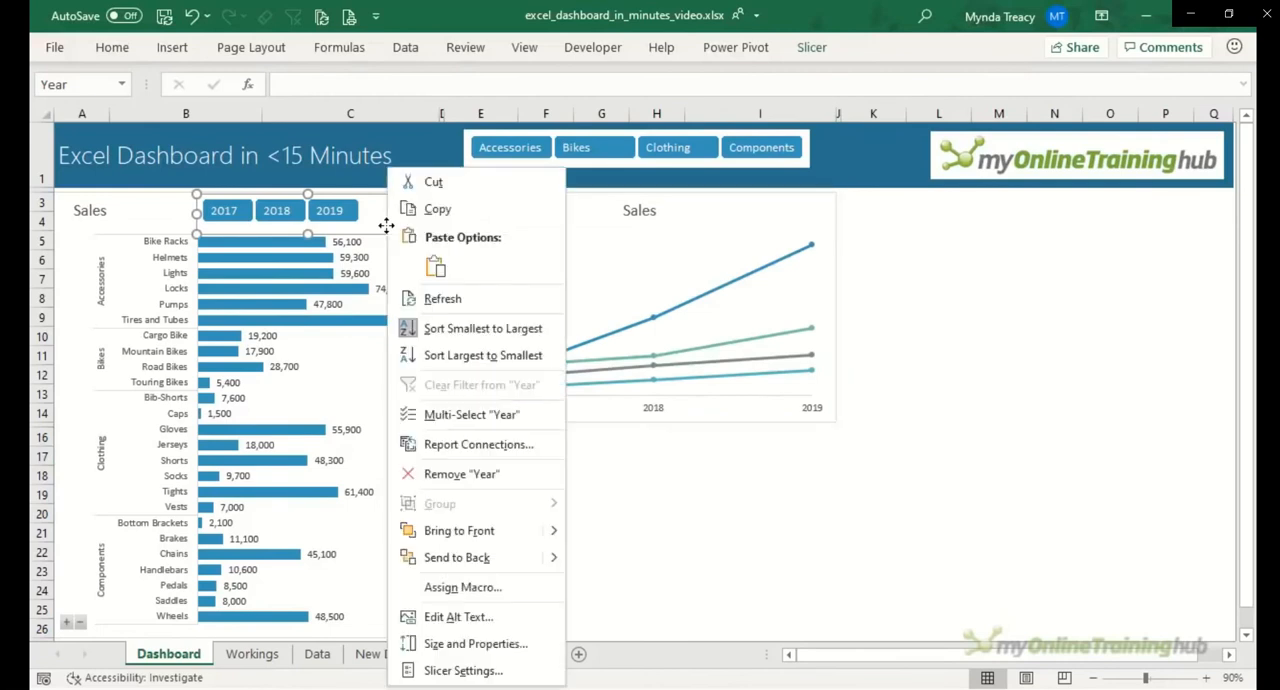
click(547, 448)
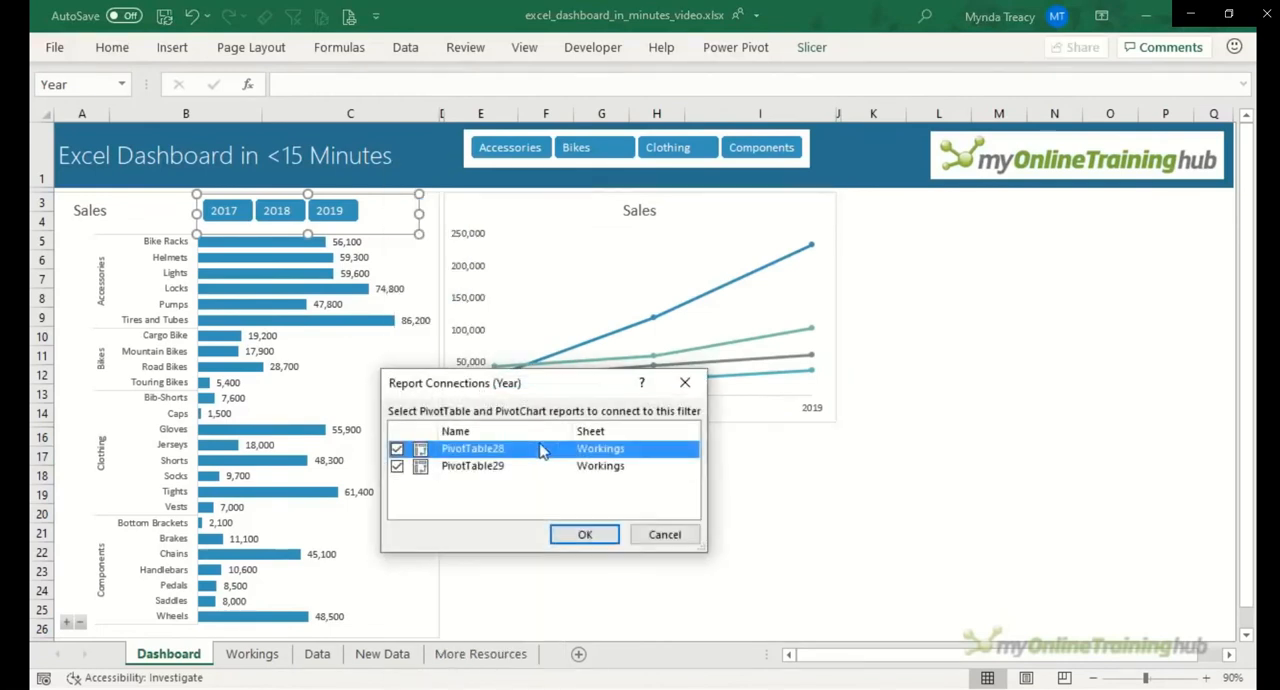
click(397, 467)
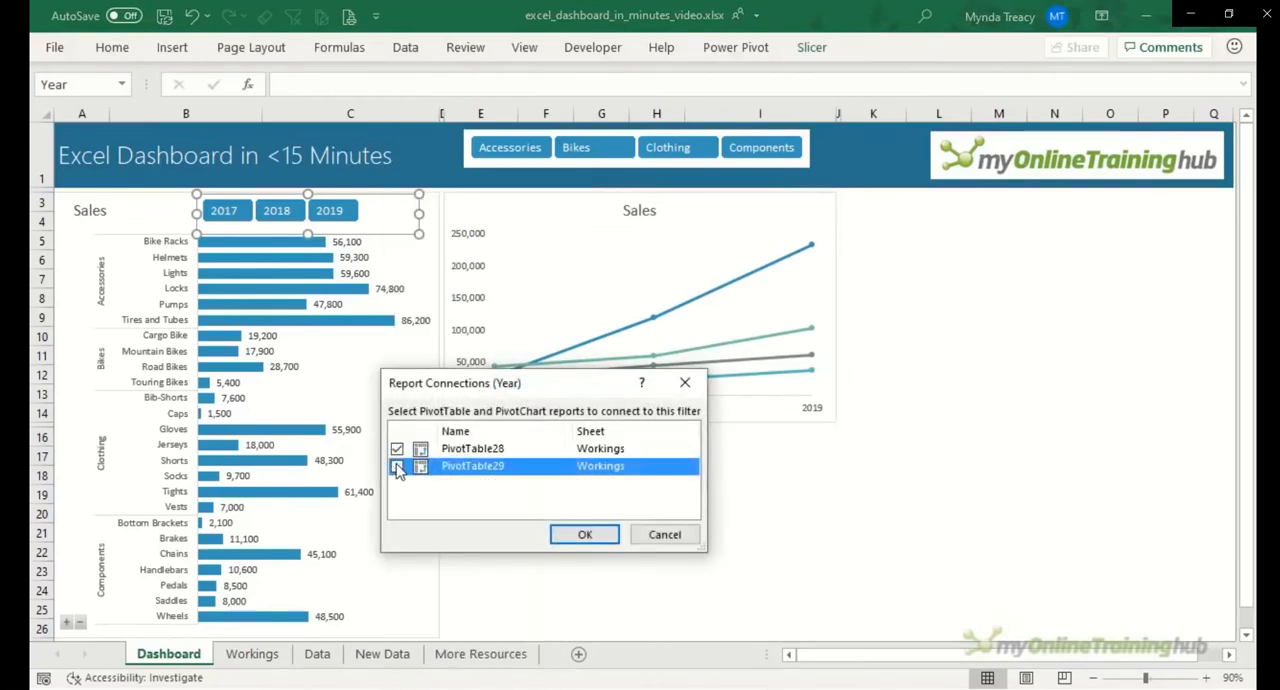
click(606, 535)
click(606, 535)
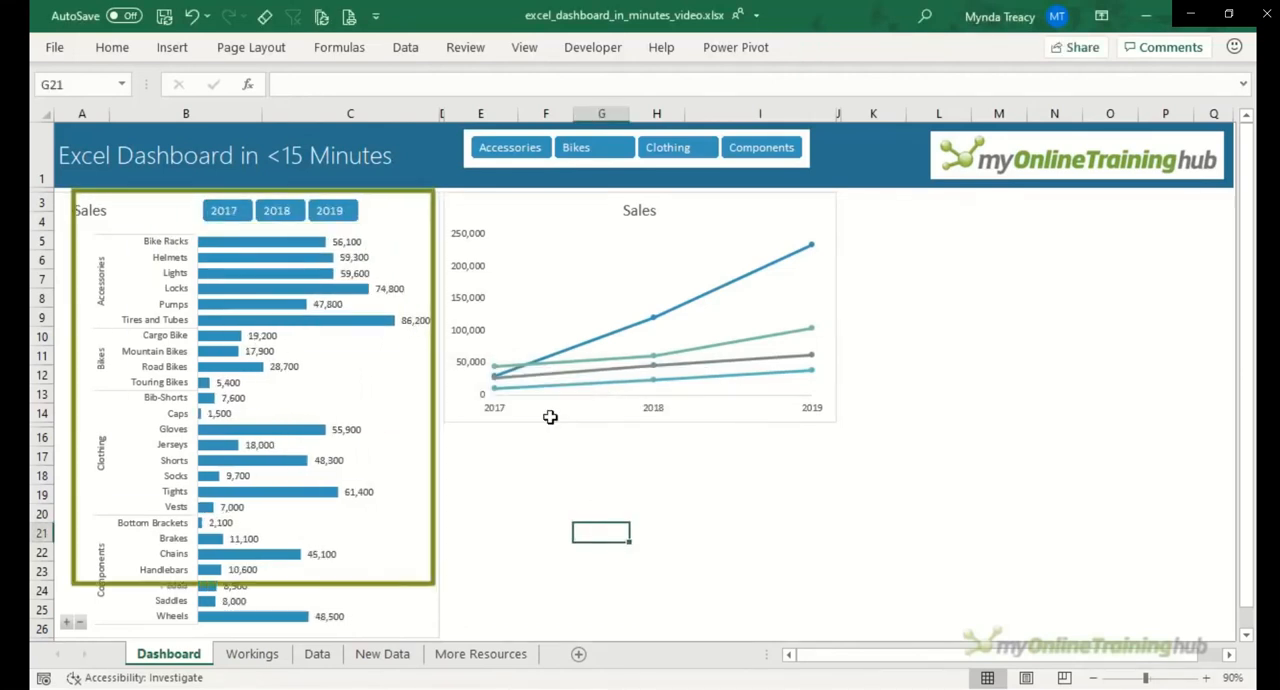
click(516, 155)
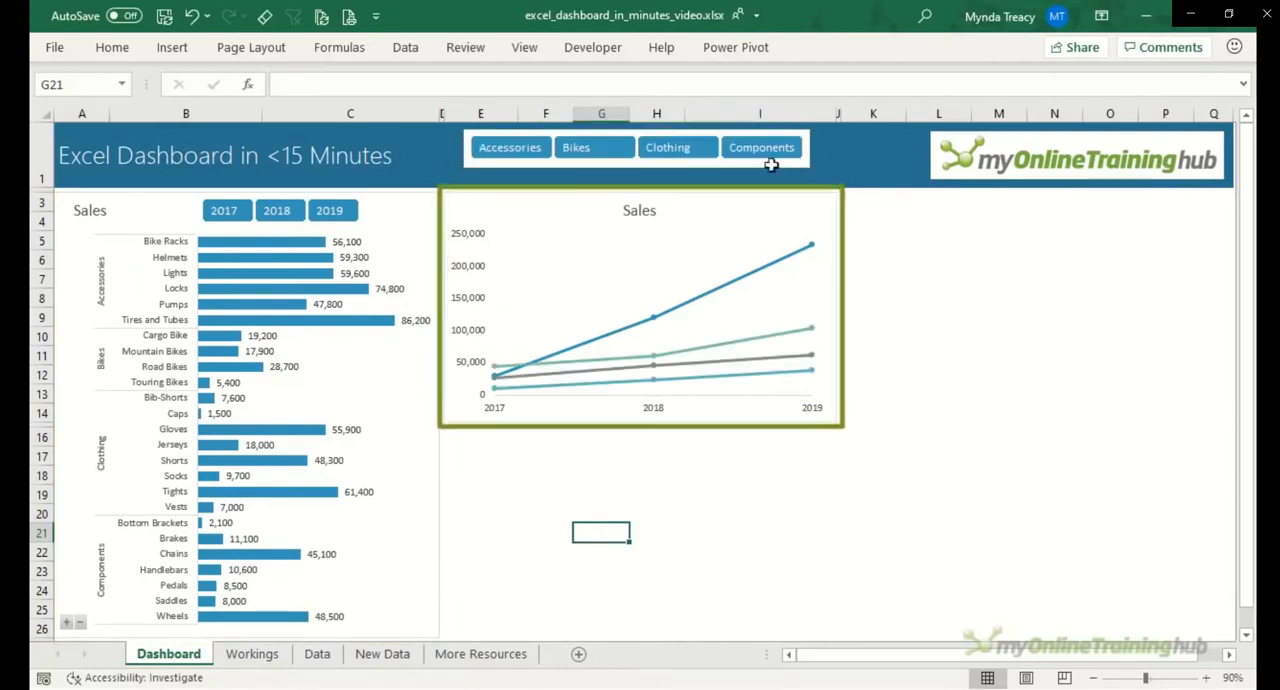
Step: Copy the year-by-category PivotTable on the Workings sheet to cell D10 and replace Sales with Rating in the copy's values
click(262, 654)
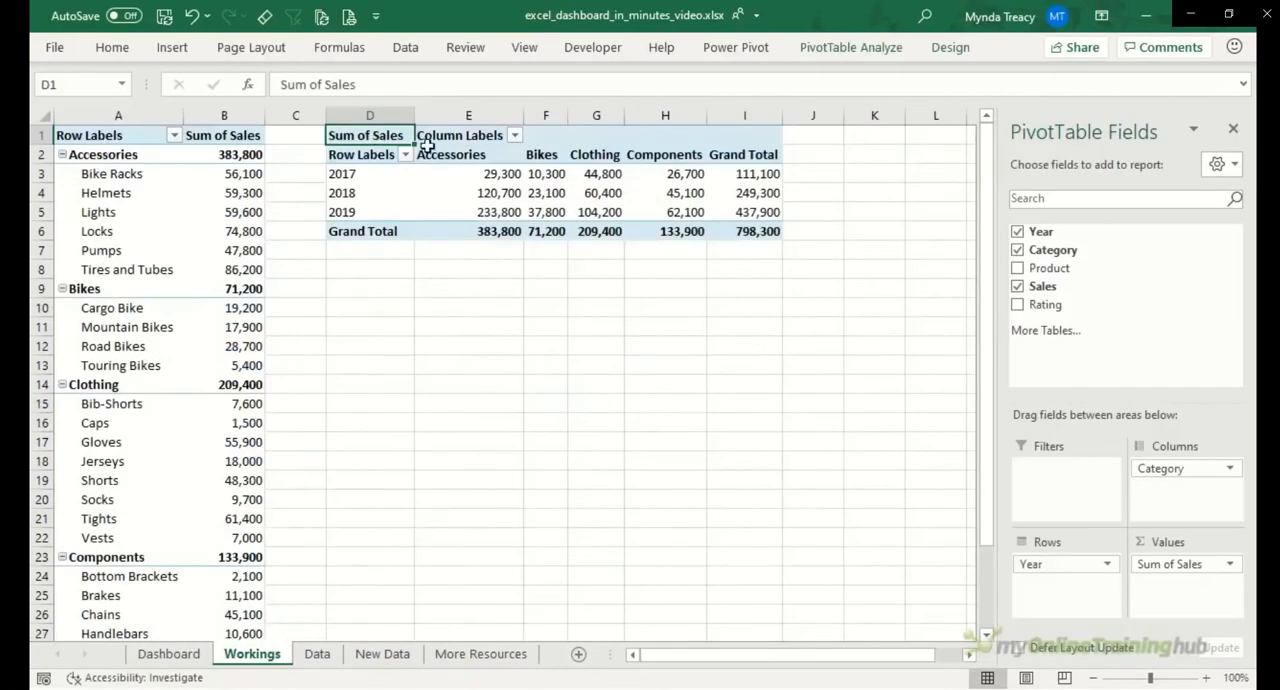
drag(427, 145, 766, 229)
key(ctrl+c)
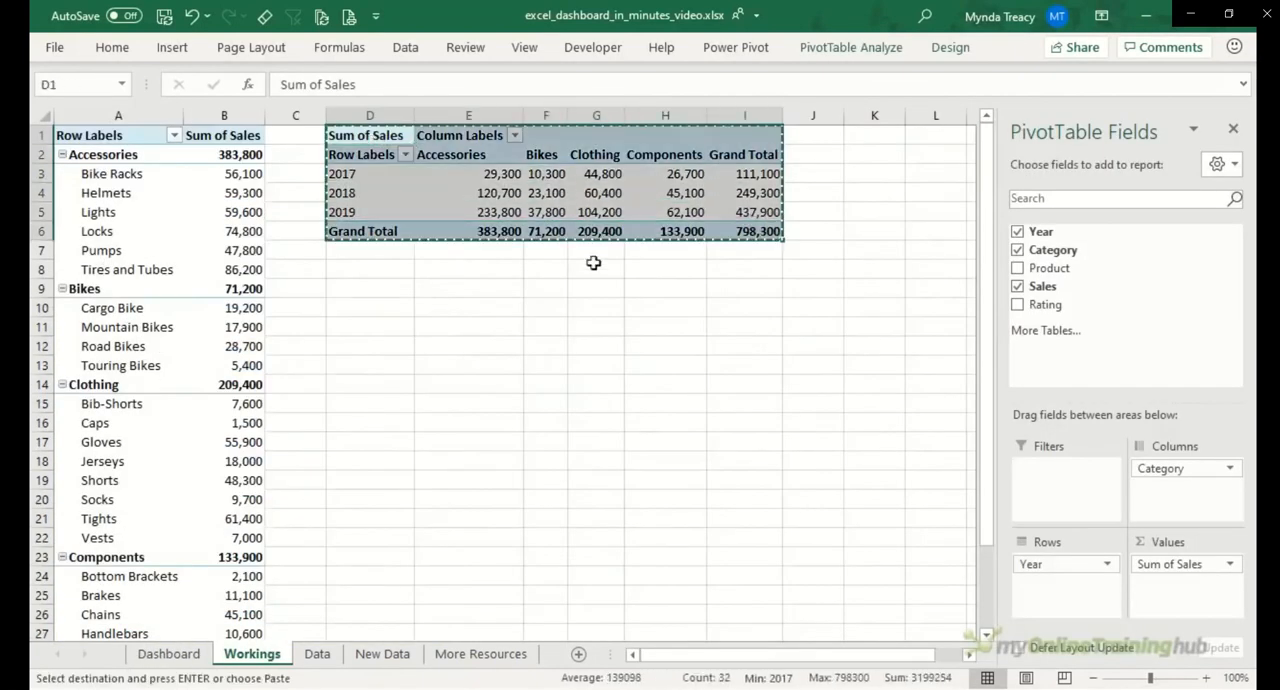
click(378, 313)
key(ctrl+v)
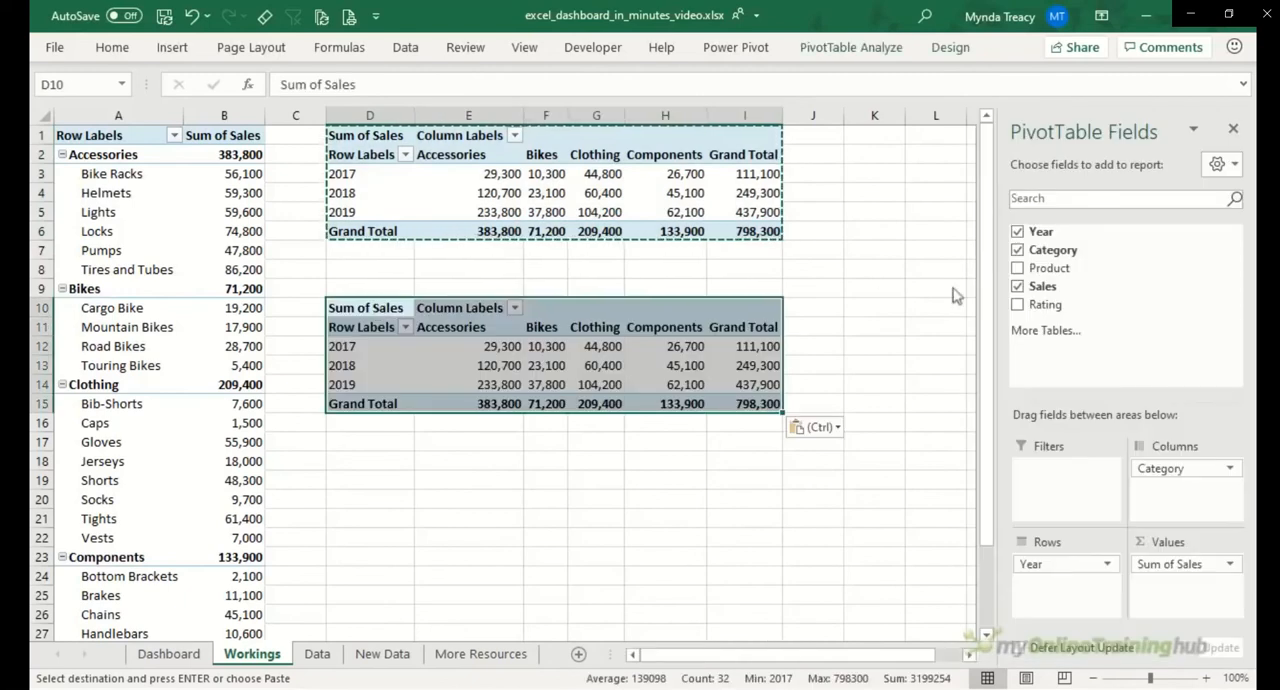
click(1017, 286)
click(1017, 304)
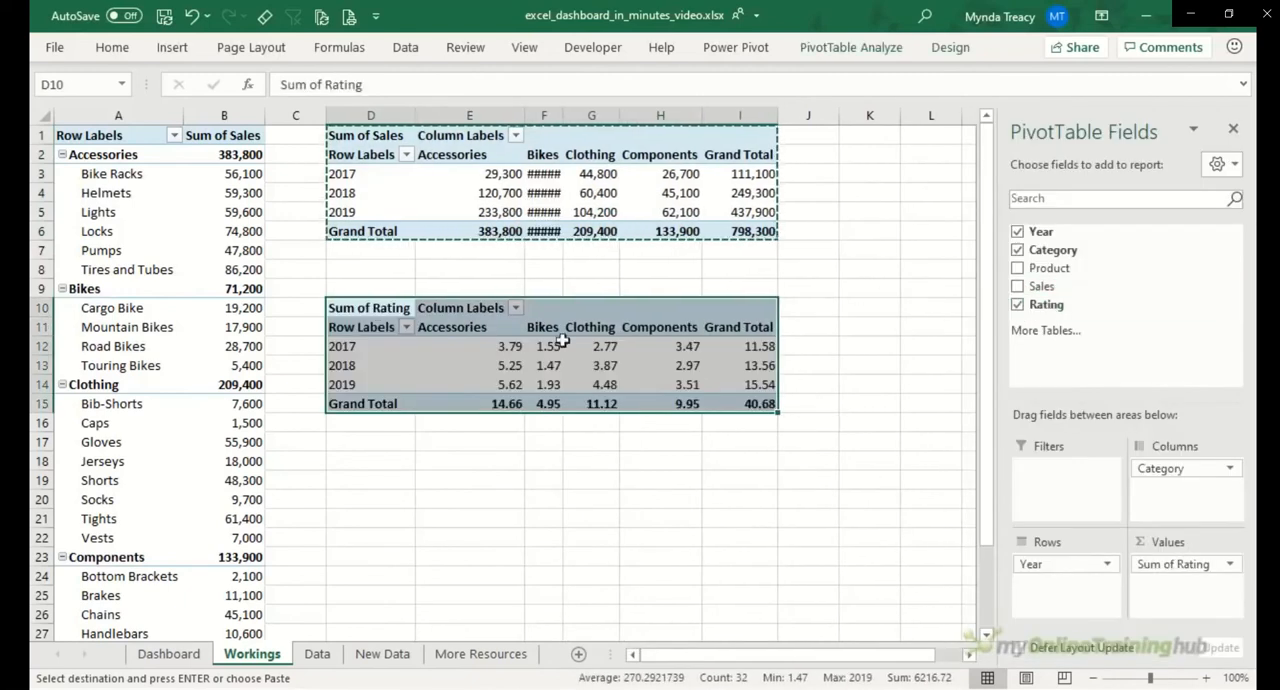
Step: Summarize the copied PivotTable's Rating values by Average and format them as Percentage with no decimal places
right_click(486, 346)
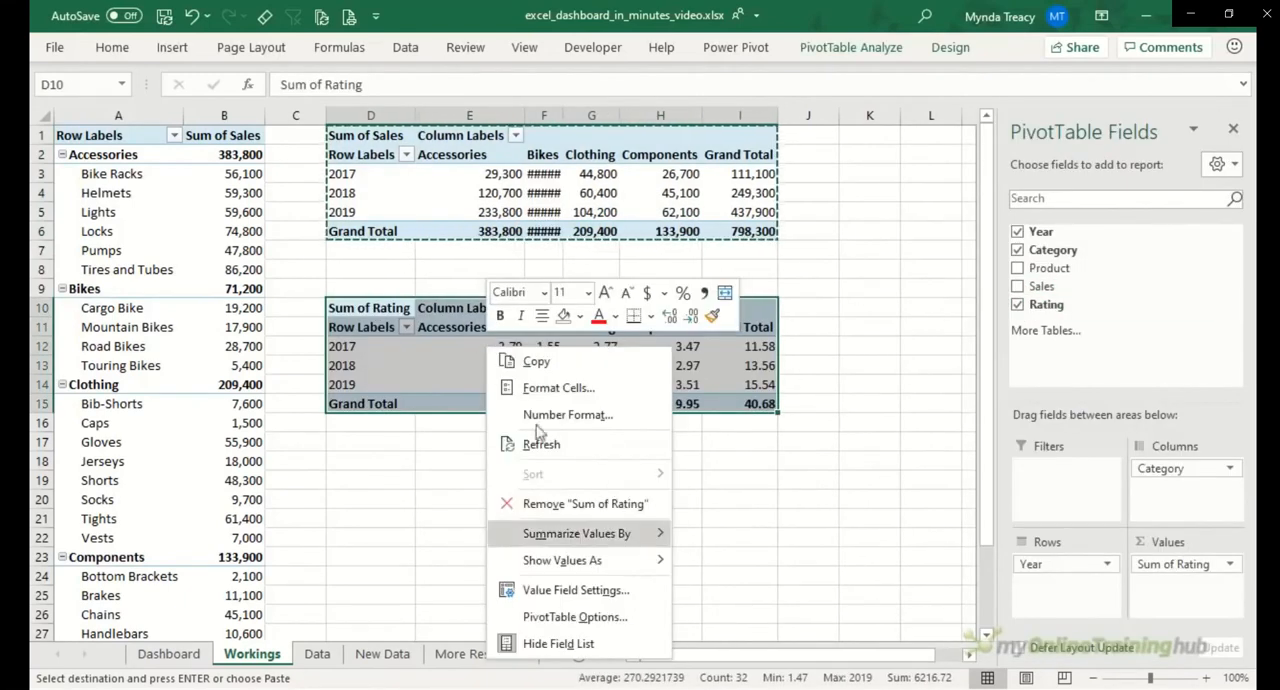
click(646, 595)
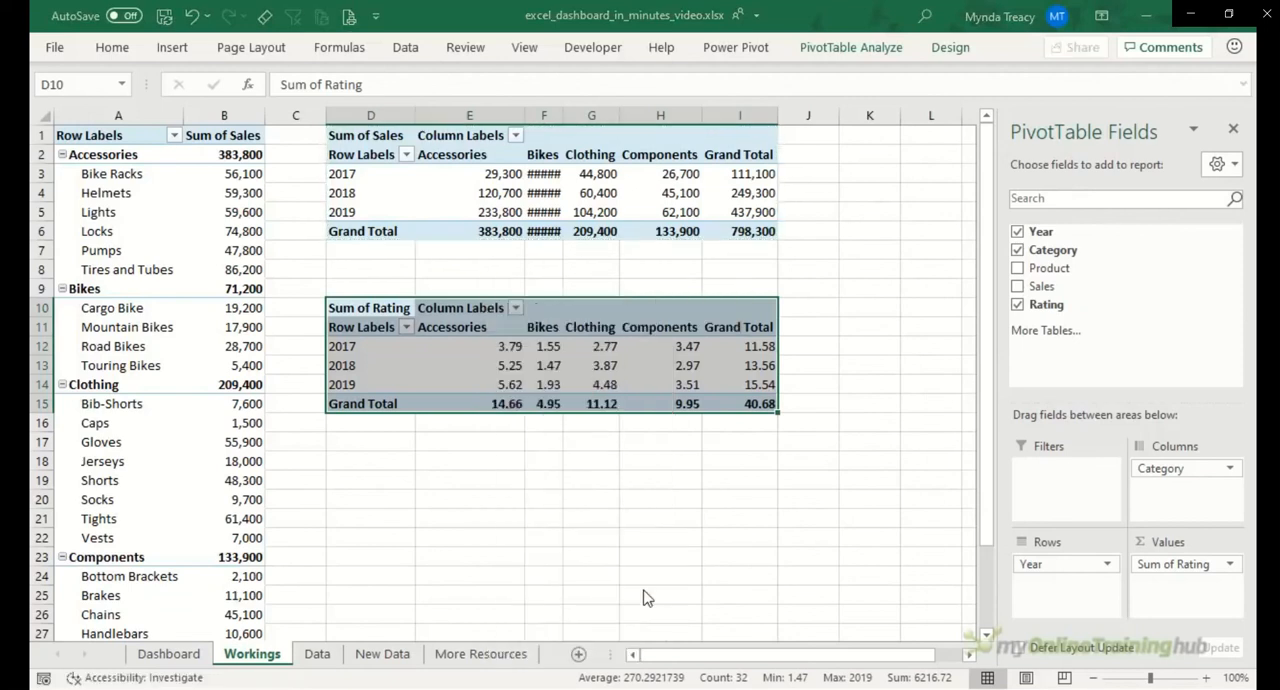
click(510, 576)
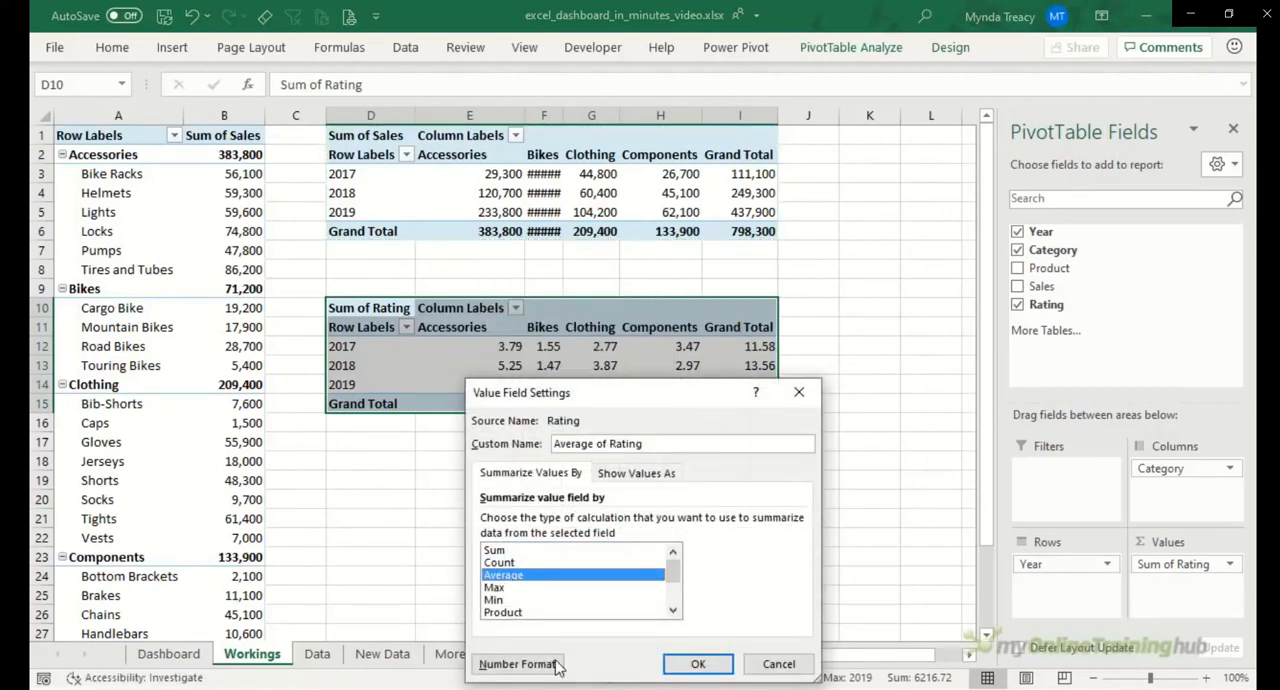
click(556, 665)
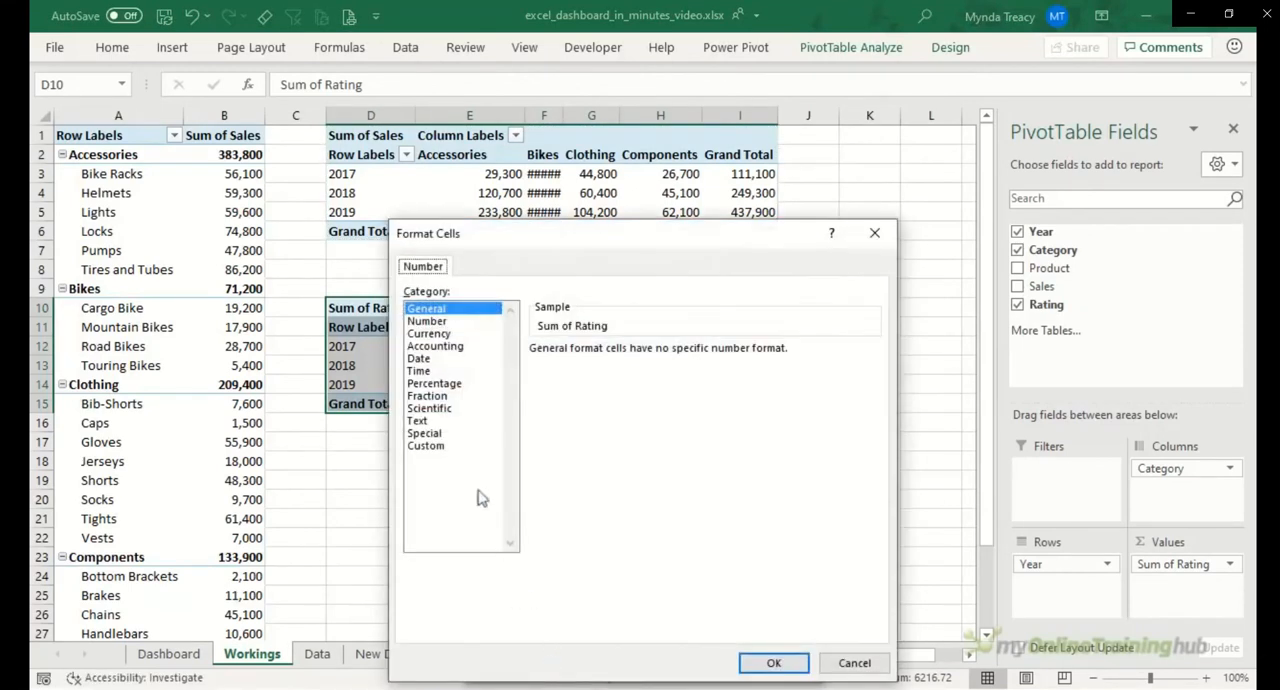
click(435, 384)
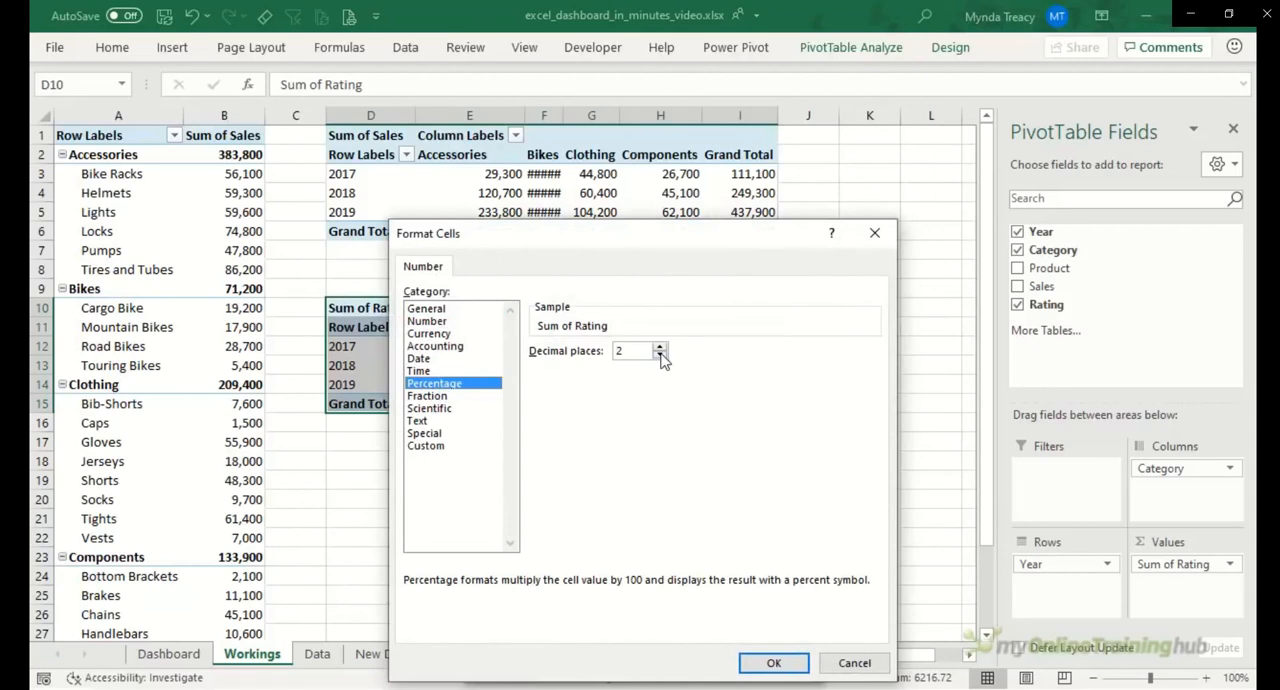
click(773, 663)
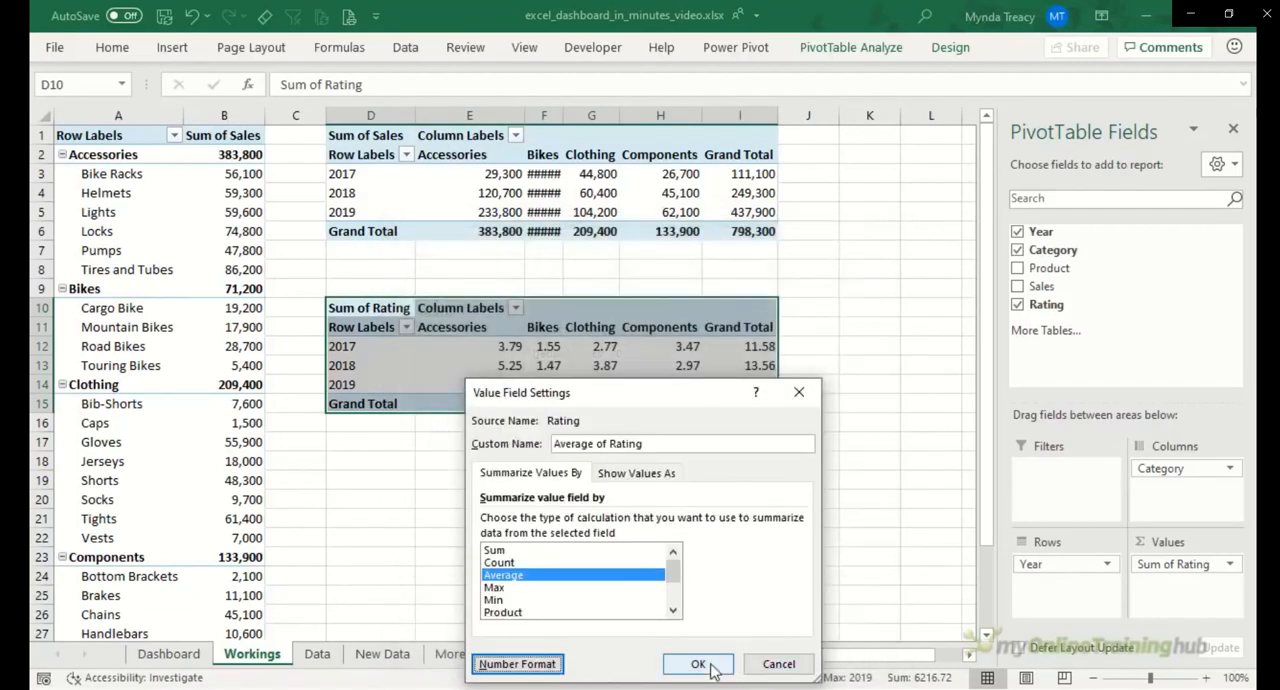
click(749, 661)
Step: Insert a Line with Markers PivotChart from the average rating PivotTable and hide all of its field buttons
click(622, 365)
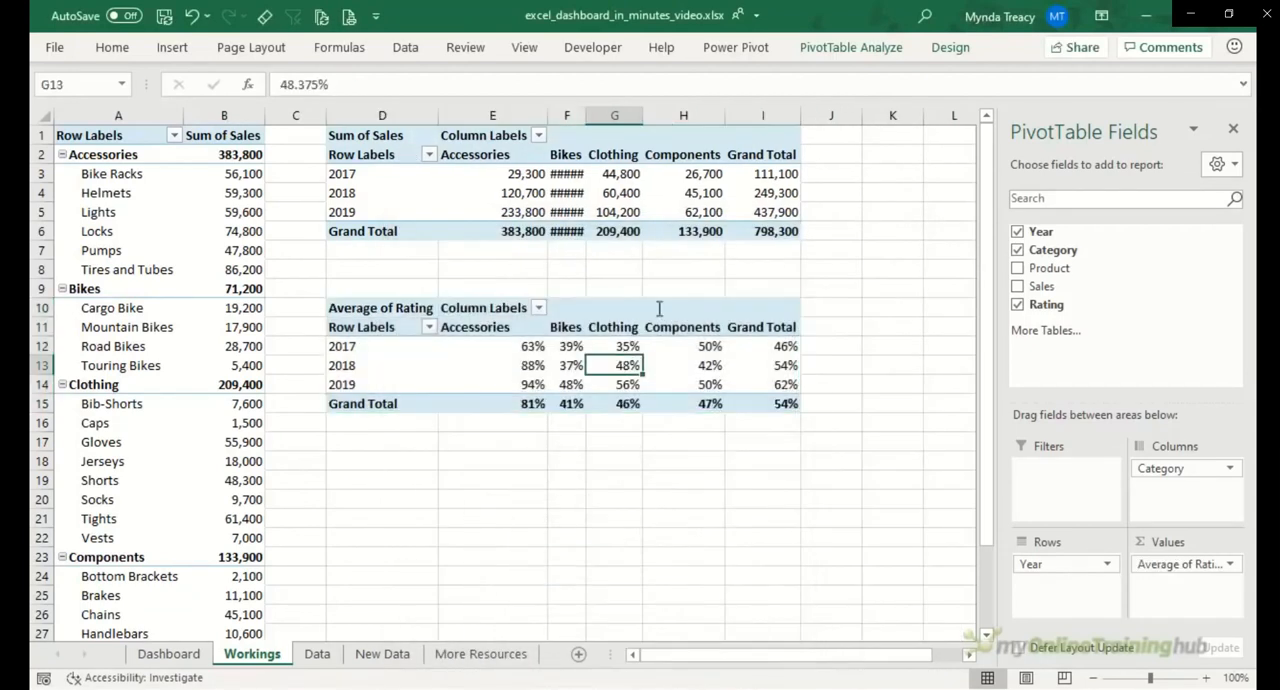
click(820, 50)
click(939, 100)
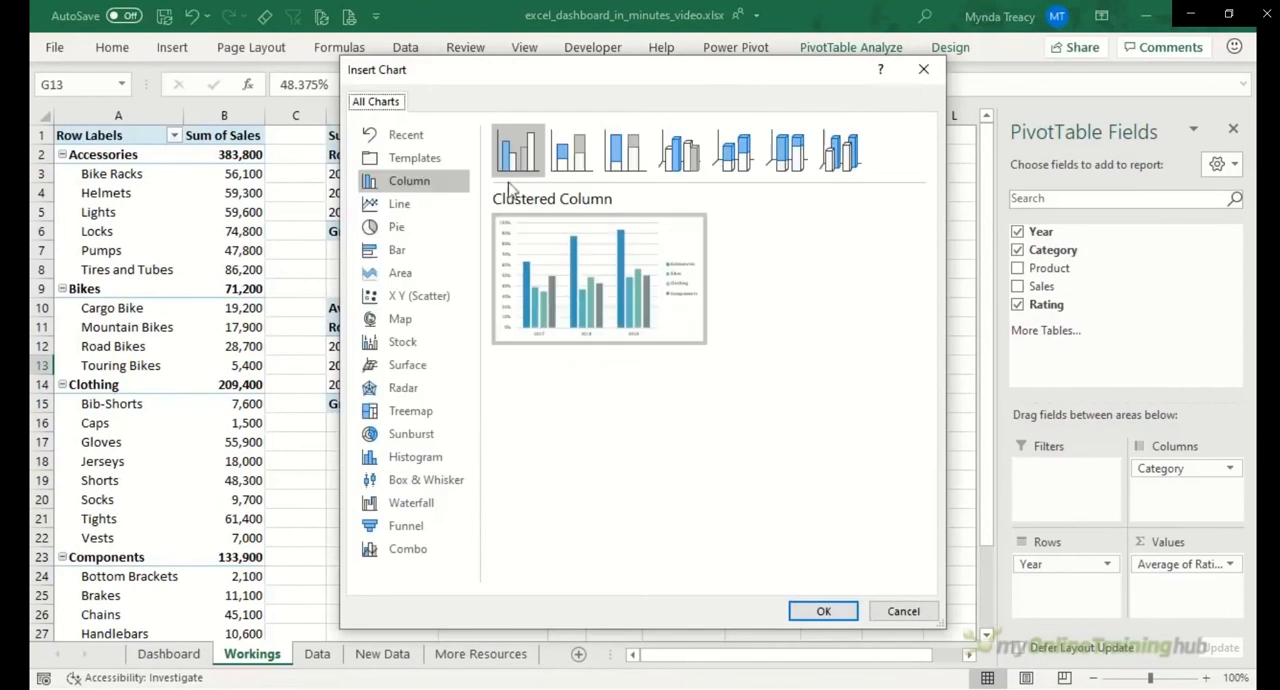
click(400, 204)
click(680, 160)
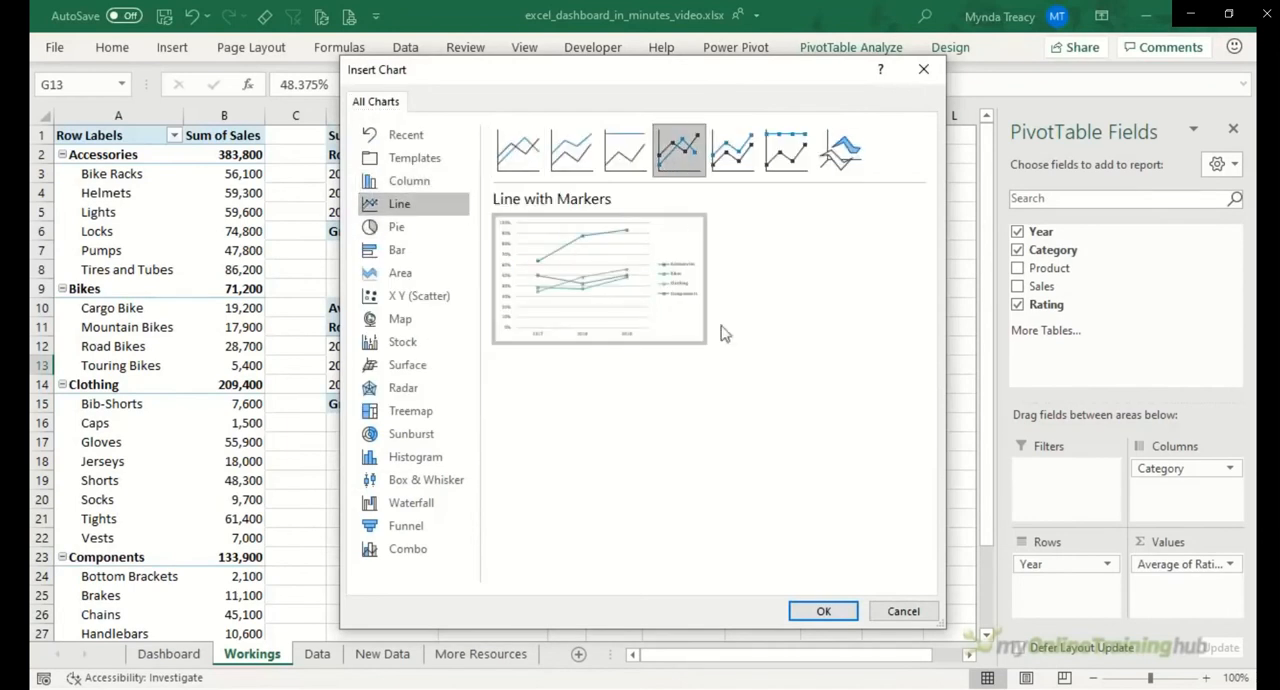
click(822, 611)
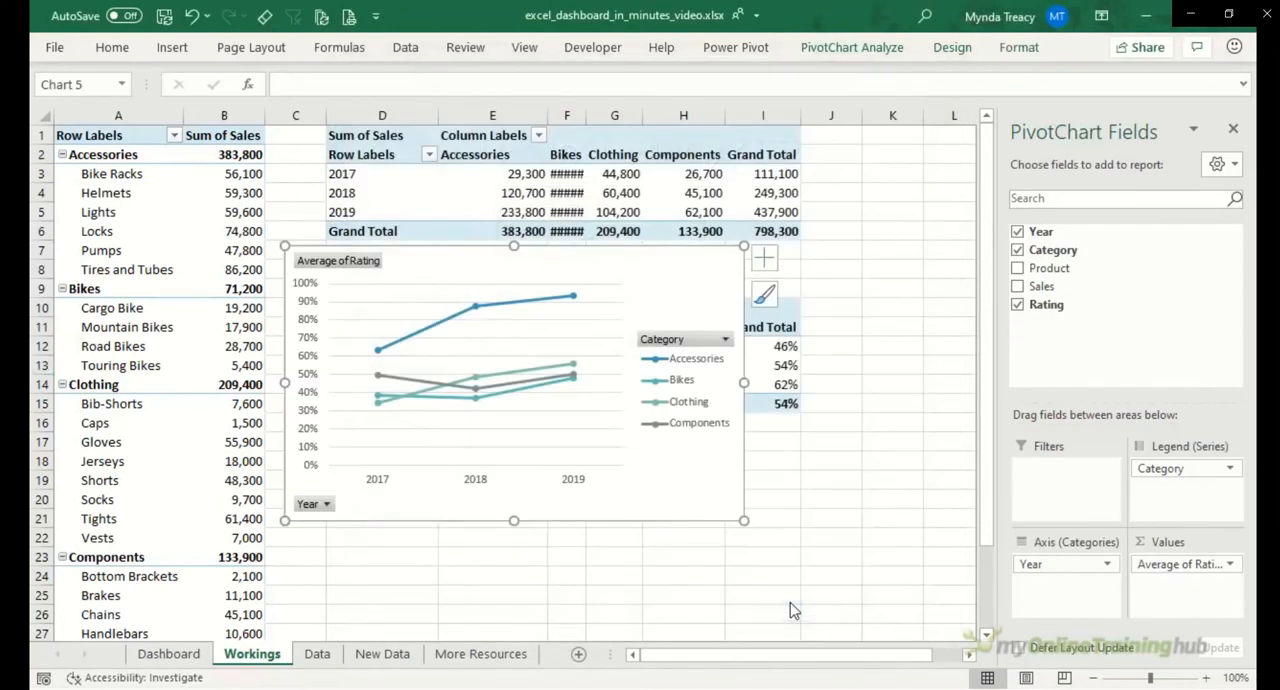
right_click(338, 268)
click(416, 478)
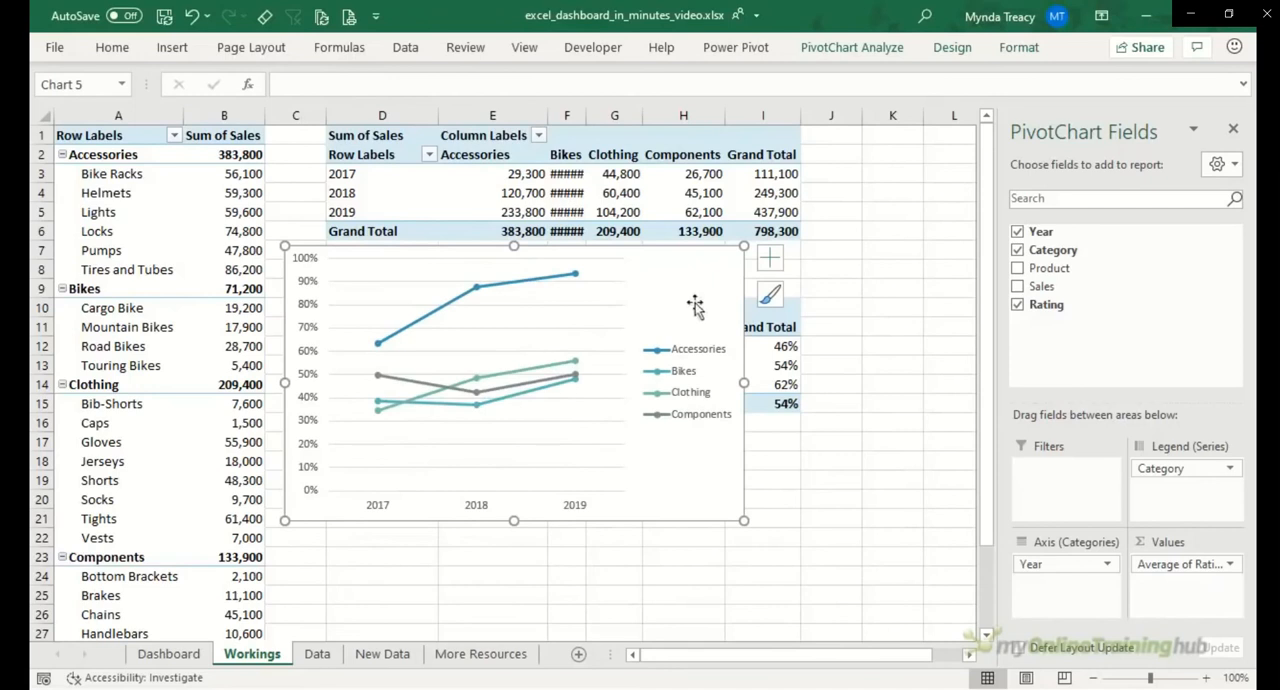
Step: Add a chart title to the rating chart and remove its gridlines and legend
click(771, 259)
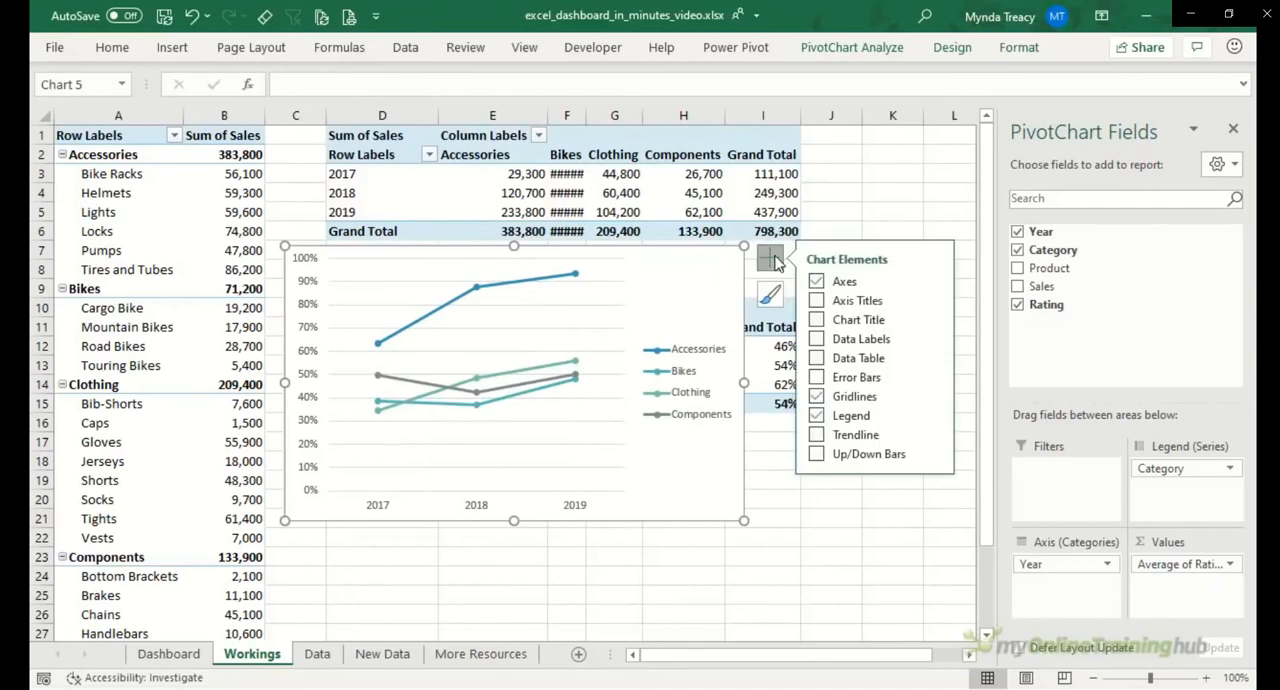
click(817, 319)
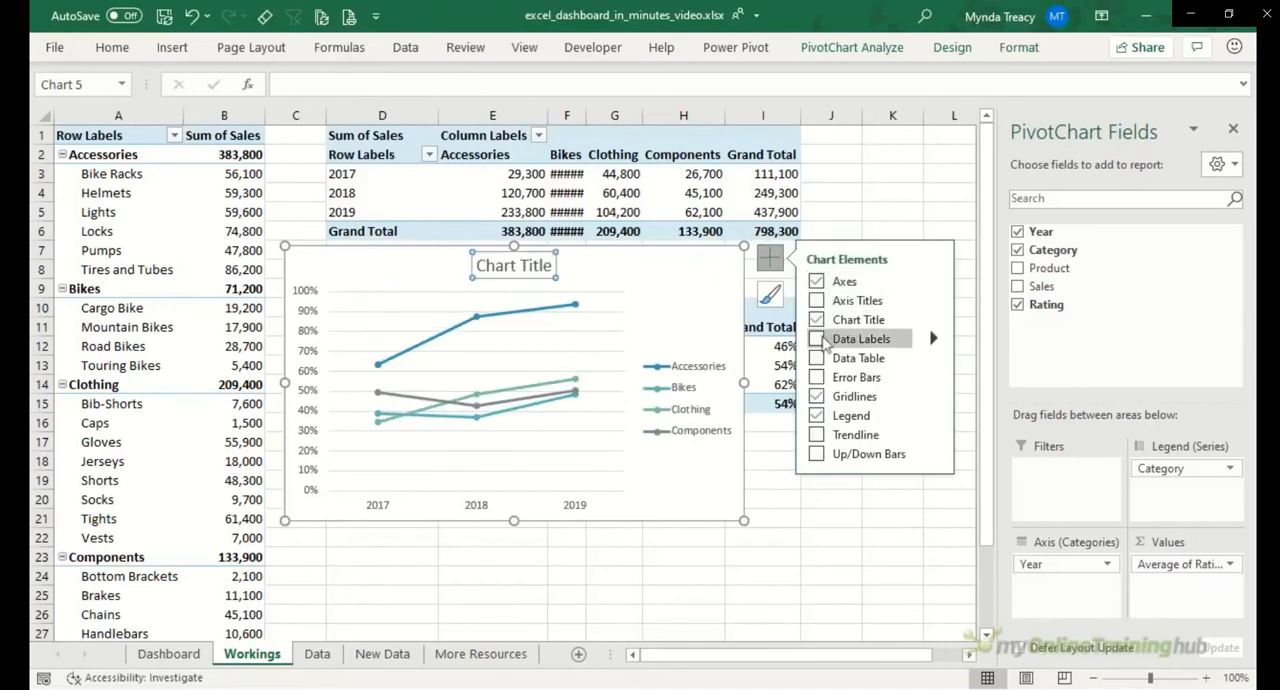
click(817, 415)
Step: Set the rating chart's horizontal axis position to On tick marks
click(400, 505)
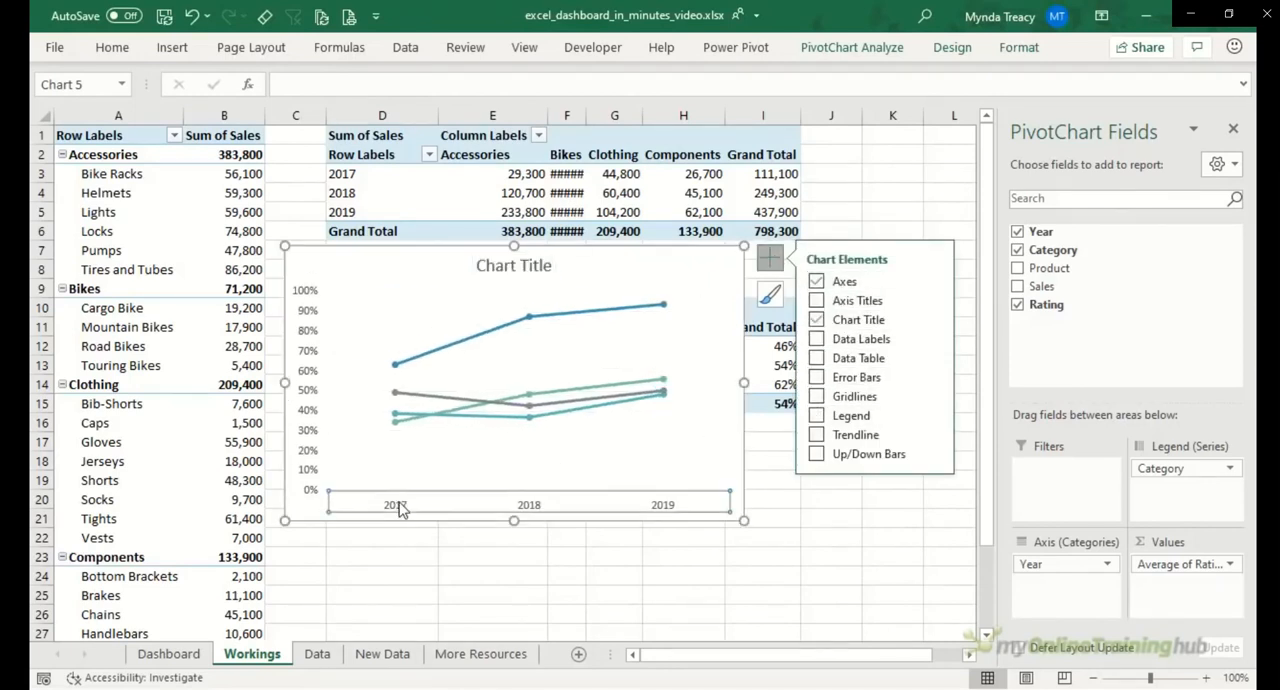
double_click(400, 505)
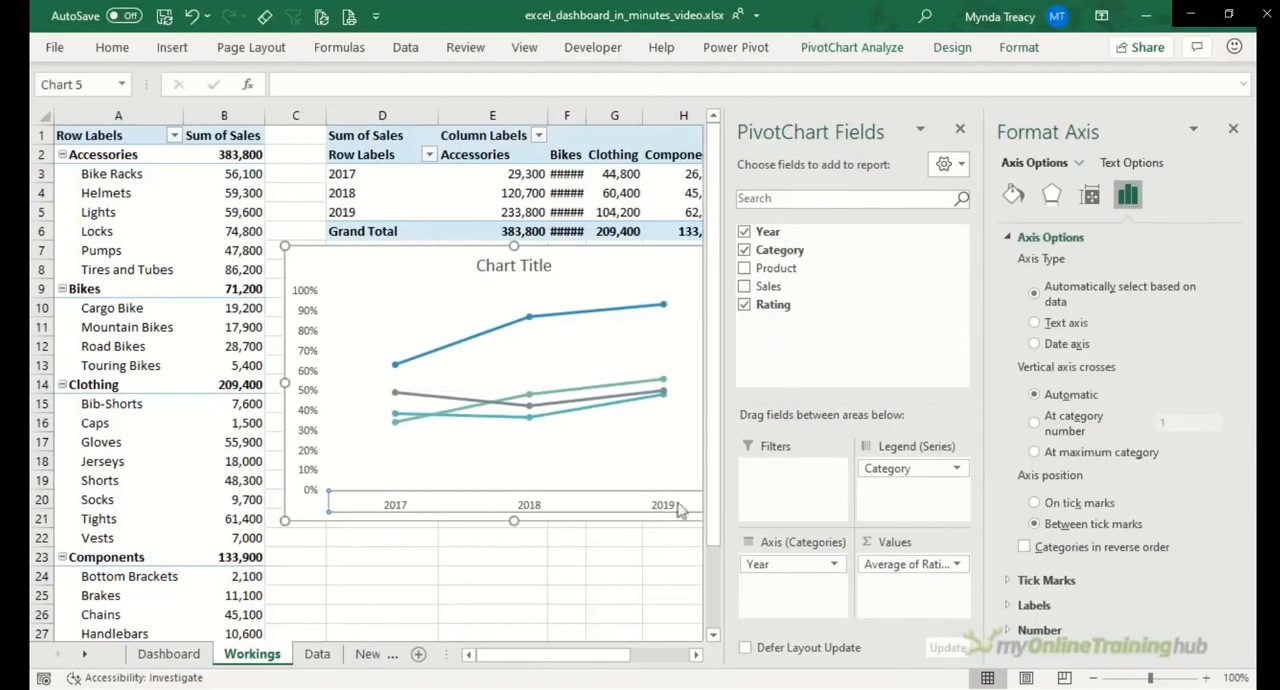
click(1035, 503)
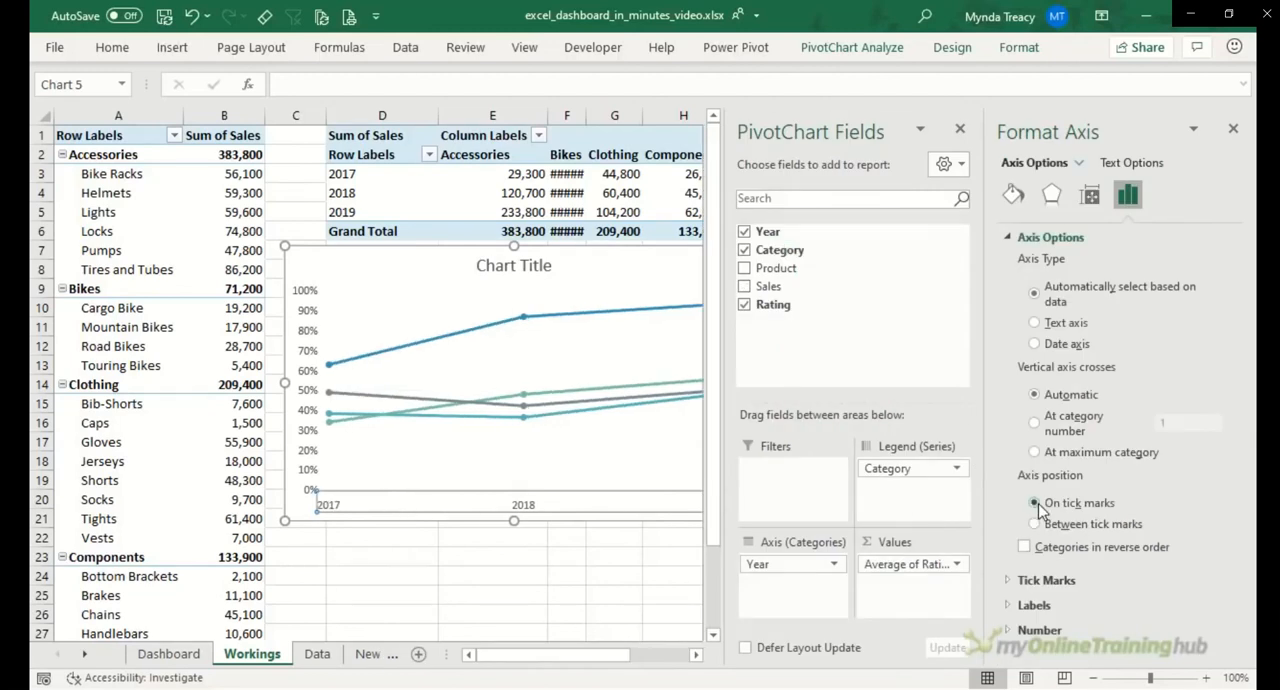
click(1235, 133)
Step: Change the rating chart's title to "Average Rating"
click(523, 272)
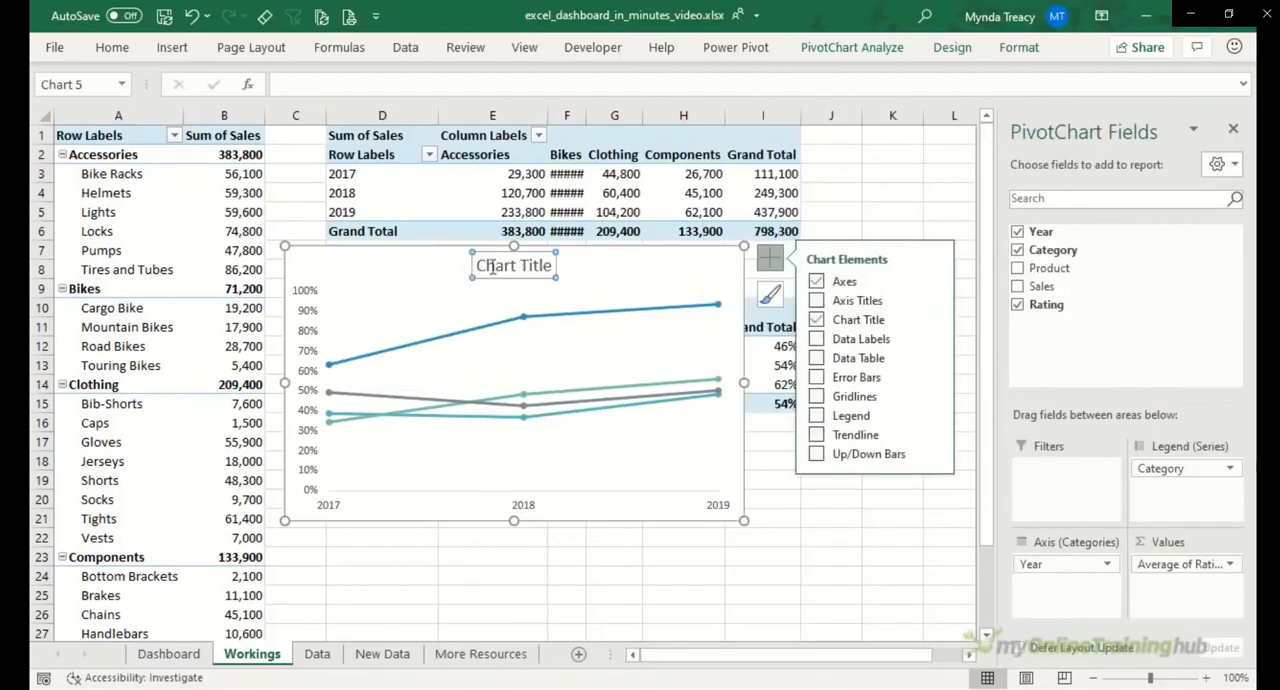
drag(484, 266, 614, 266)
text(Average Rating)
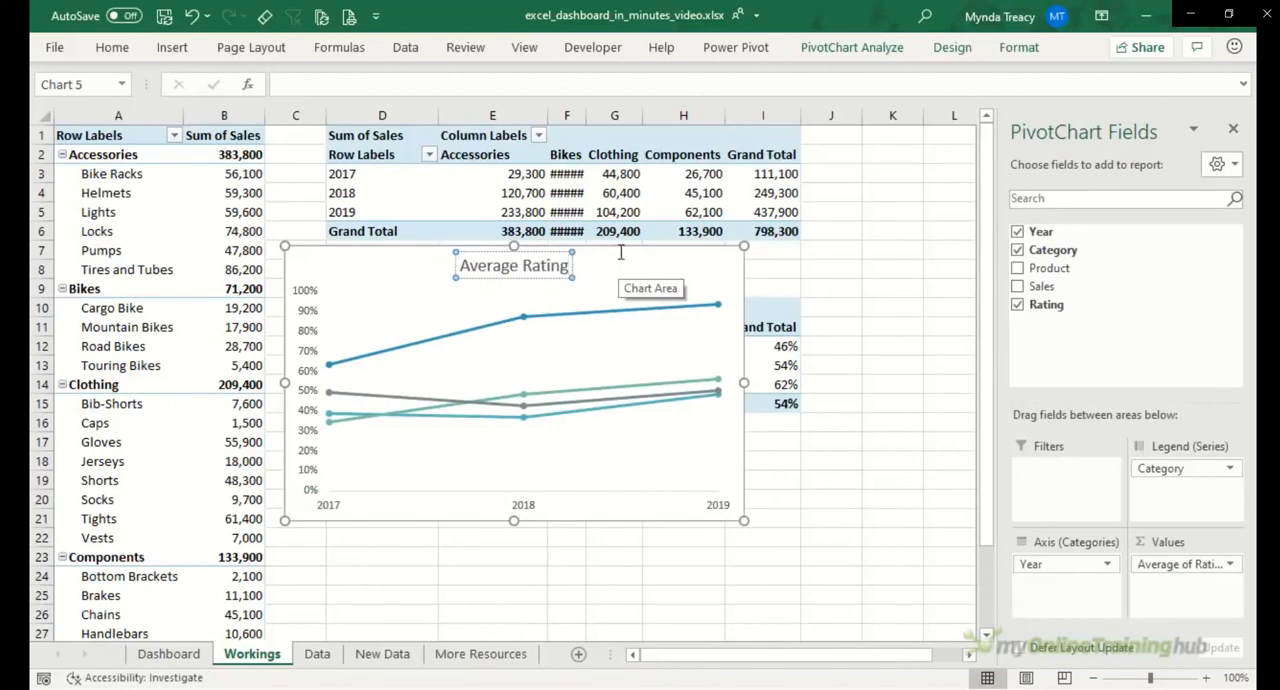
Step: Move the Average Rating chart from the Workings sheet to cell E16 on the Dashboard sheet
click(620, 264)
key(ctrl+x)
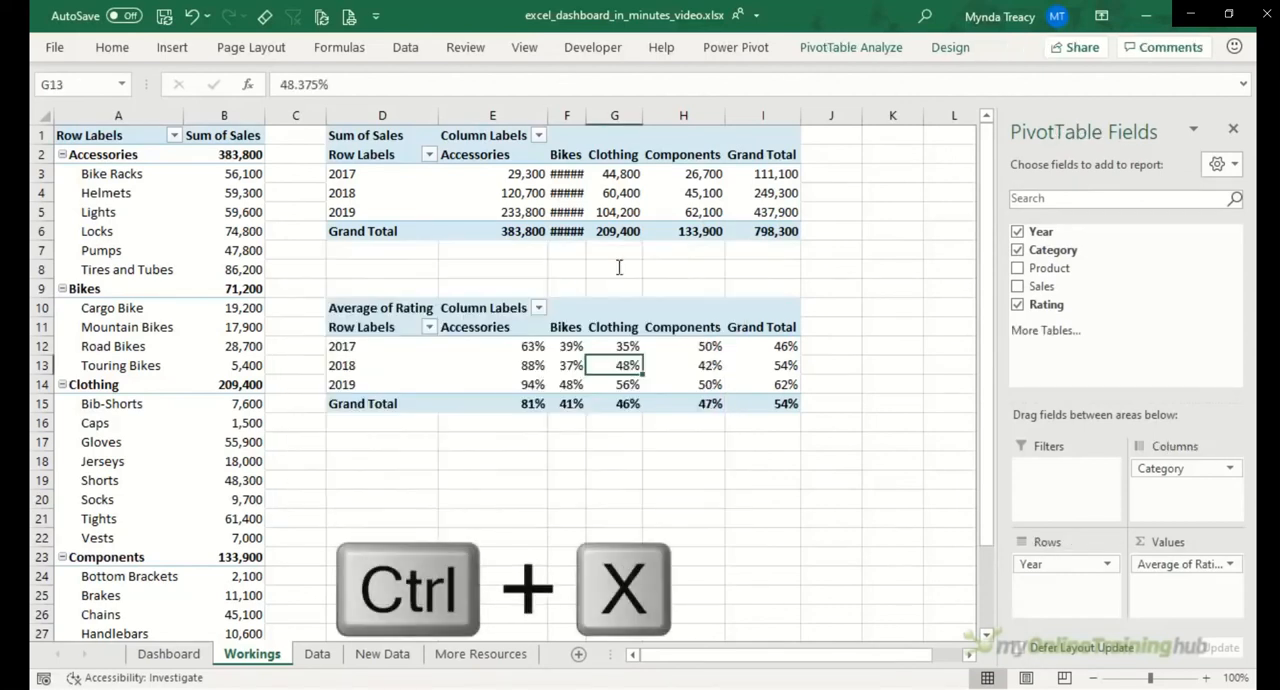
click(170, 654)
click(452, 443)
key(ctrl+v)
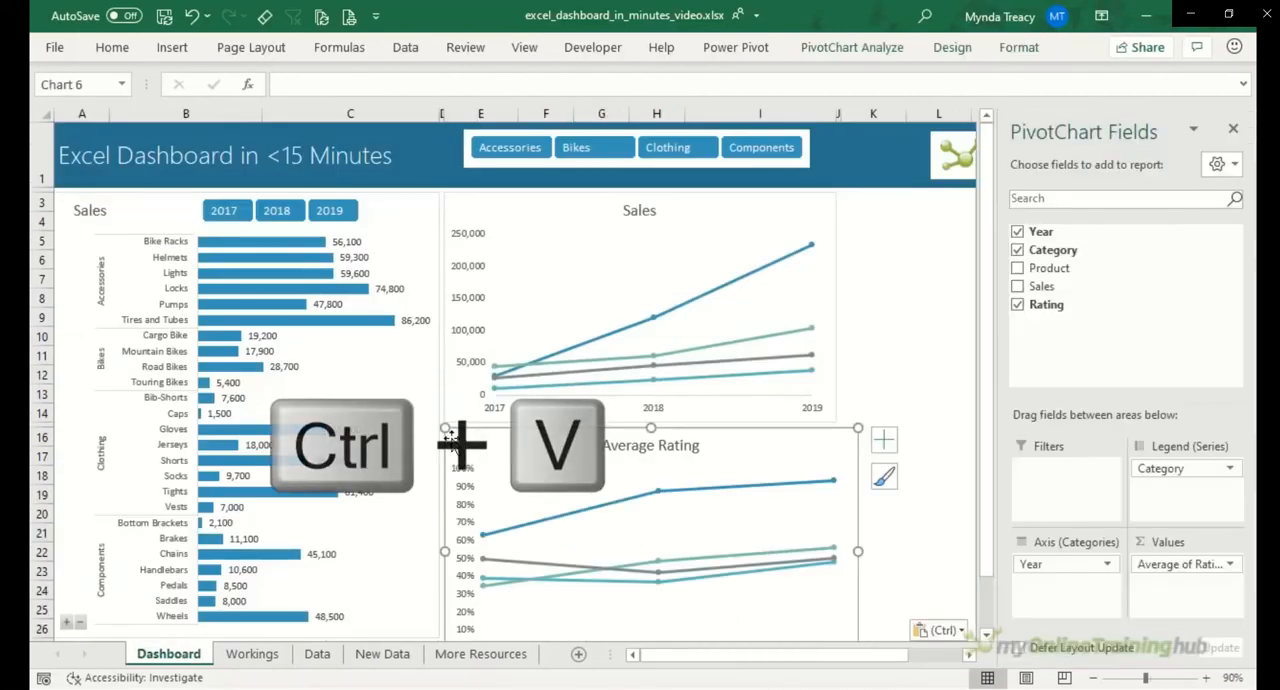
Step: Shrink the Average Rating chart so its lower-right corner snaps to the cell edges at column I and row 26
scroll(728, 500, down, 2)
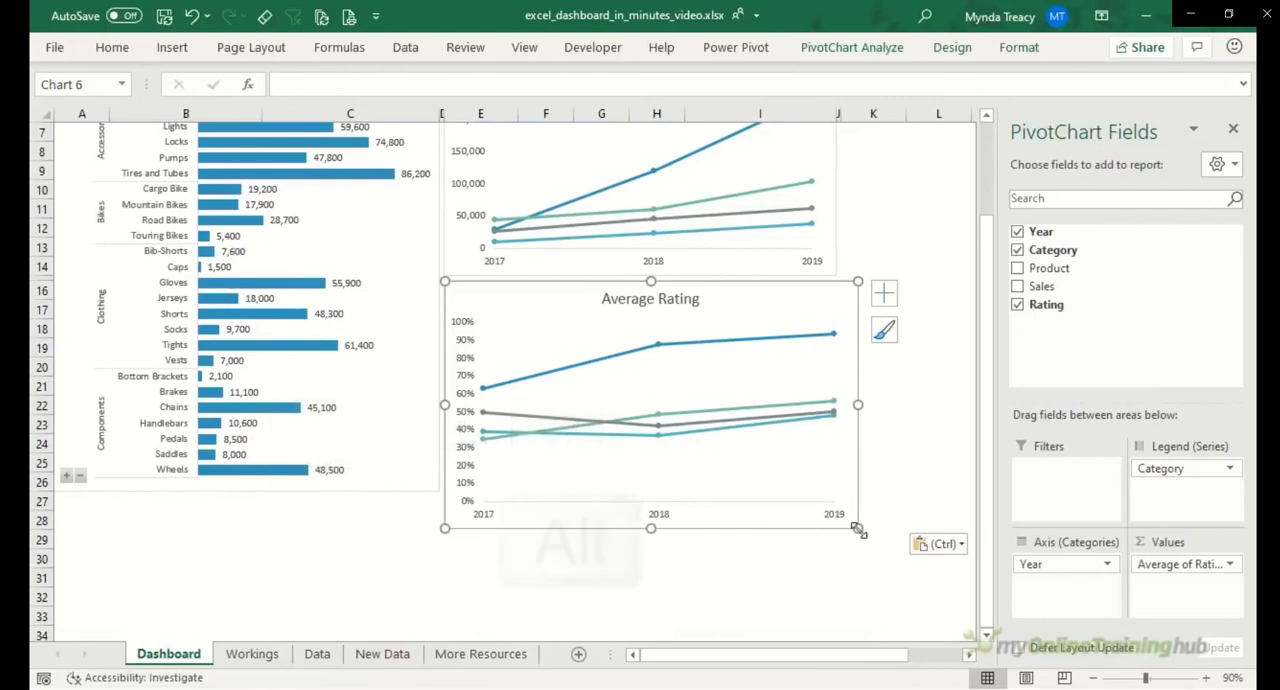
drag(858, 528, 836, 487)
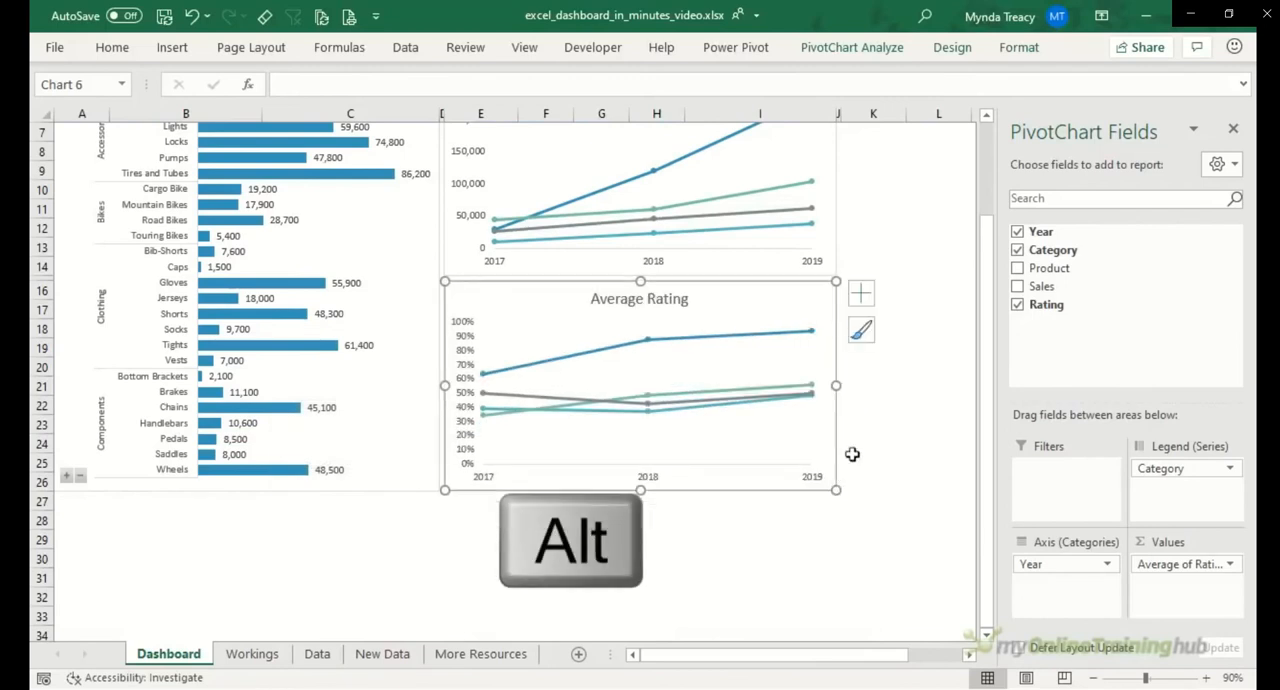
scroll(903, 357, up, 2)
click(905, 356)
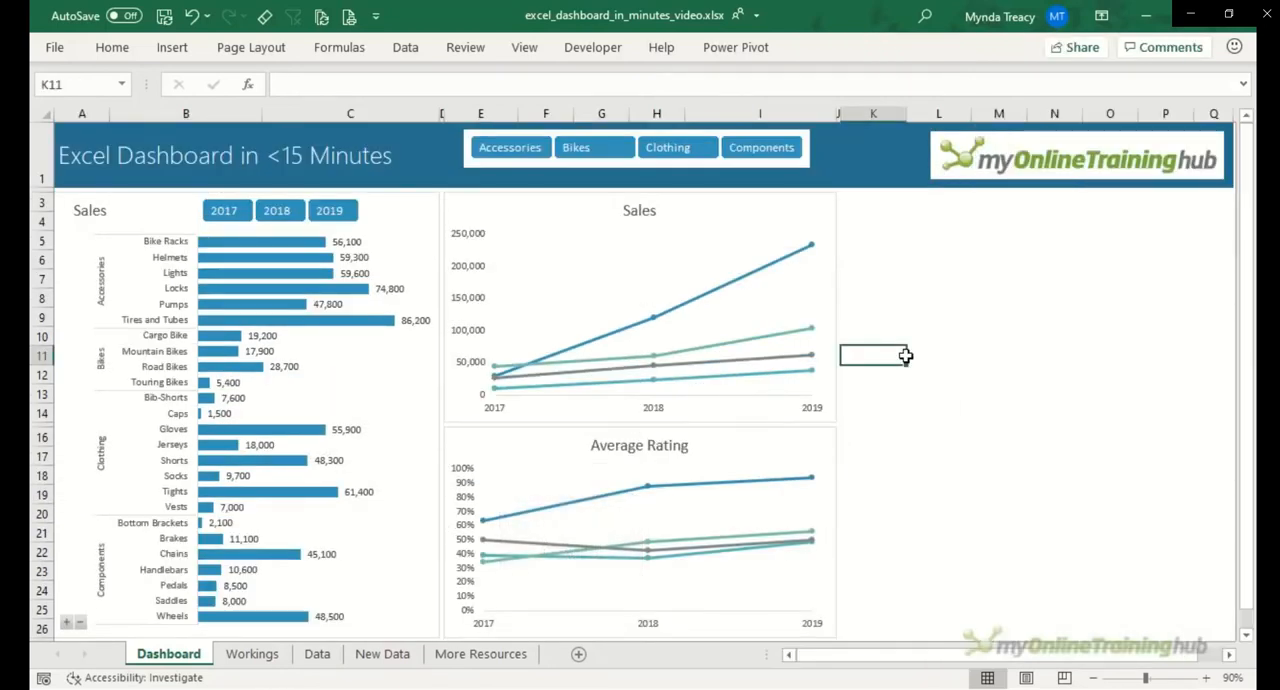
Step: Copy both year-by-category PivotTables in D1:I15 on the Workings sheet to cell K1
click(252, 655)
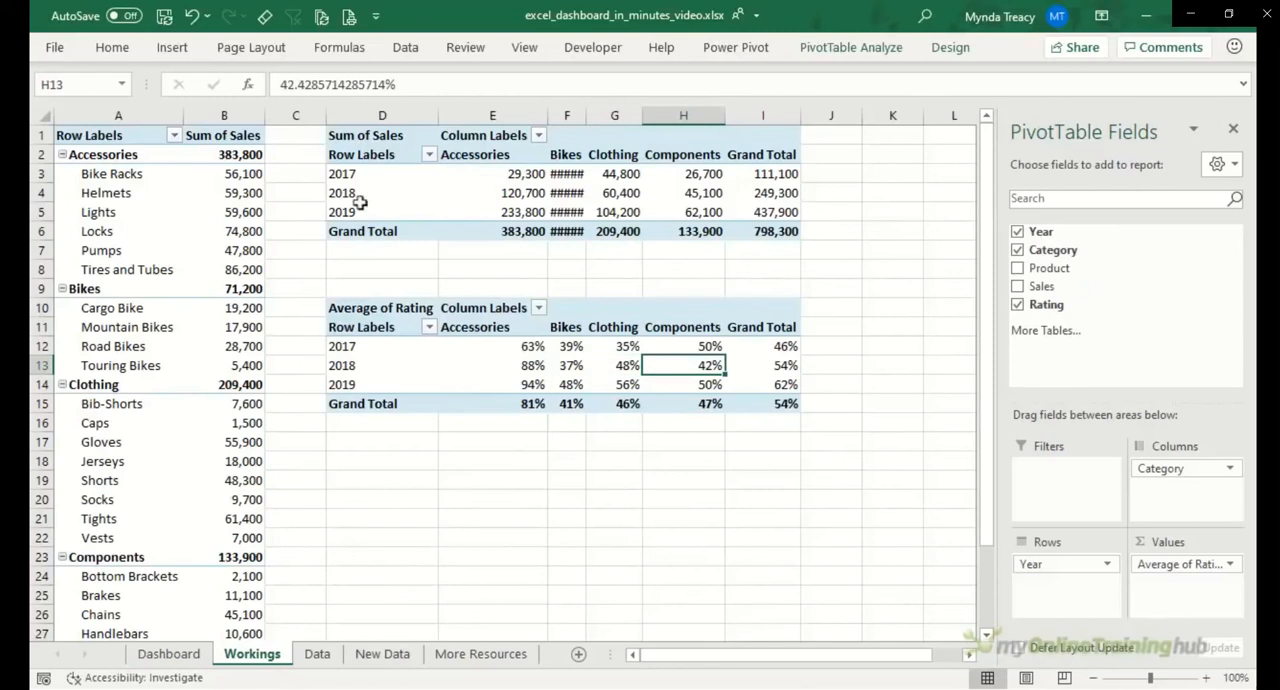
drag(371, 134, 751, 403)
key(ctrl+c)
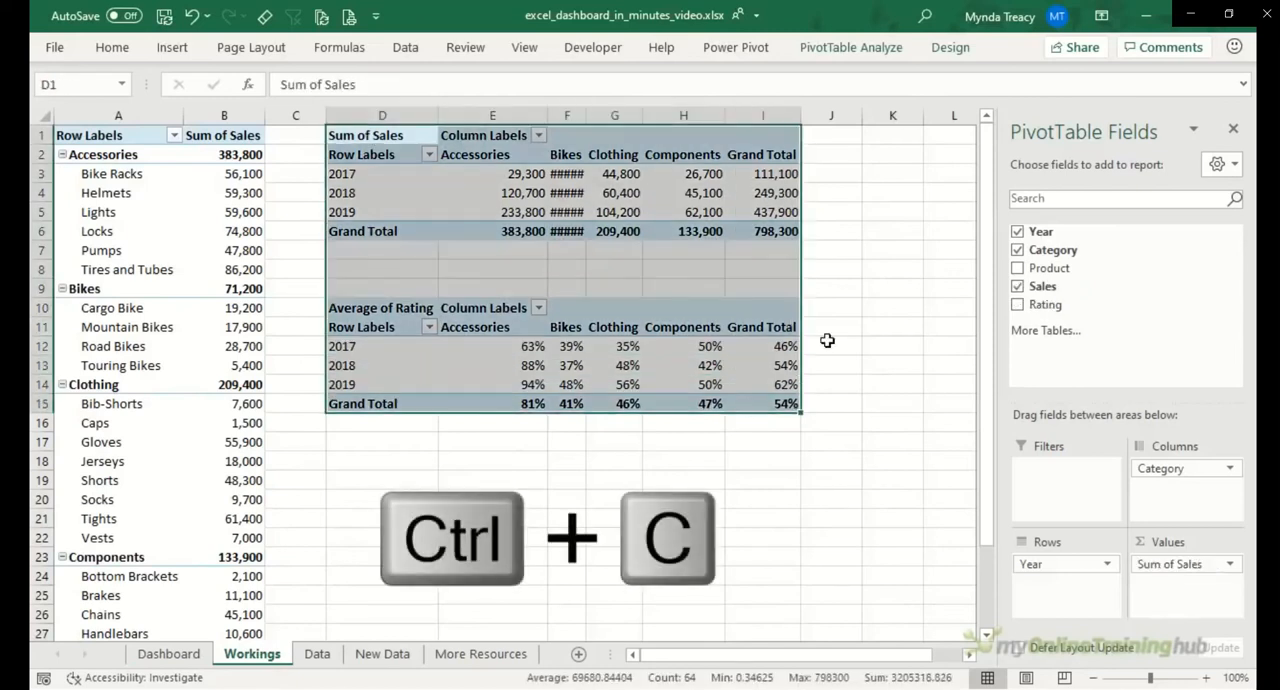
click(880, 136)
key(ctrl+v)
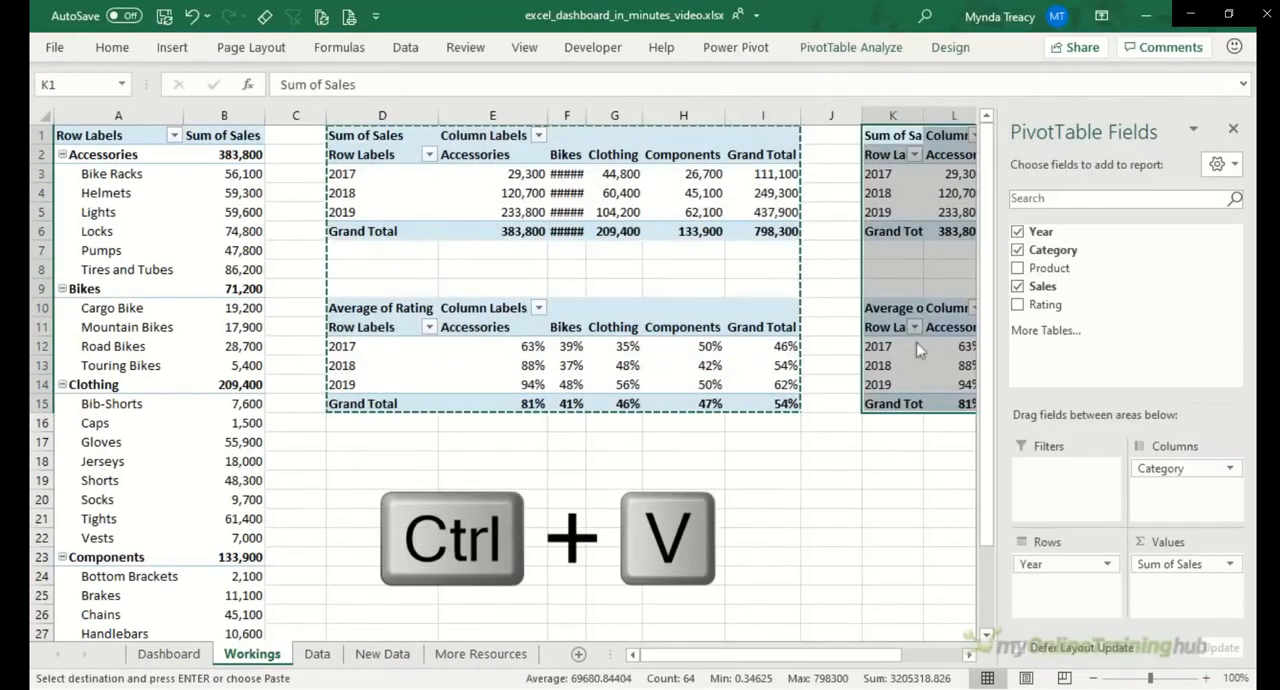
Step: Show the sales values in the PivotTable copy at K1 as % Difference From, with base field Year and base item (previous)
click(969, 654)
click(969, 654)
click(969, 654)
click(969, 654)
click(969, 654)
click(583, 193)
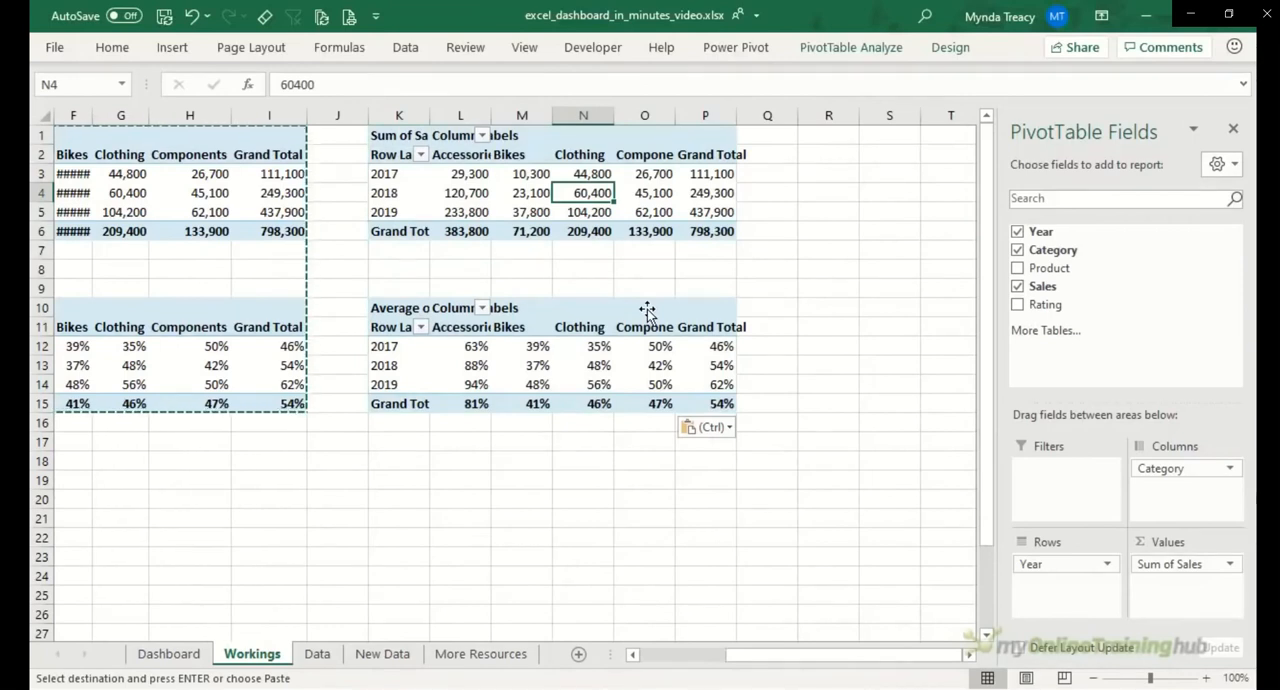
right_click(527, 193)
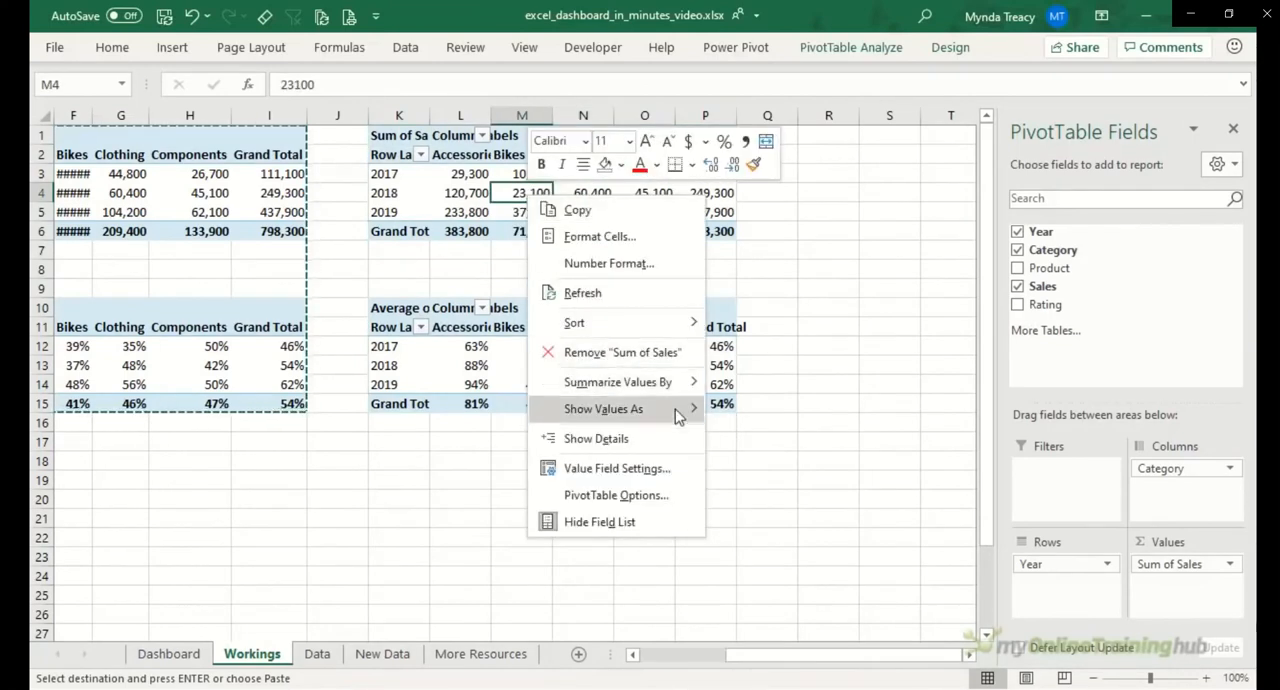
mouse_move(678, 412)
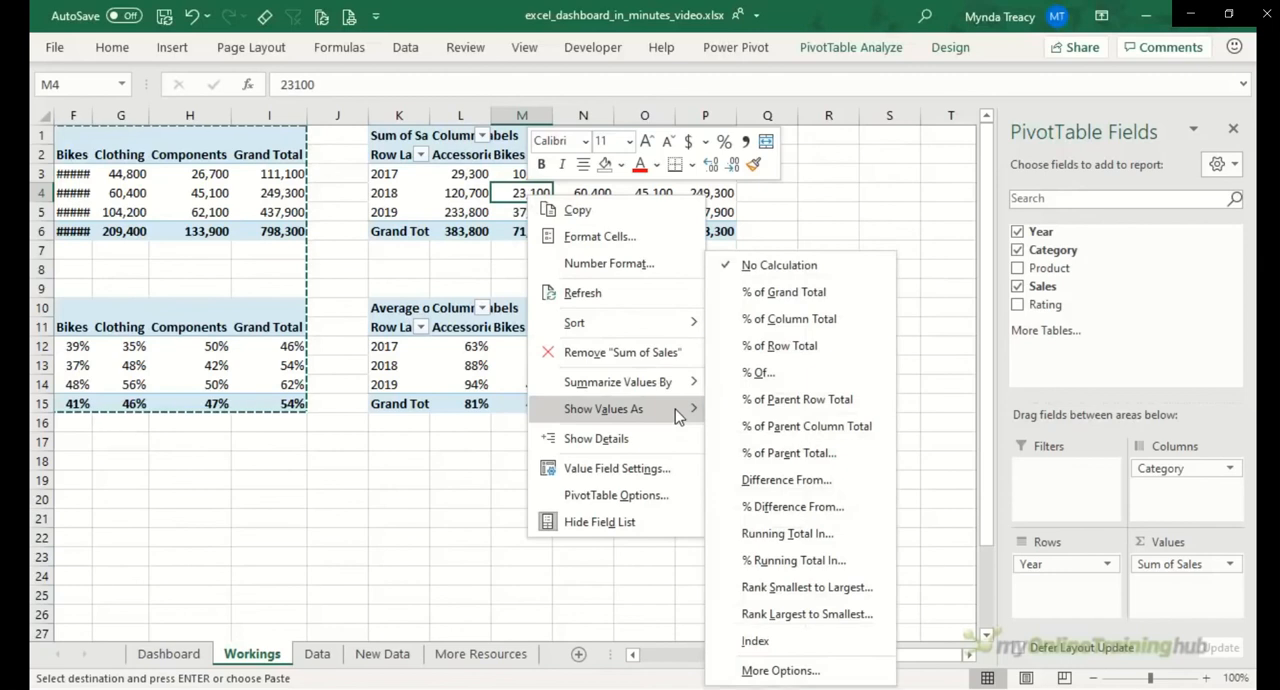
click(878, 516)
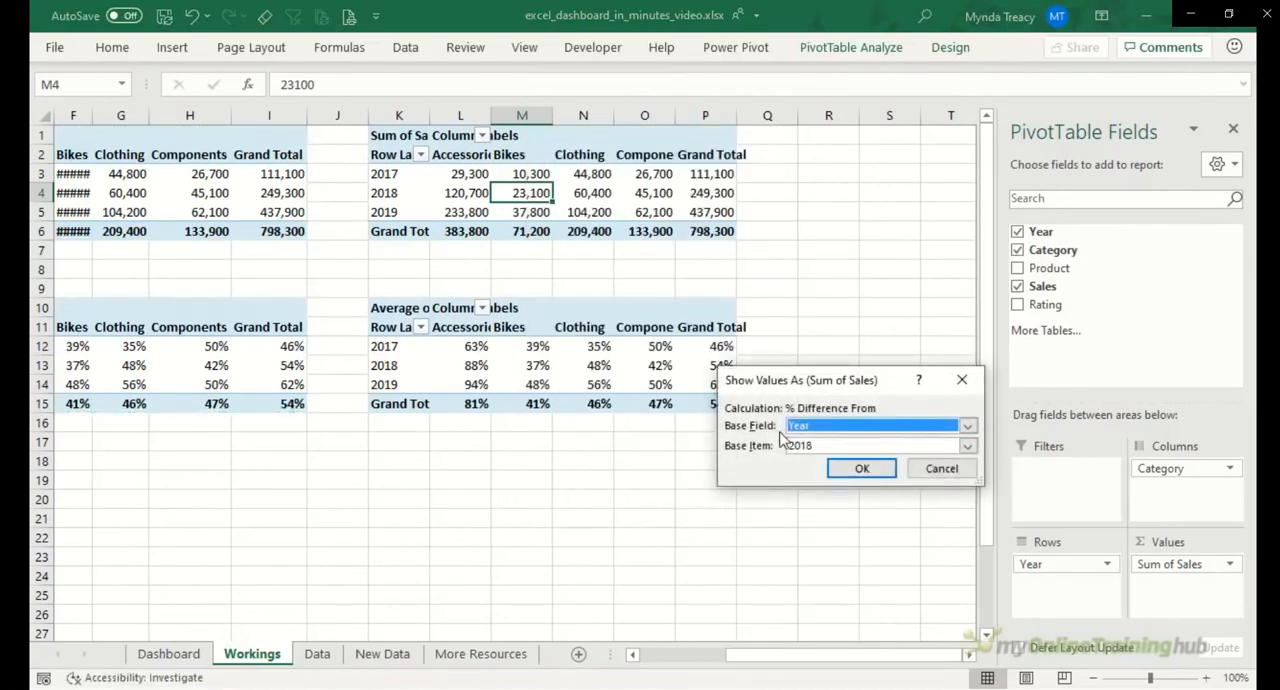
click(968, 446)
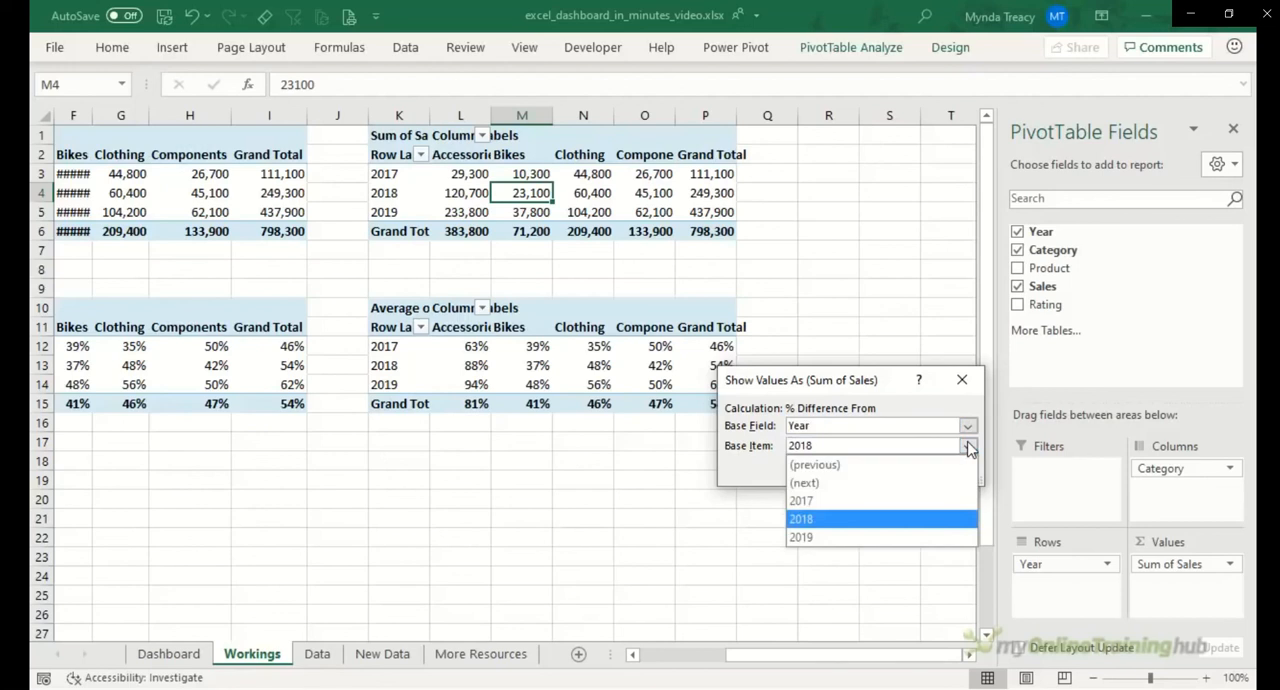
click(851, 468)
click(860, 469)
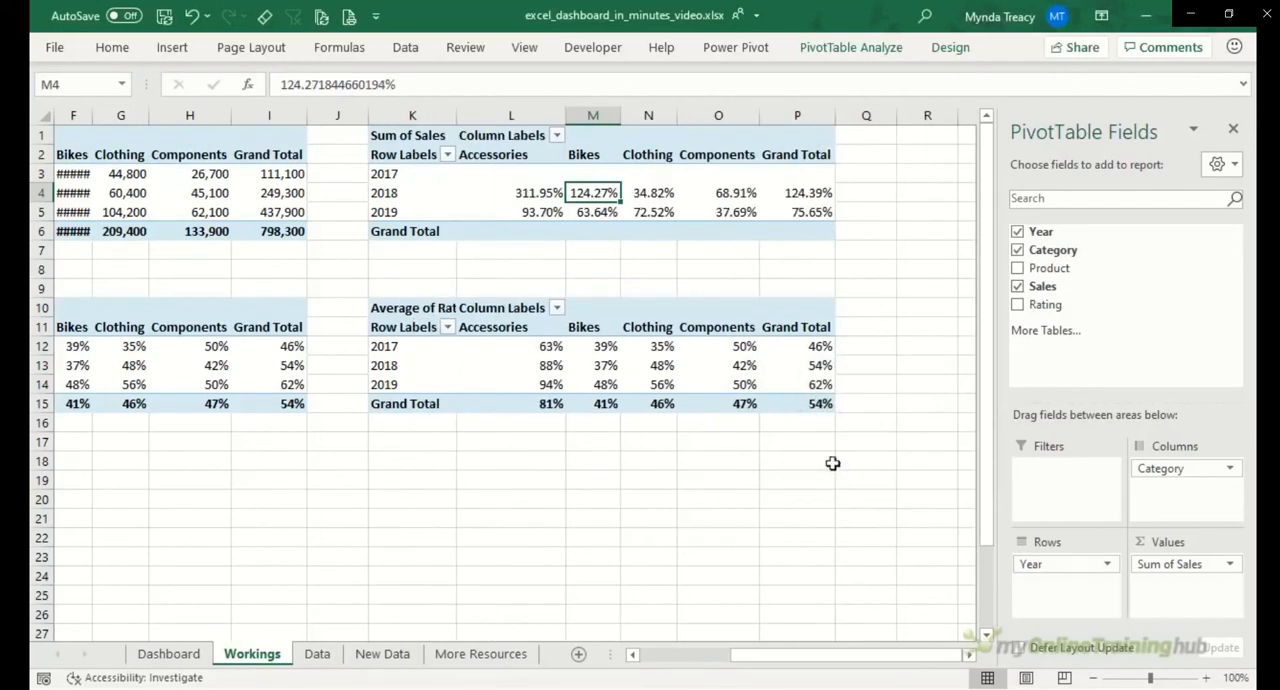
Step: Format the Sum of Sales values in the K1 PivotTable as Percentage with 0 decimal places
right_click(535, 193)
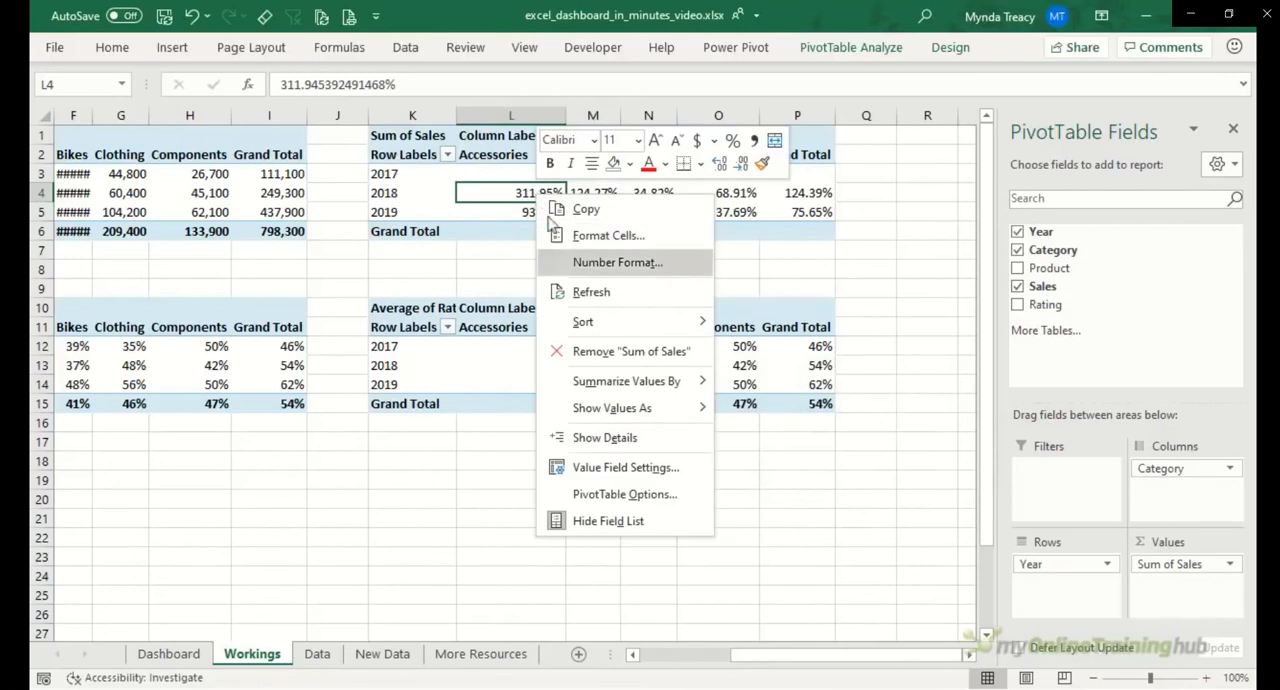
click(698, 478)
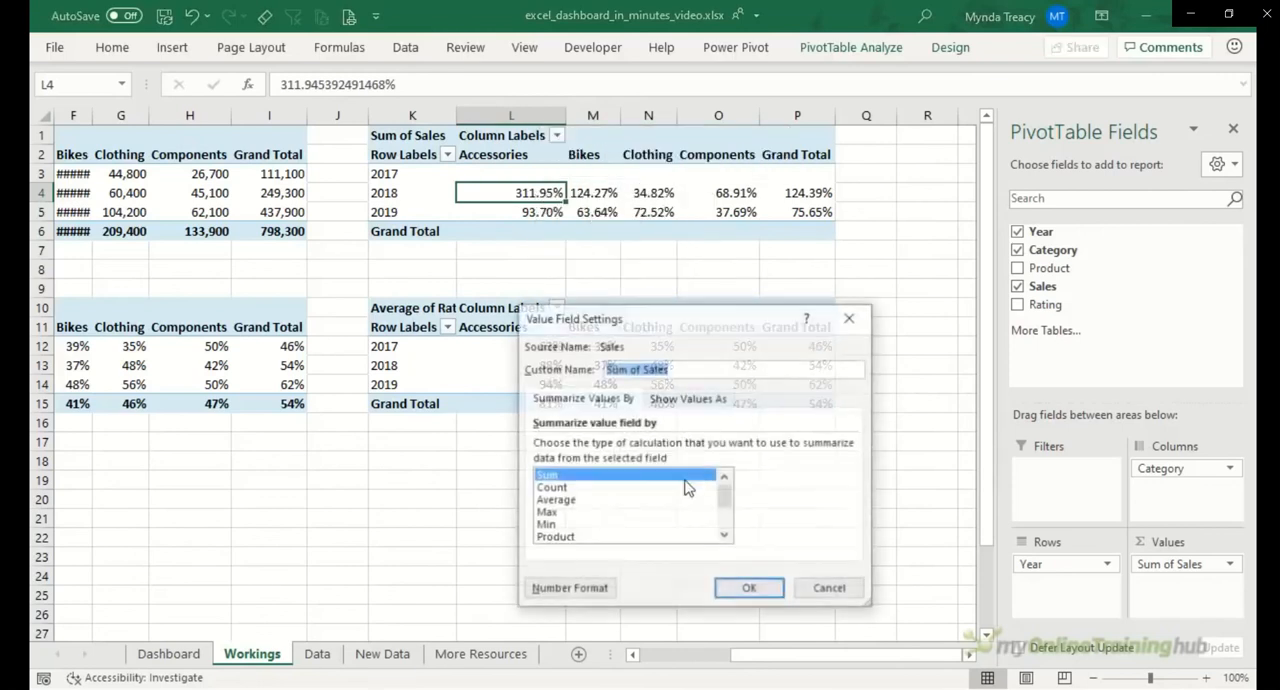
click(562, 591)
click(486, 384)
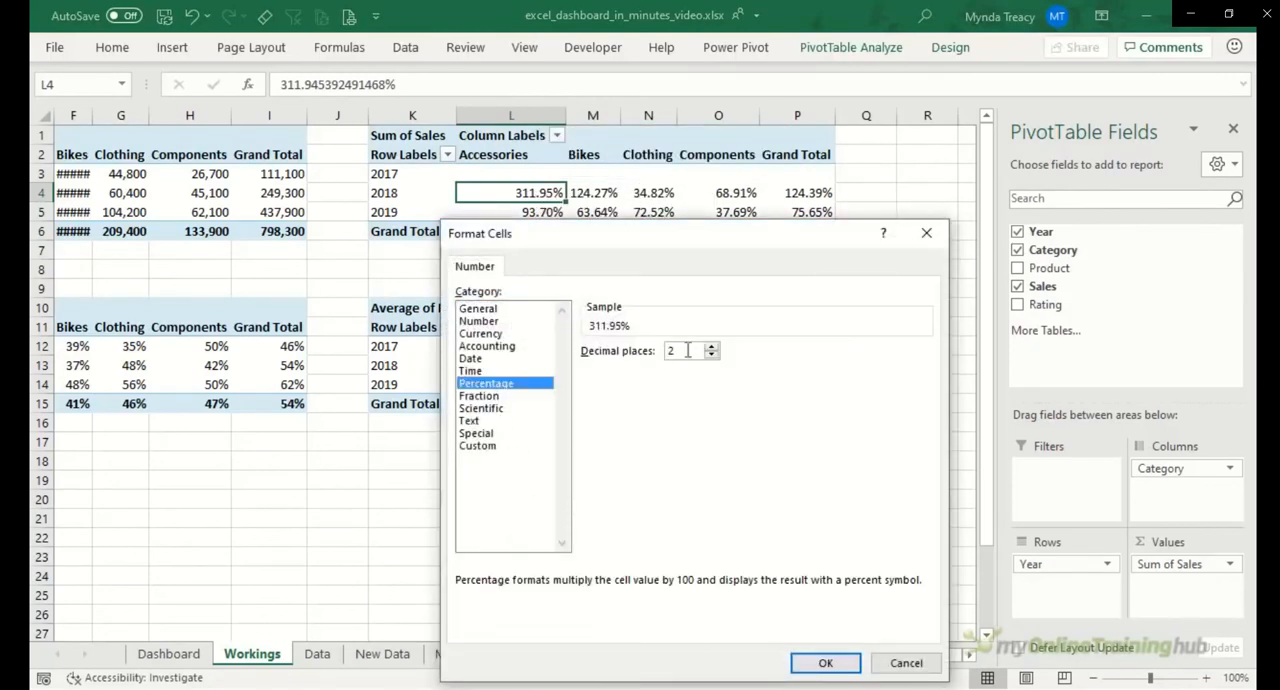
click(826, 663)
click(757, 590)
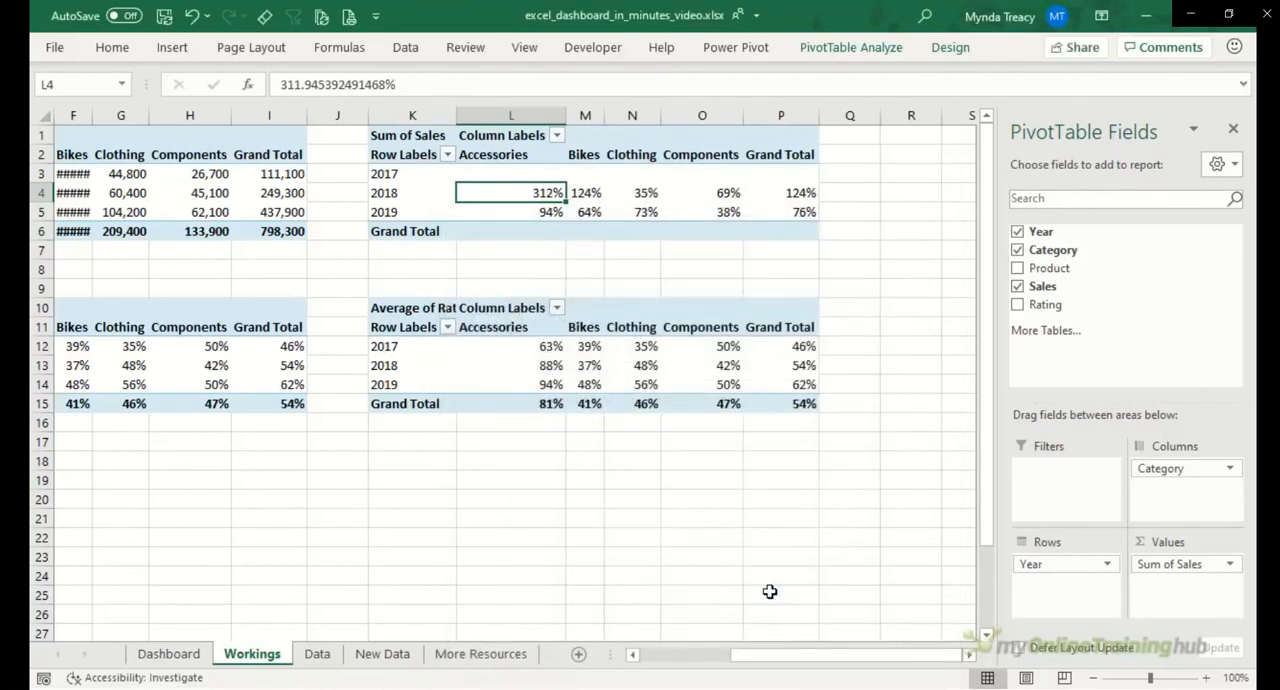
Step: Show the Average of Rating values in the K10 PivotTable as % Difference From, with base field Year and base item (previous)
click(500, 346)
right_click(499, 355)
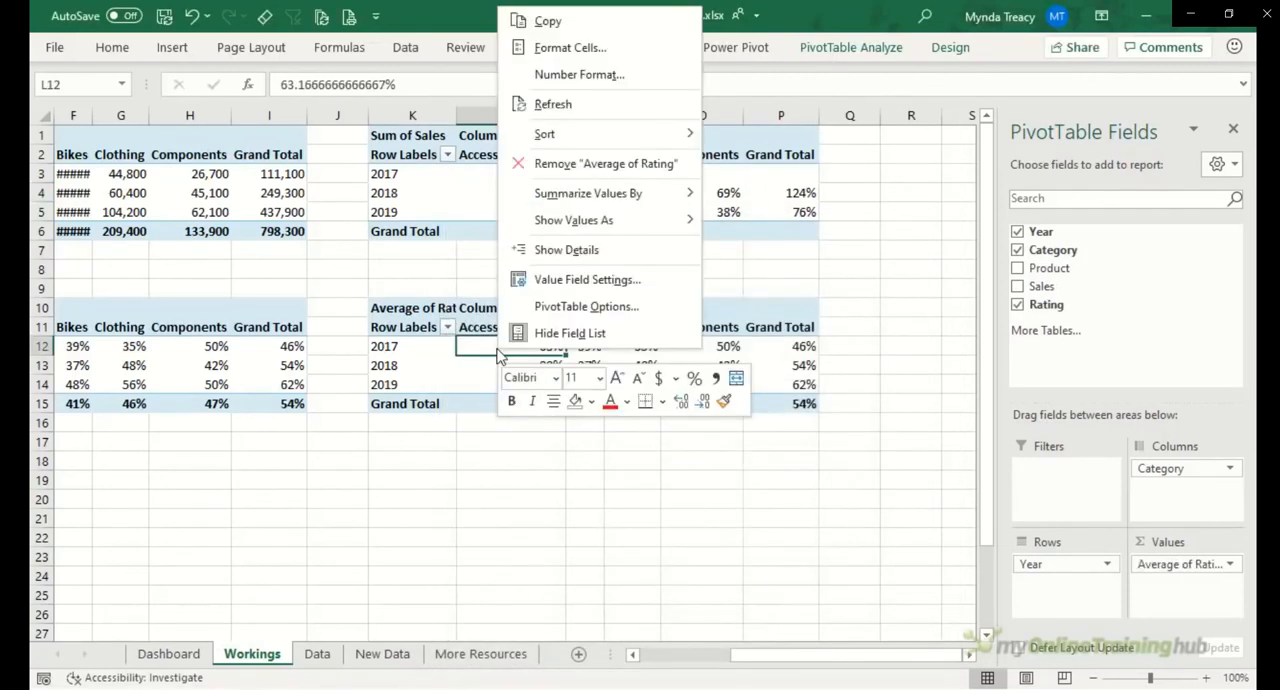
mouse_move(600, 220)
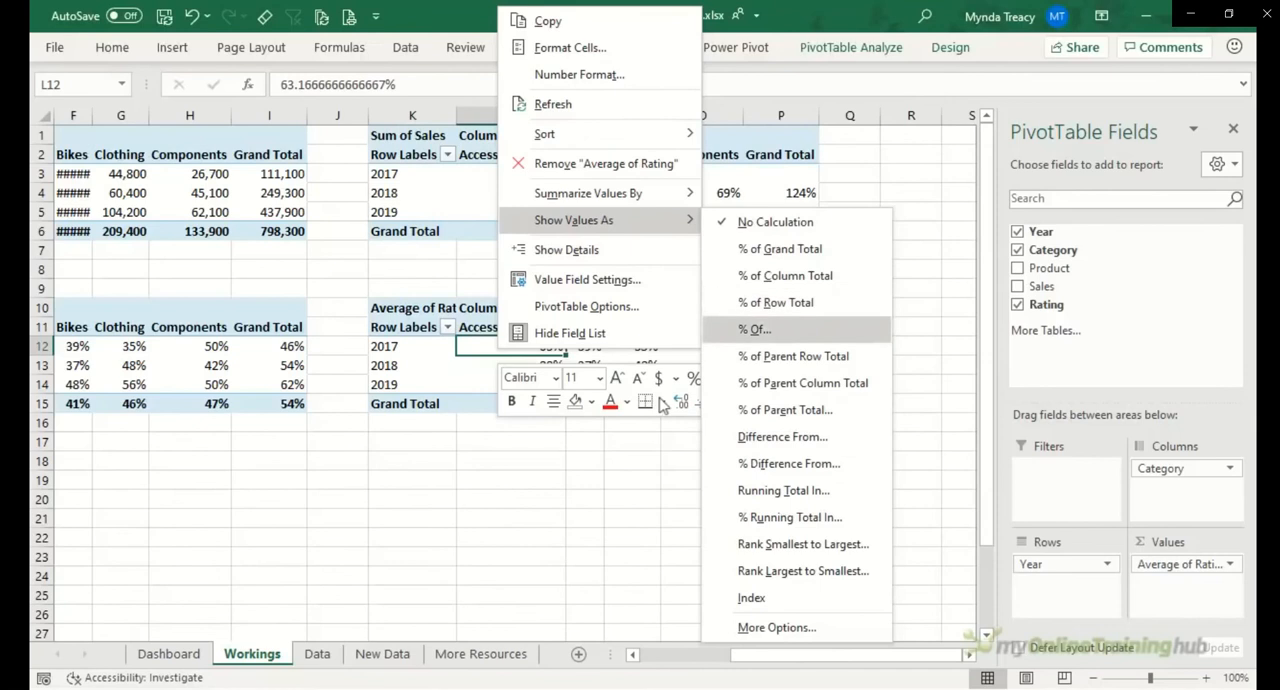
click(871, 464)
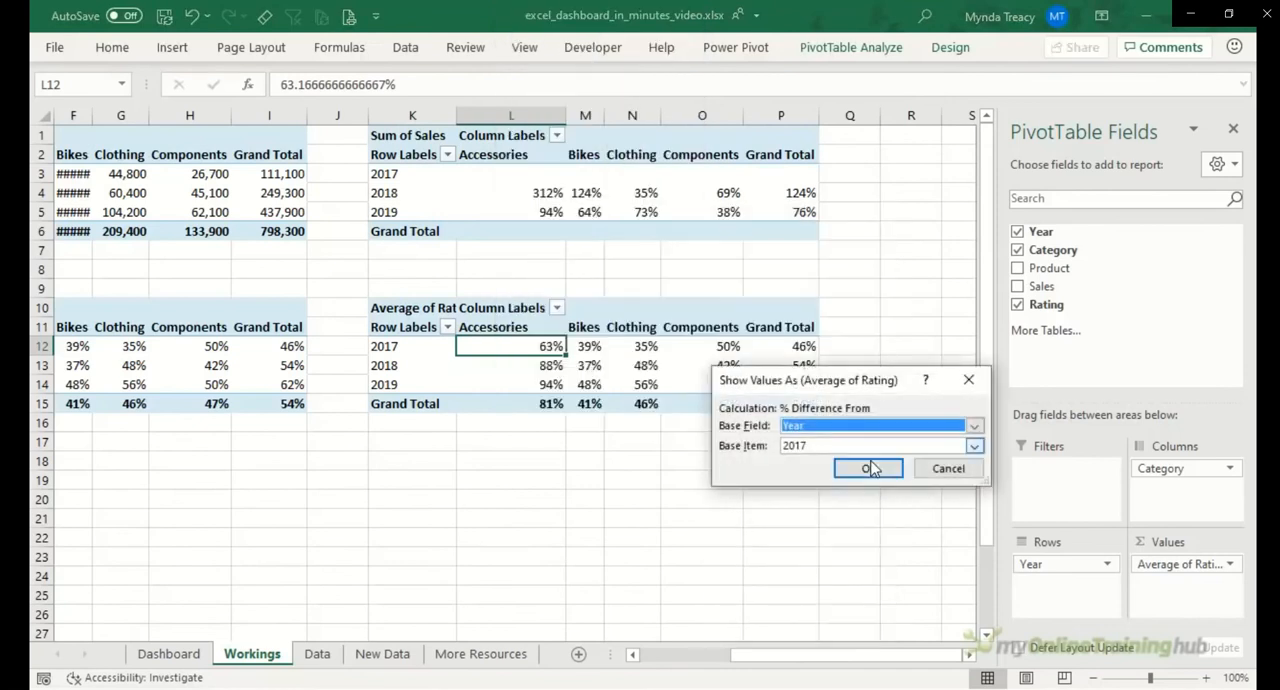
click(972, 447)
click(828, 463)
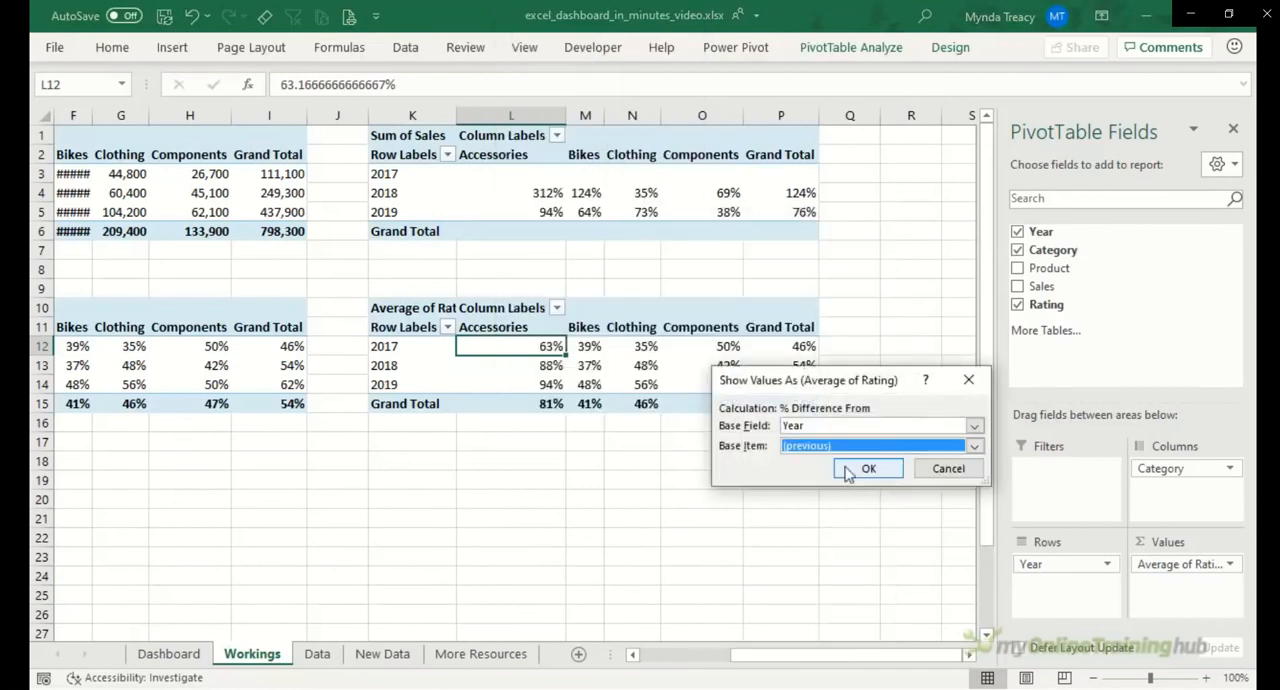
click(851, 468)
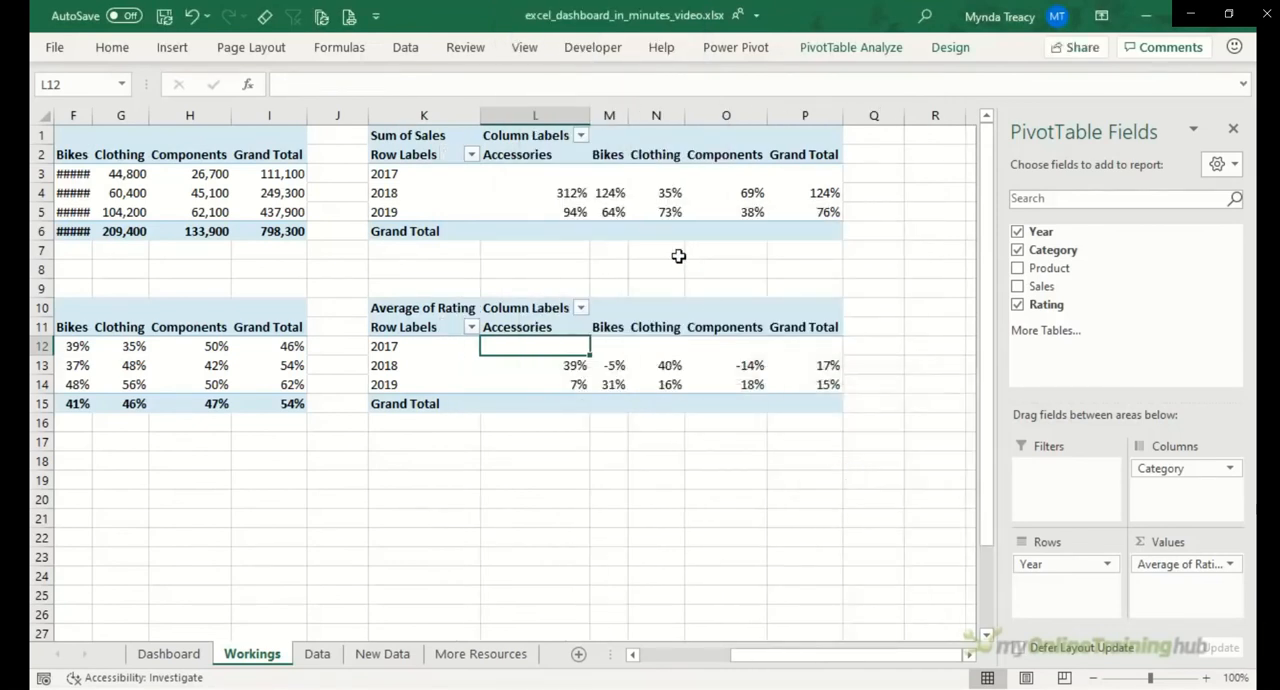
Step: Insert a Clustered Column PivotChart from the sales change PivotTable at K1 and hide all its field buttons
click(665, 194)
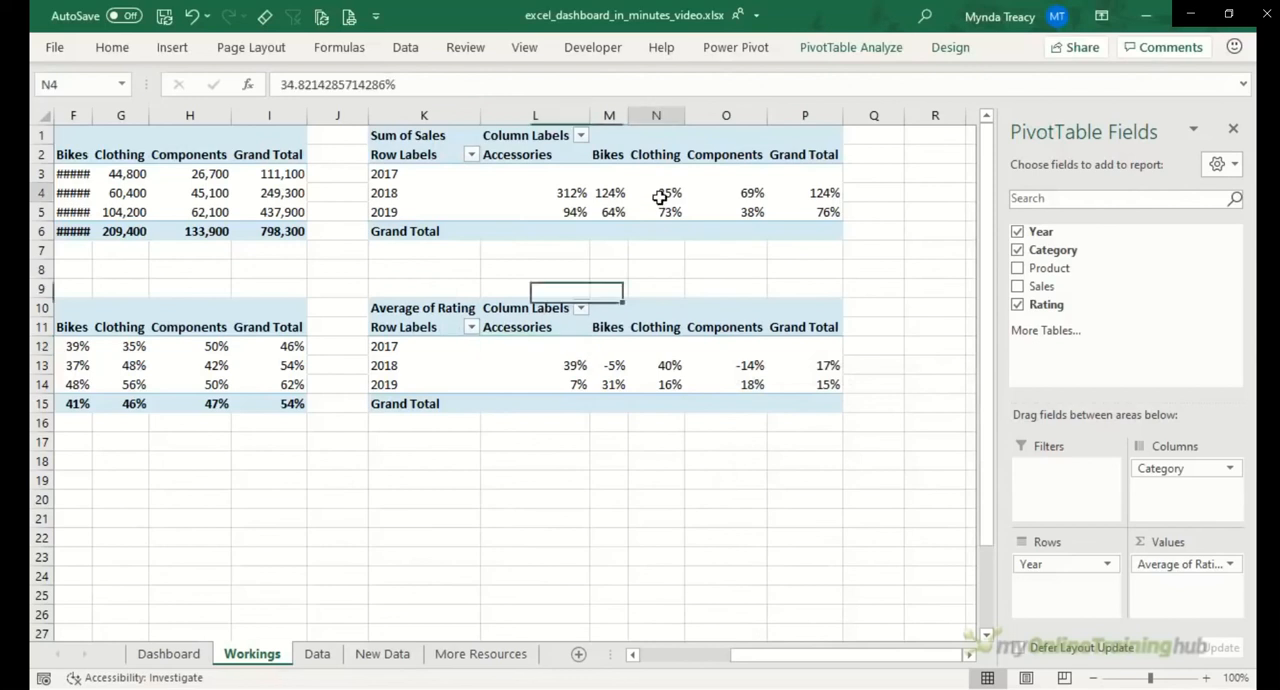
click(838, 50)
click(937, 92)
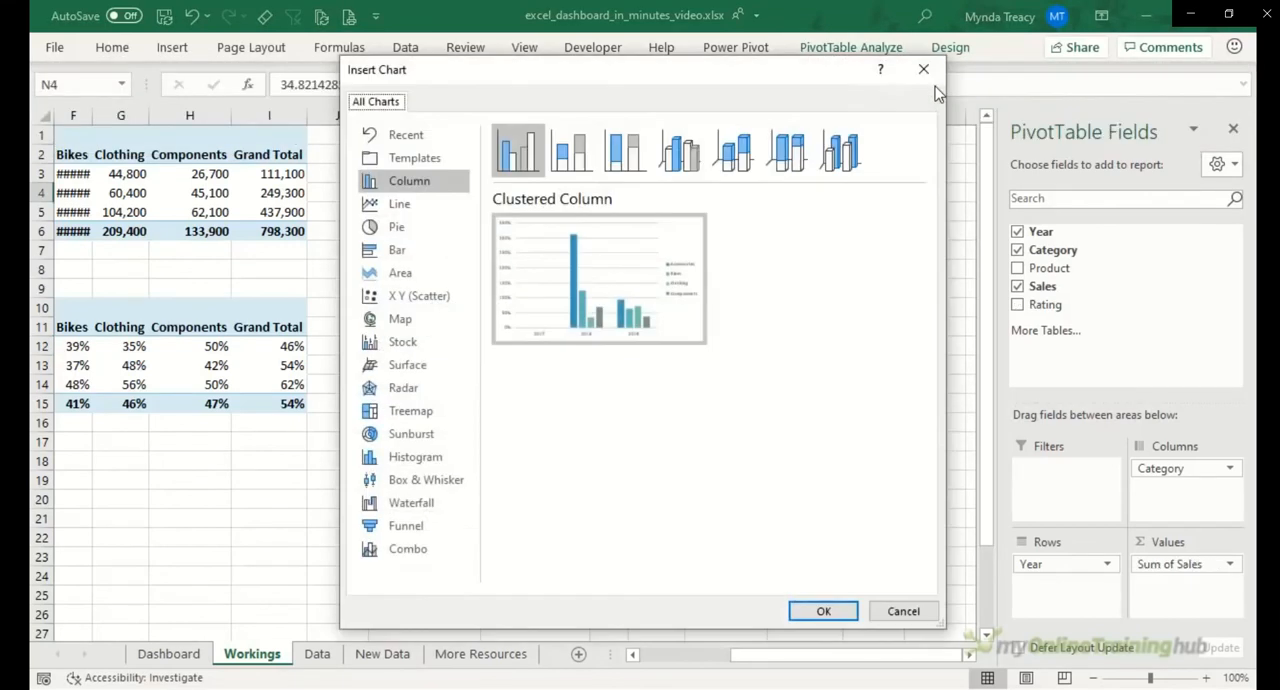
click(808, 612)
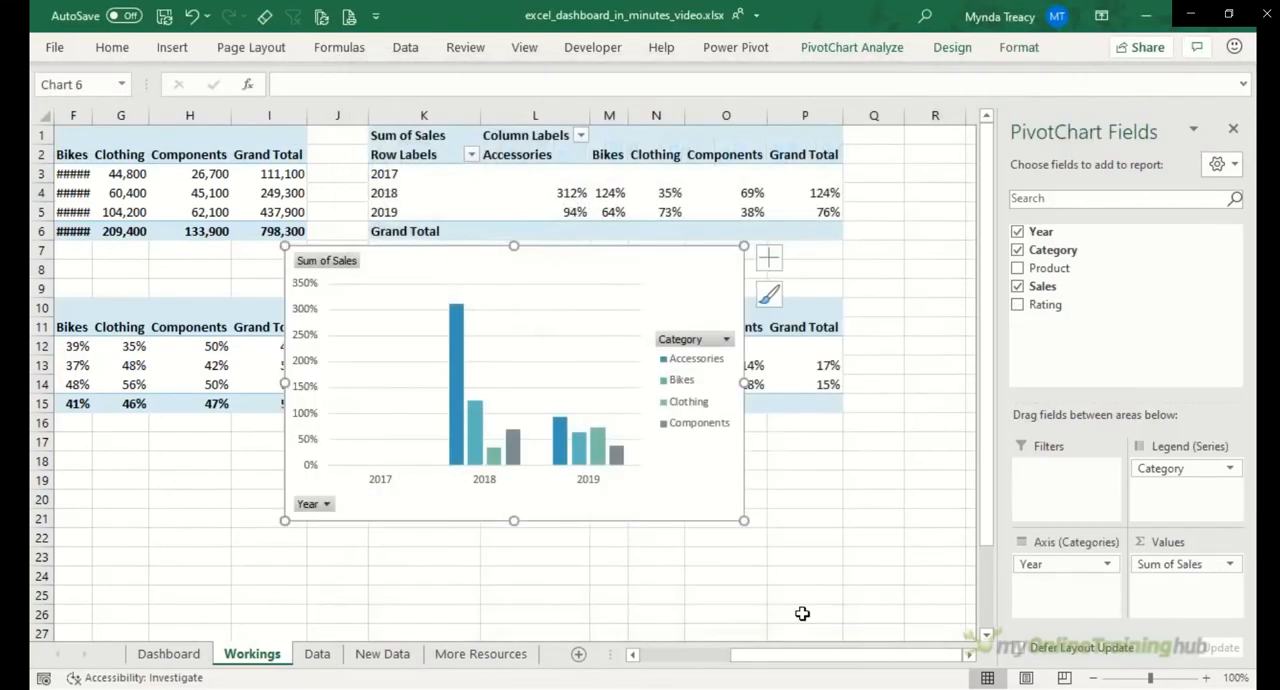
right_click(340, 262)
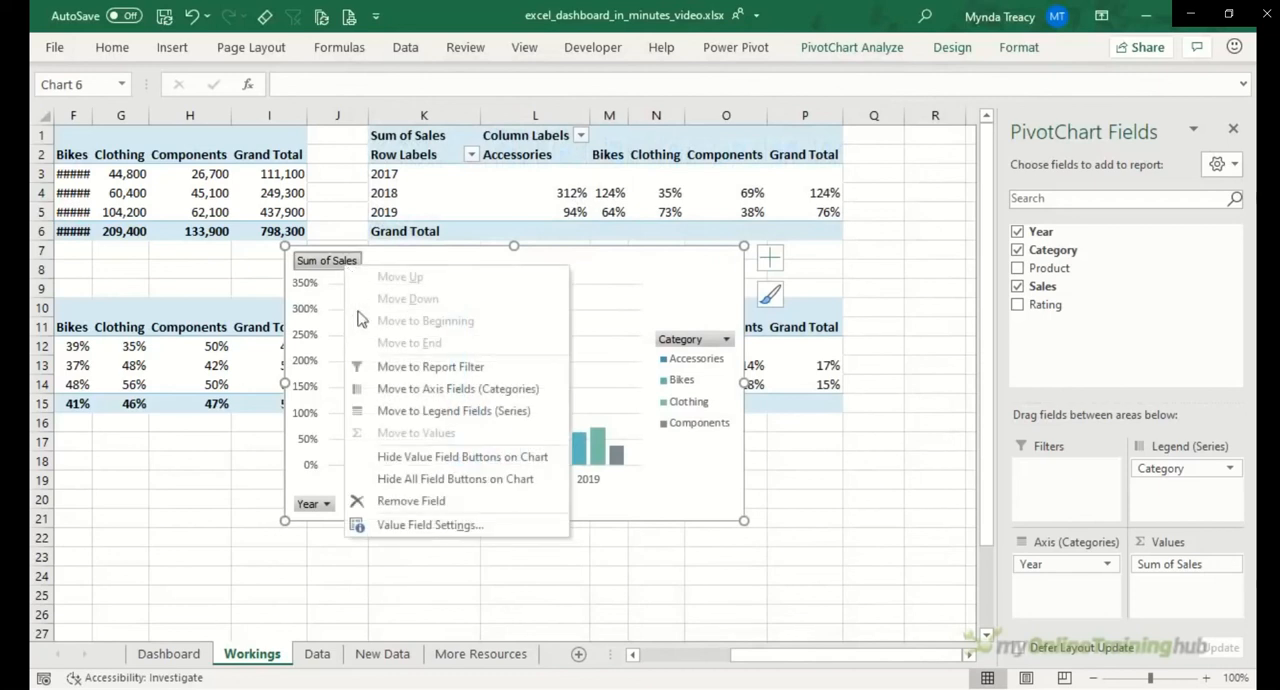
click(405, 476)
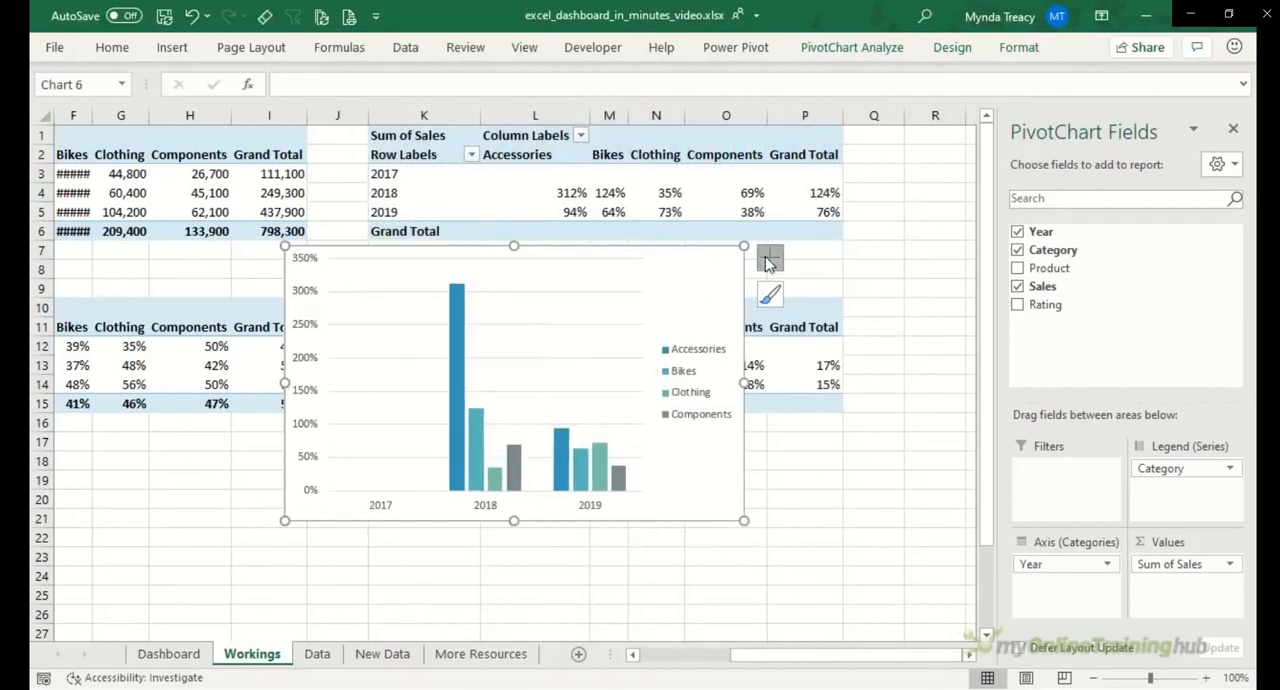
Step: Remove the sales change chart's primary vertical axis, gridlines and legend, and add a chart title and data labels
click(768, 262)
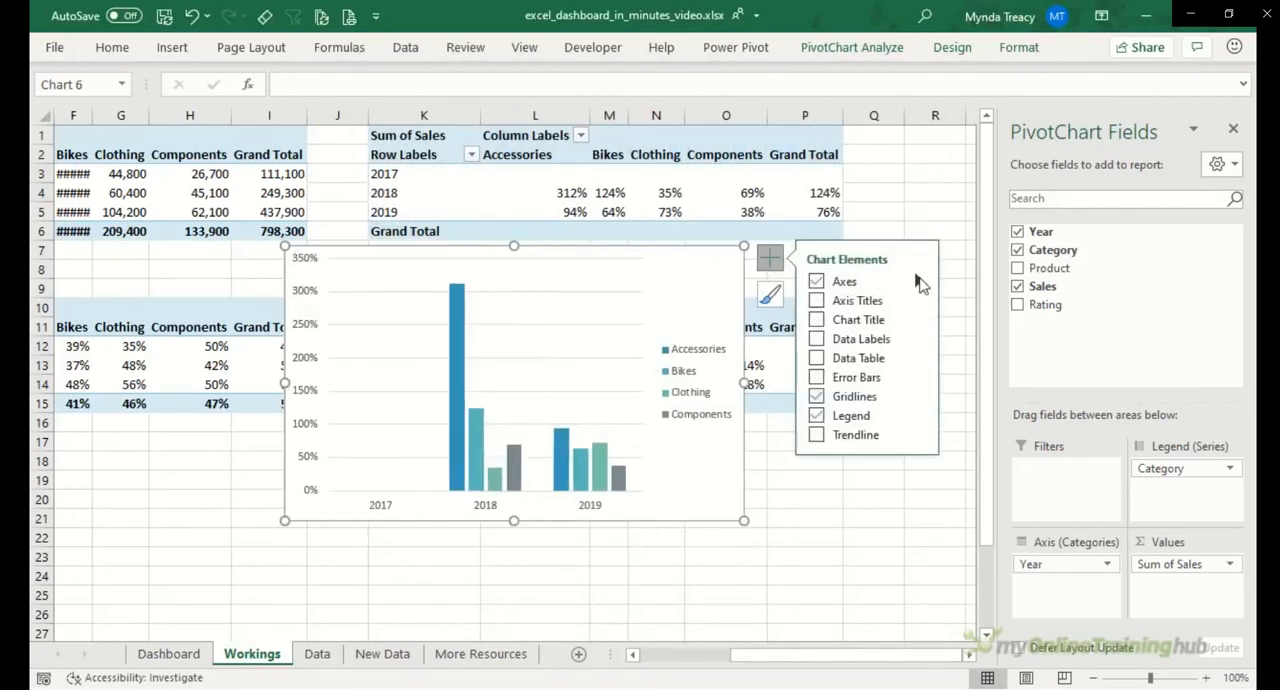
mouse_move(921, 285)
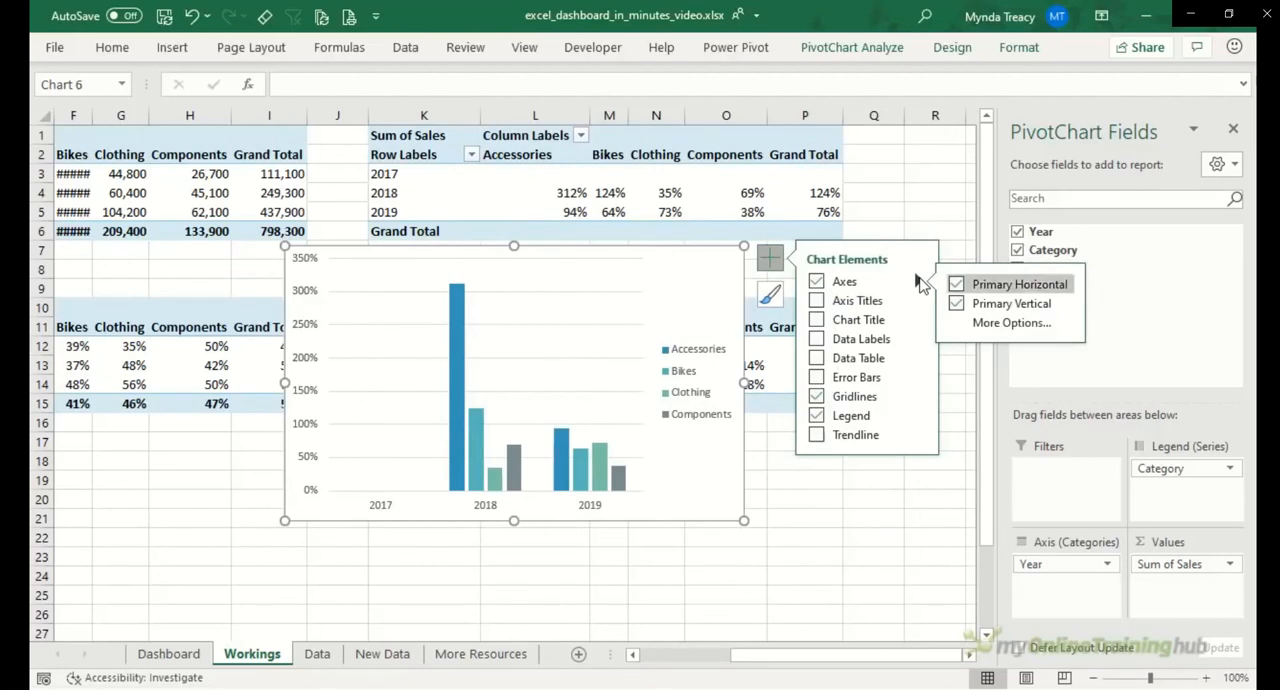
click(957, 304)
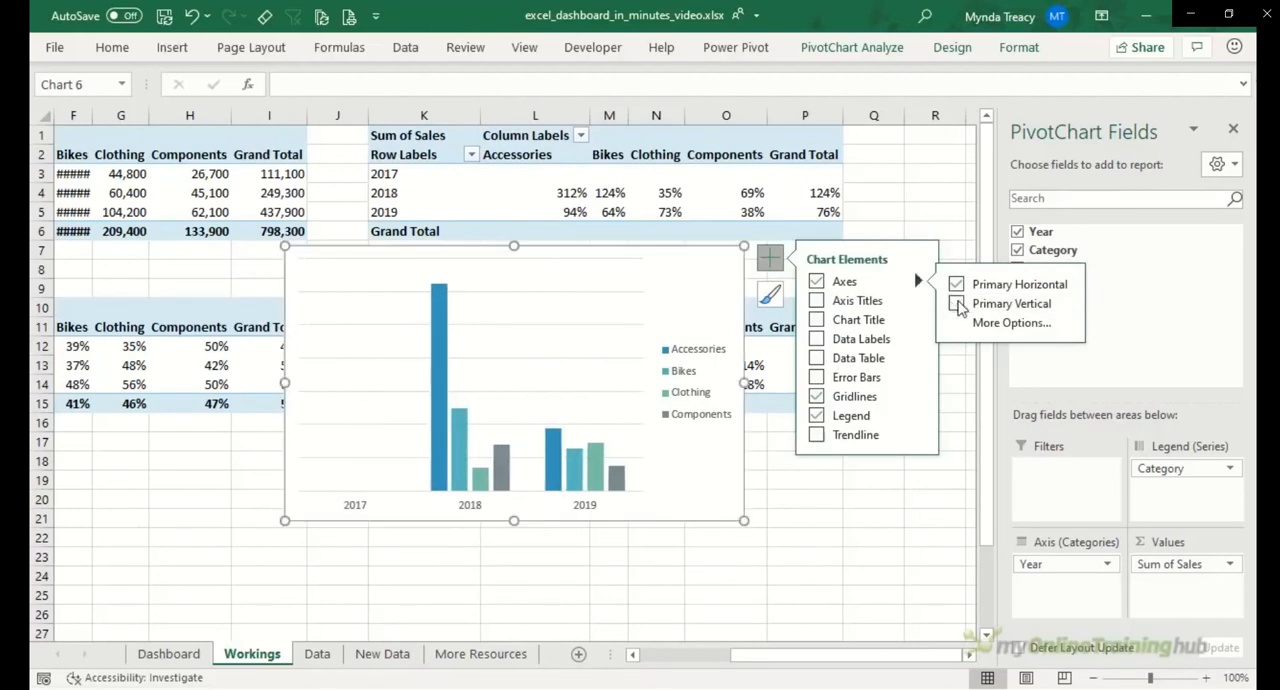
click(817, 320)
click(817, 339)
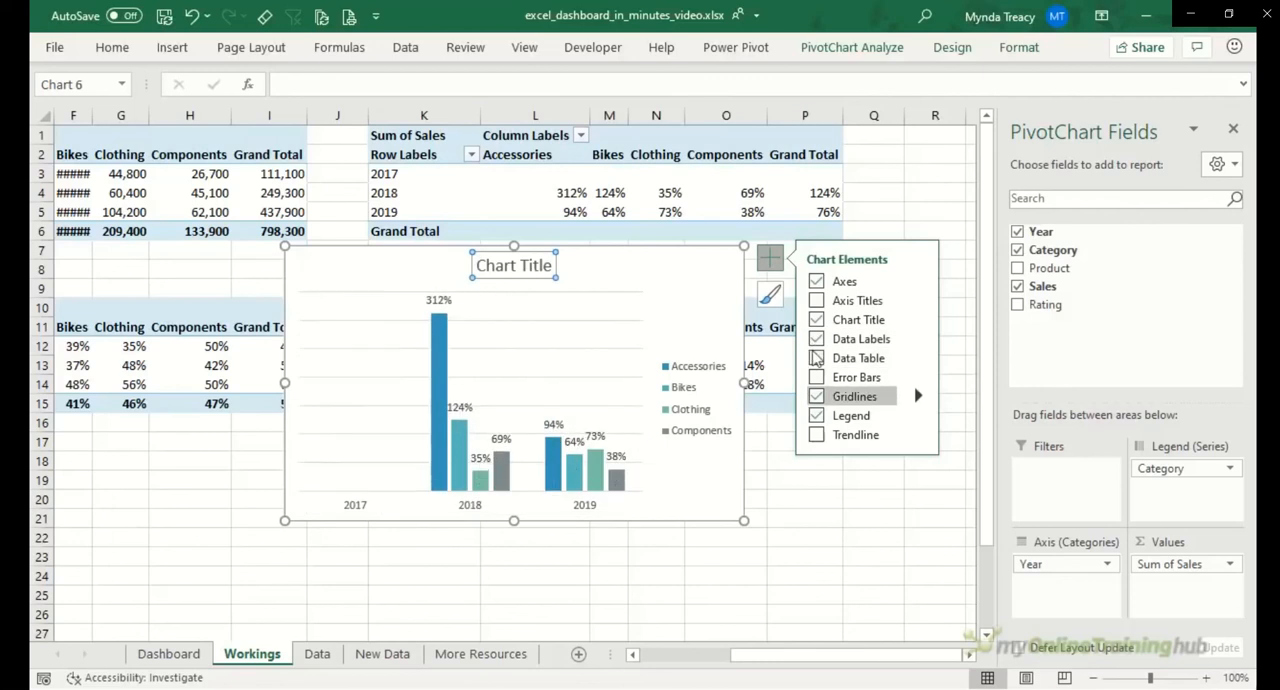
click(817, 397)
click(817, 416)
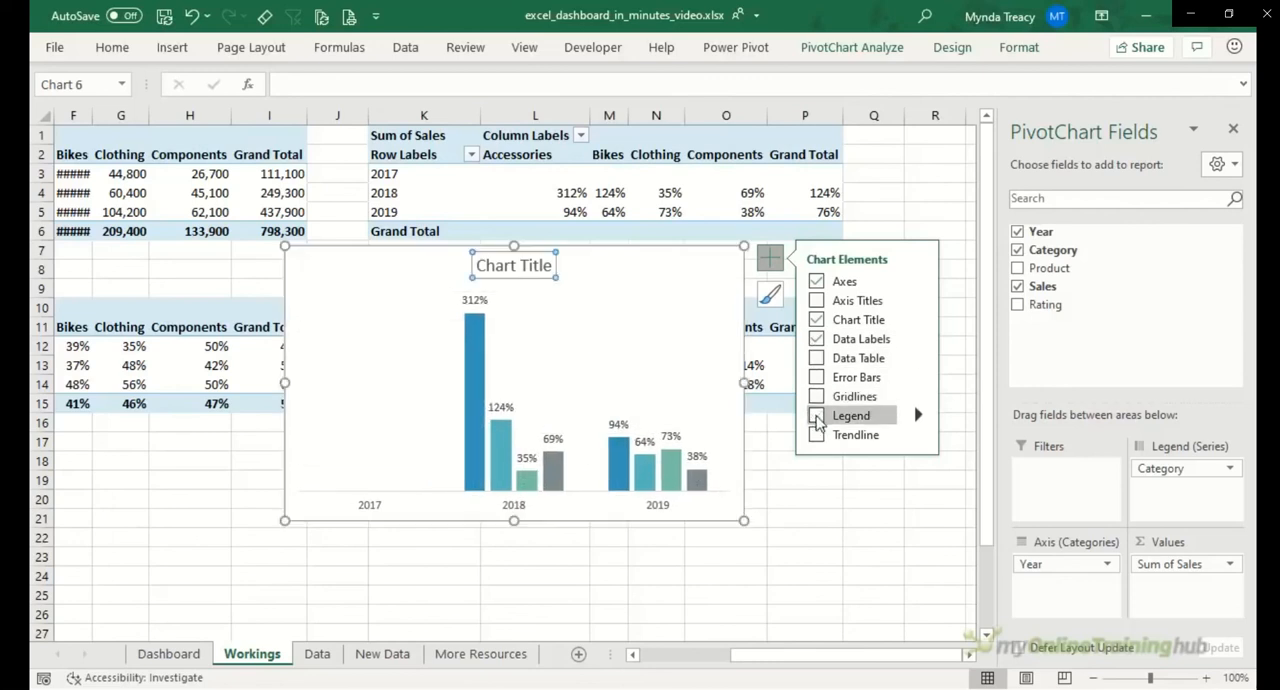
Step: Set the label position of the sales change chart's horizontal axis to Low
click(370, 512)
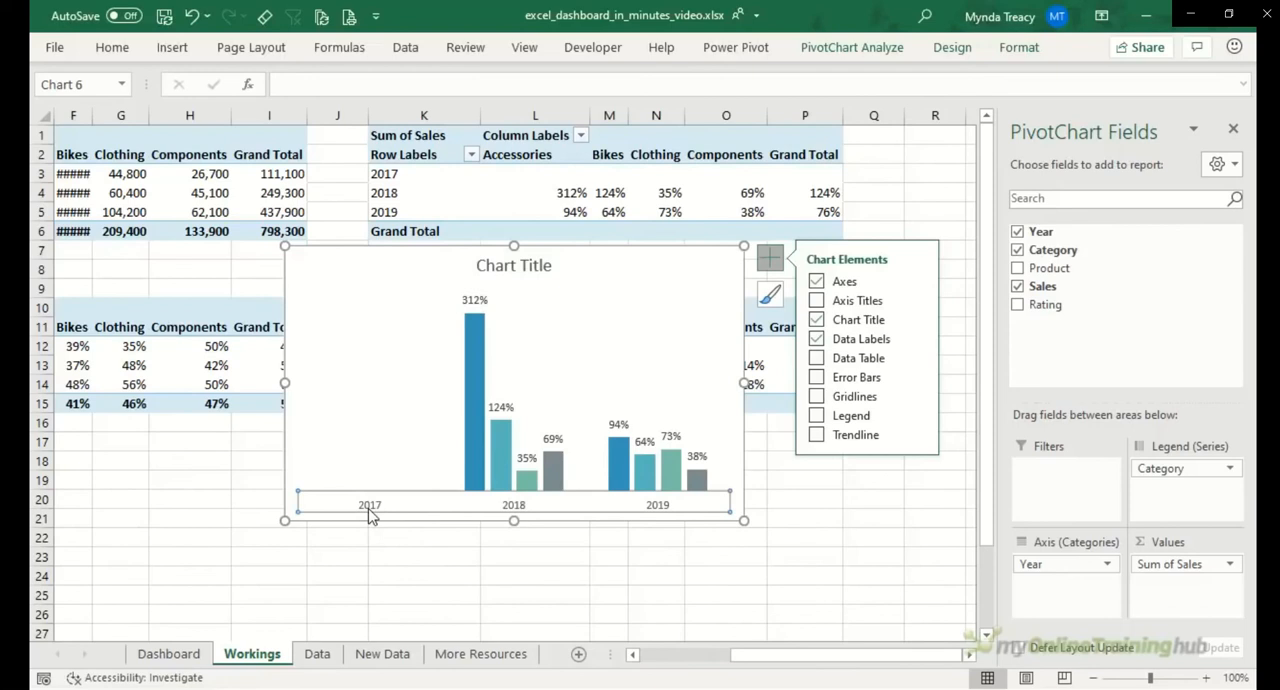
double_click(370, 513)
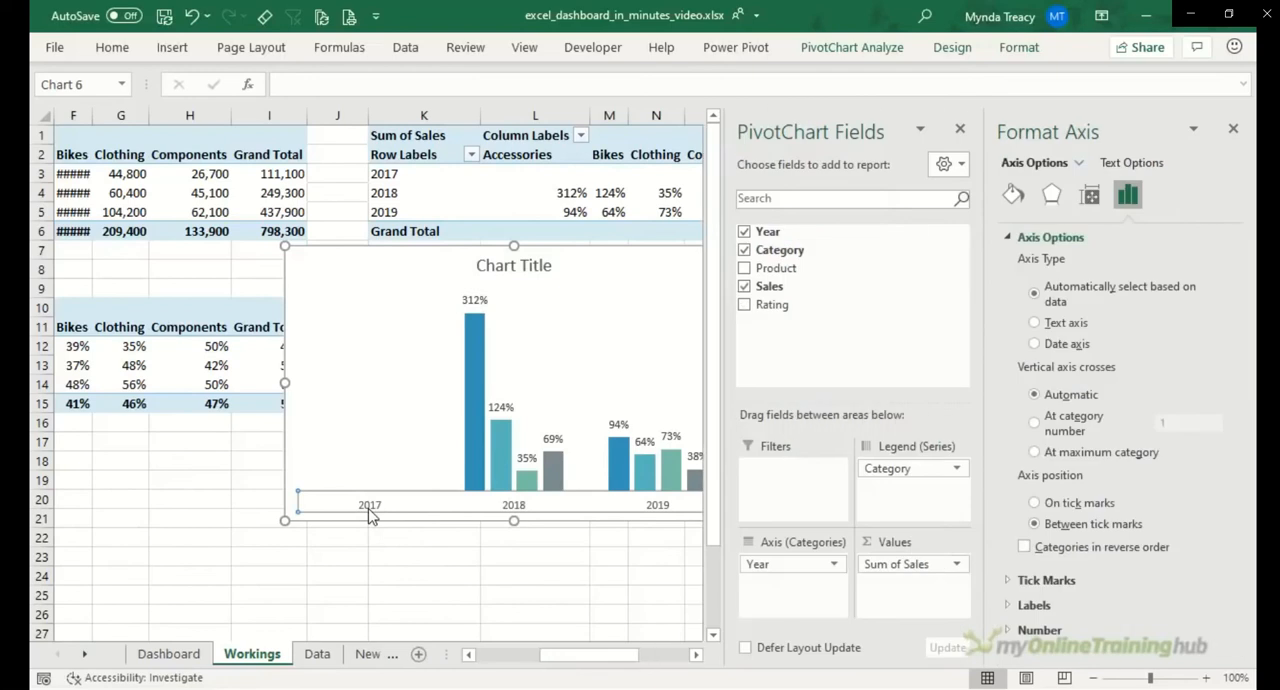
click(1036, 605)
click(1215, 608)
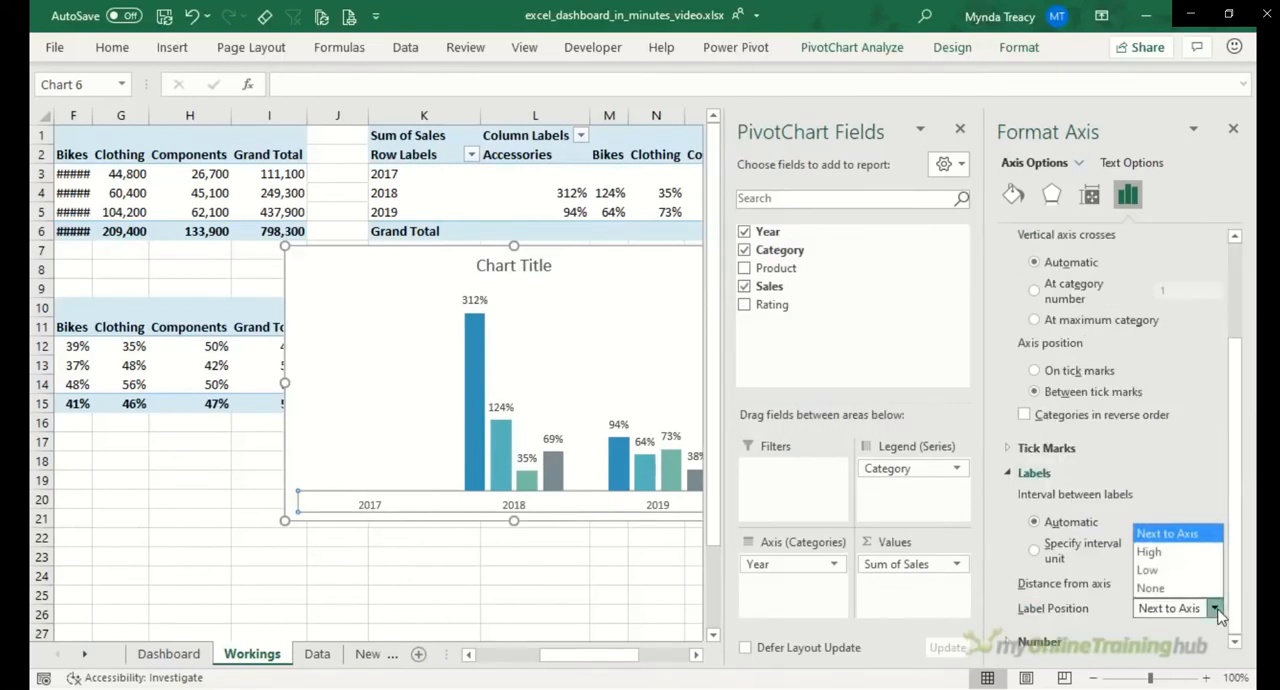
click(1181, 575)
click(1234, 132)
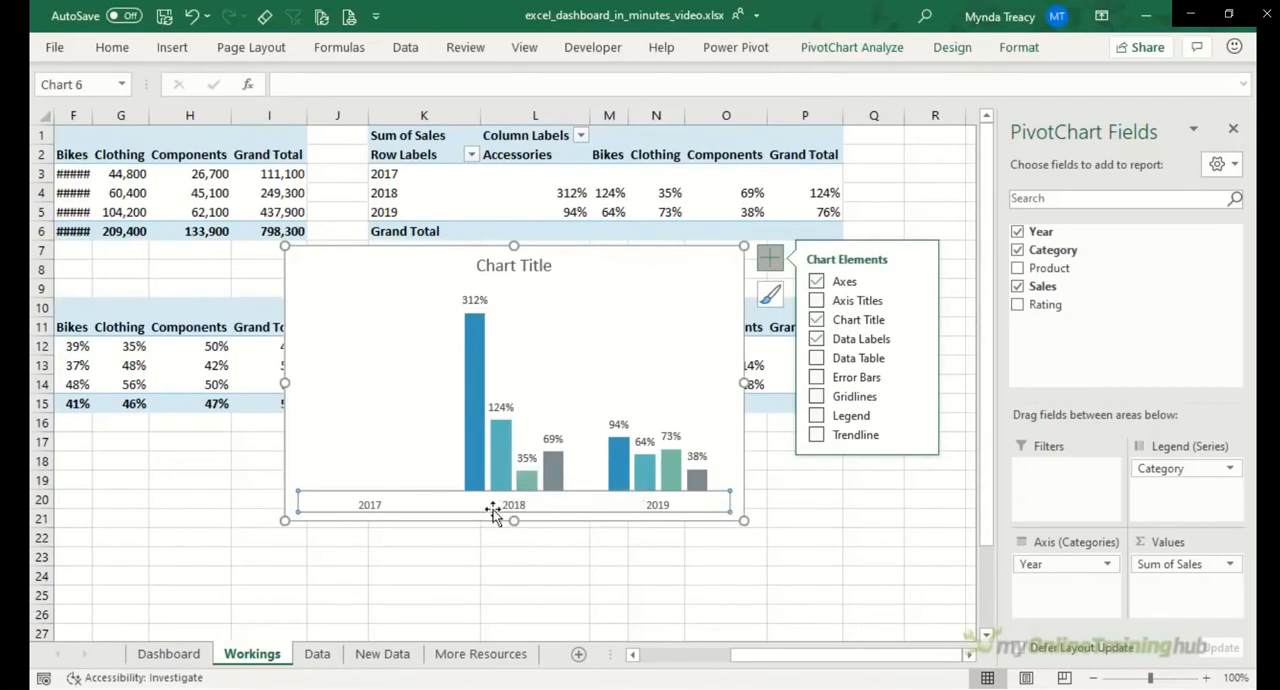
Step: Title the sales change chart "Sales Change Year on Year"
click(485, 268)
triple_click(482, 268)
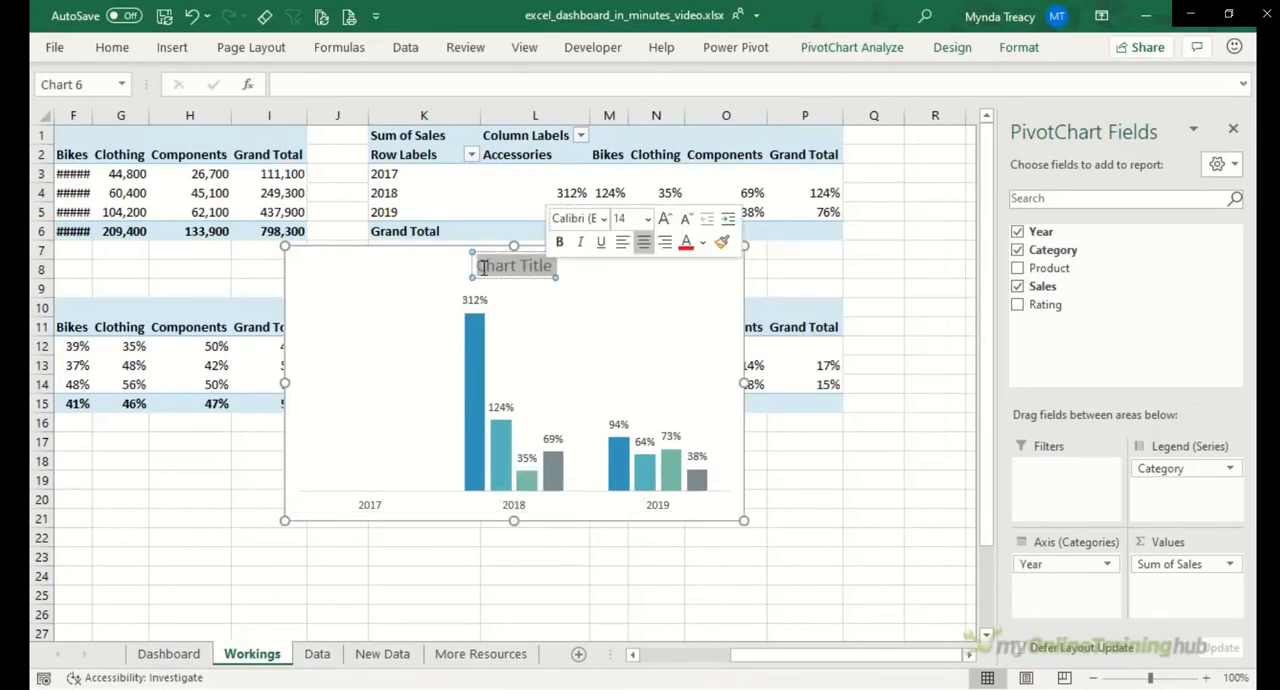
text(Sales Change Year on Year)
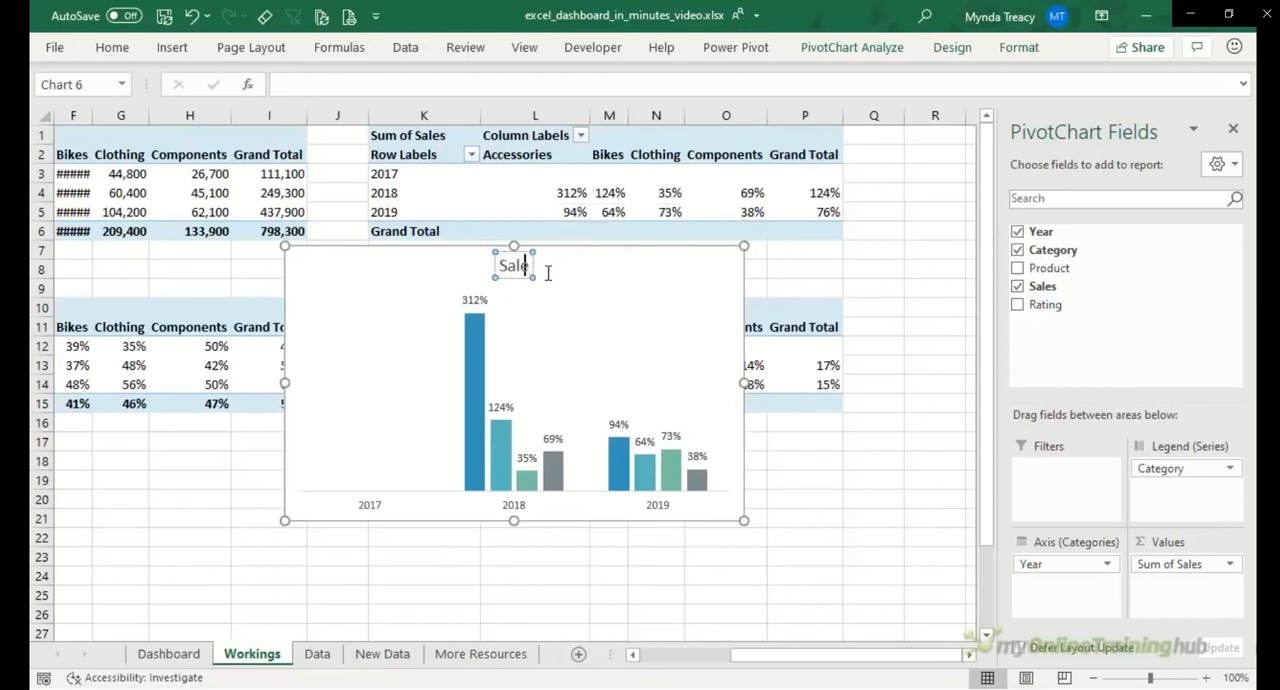
Step: Move the Sales Change Year on Year chart from the Workings sheet to cell K3 on the Dashboard sheet
click(650, 245)
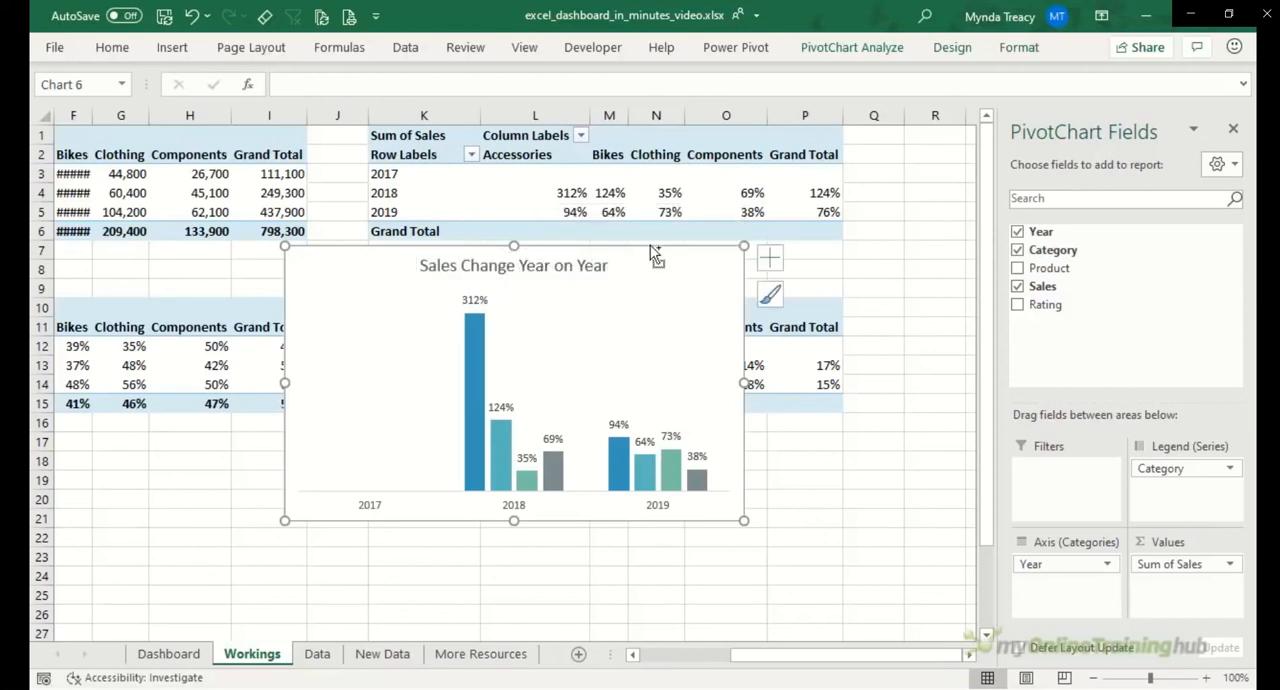
key(ctrl+x)
click(170, 655)
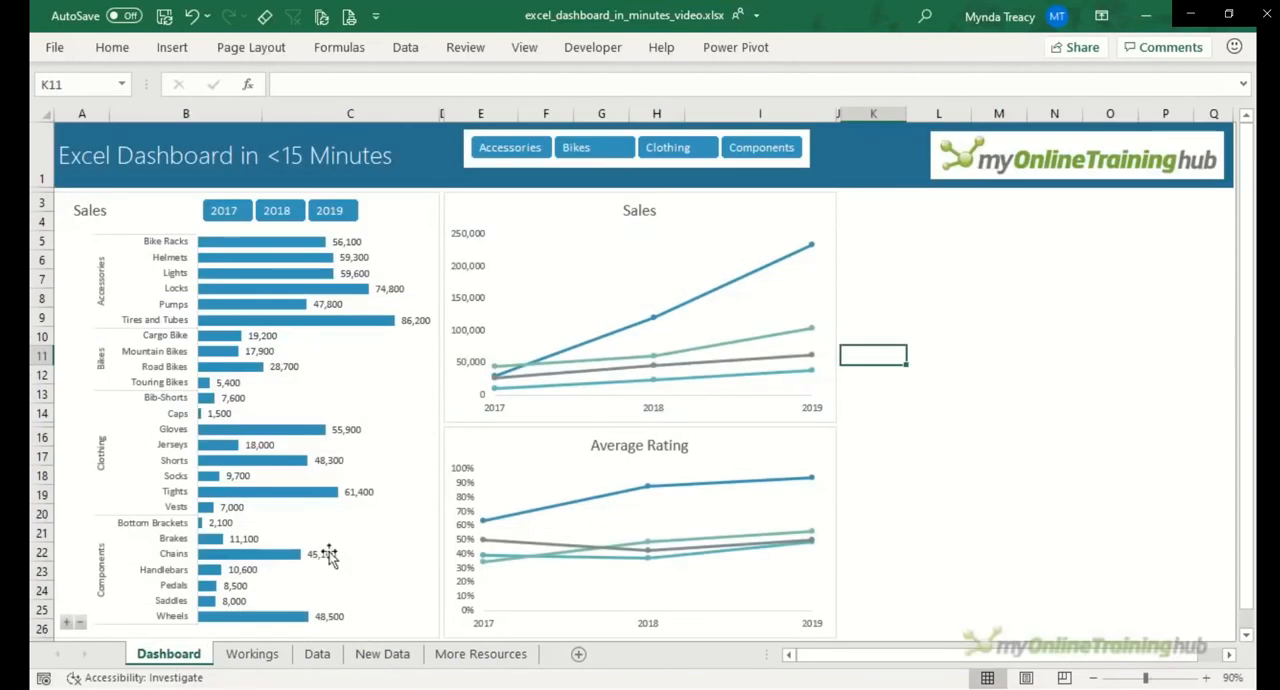
click(869, 203)
key(ctrl+v)
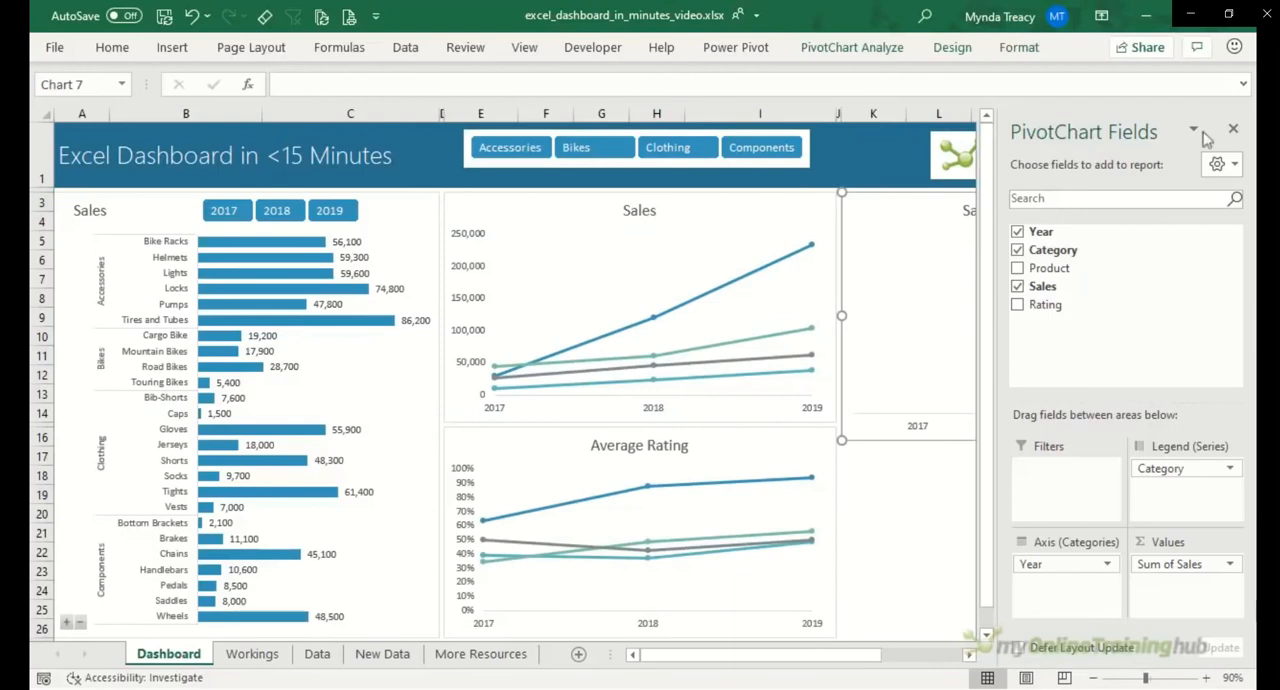
Step: Close the PivotChart field list and shrink the Sales Change Year on Year chart to end at column Q, level with the Sales line chart's lower edge
click(1233, 130)
click(1232, 656)
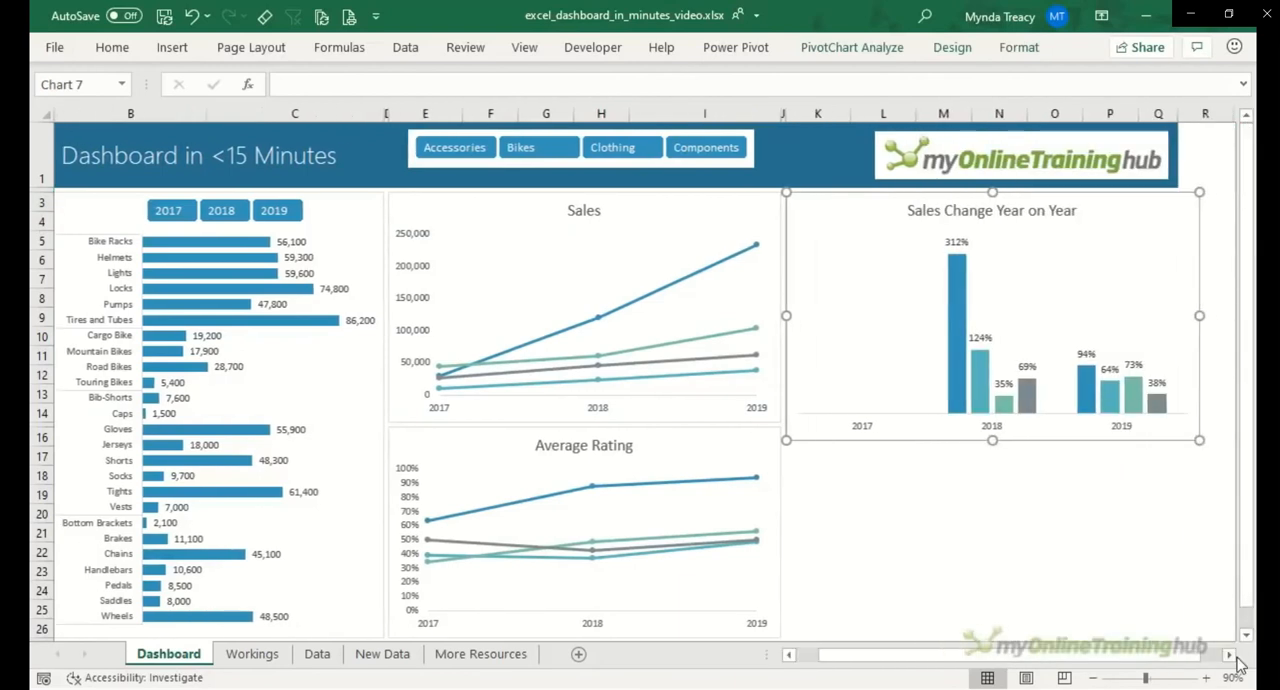
drag(1198, 440, 1178, 421)
click(1006, 470)
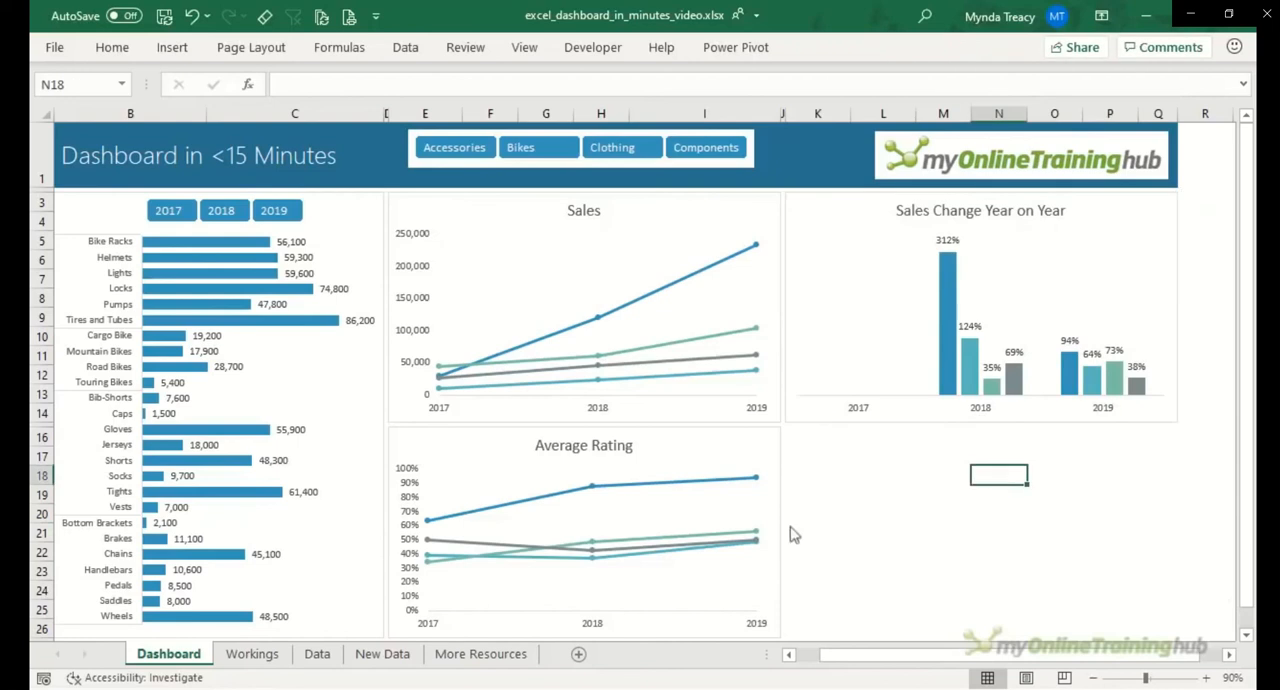
Step: Insert a Clustered Column PivotChart from the Average of Rating change PivotTable at K10 on the Workings sheet and hide all its field buttons
click(260, 656)
click(518, 356)
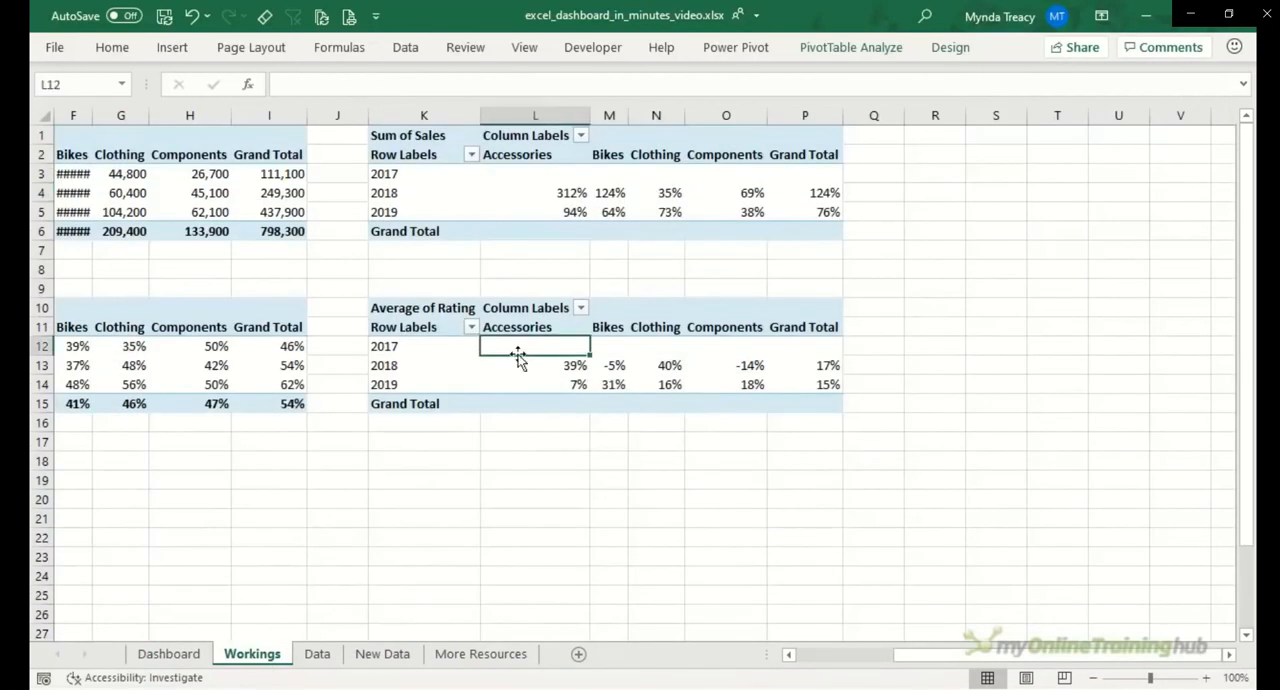
click(822, 49)
click(952, 95)
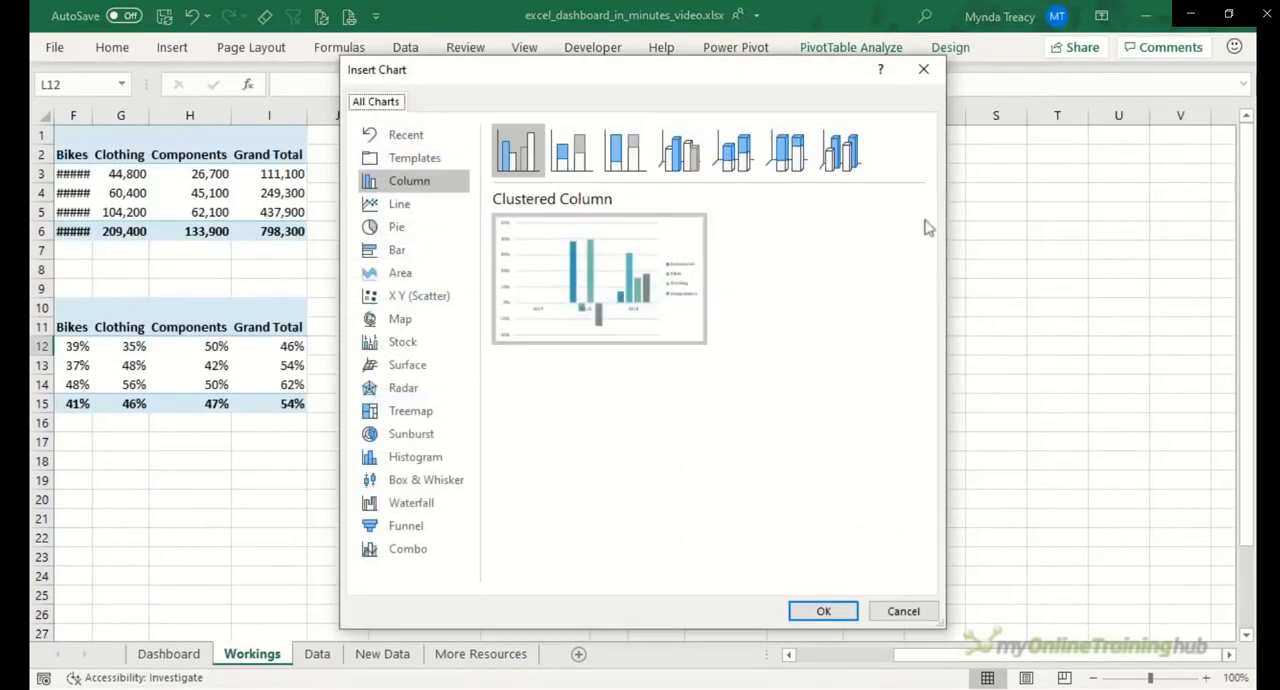
click(823, 611)
right_click(497, 268)
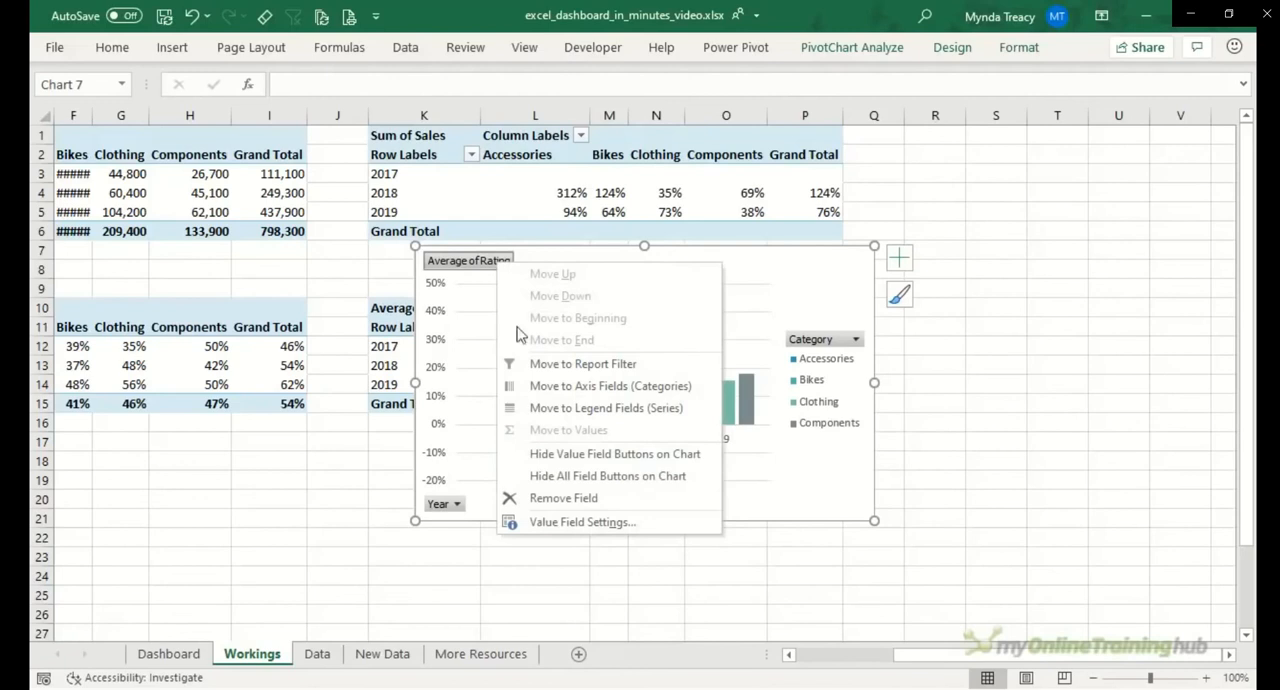
click(580, 472)
Step: Remove the rating change chart's vertical axis, gridlines and legend, and add a chart title and data labels
click(899, 258)
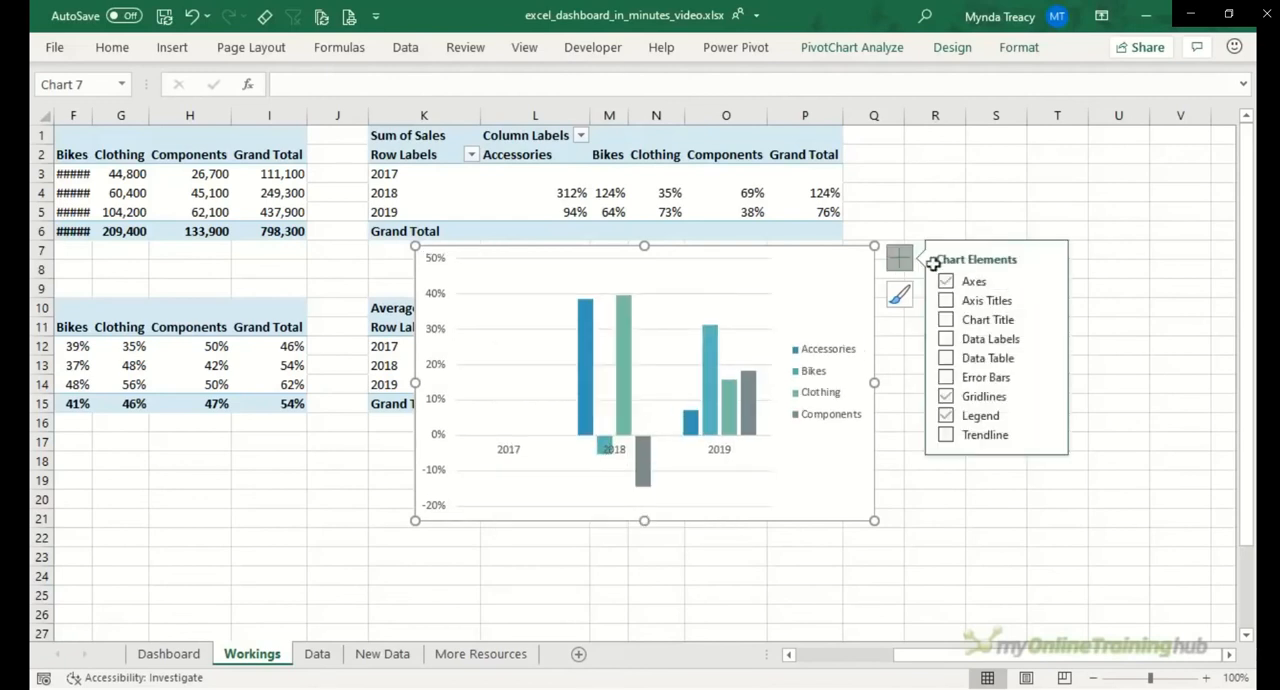
click(1047, 281)
click(1085, 304)
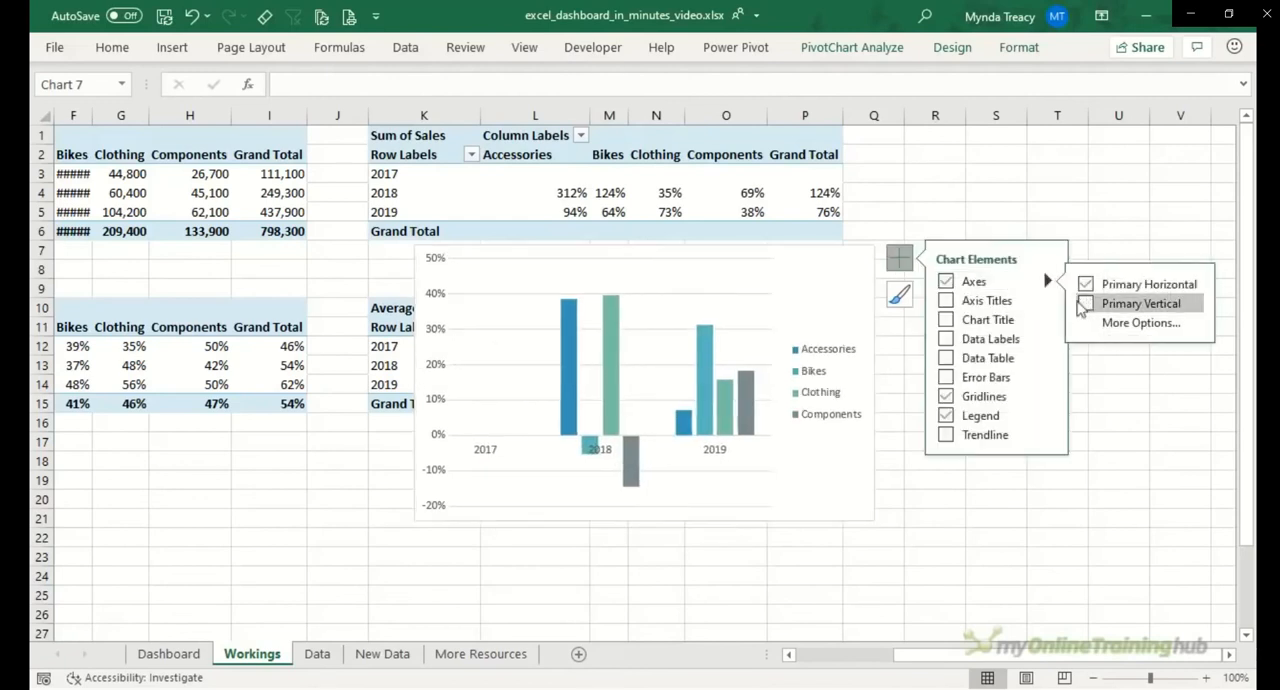
click(946, 319)
click(946, 339)
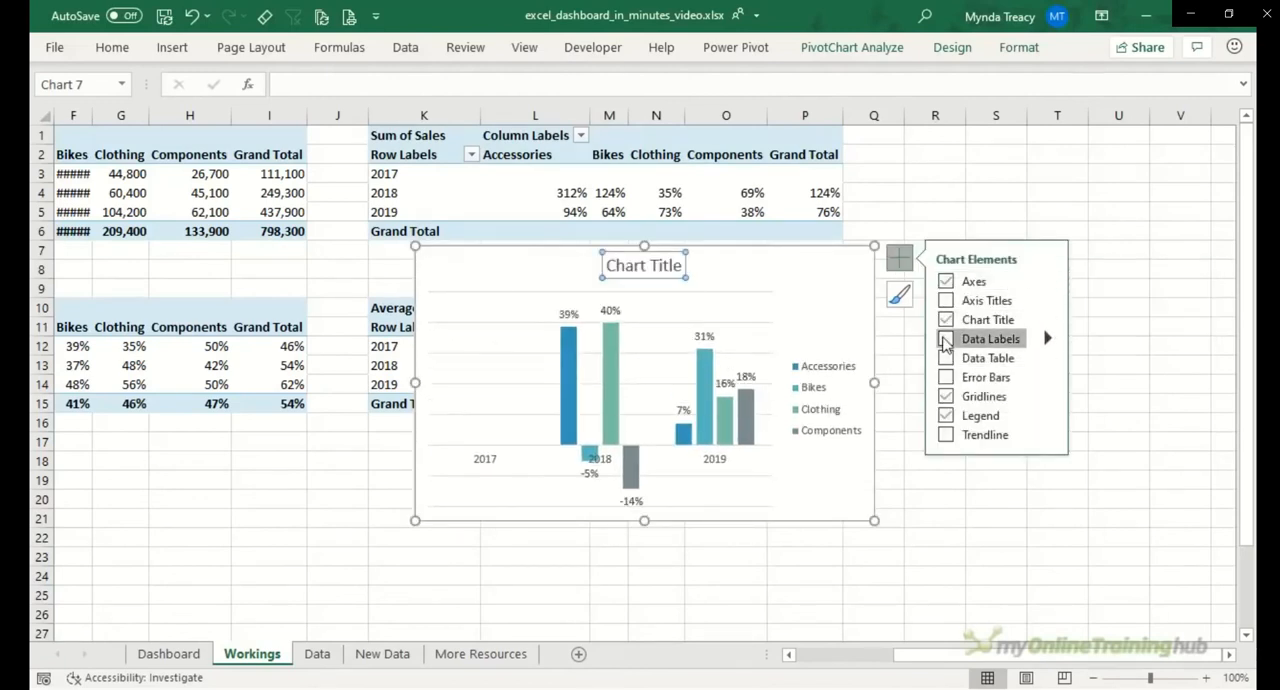
click(946, 396)
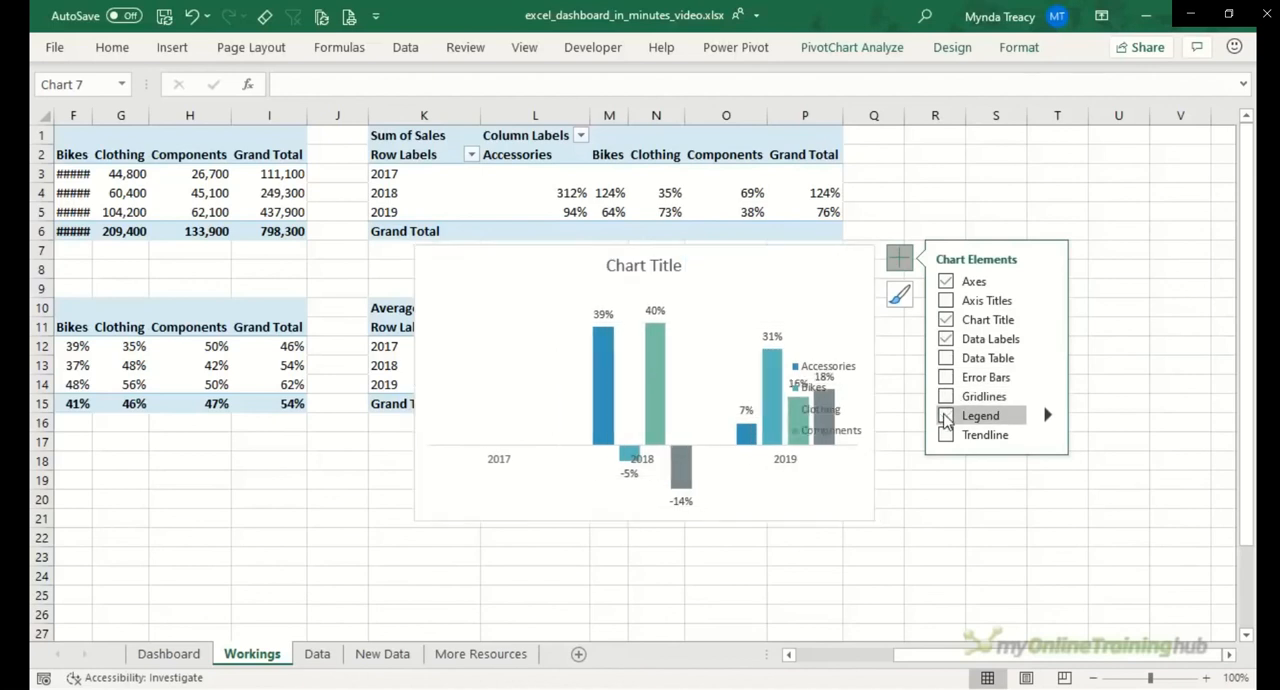
click(946, 416)
Step: Set the rating change chart's horizontal axis label position to Low, placing the years beneath the negative columns
click(499, 466)
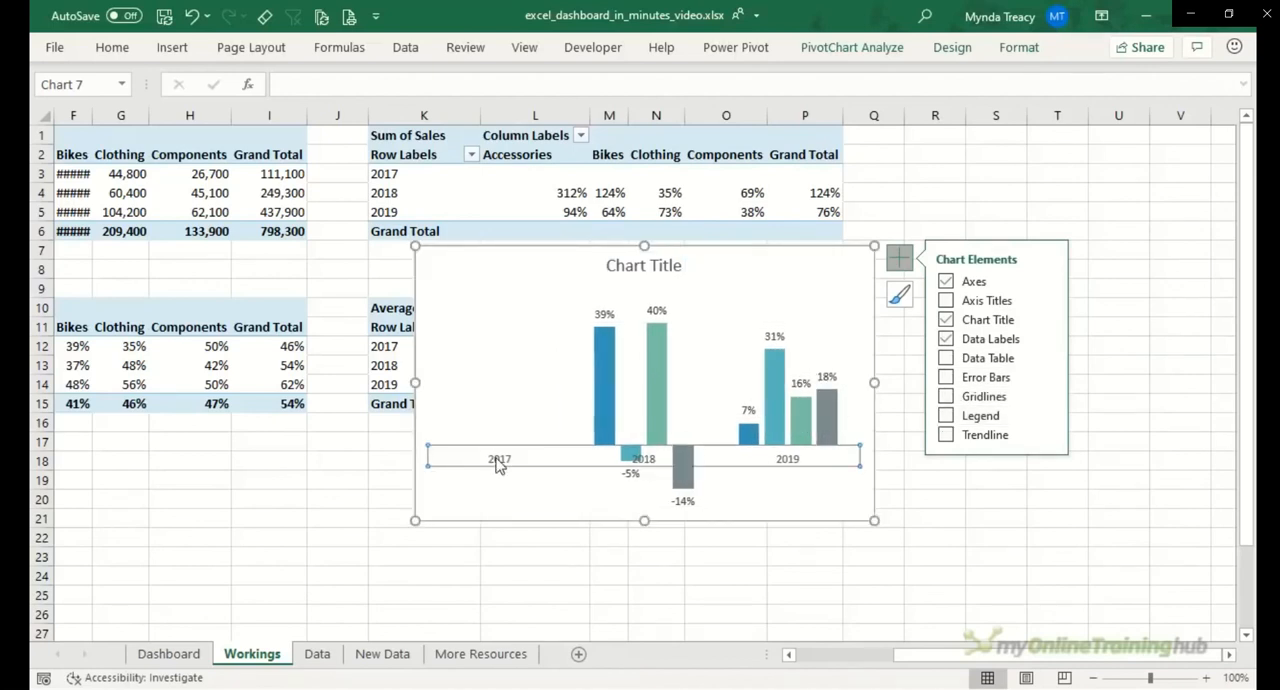
double_click(499, 466)
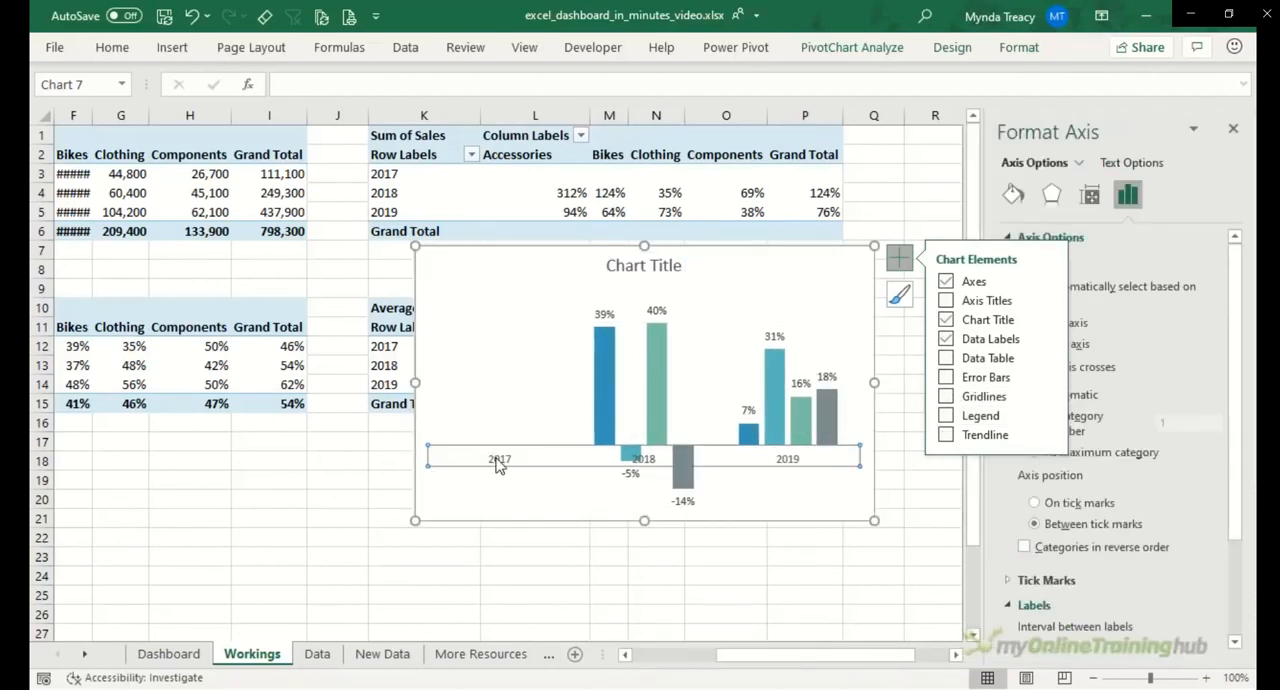
scroll(1200, 610, down, 3)
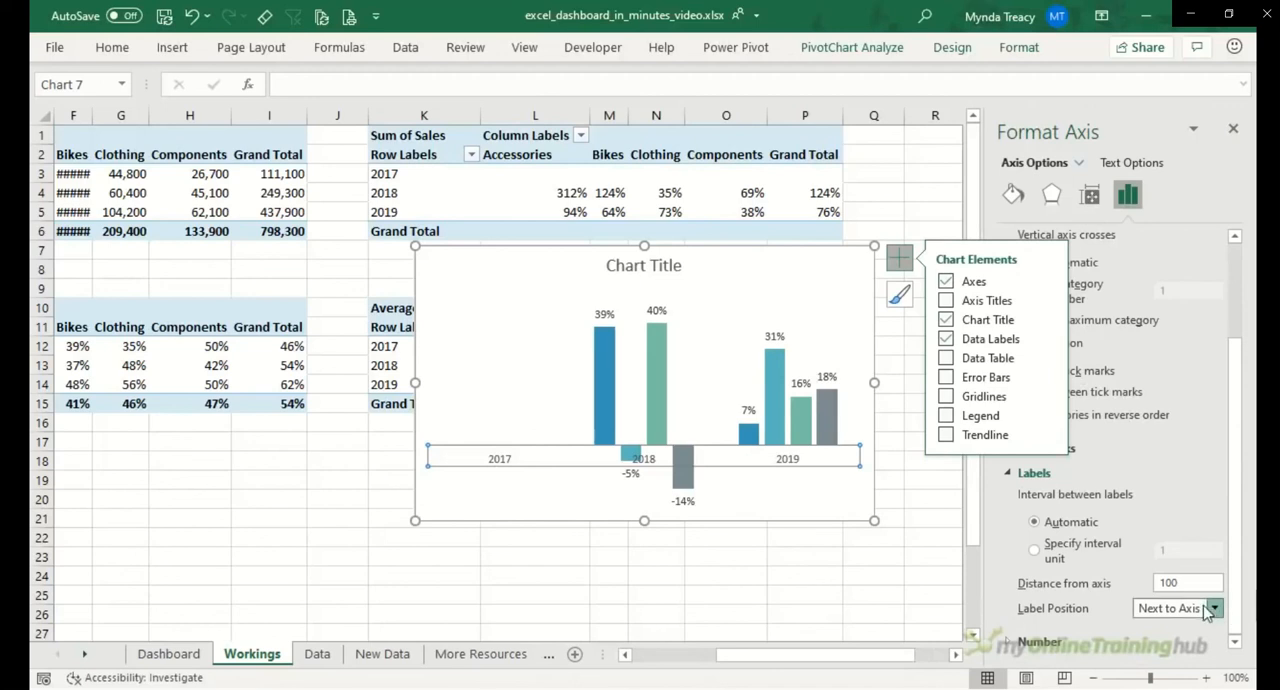
click(1212, 609)
click(1202, 571)
Step: Title the rating change chart "Average Rating Change Year on Year"
drag(606, 266, 720, 258)
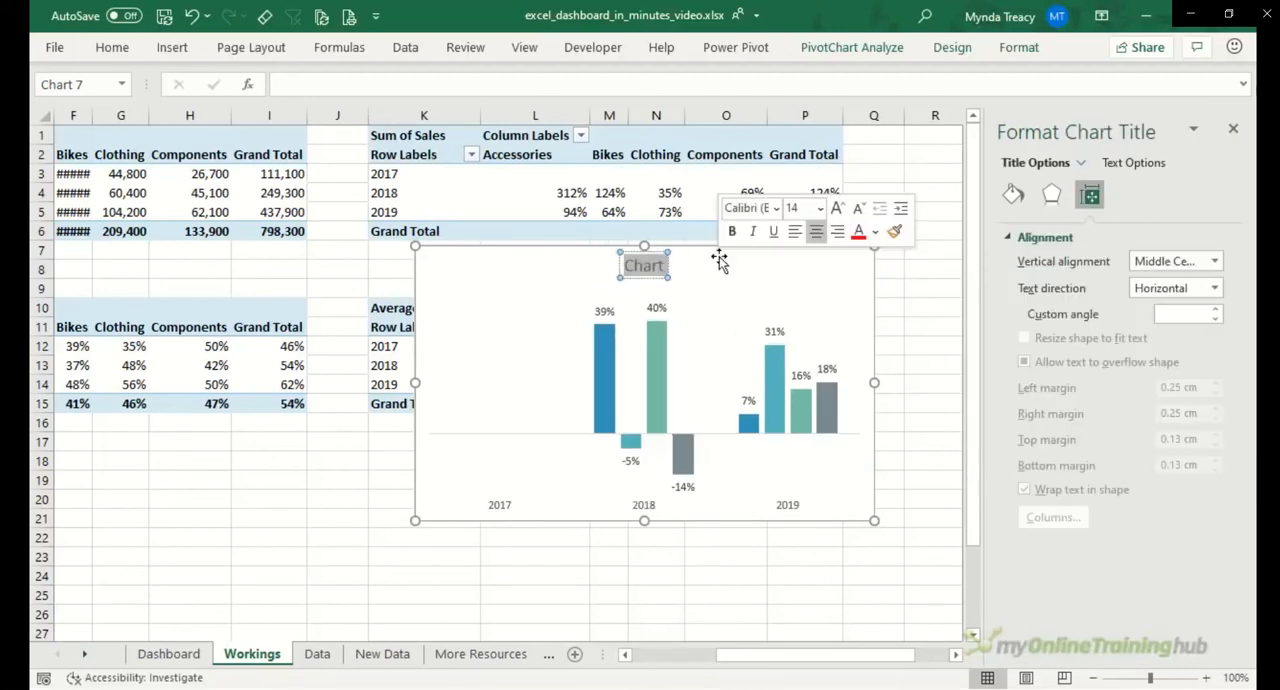
text(A)
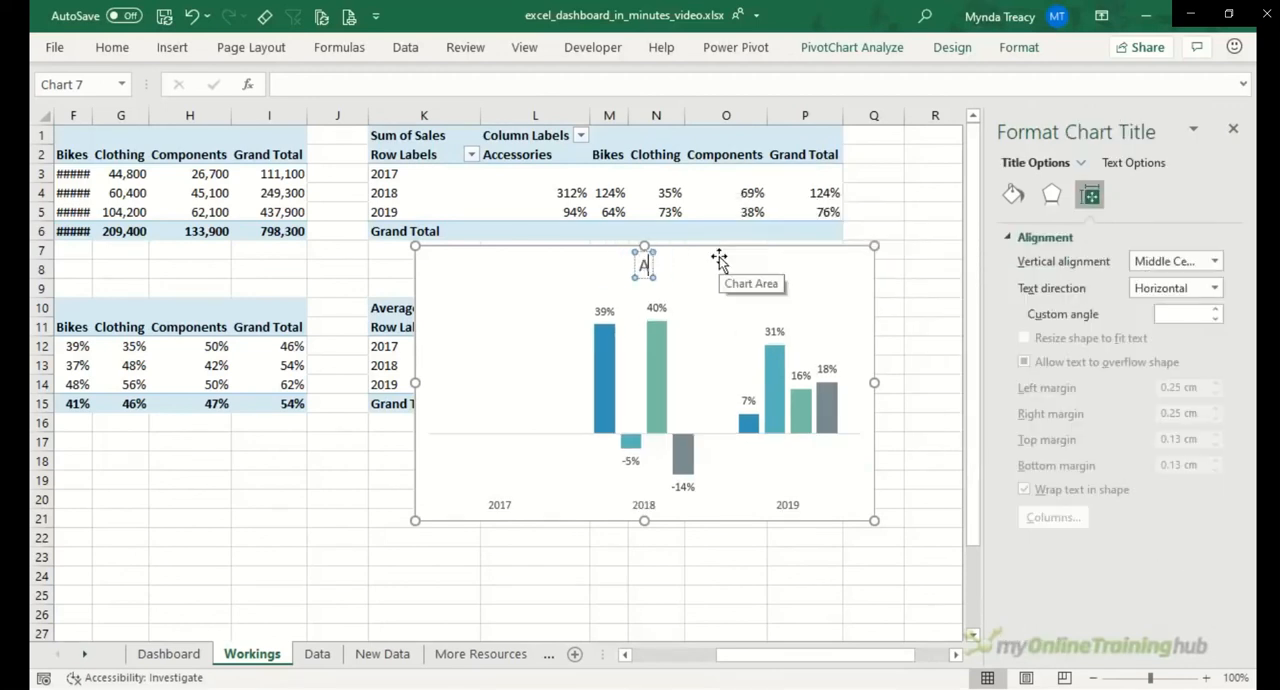
text(verage Rating Chang)
text(e Year on Year)
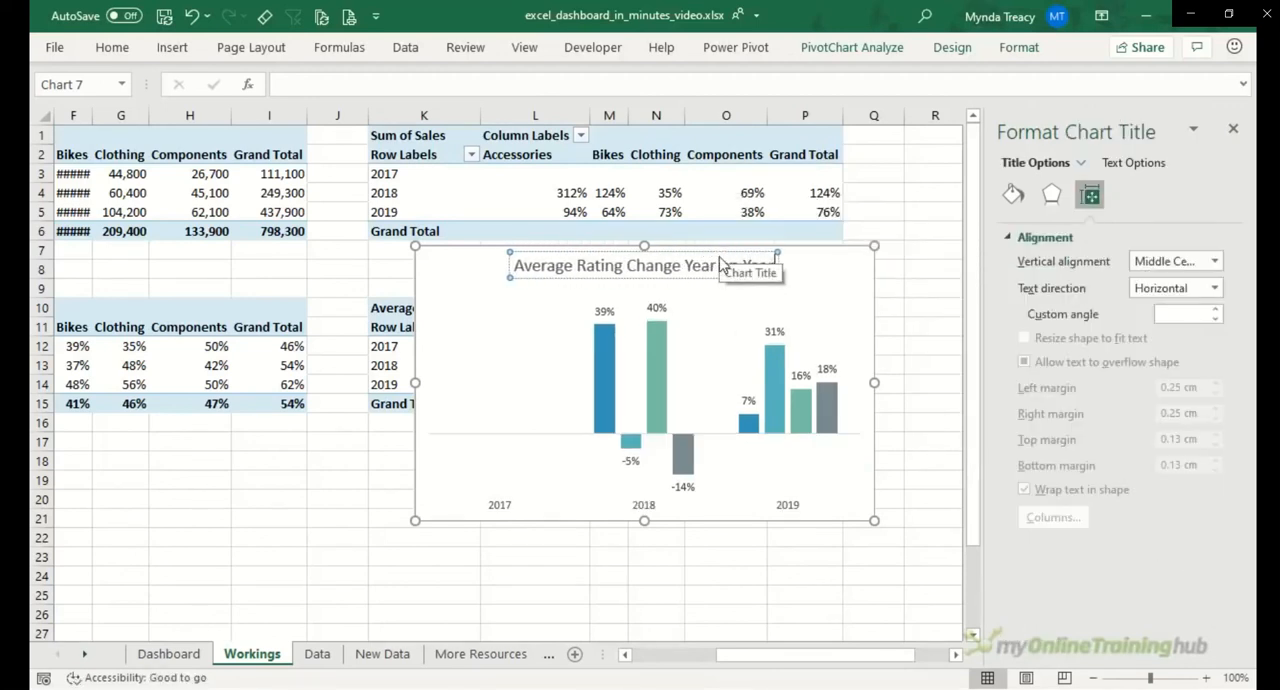
click(805, 257)
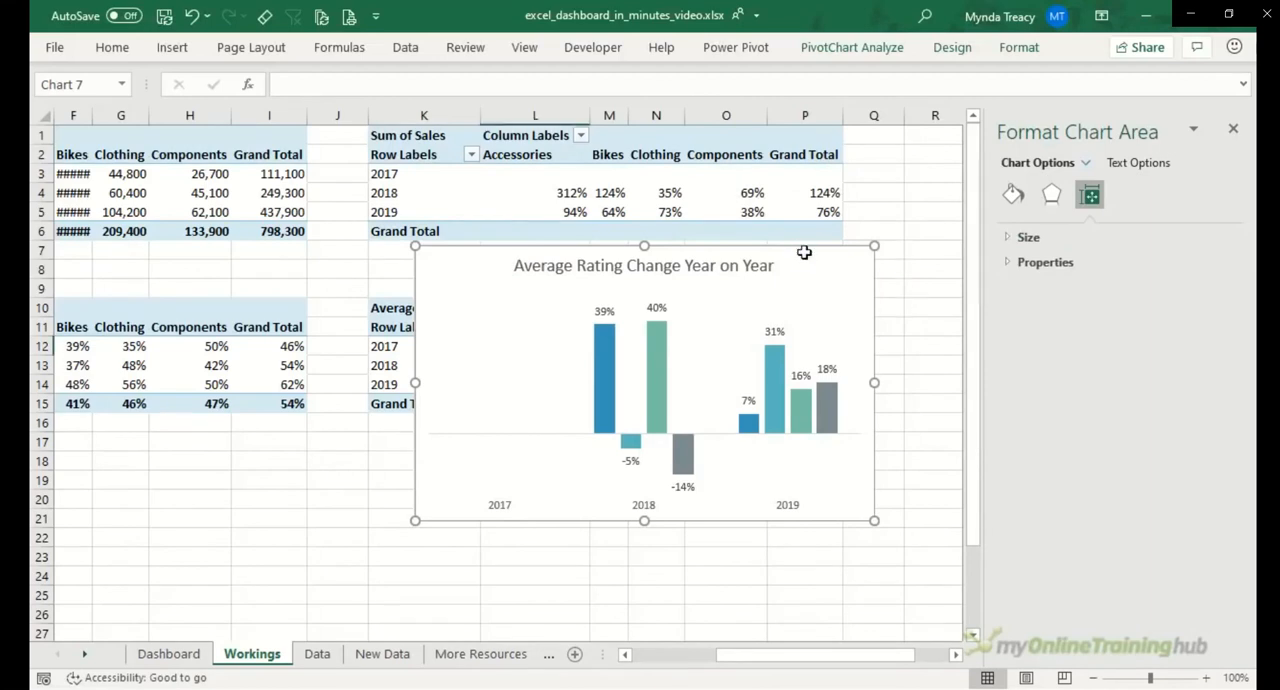
Step: Move the Average Rating Change Year on Year chart from the Workings sheet to cell K16 on the Dashboard sheet
key(ctrl+x)
click(195, 651)
click(821, 445)
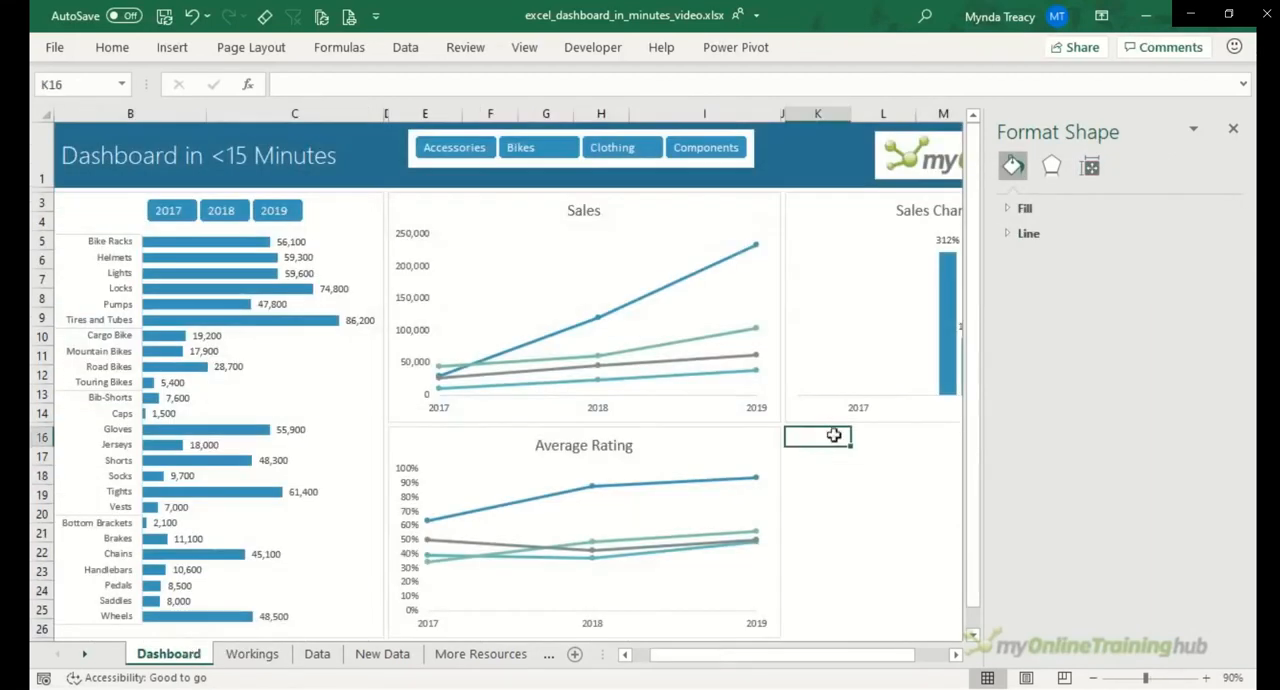
key(ctrl+v)
Step: Close the formatting pane and shrink the Average Rating Change chart to end at column Q, level with the Average Rating chart's lower edge
click(1233, 128)
scroll(1235, 210, down, 2)
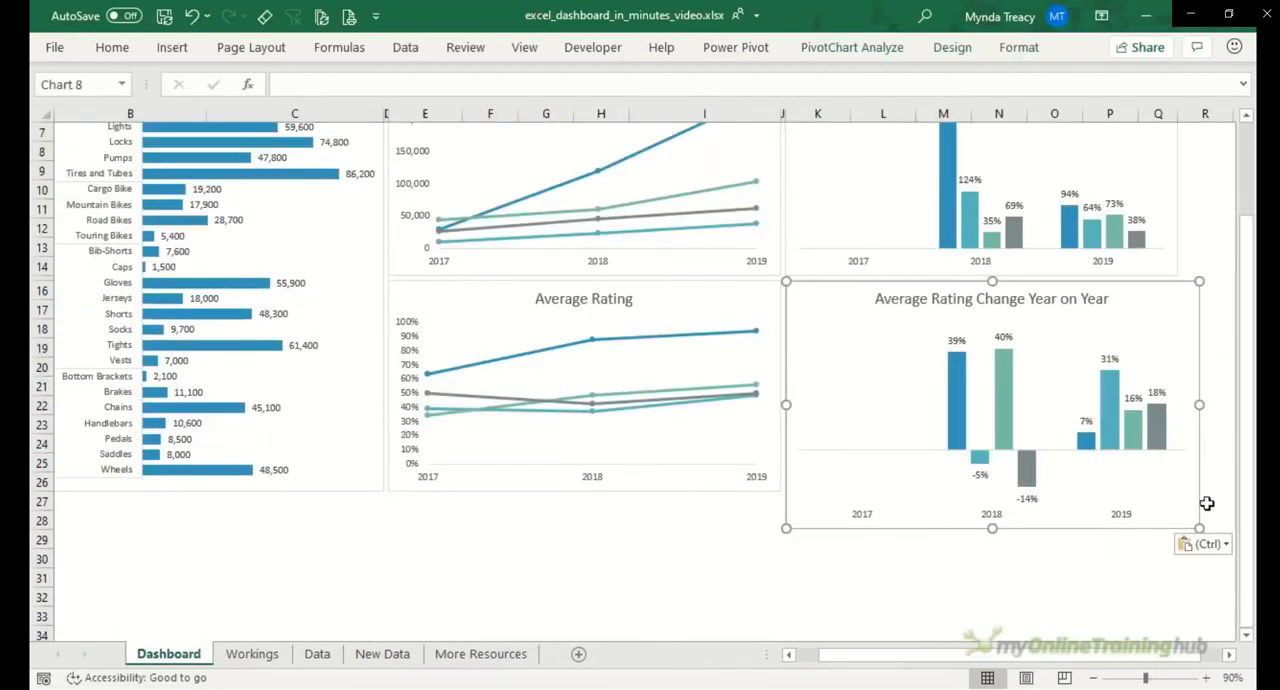
drag(1200, 527, 1157, 486)
click(1004, 534)
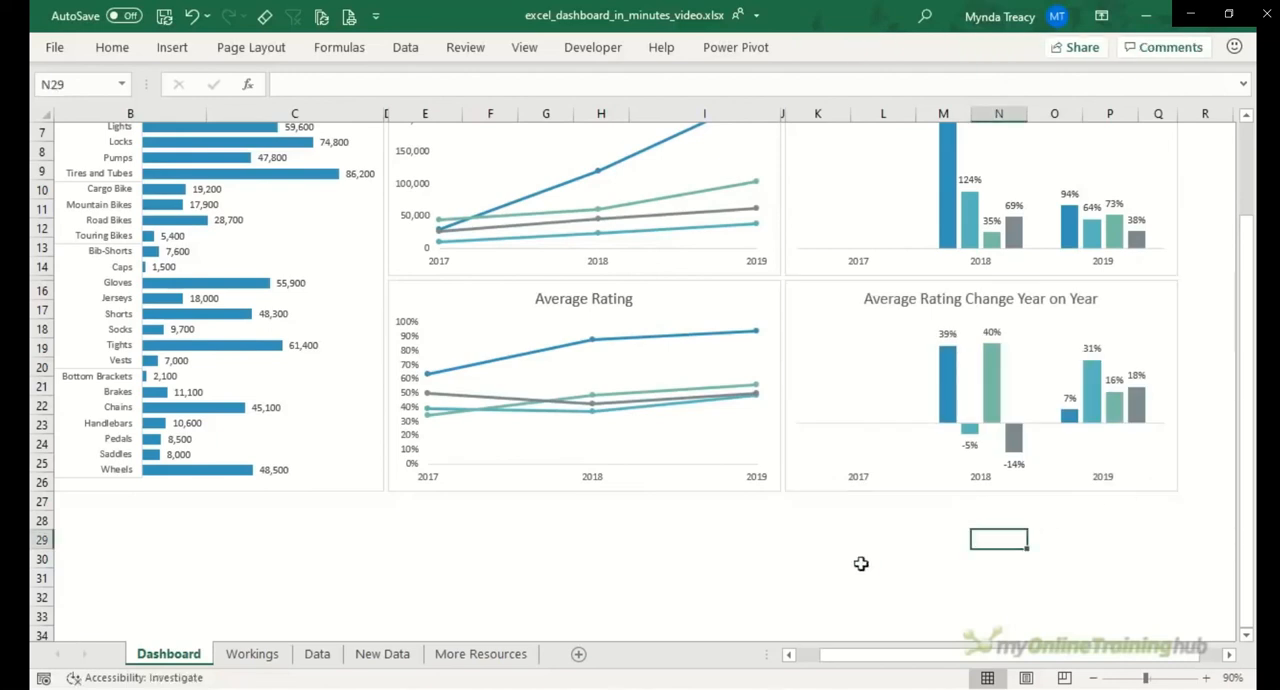
Step: Duplicate the Sales line chart, remove the copy's axes and title, and add a legend at its bottom
scroll(845, 570, up, 2)
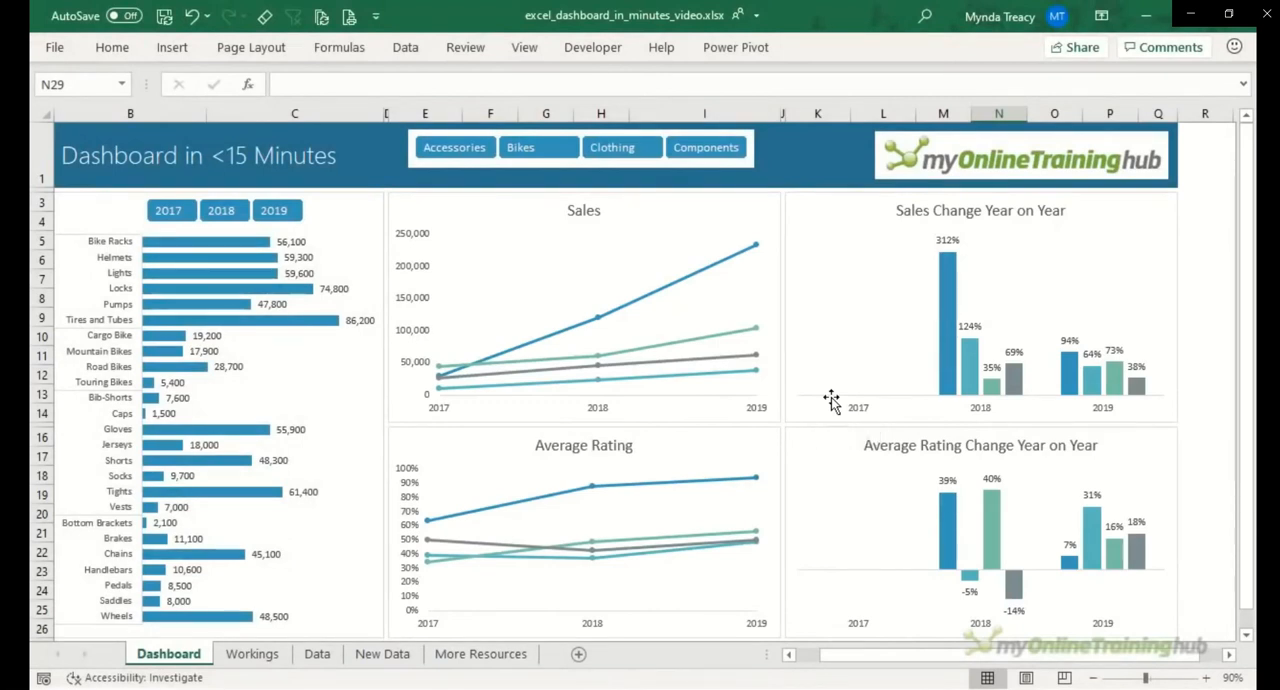
click(672, 200)
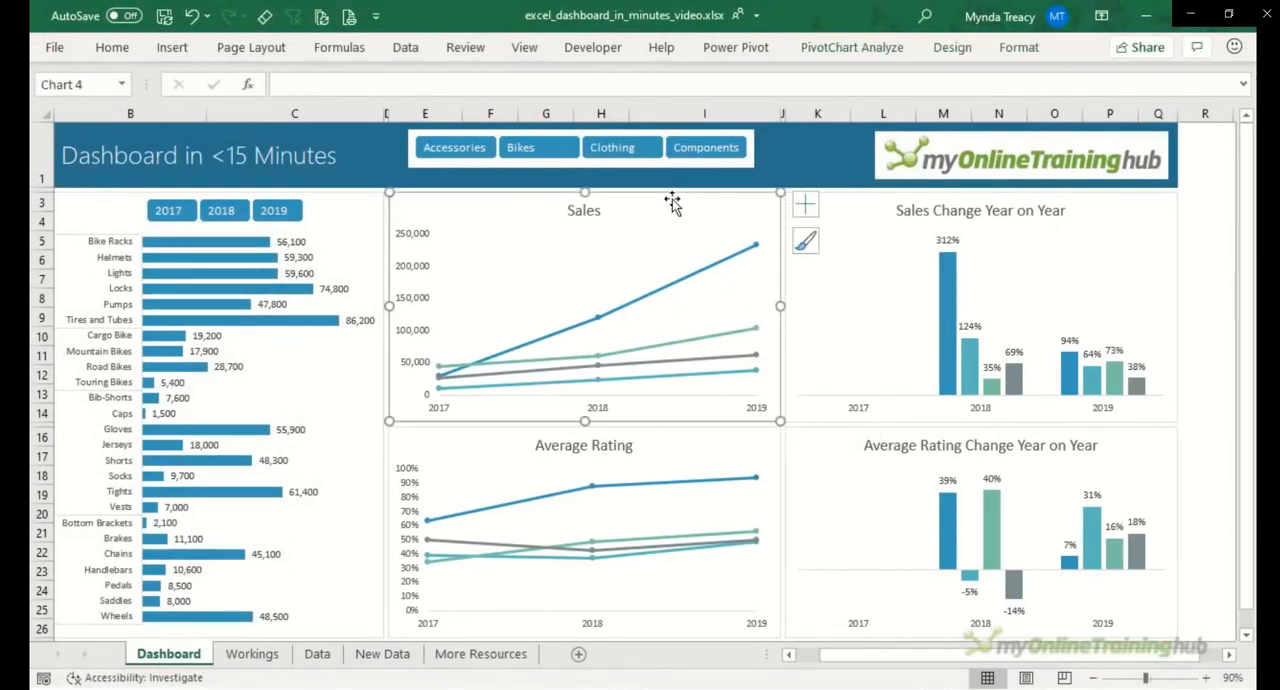
key(ctrl+d)
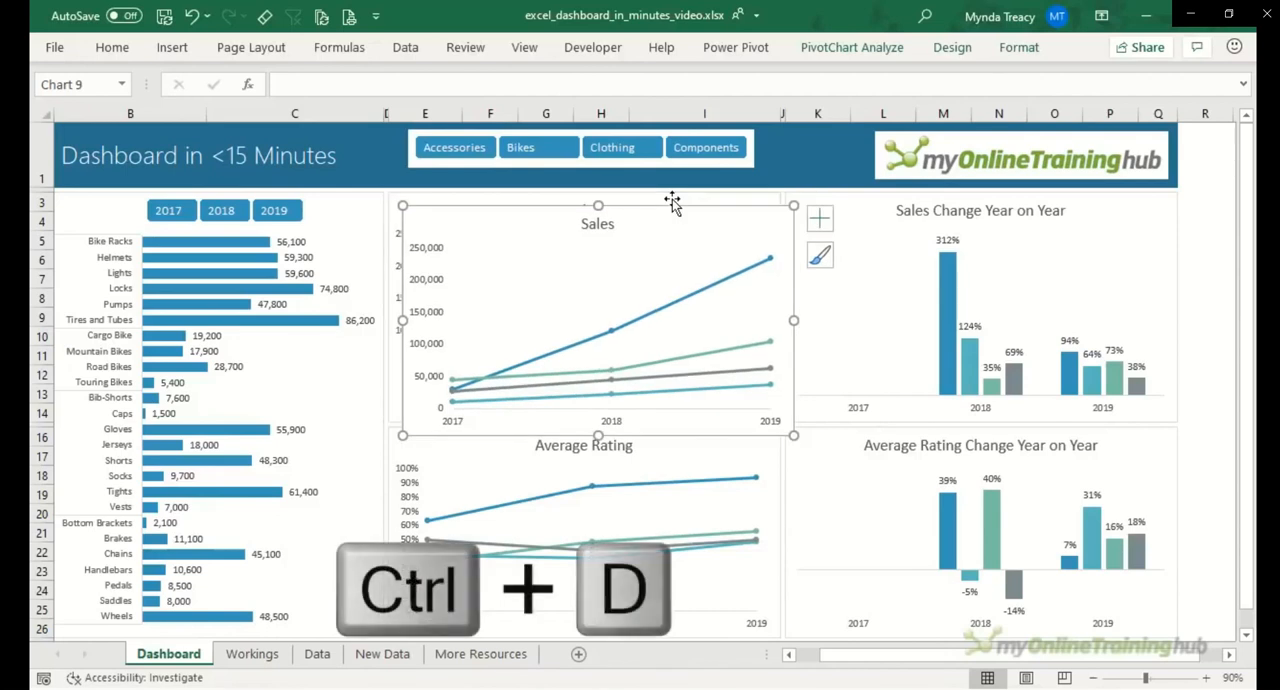
click(818, 216)
click(866, 242)
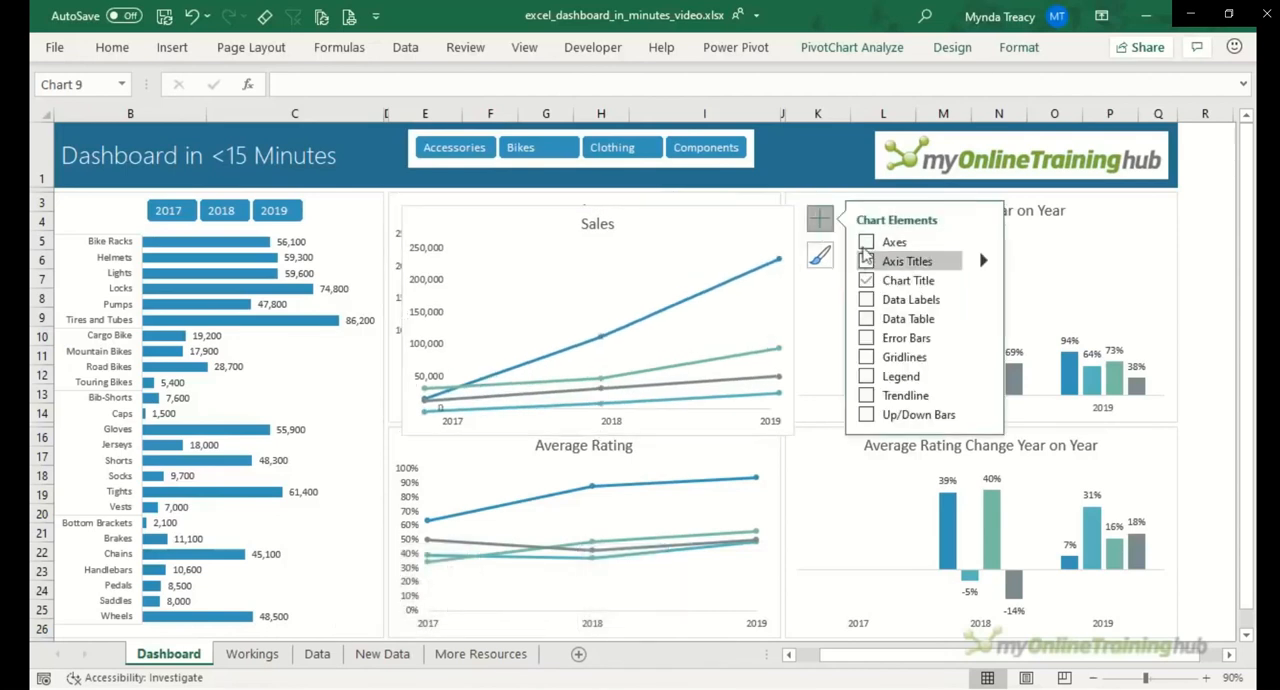
click(866, 280)
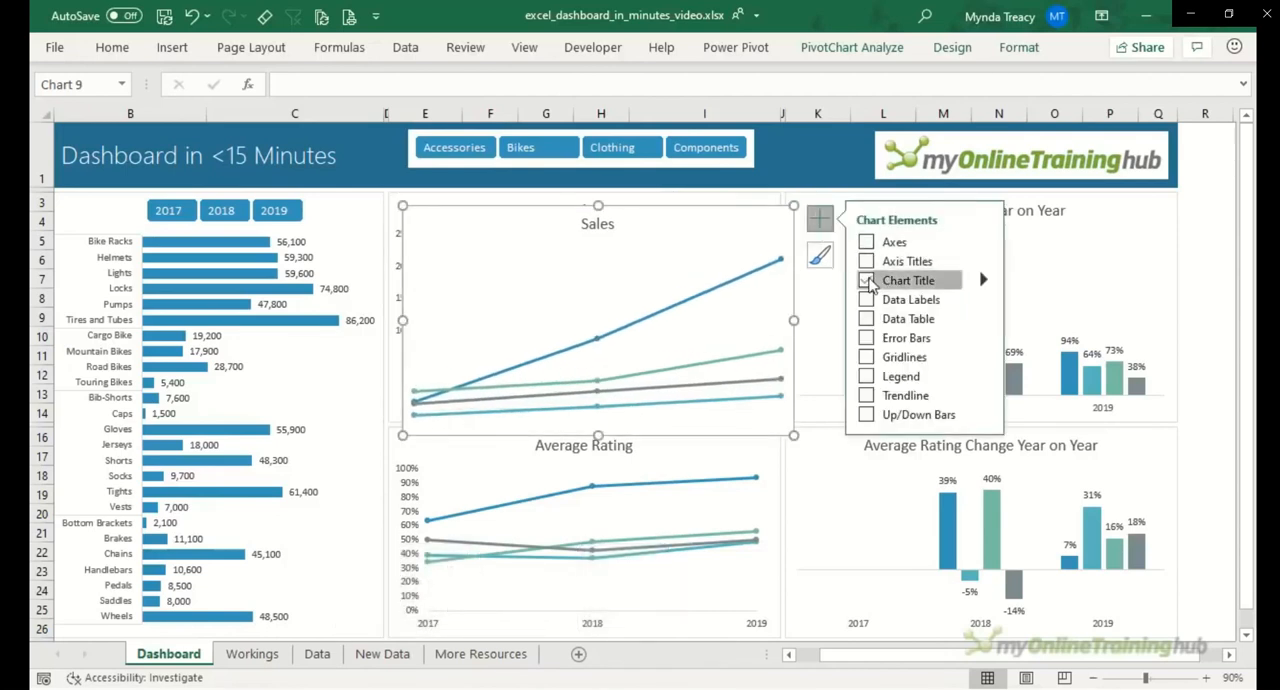
click(984, 375)
click(1090, 450)
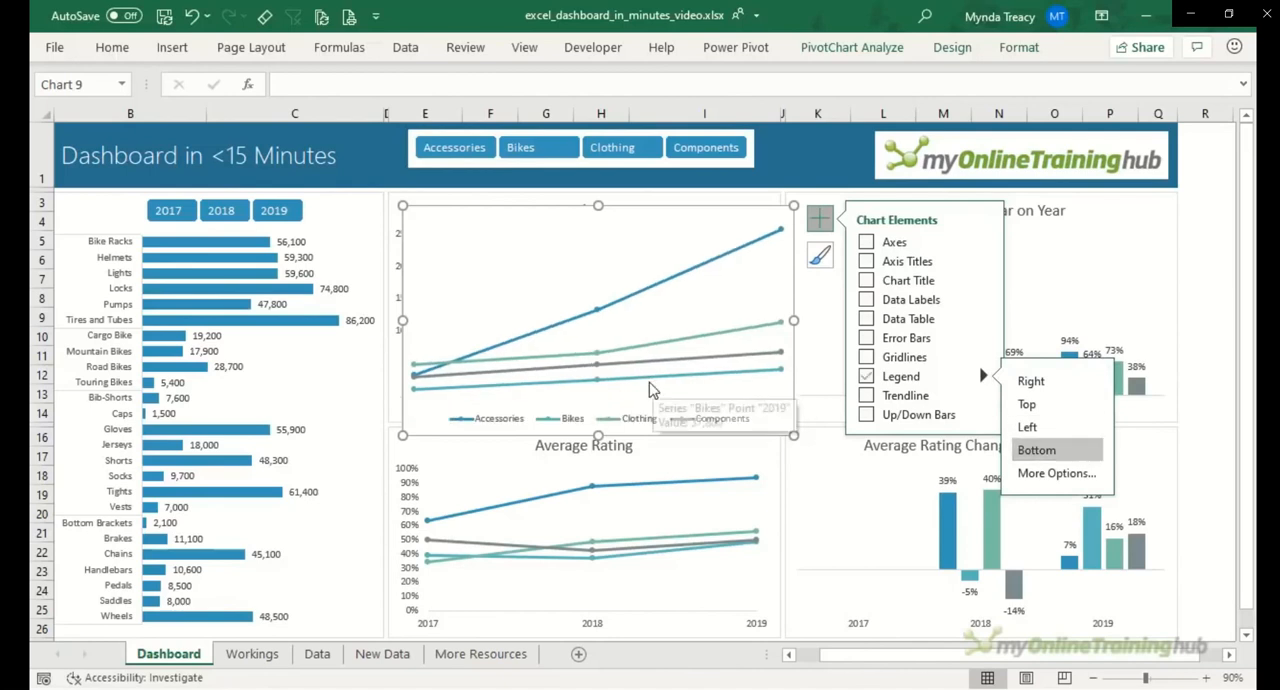
Step: Shrink the duplicate chart to a shallow legend strip and fit it in the row 1 header above the Sales chart, about 1.89 by 12.02 cm
click(651, 378)
click(662, 332)
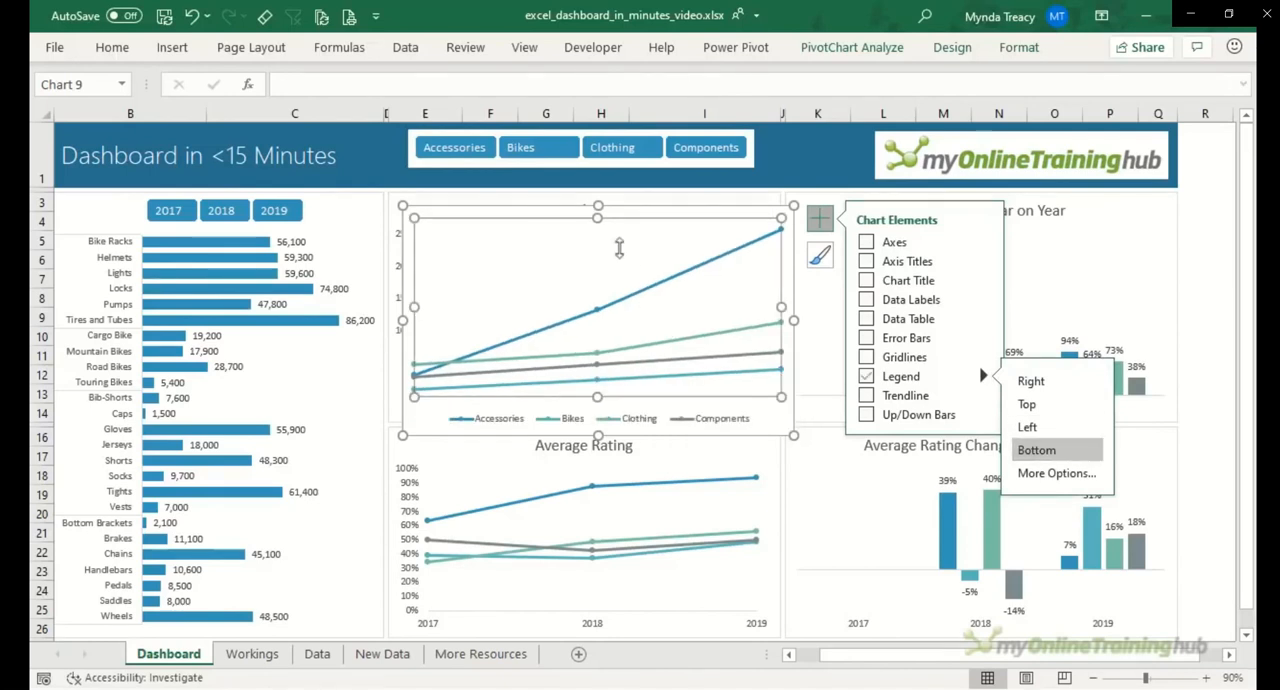
drag(598, 217, 598, 363)
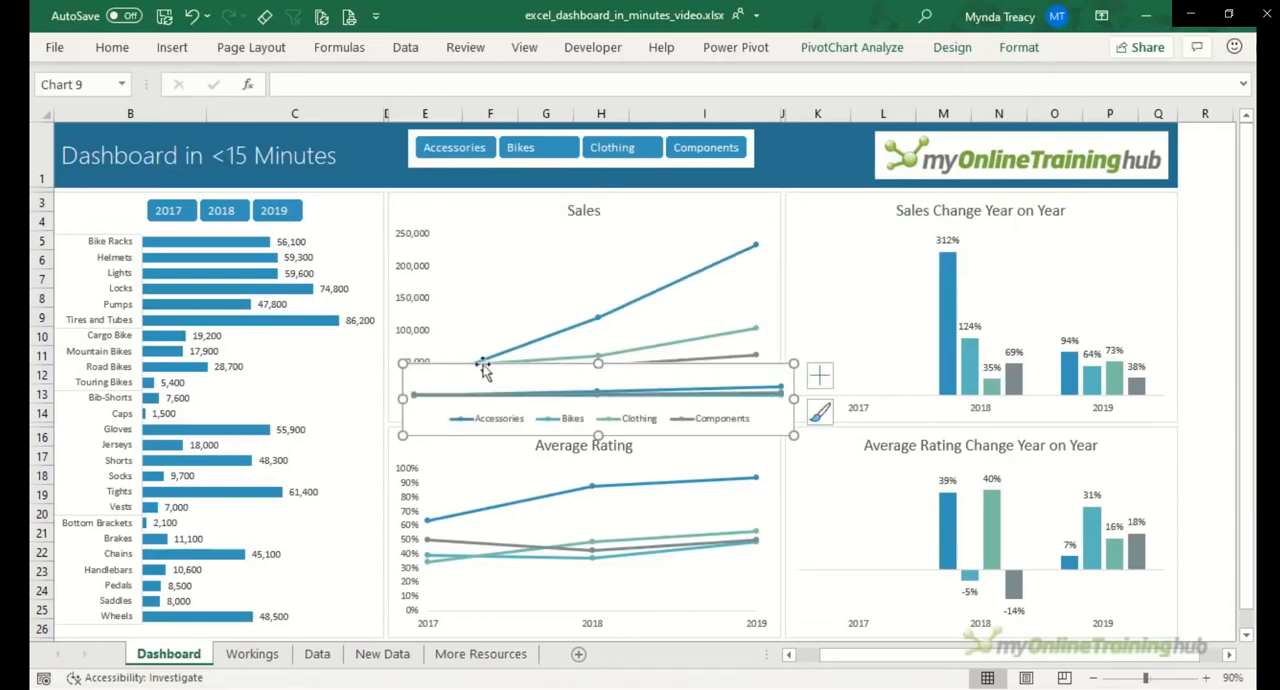
drag(460, 363, 439, 125)
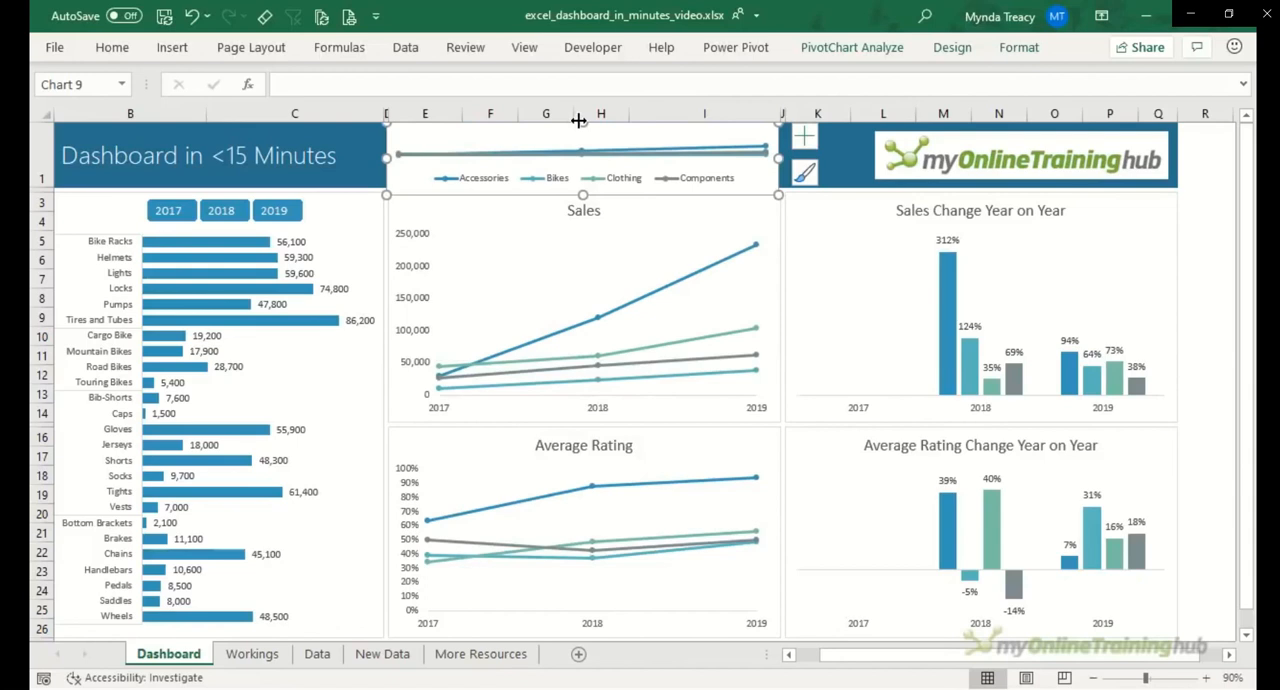
drag(583, 124, 554, 126)
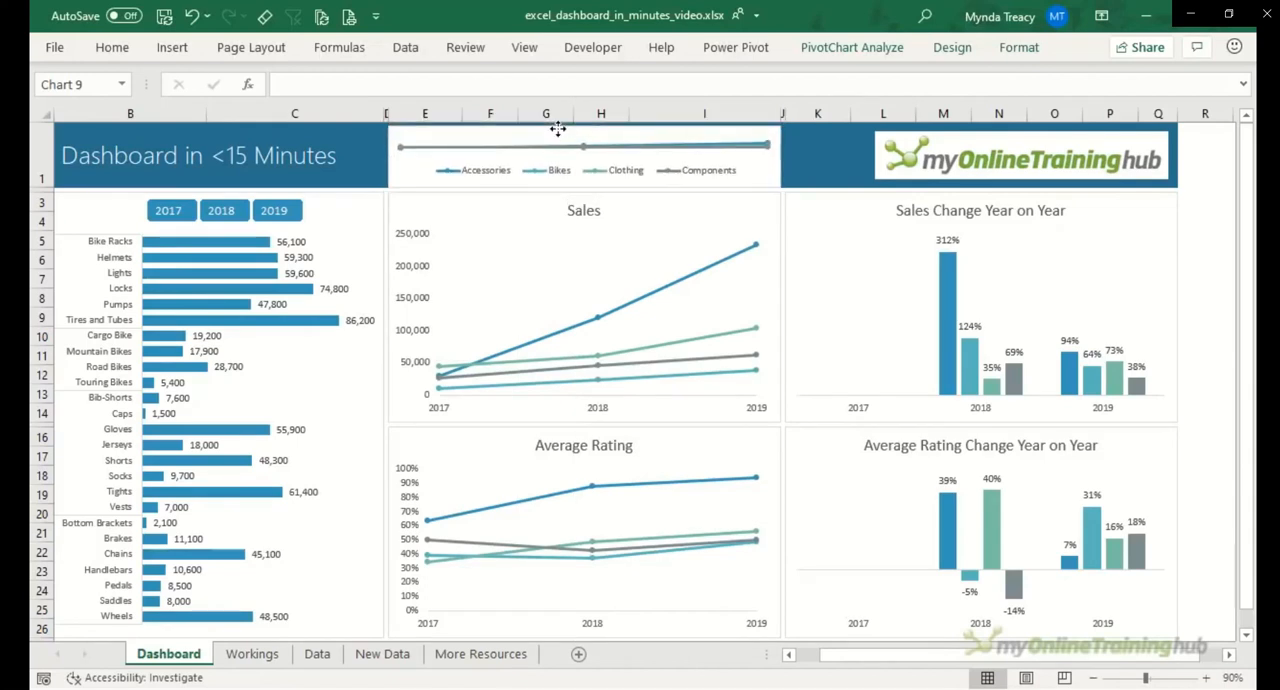
Step: Send the legend chart behind the Category slicer in the header
click(1017, 48)
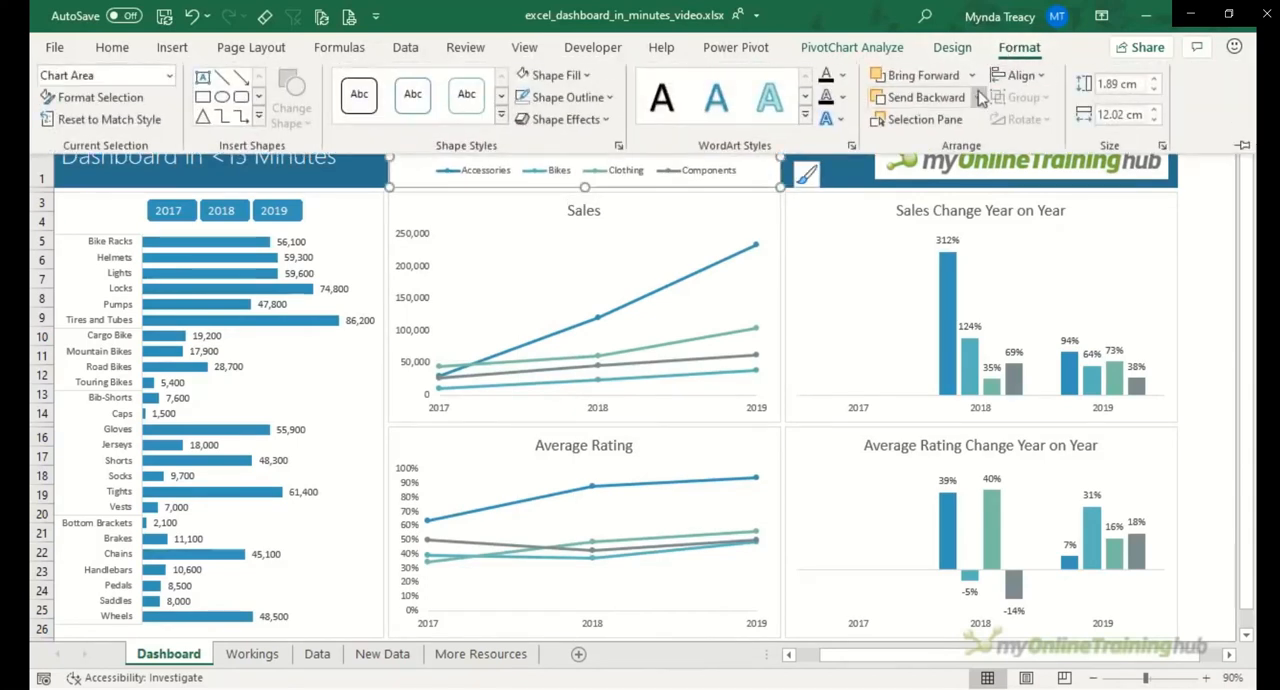
click(978, 97)
click(970, 147)
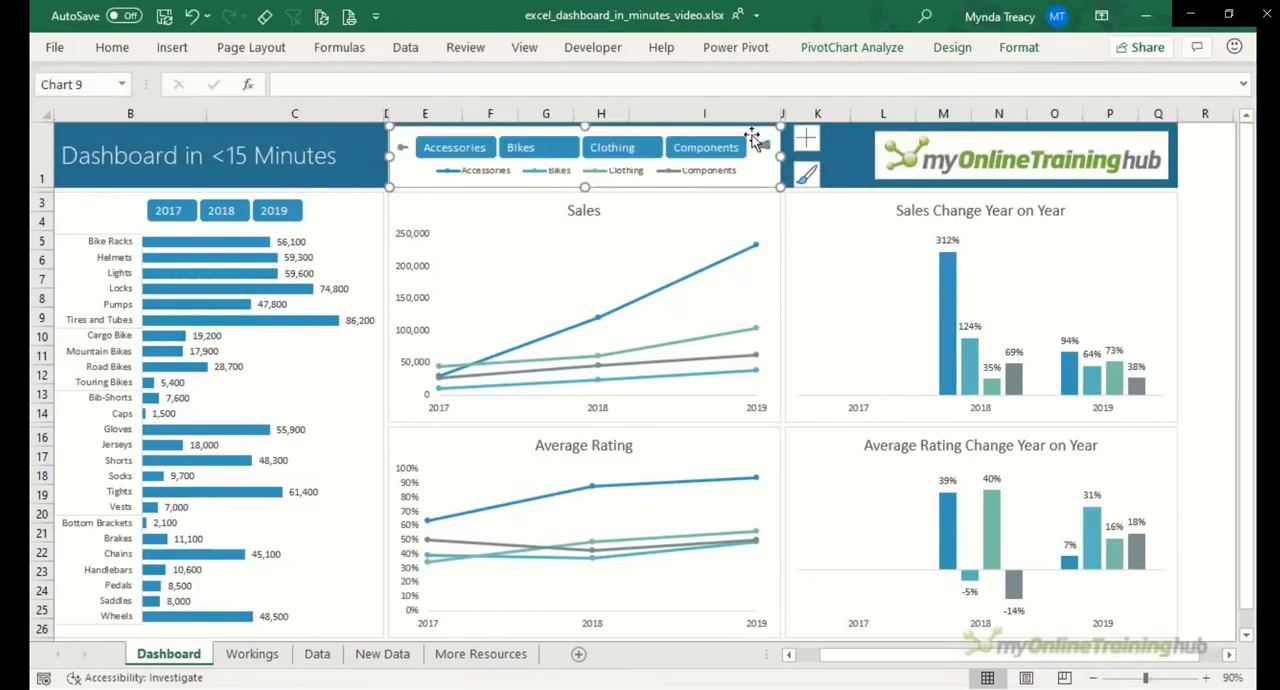
Step: Widen the Category slicer to nearly the legend chart's width and nudge the legend down, clear of the slicer buttons
click(756, 142)
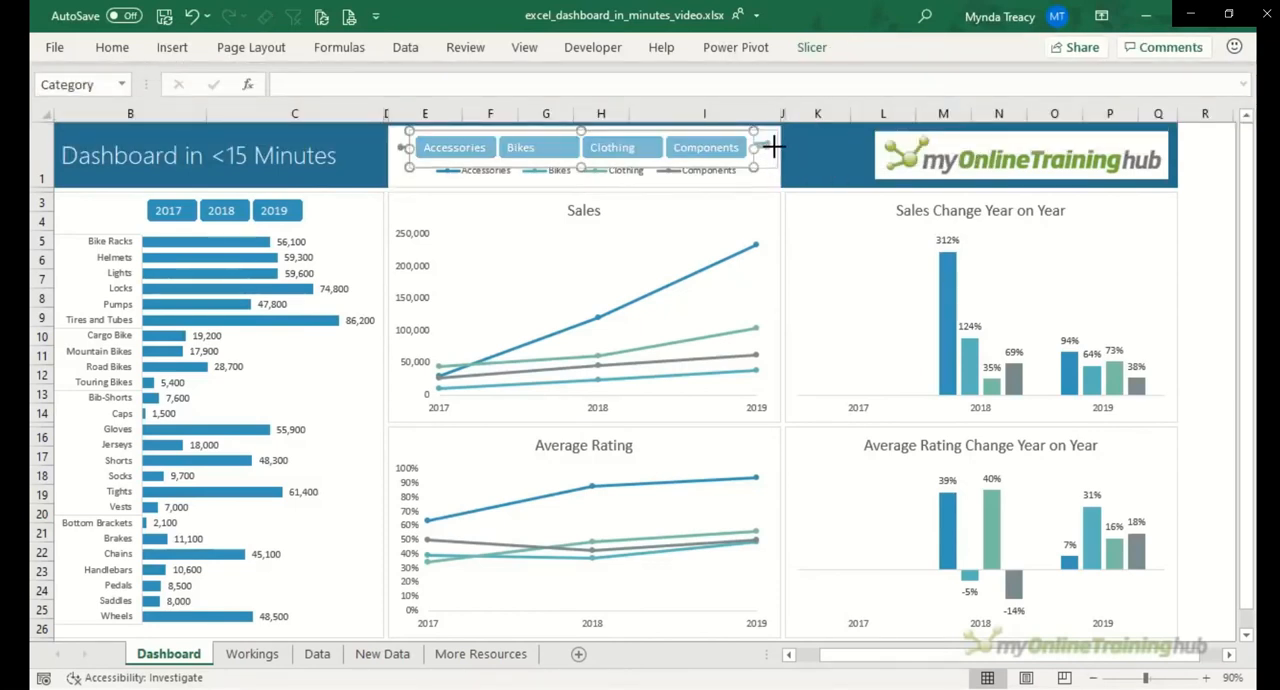
drag(773, 147, 770, 147)
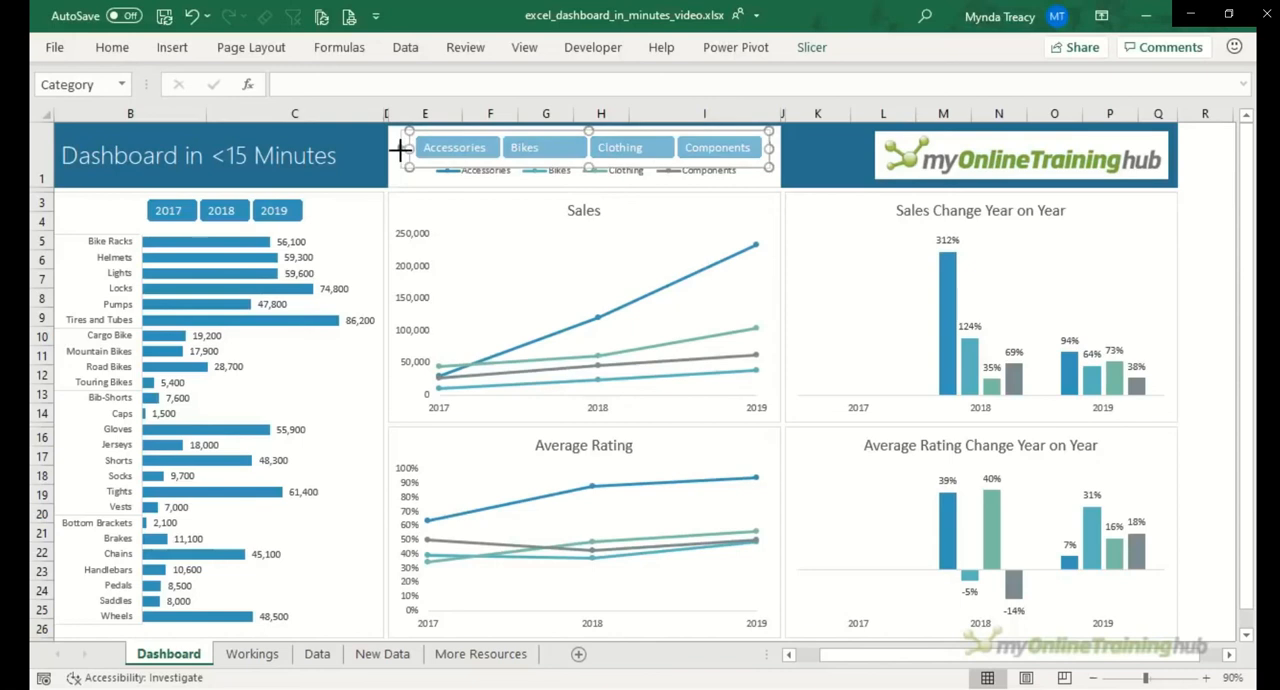
click(552, 176)
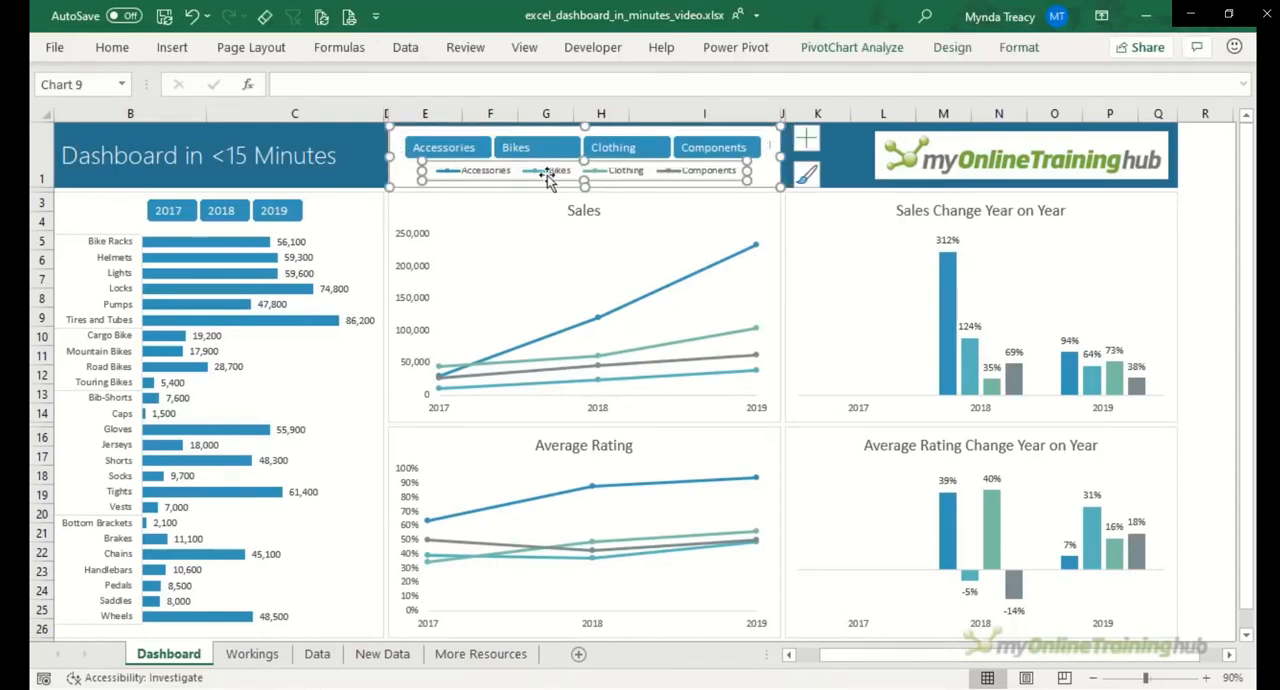
drag(556, 179, 556, 185)
Step: Nudge the Category slicer up slightly and extend its right edge to align its buttons above the legend entries
click(405, 168)
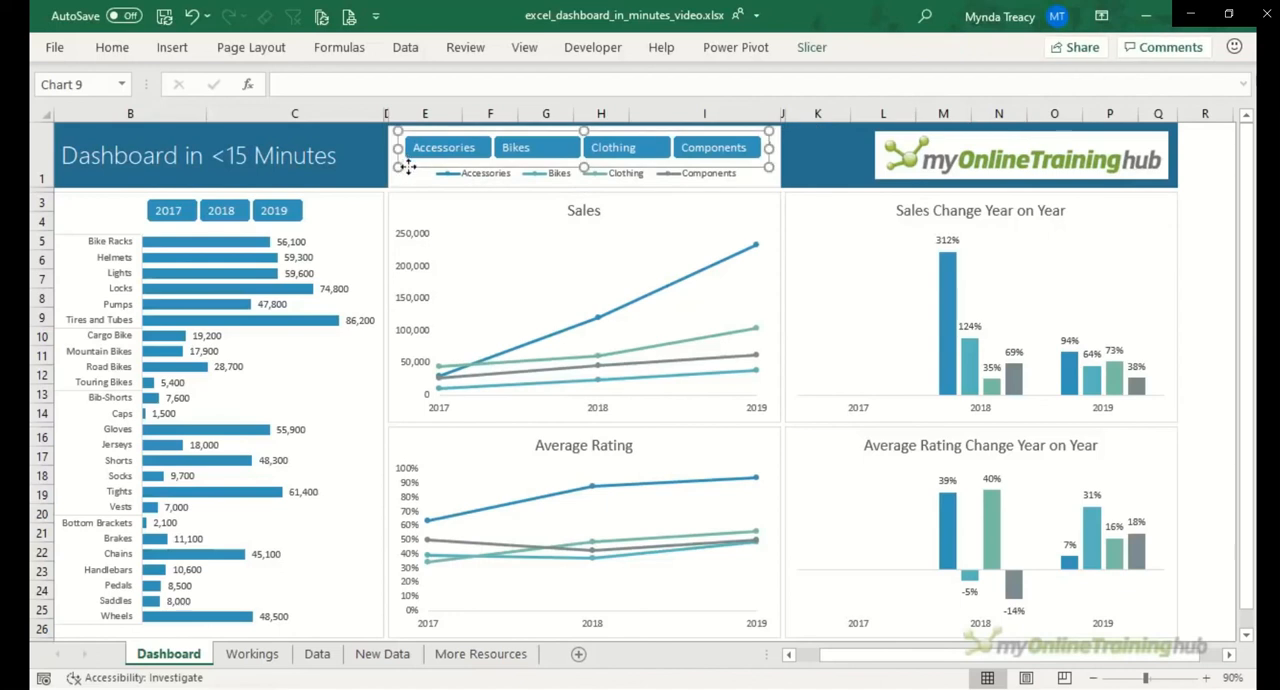
click(800, 157)
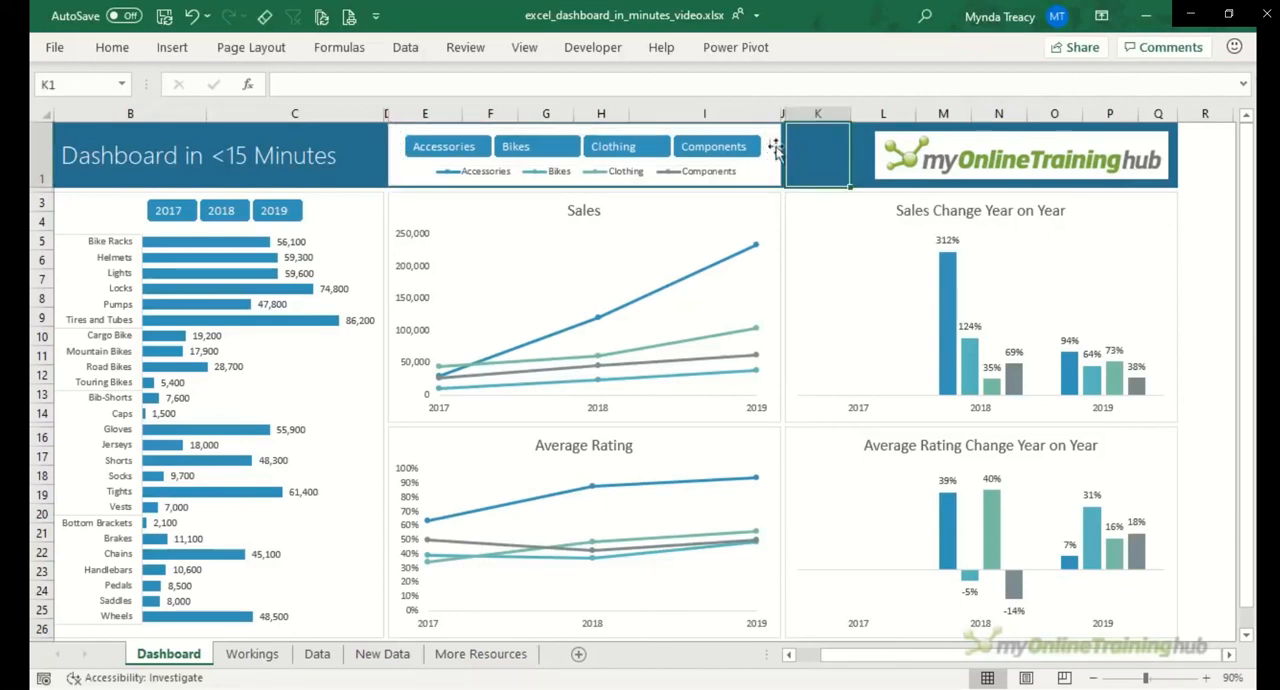
click(775, 148)
click(773, 146)
click(826, 146)
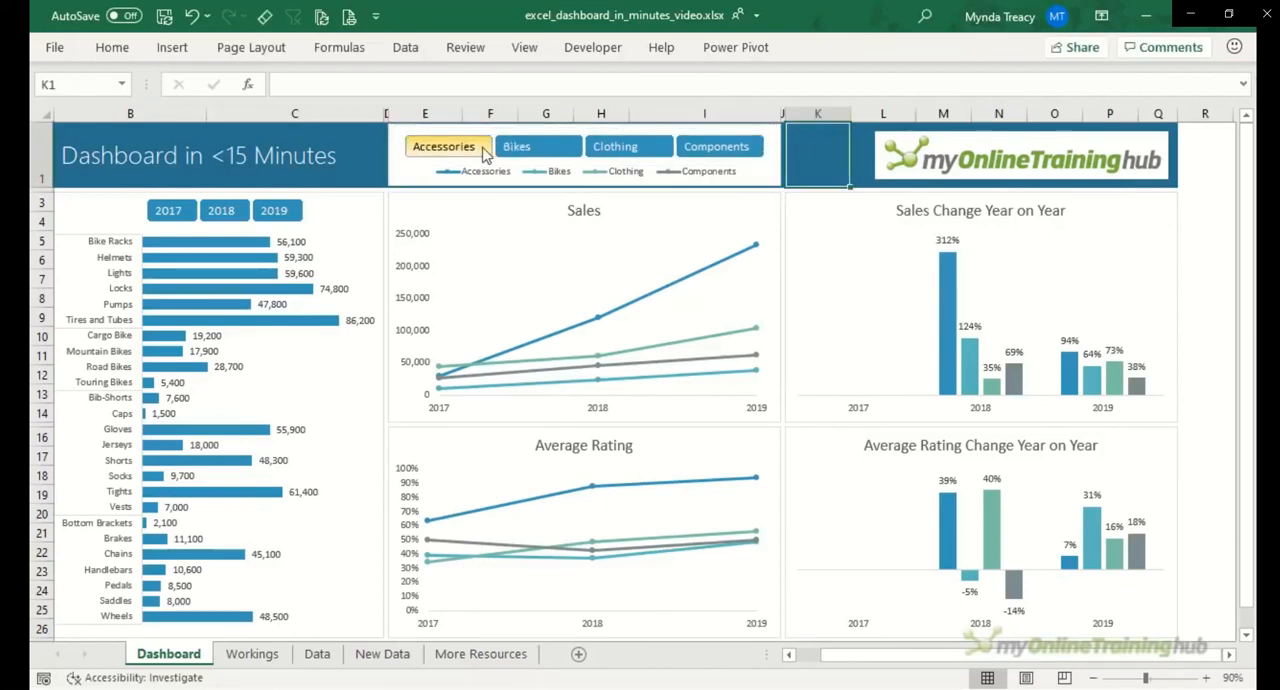
Step: Test the Category slicer by filtering the charts to Accessories, Bikes and Clothing, and reselect all four categories
drag(483, 152, 598, 158)
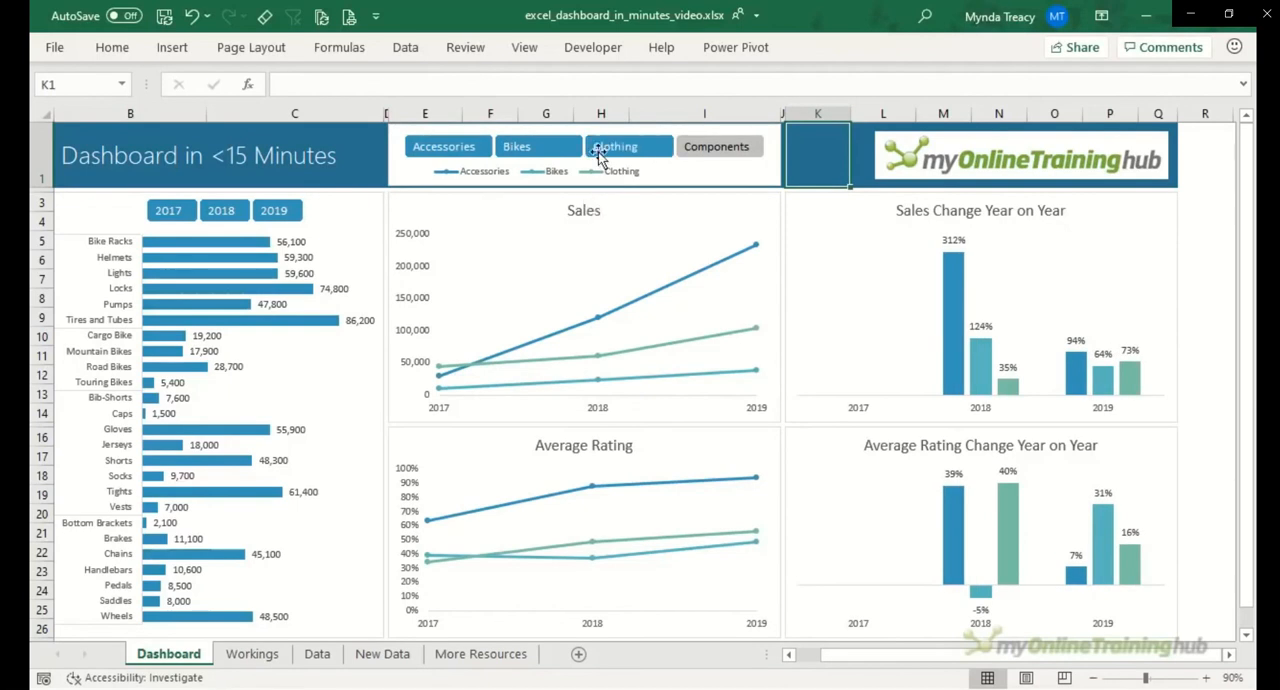
drag(684, 158, 463, 153)
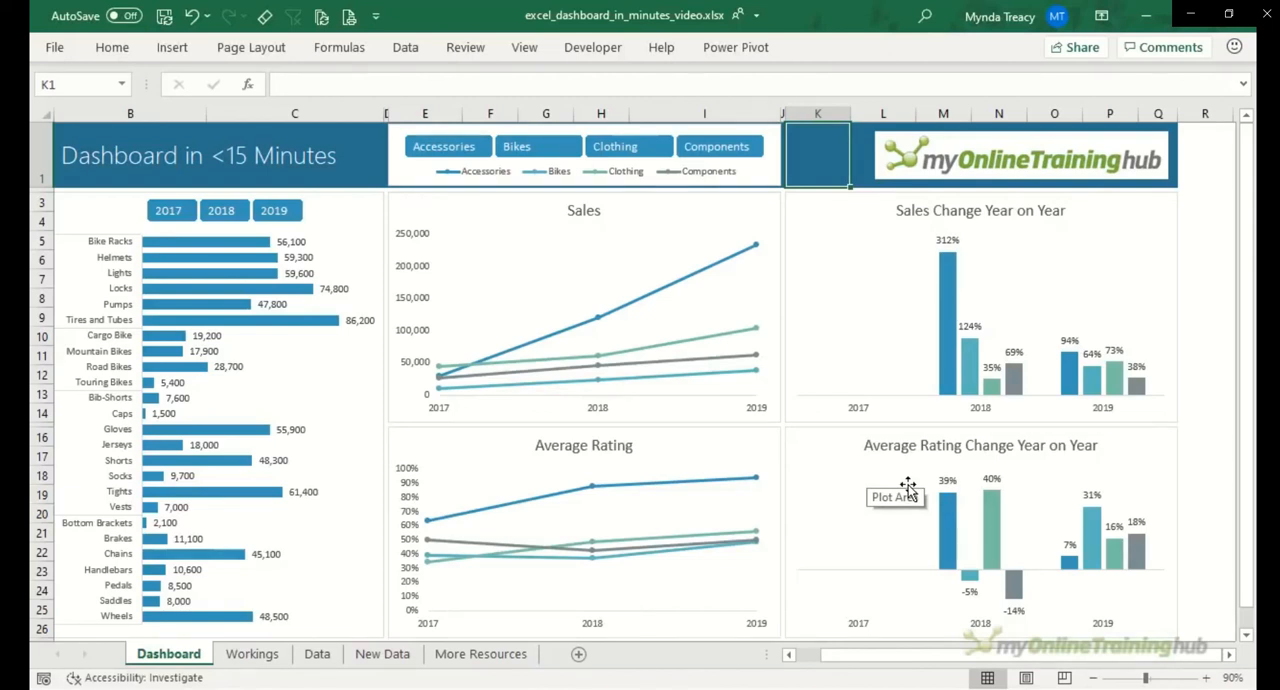
Step: Copy all the 2020 rows from the New Data sheet and append them directly below the table on the Data sheet
click(317, 654)
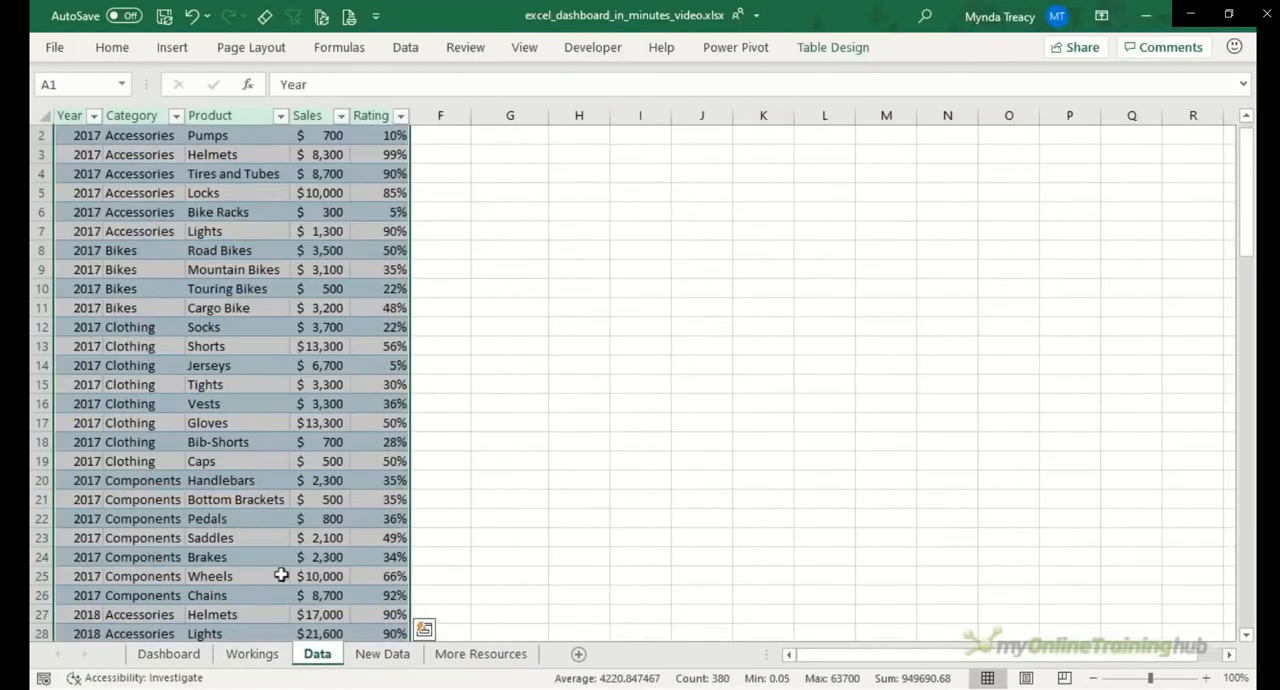
scroll(187, 351, down, 13)
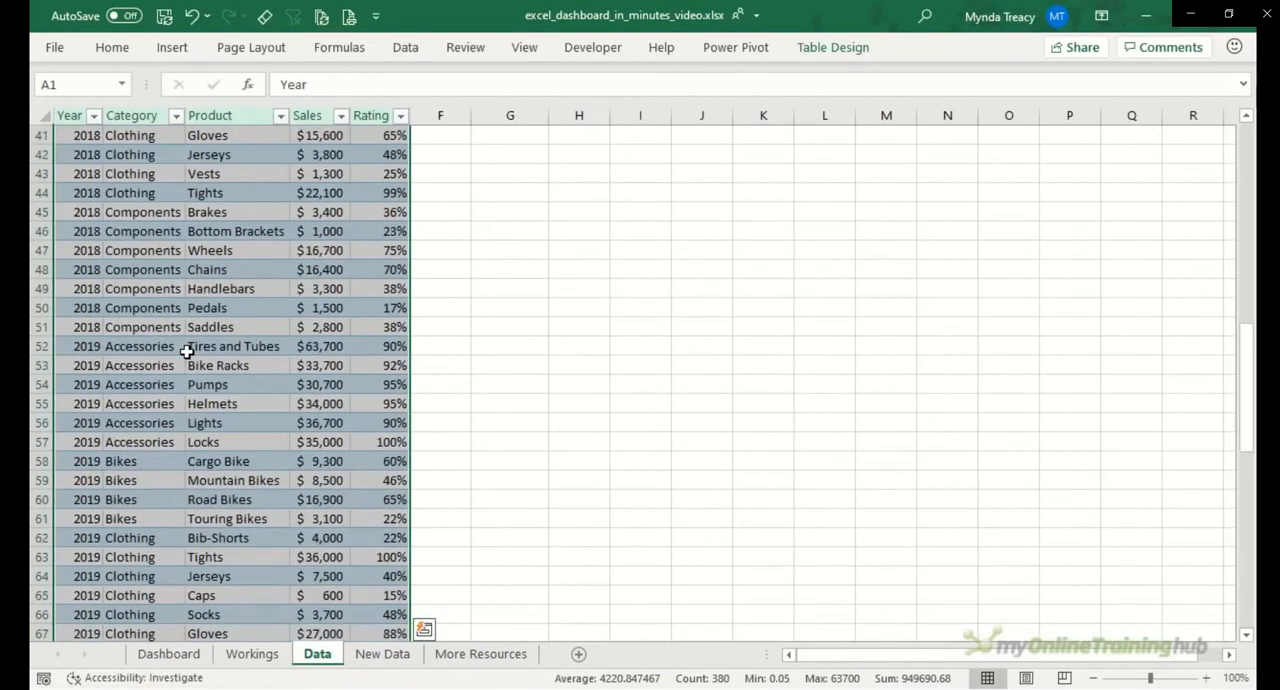
scroll(187, 351, down, 8)
click(82, 365)
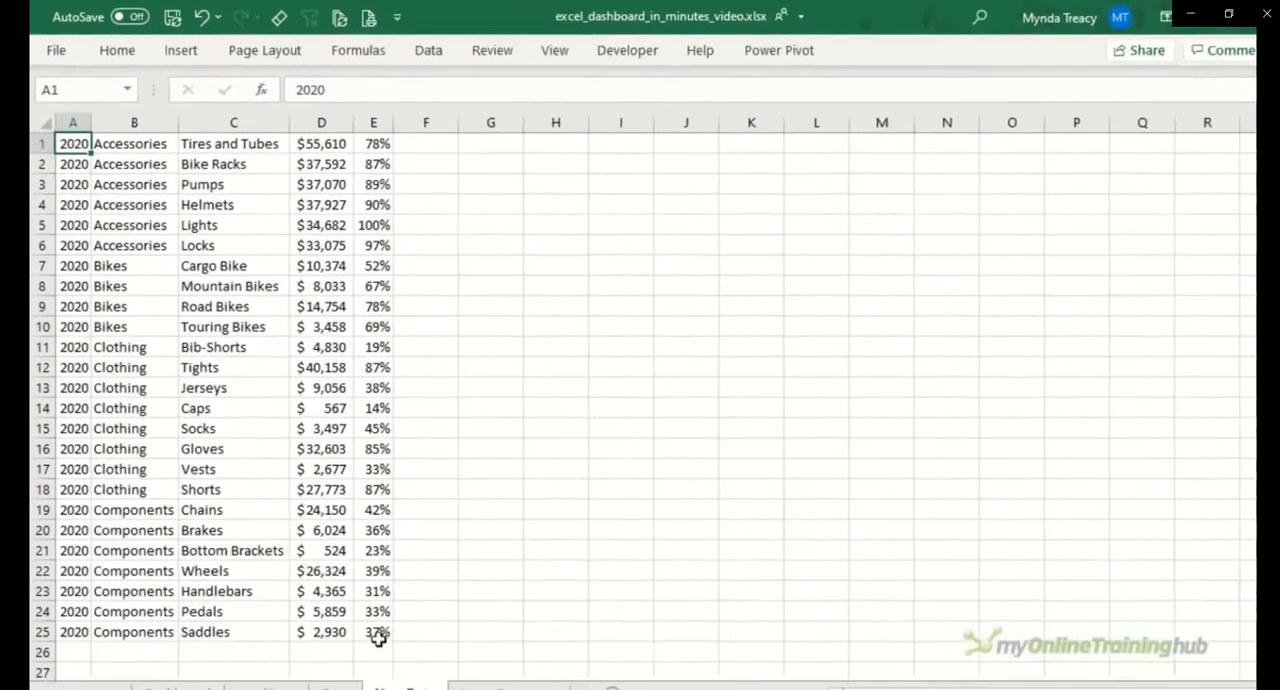
drag(70, 135, 356, 595)
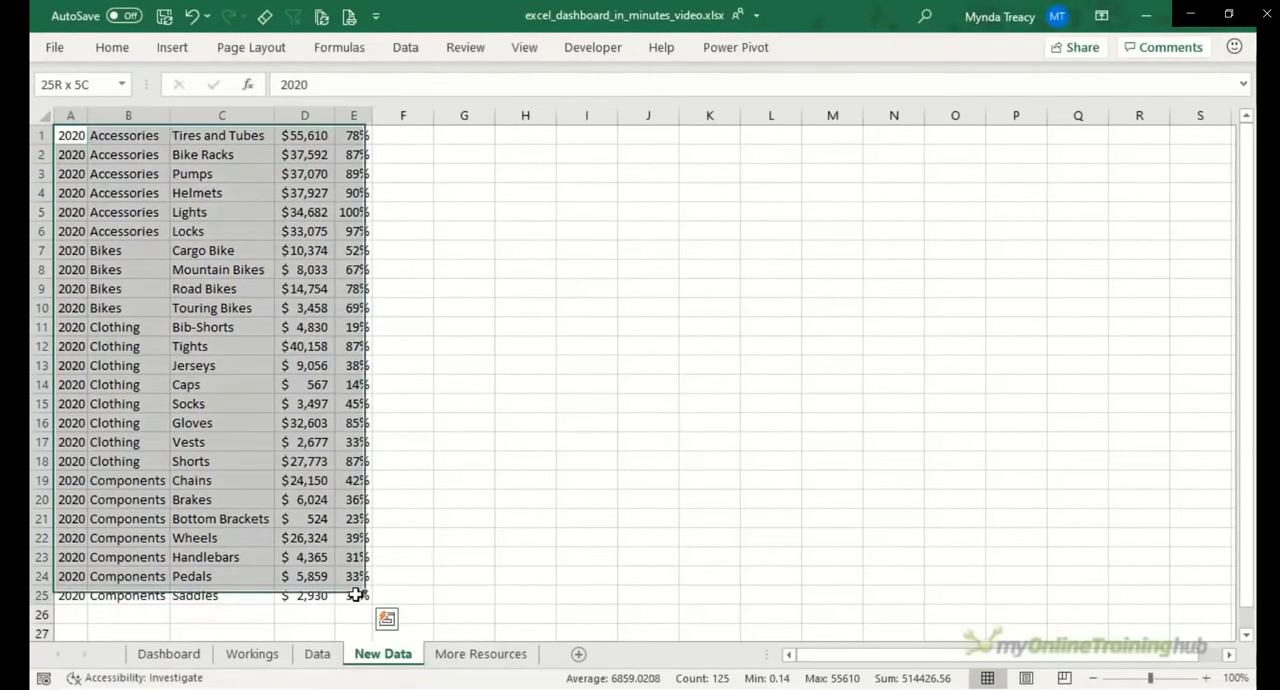
key(ctrl+c)
click(316, 653)
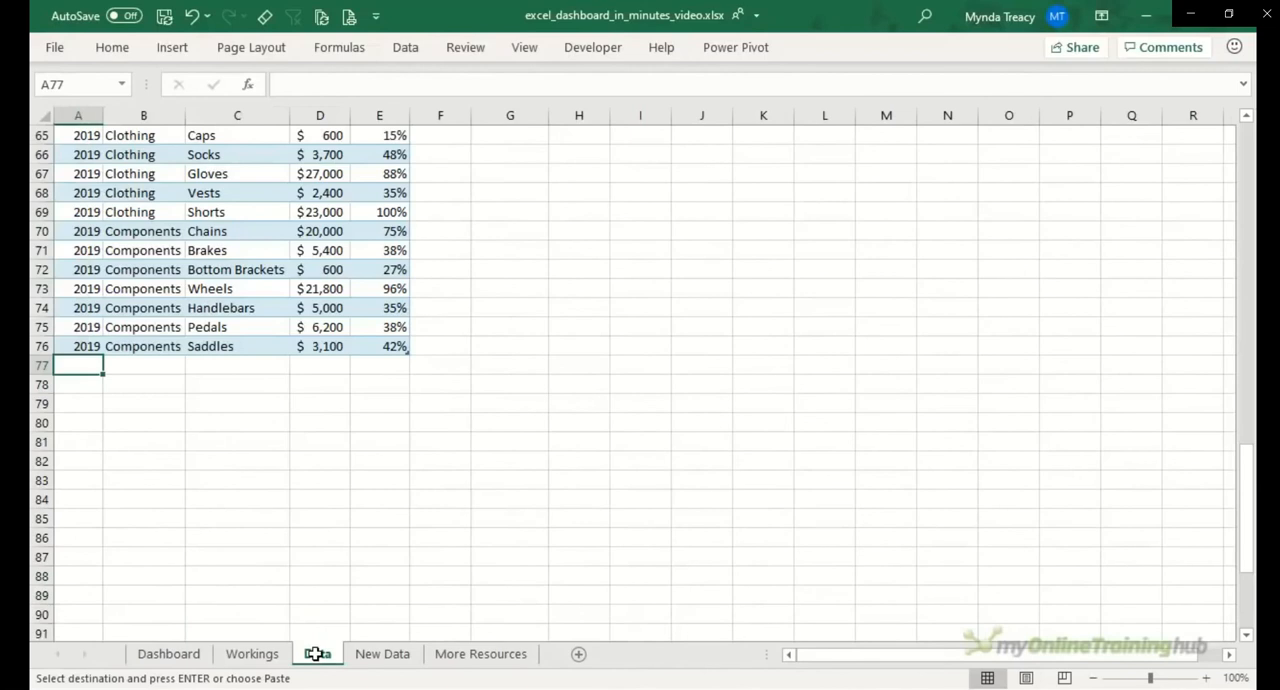
key(ctrl+v)
scroll(589, 381, down, 3)
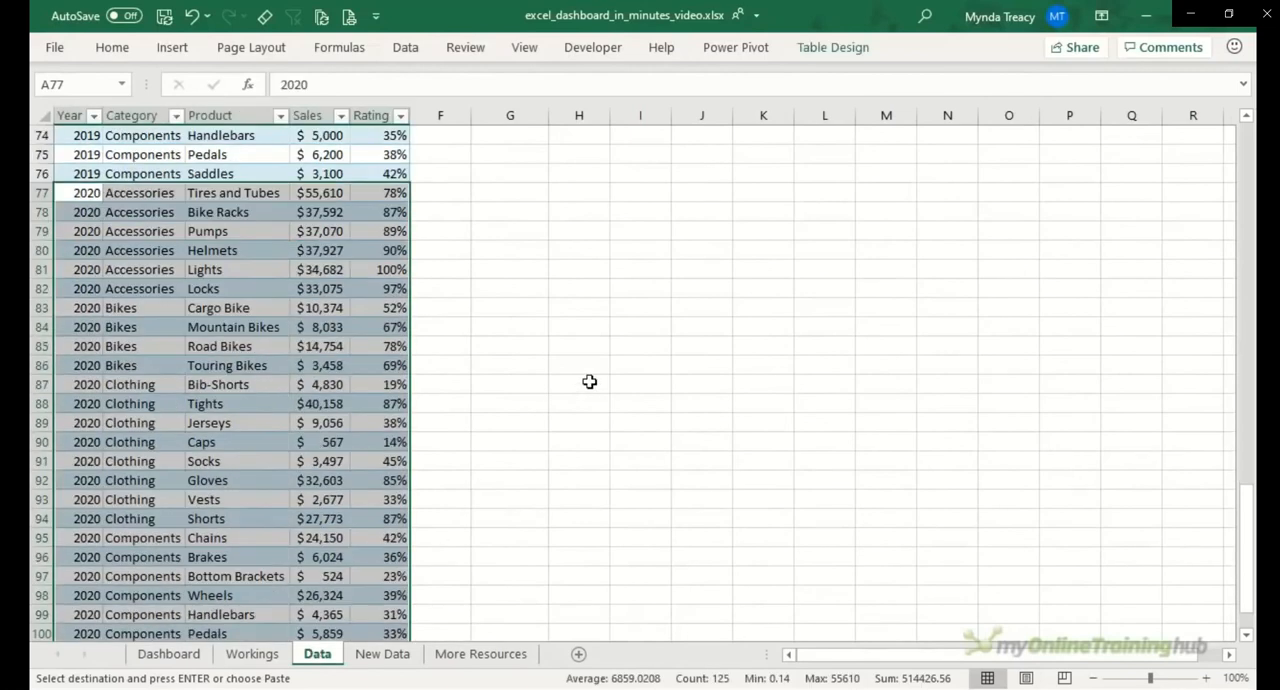
scroll(589, 381, down, 2)
click(495, 348)
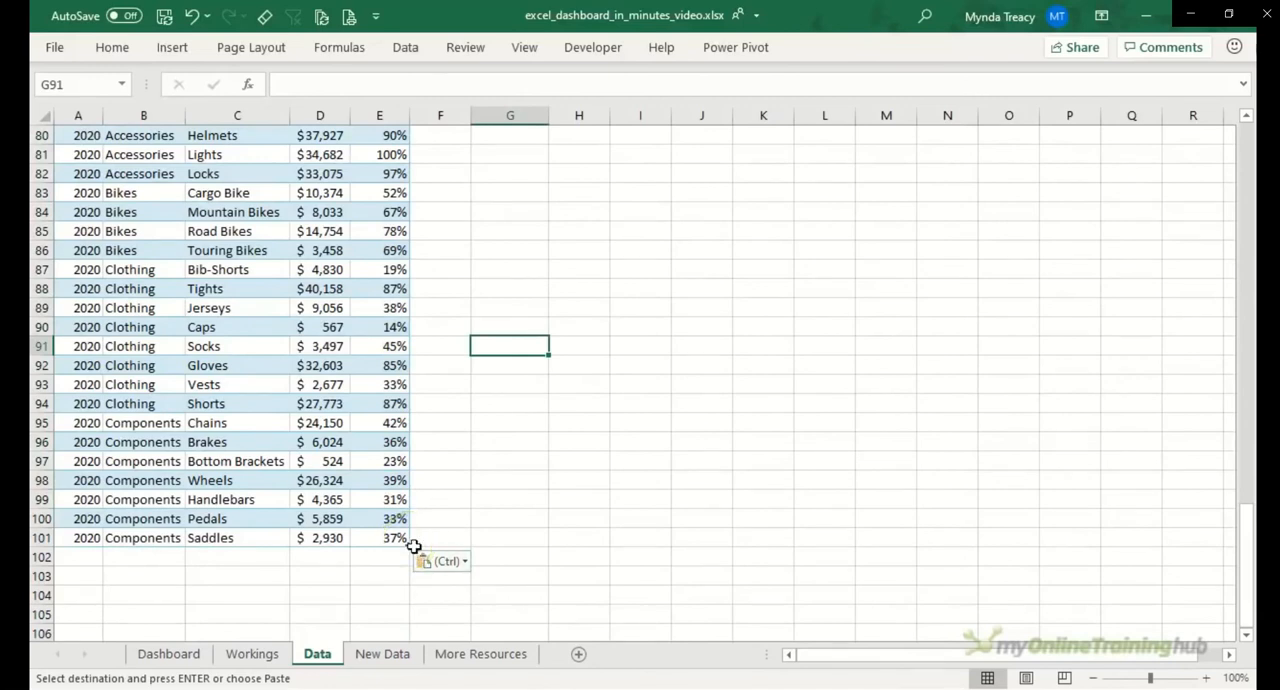
Step: Return to the Dashboard sheet and refresh all PivotTables and charts with the new data
click(170, 654)
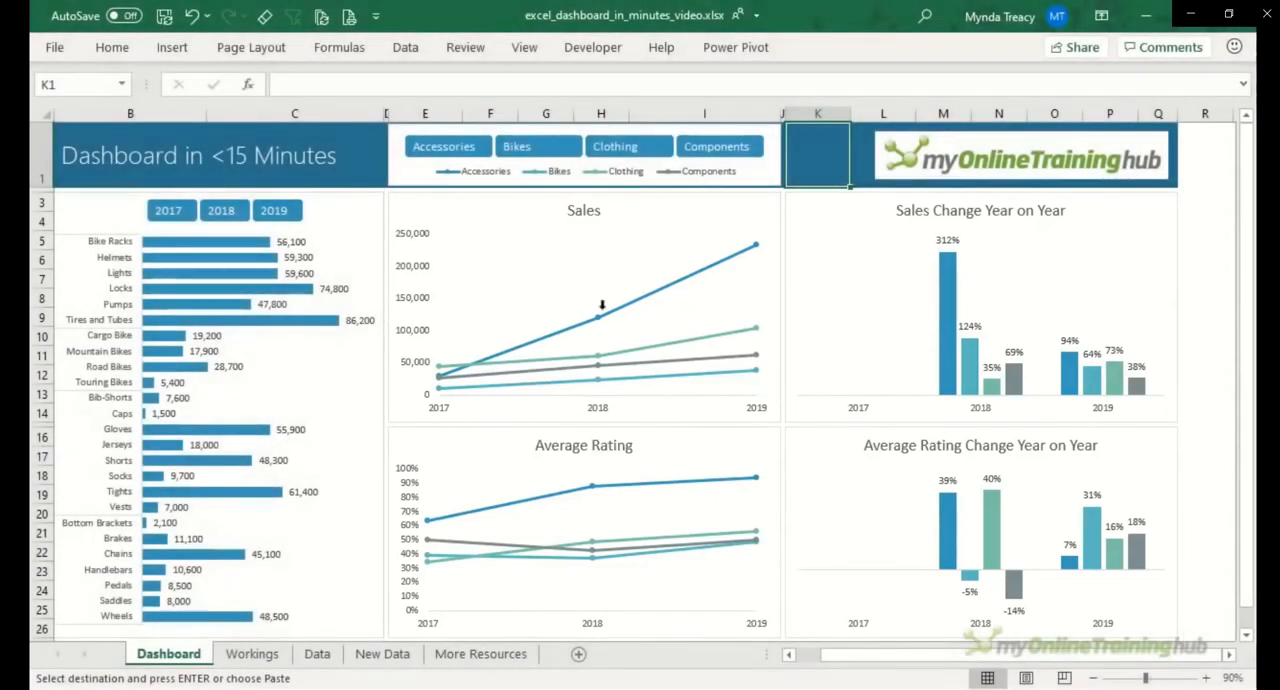
click(405, 50)
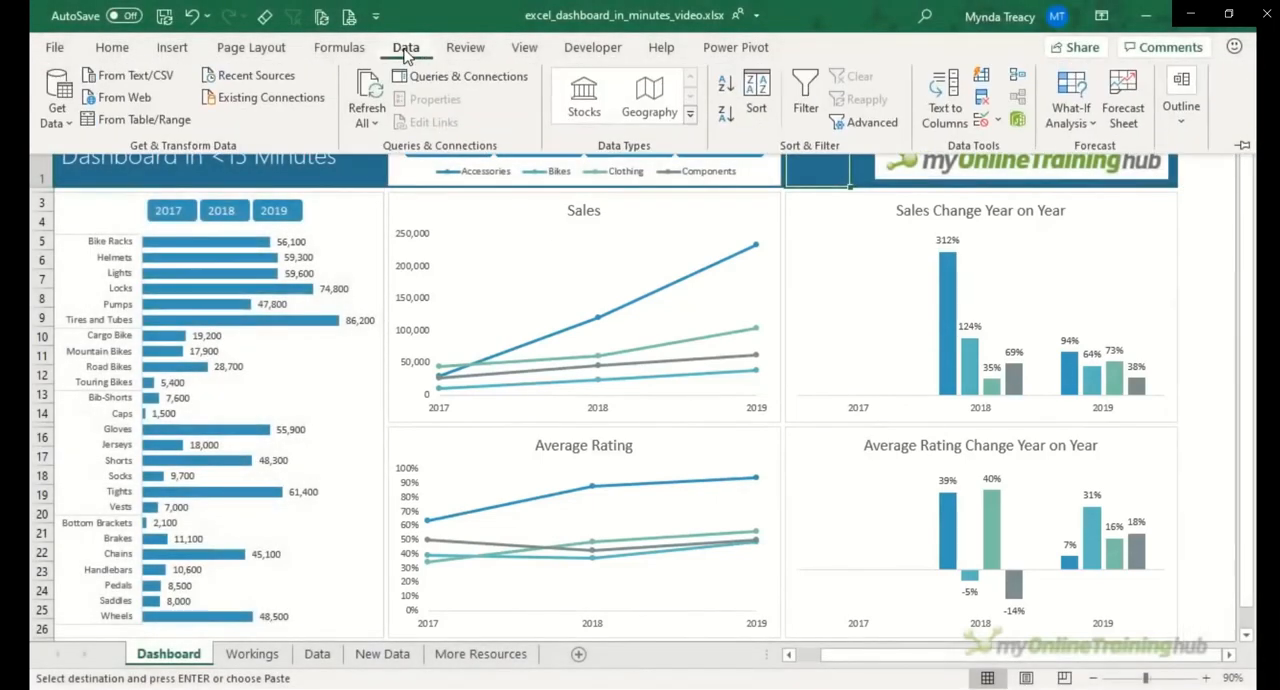
click(366, 95)
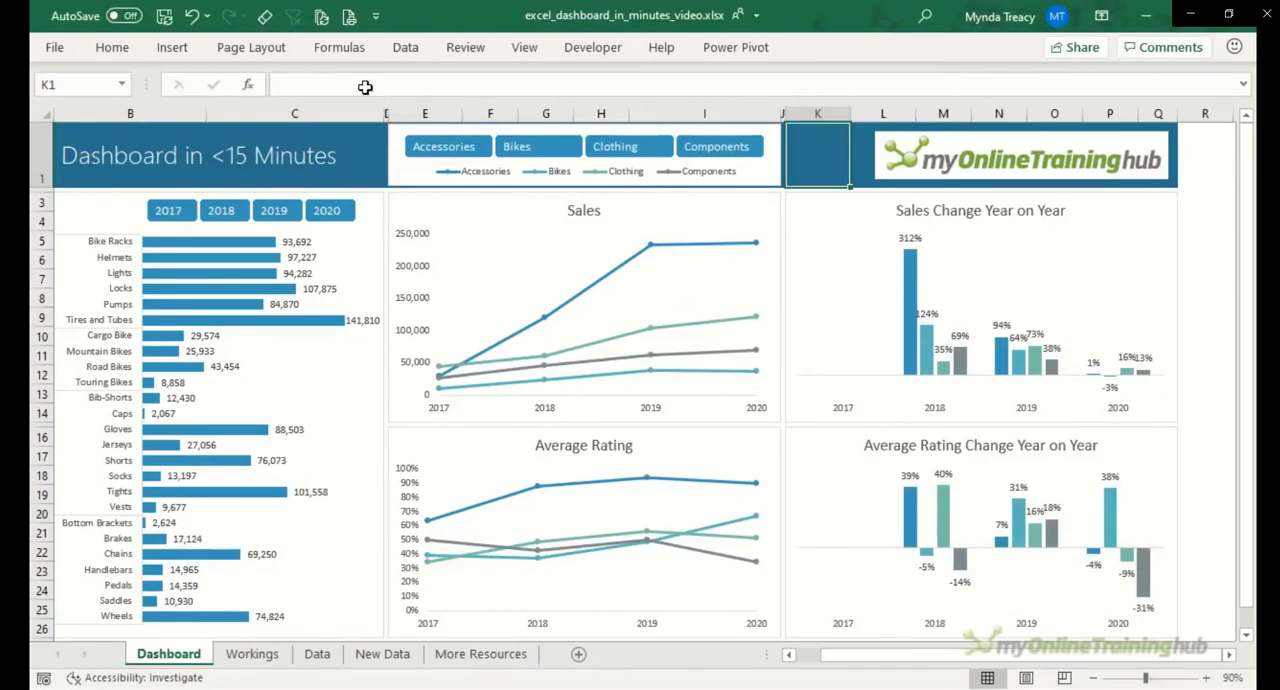
Step: Test the slicers by filtering to 2020 and sweeping across all four categories, and reselect all years
click(321, 218)
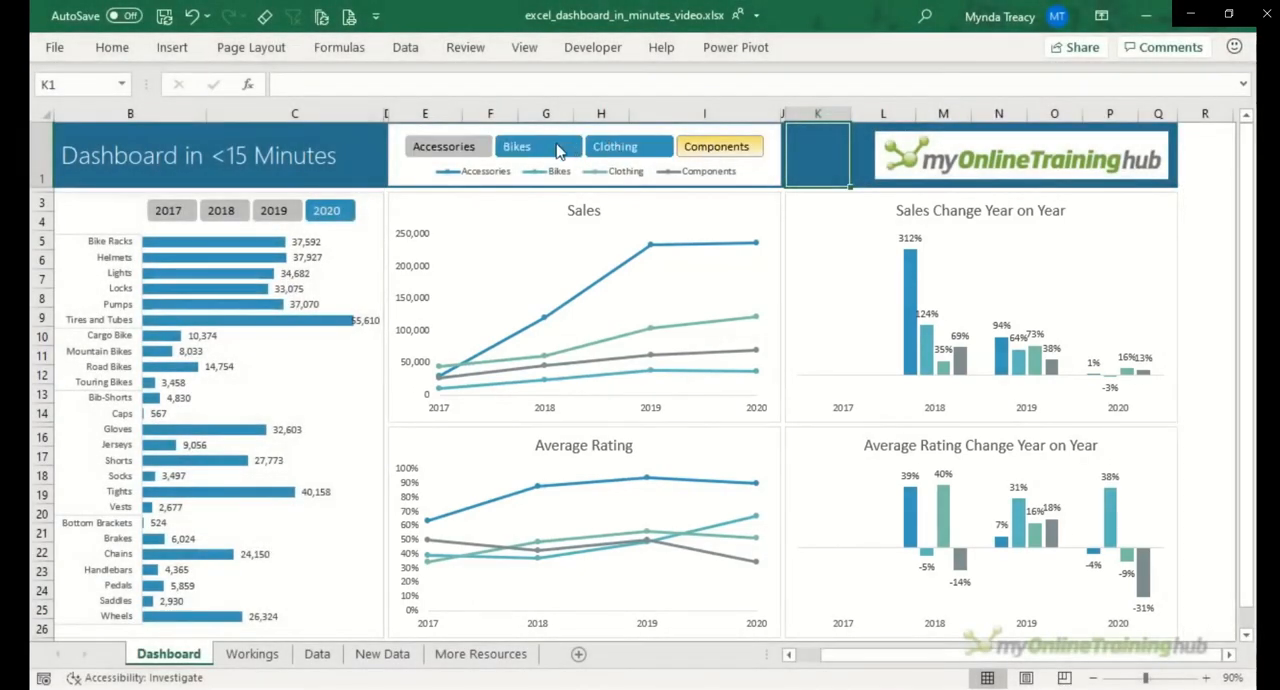
drag(471, 146, 692, 149)
drag(322, 208, 168, 218)
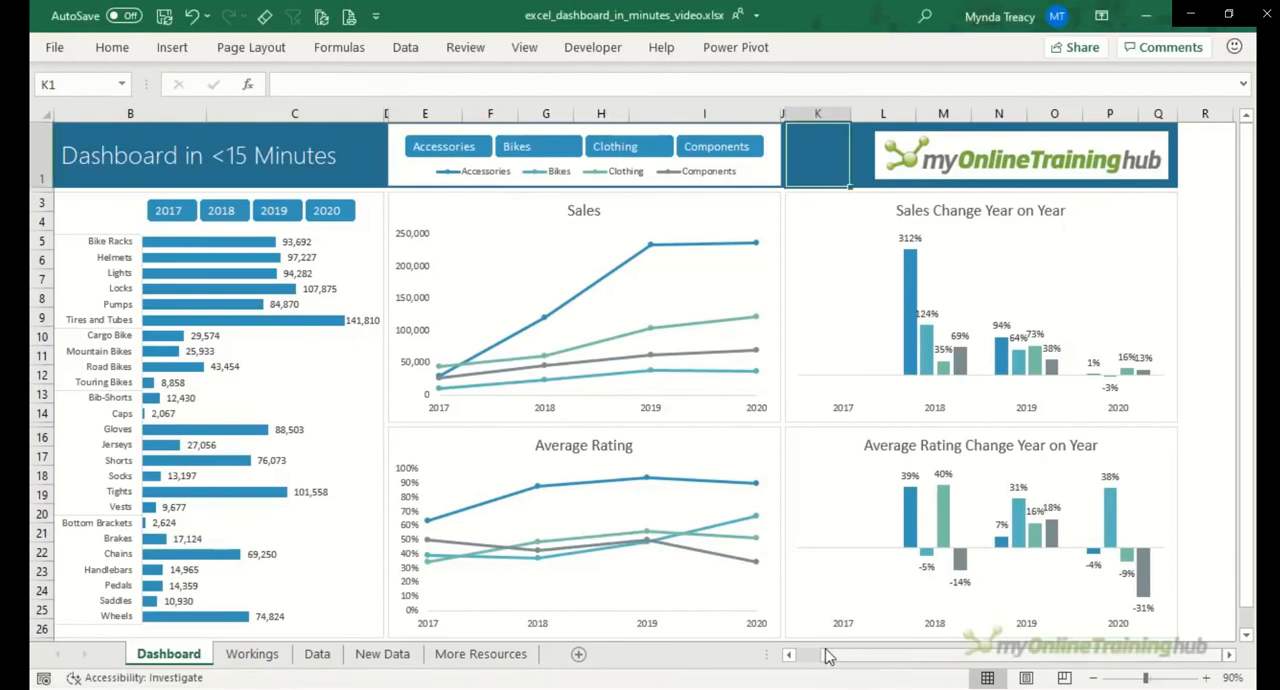
Step: Review the Data and Workings sheets, return to the Dashboard, and exclude Components from the charts with the Category slicer
drag(827, 655, 805, 660)
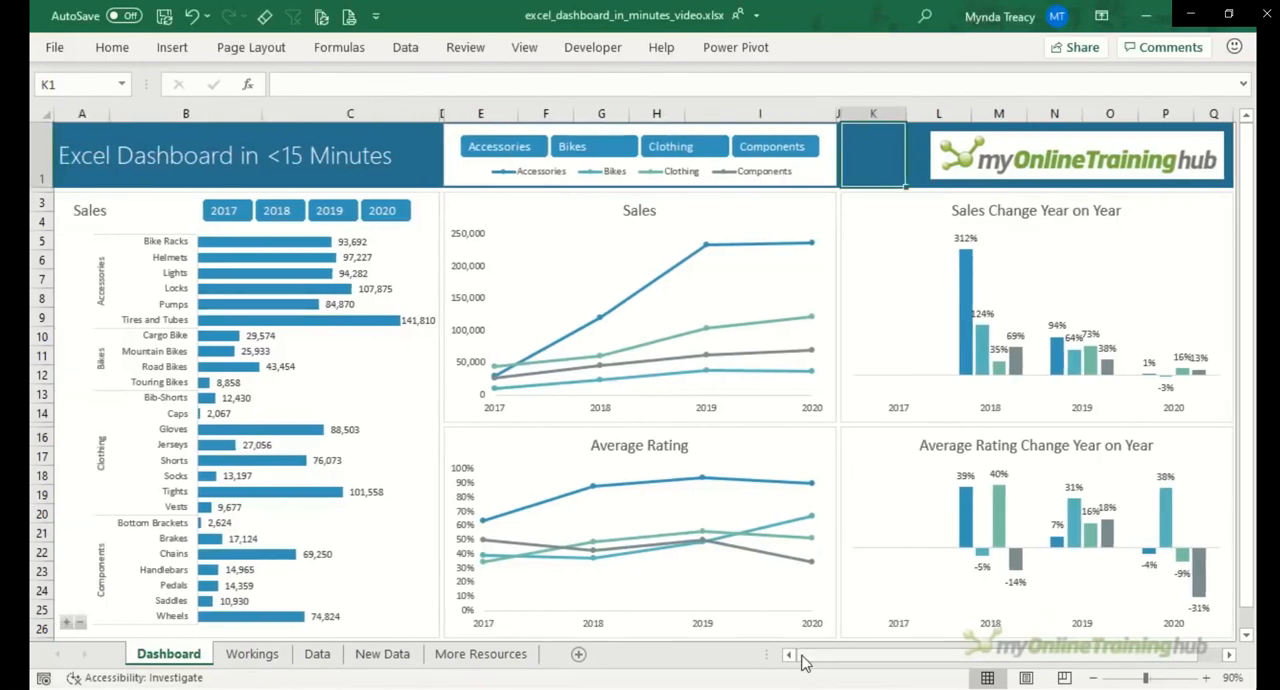
click(318, 655)
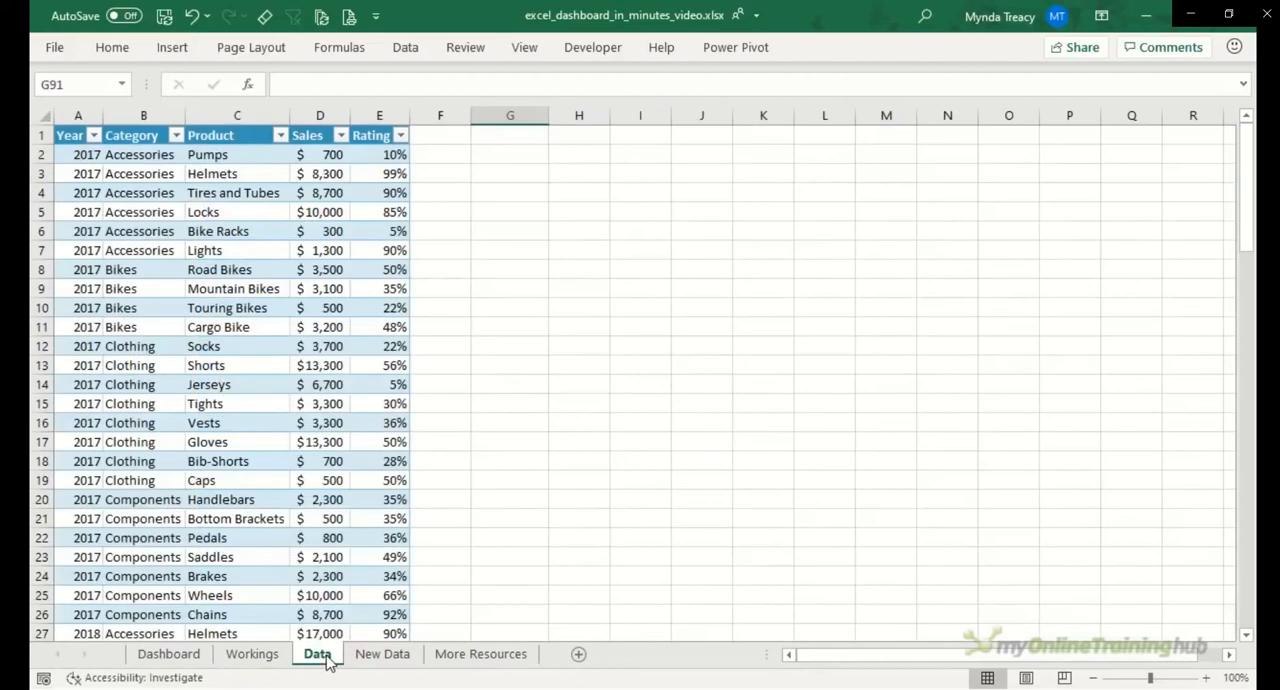
click(252, 655)
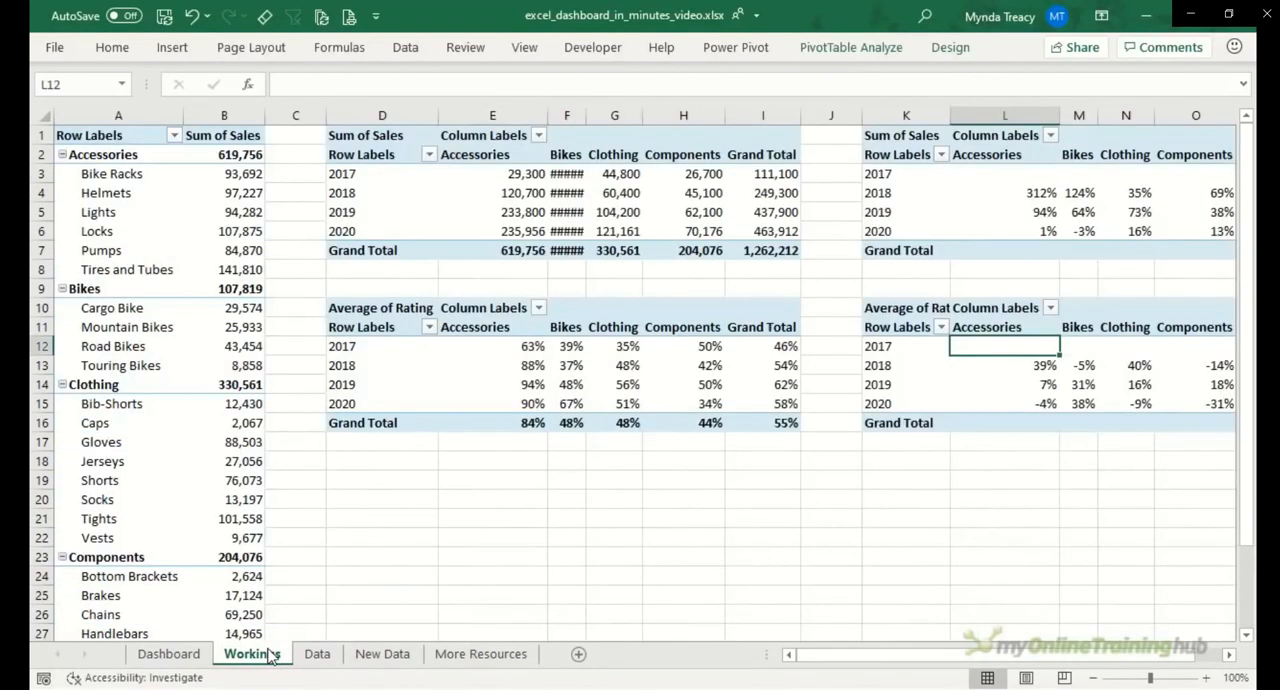
click(193, 655)
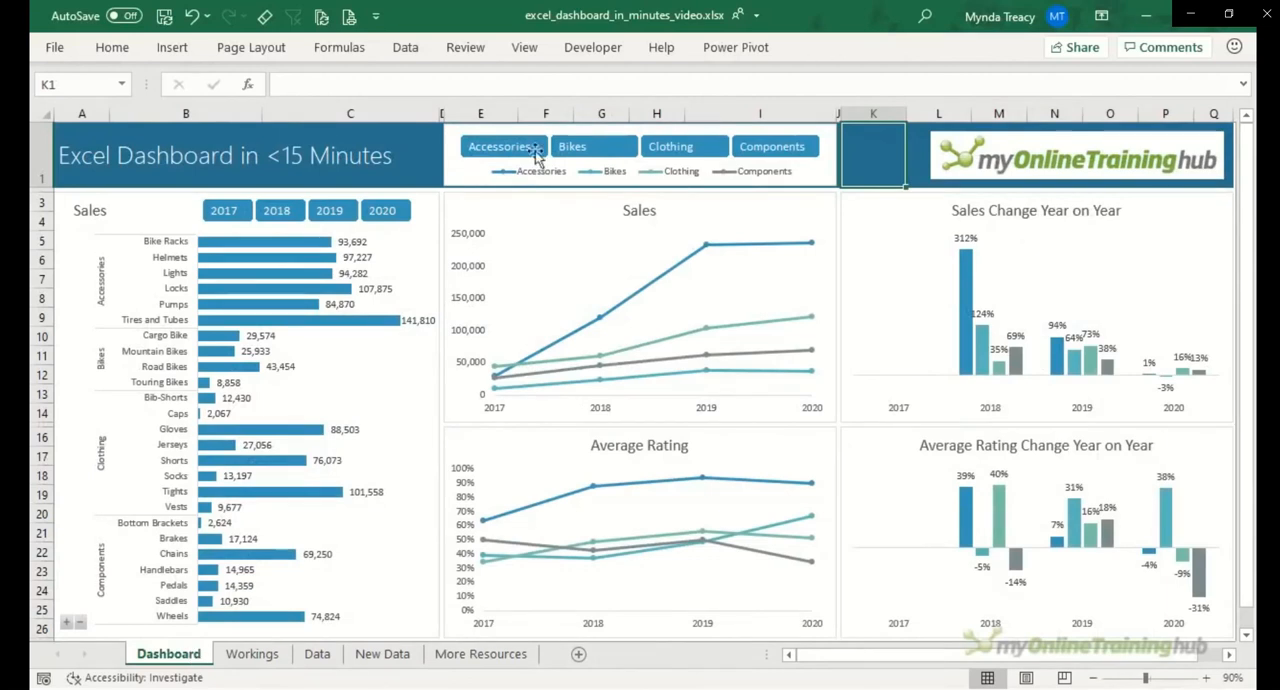
ctrl+click(772, 146)
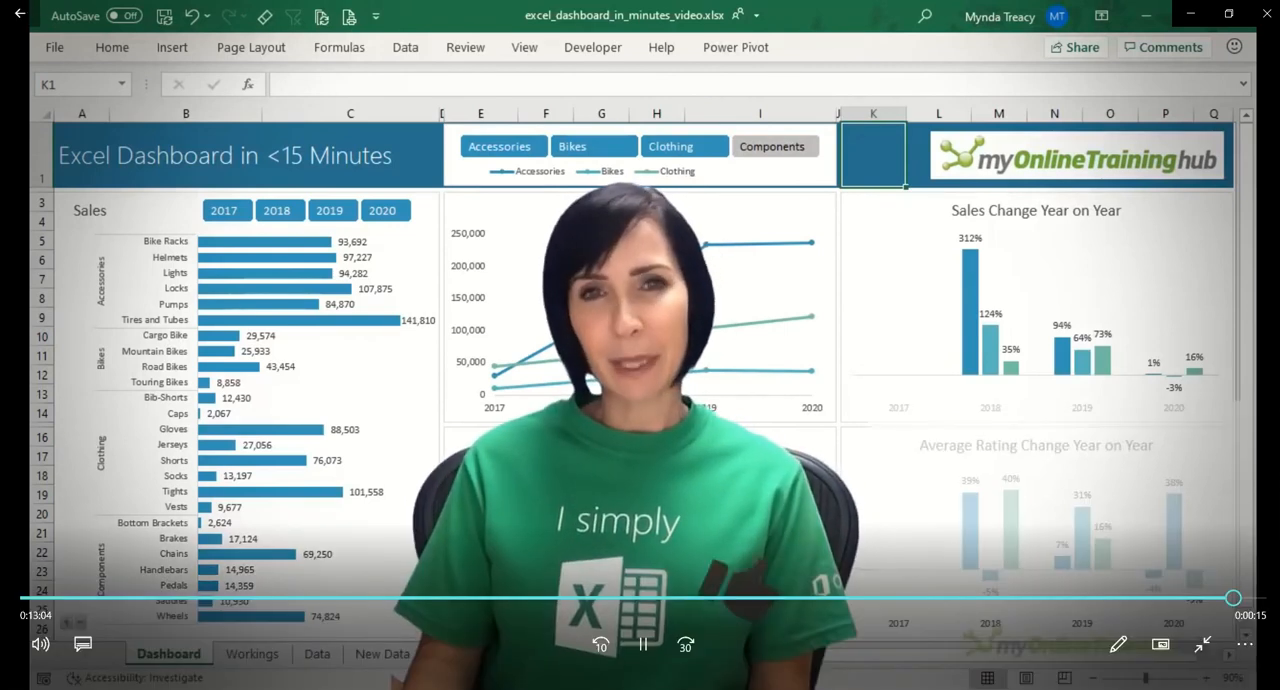
Step: Pause the dashboard tutorial video and close the video player
click(641, 658)
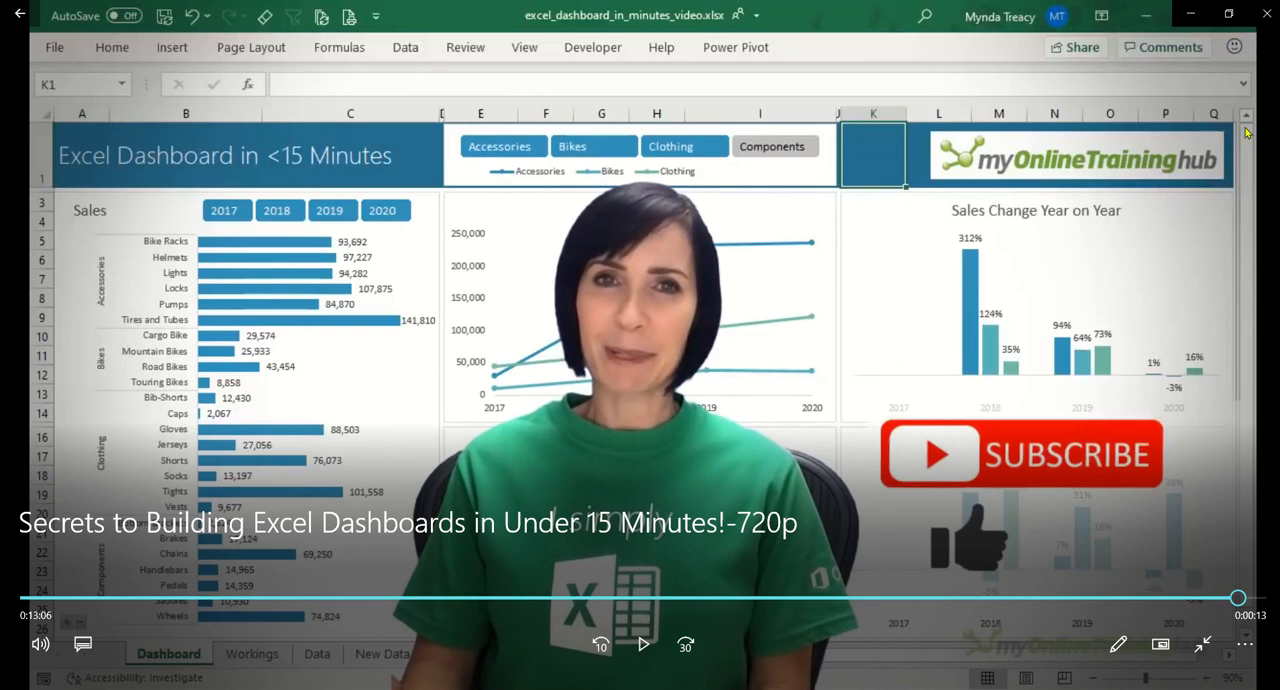
click(1268, 12)
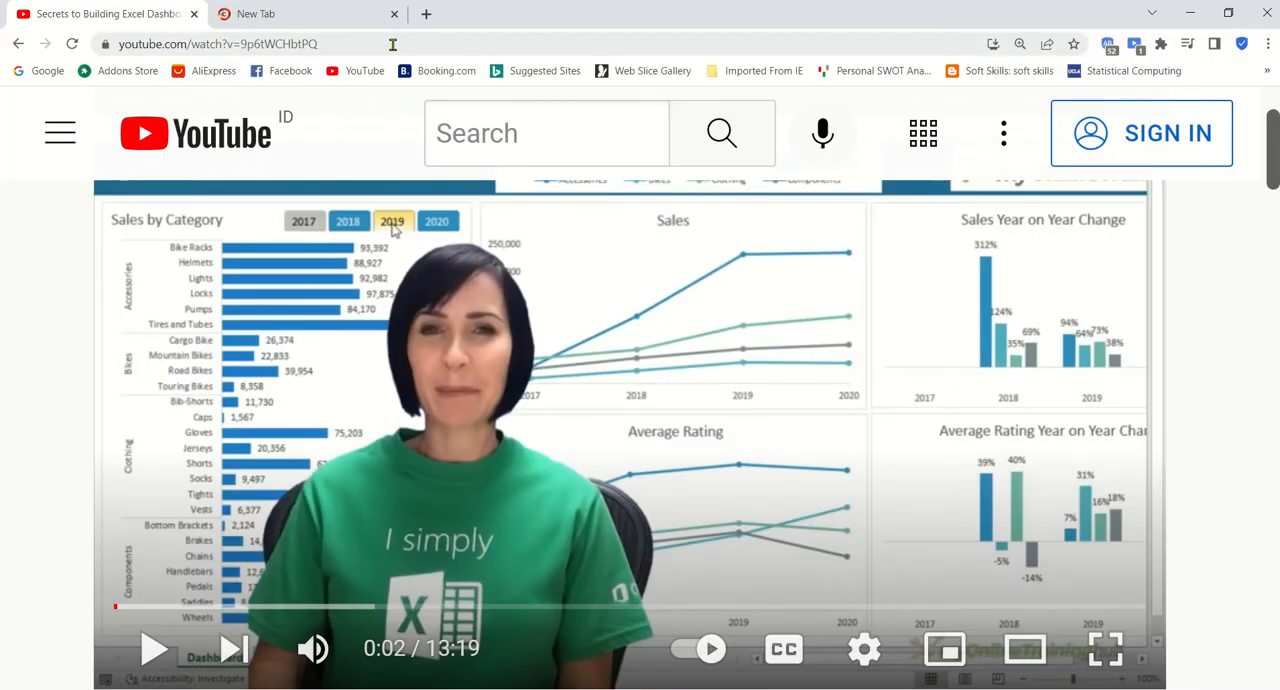
Step: Search the web in the browser for "hrn dash board excel" and show video results for "hrm dashboard excel"
click(388, 46)
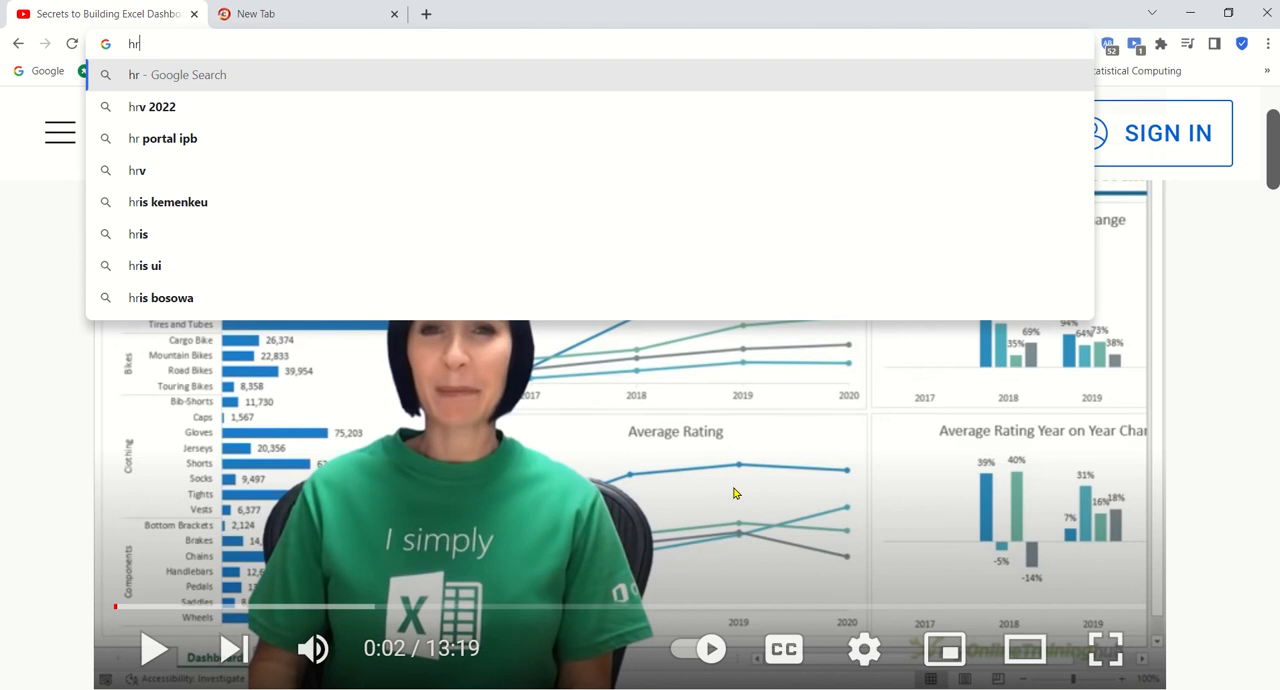
text(n dash)
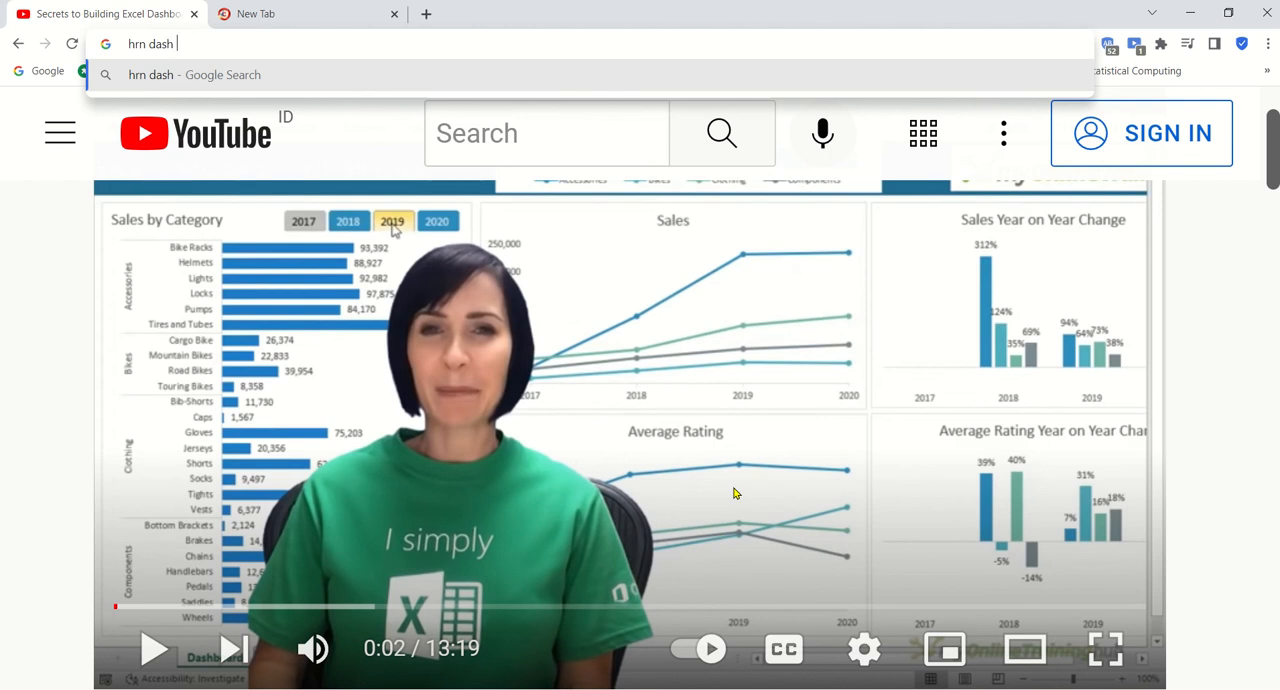
text( board excel)
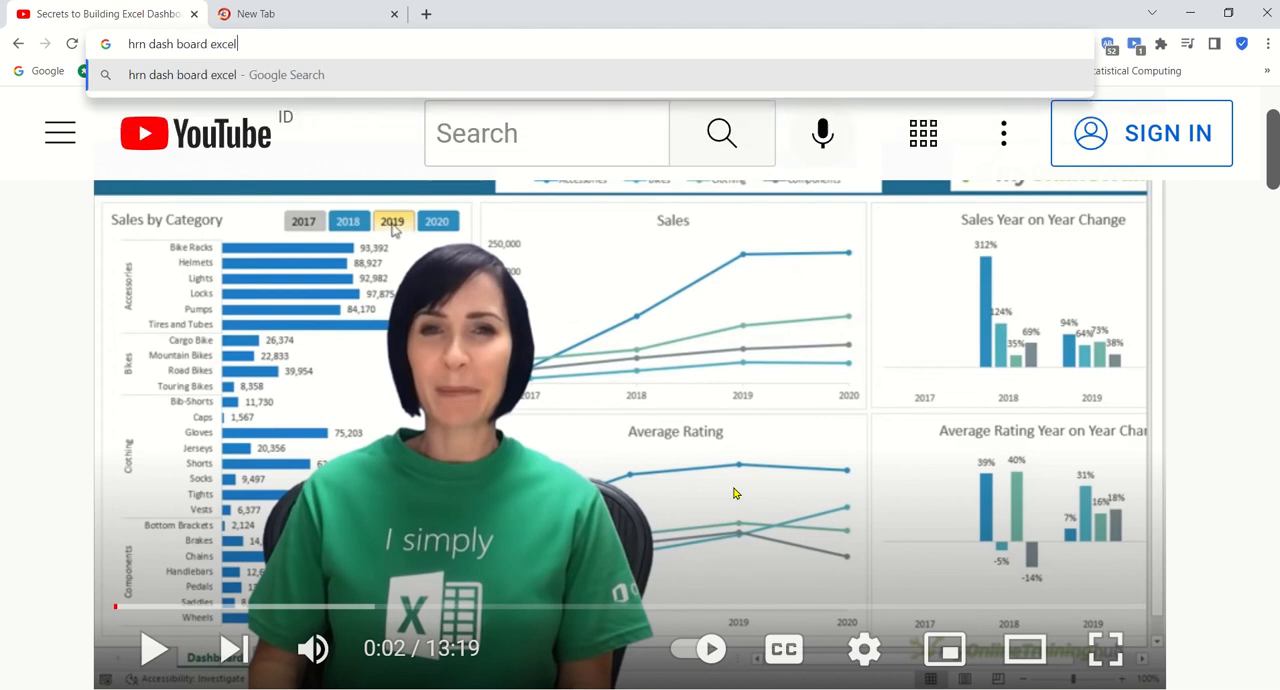
key(Return)
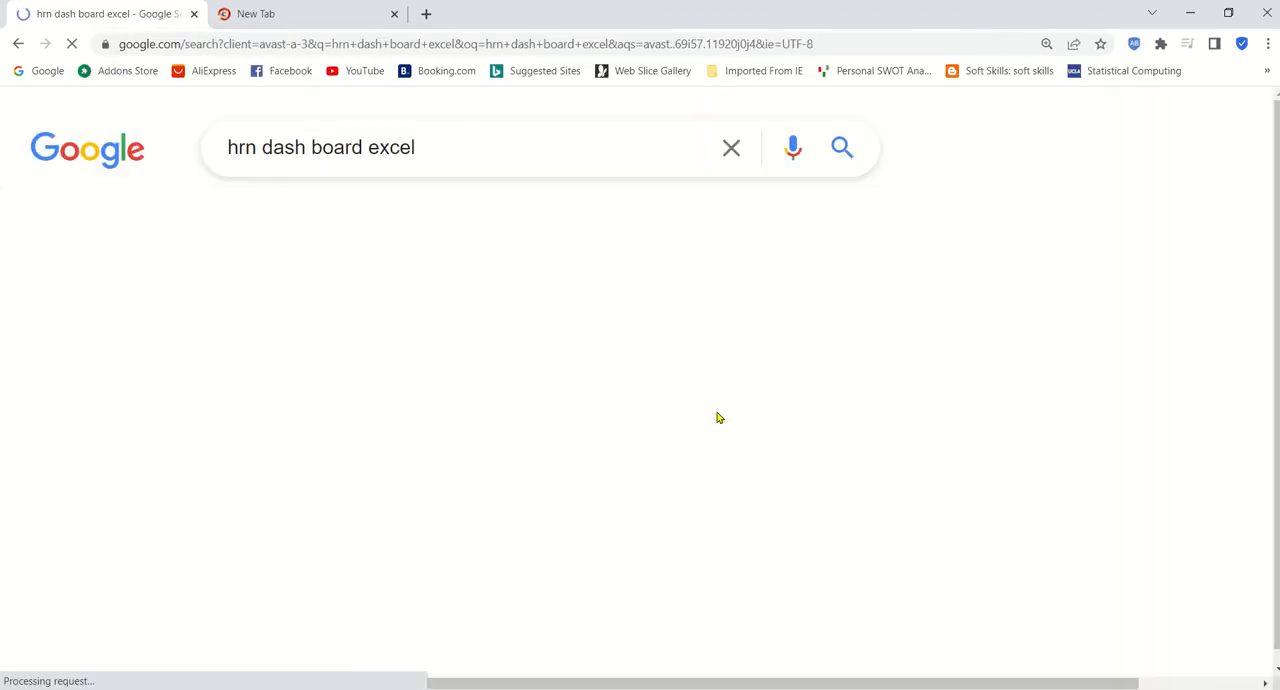
click(274, 220)
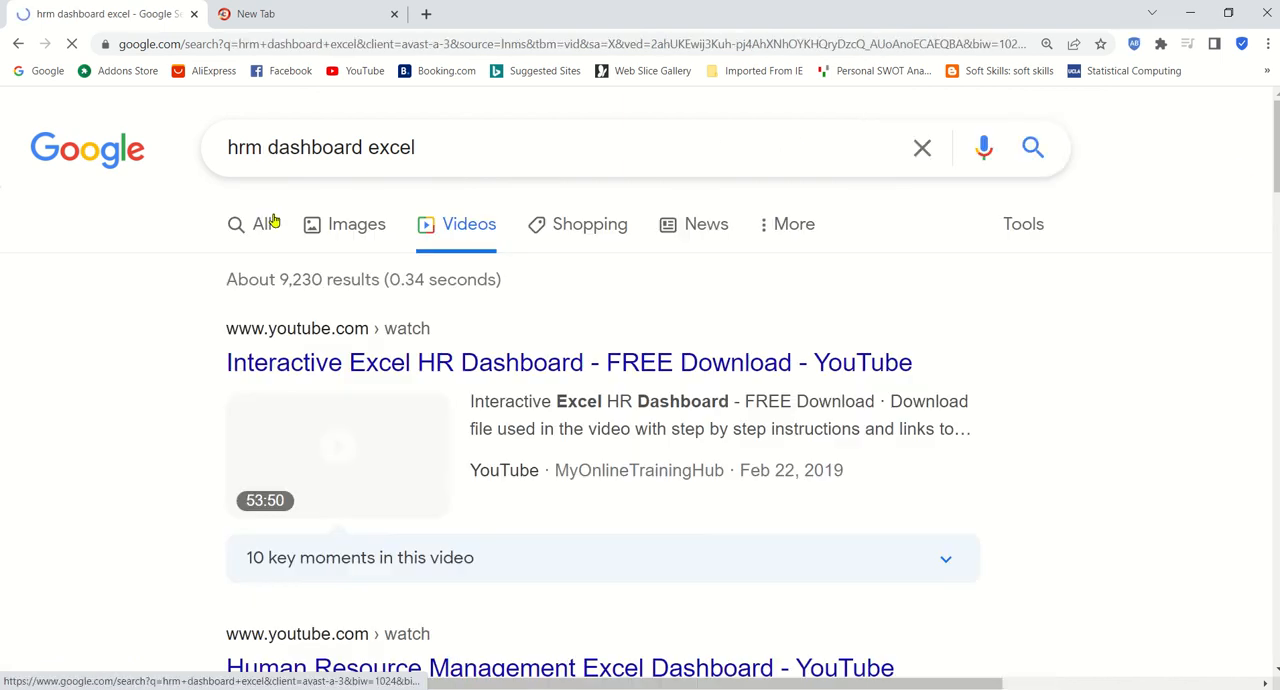
Step: Open the "Interactive Excel HR Dashboard - FREE Download" video from the results in a new tab and skip its ad
scroll(314, 252, down, 1)
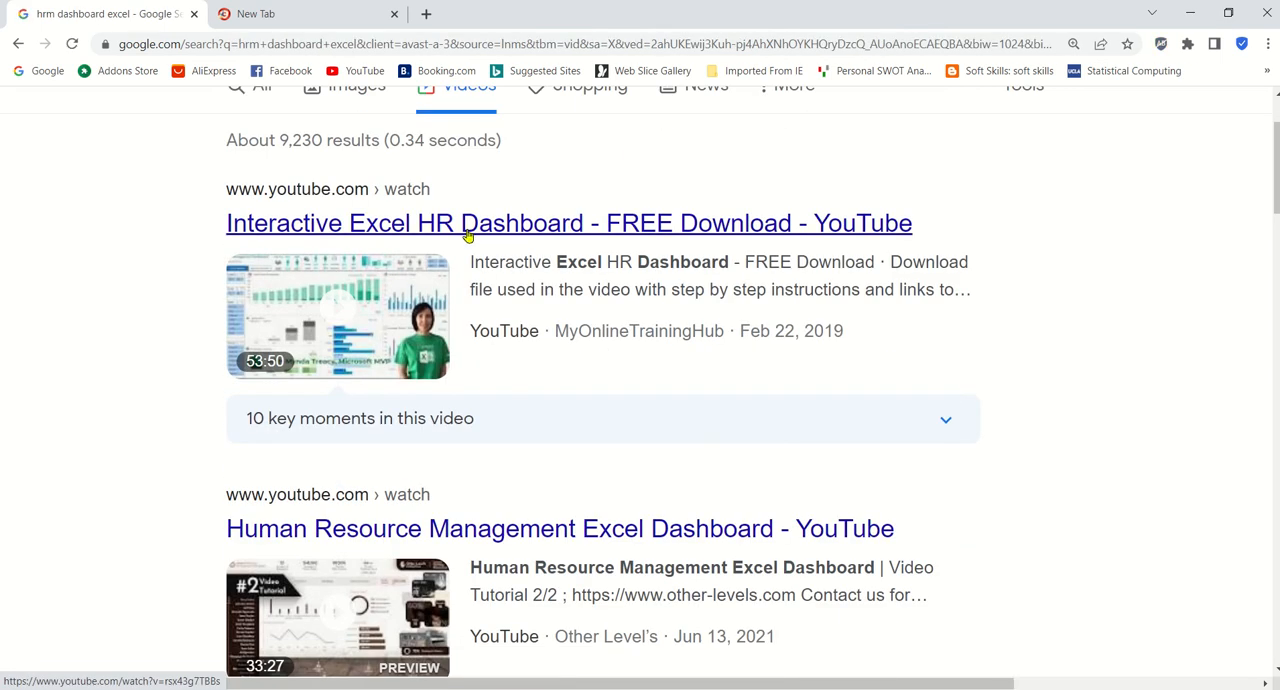
middle_click(467, 235)
click(330, 14)
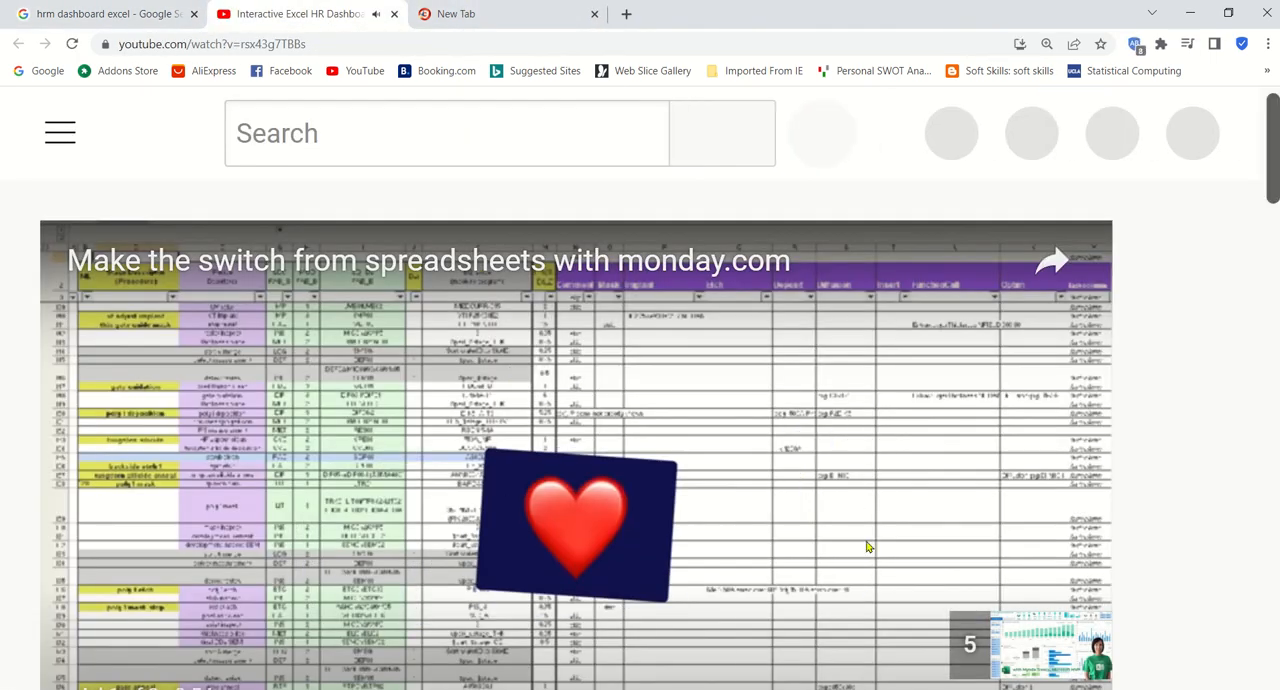
scroll(620, 338, down, 4)
scroll(408, 195, up, 4)
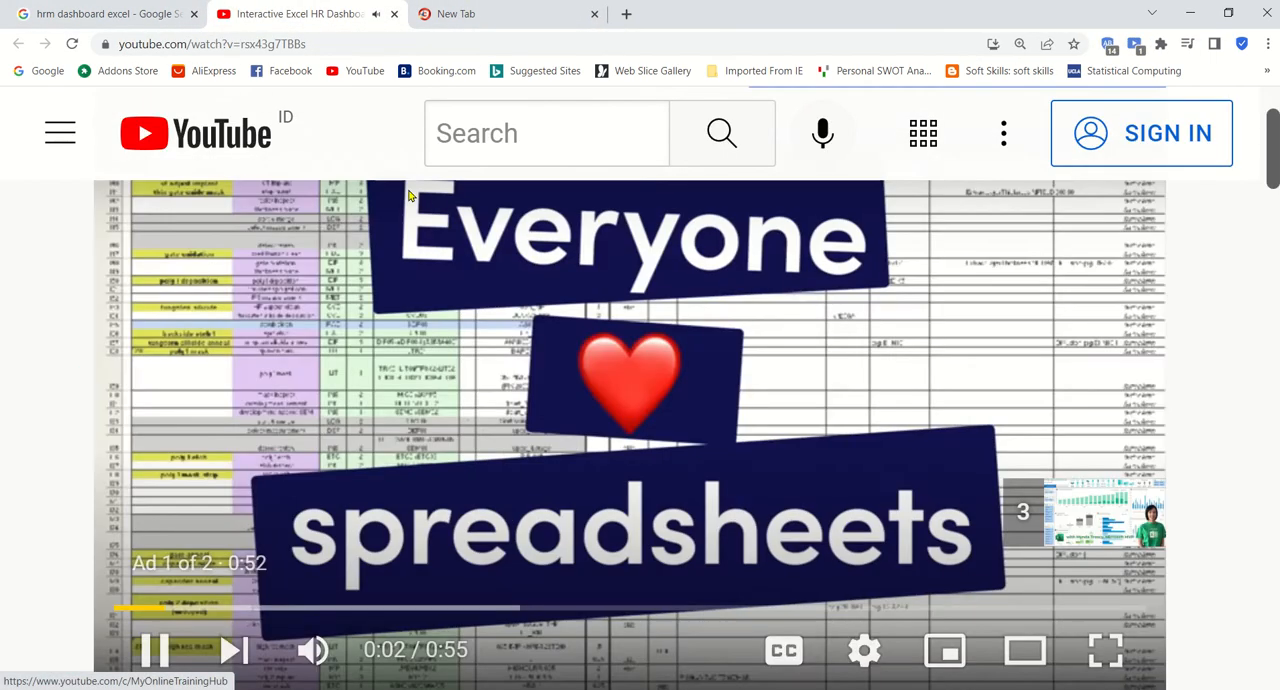
click(319, 43)
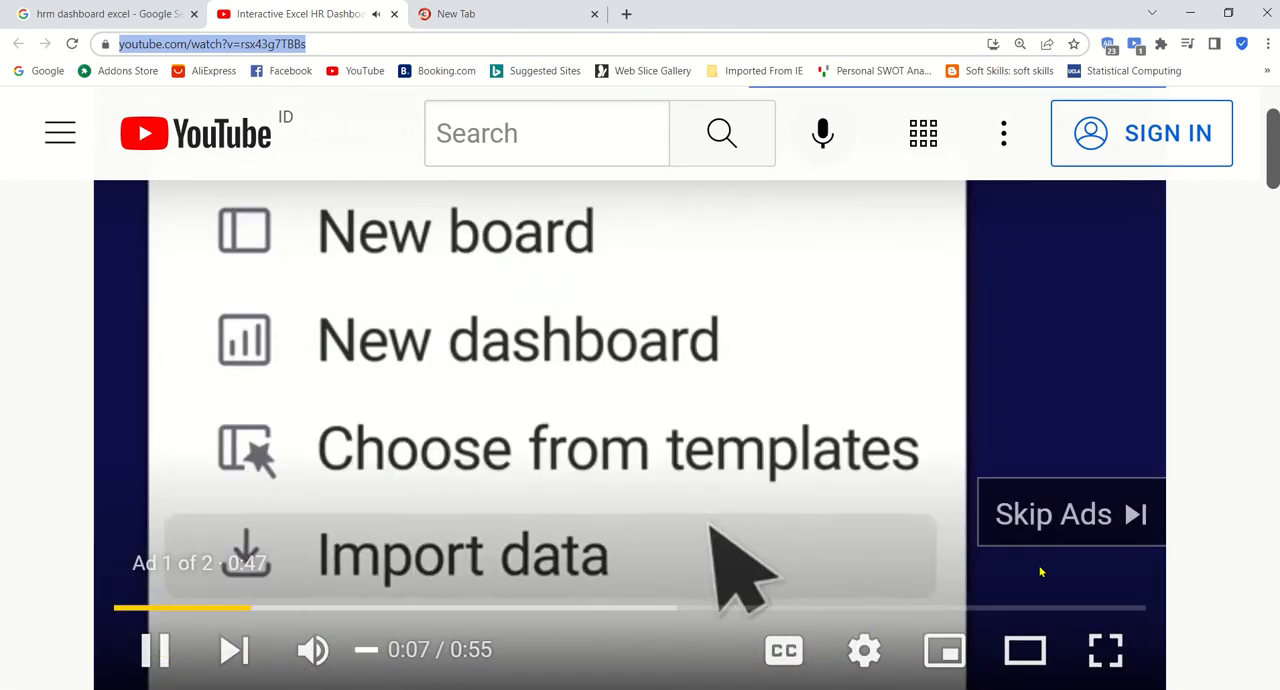
click(1029, 531)
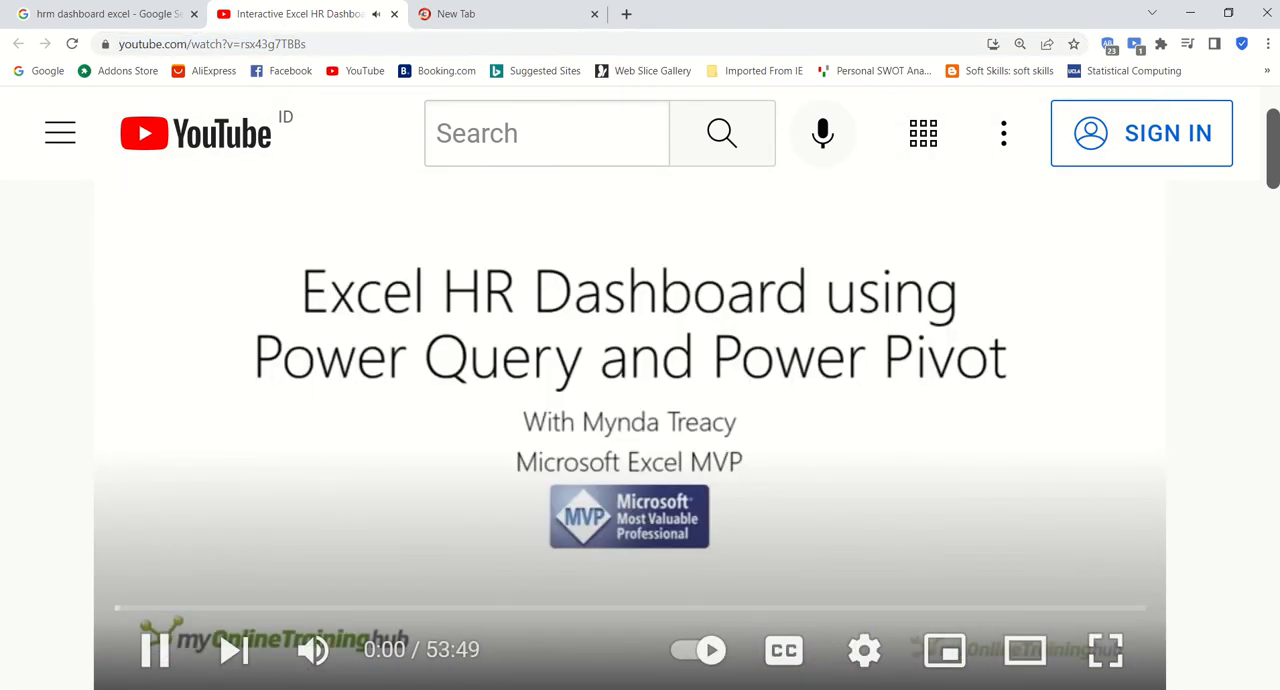
Step: Switch to the Google Meet window
mouse_move(736, 688)
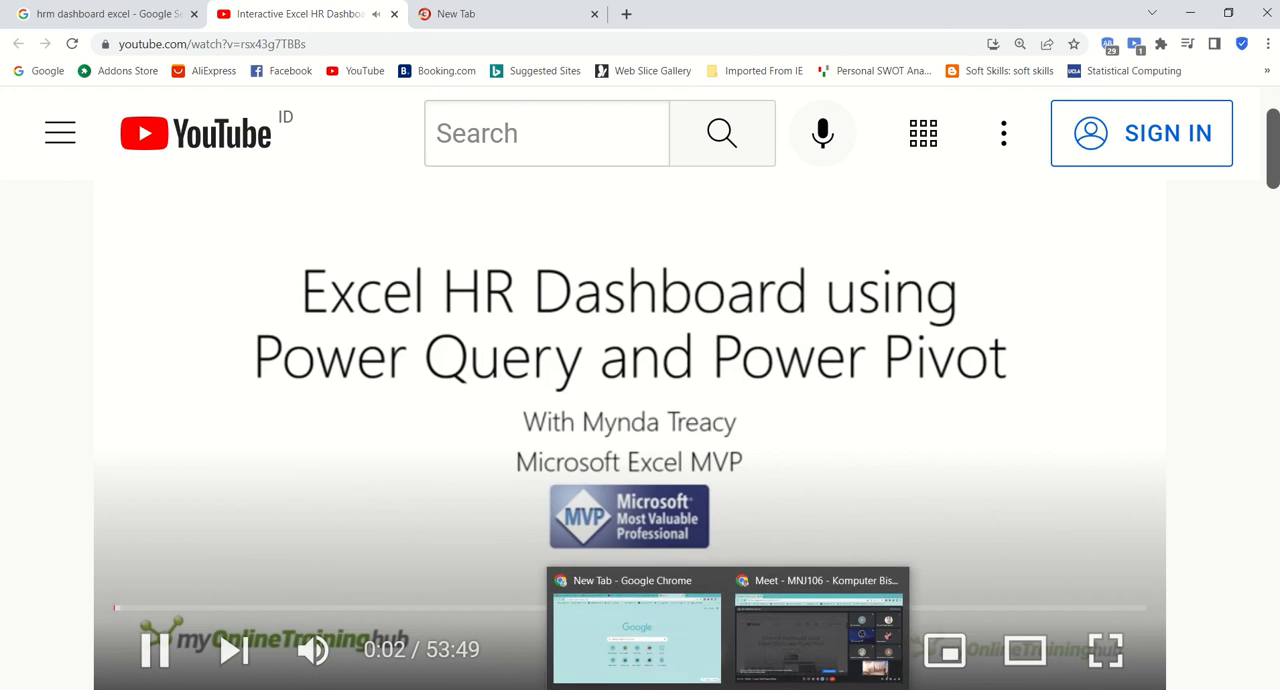
click(818, 636)
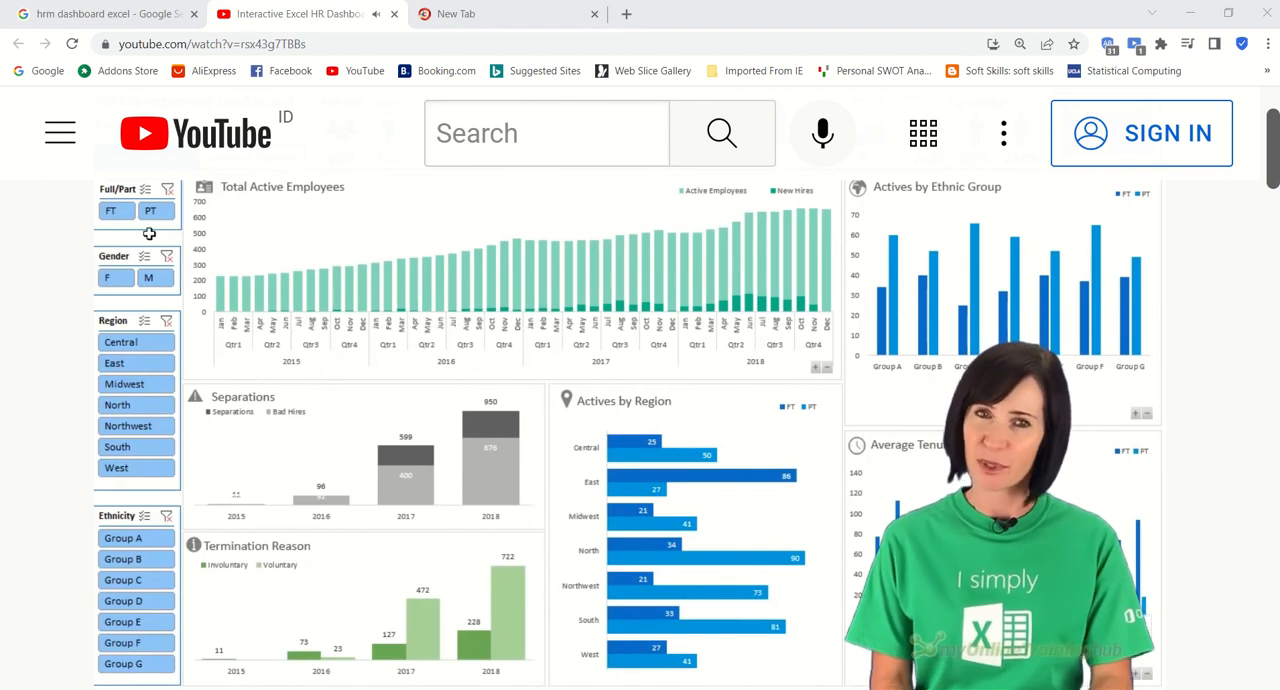
Step: Search the web for "project management excel dashboard" in the tab that is playing the HR dashboard video
click(327, 46)
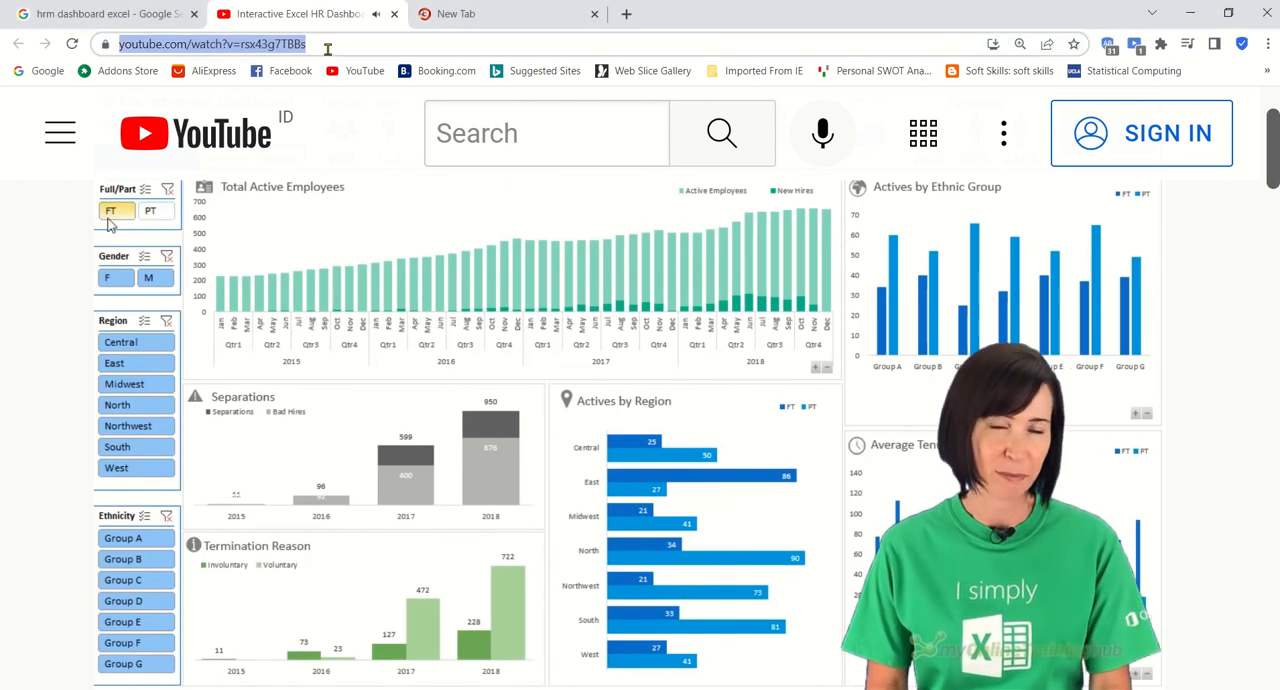
text(pri)
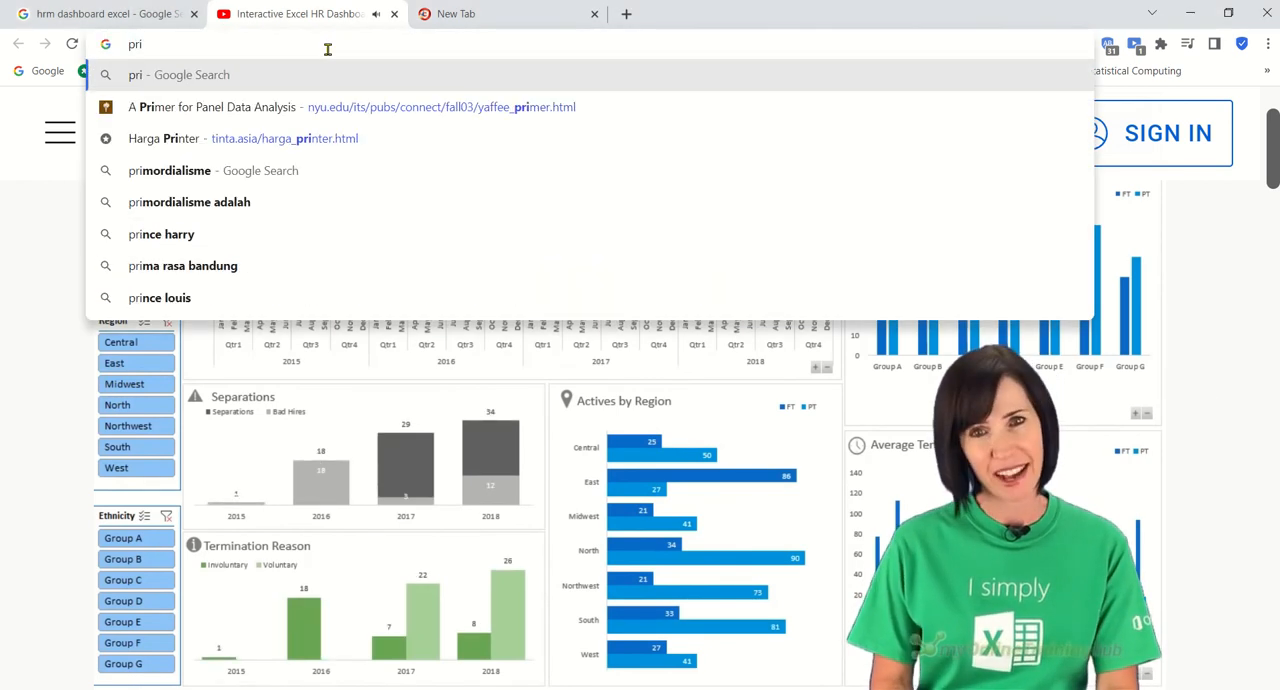
key(BackSpace)
text(oject m)
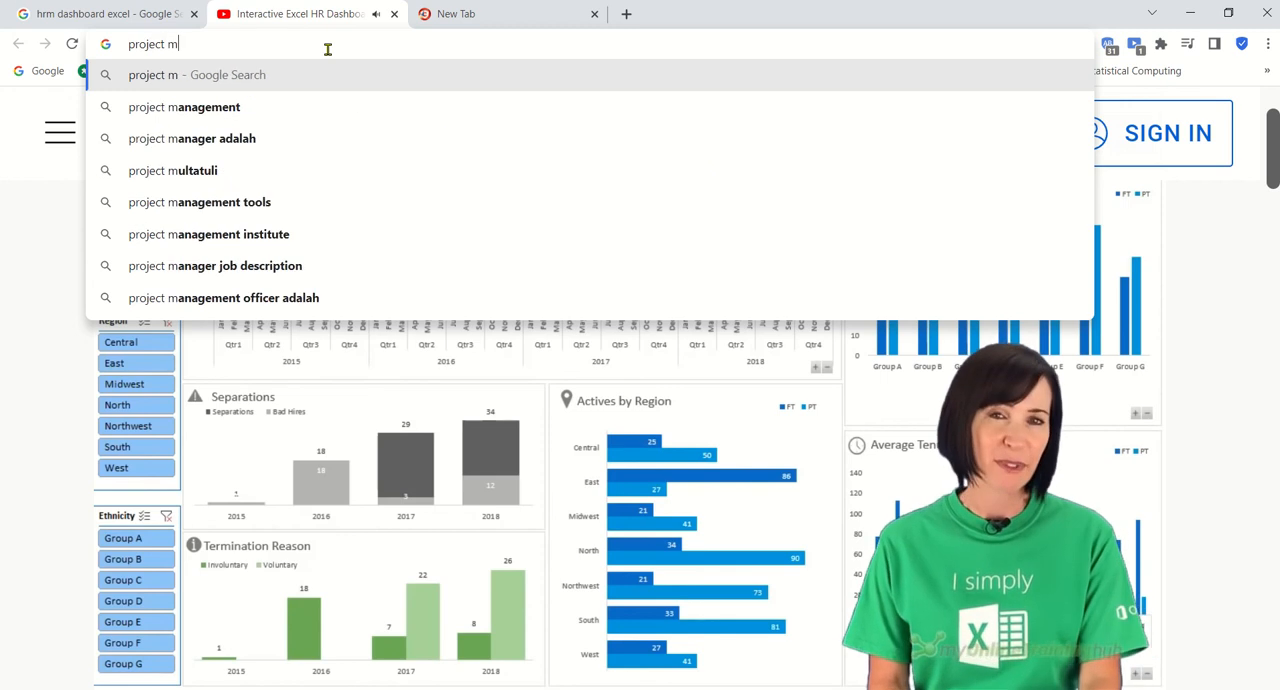
text(anageme)
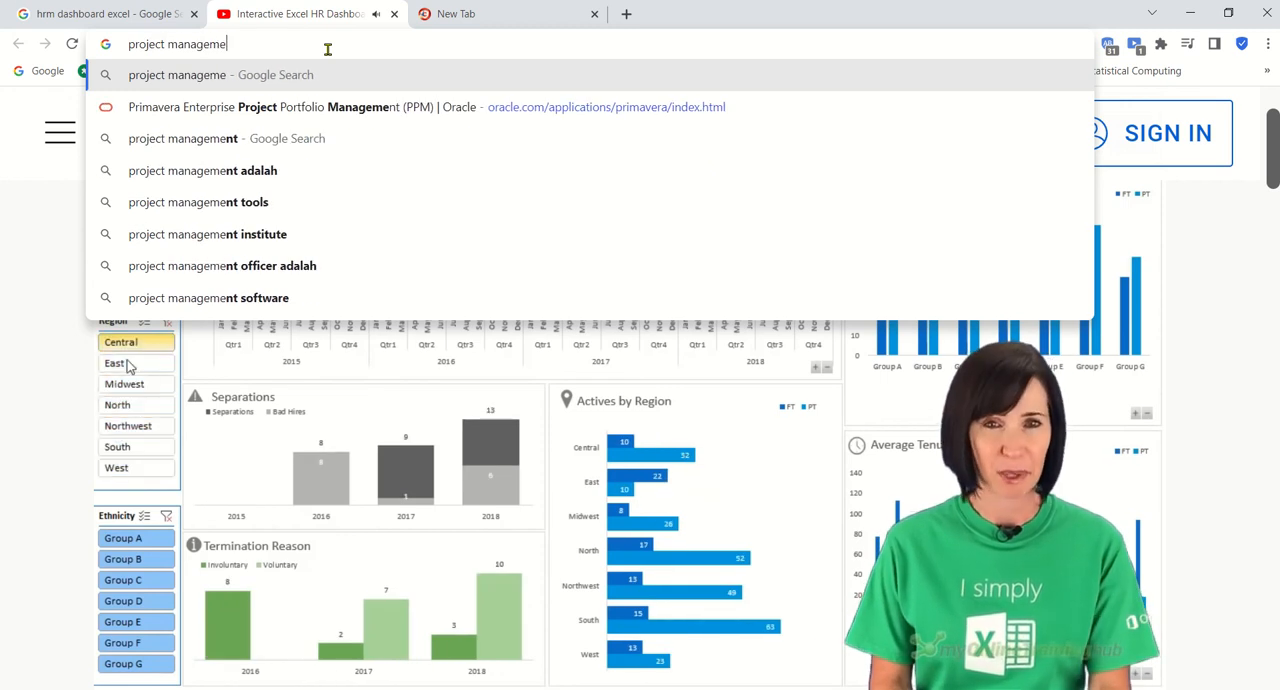
text(nt ex)
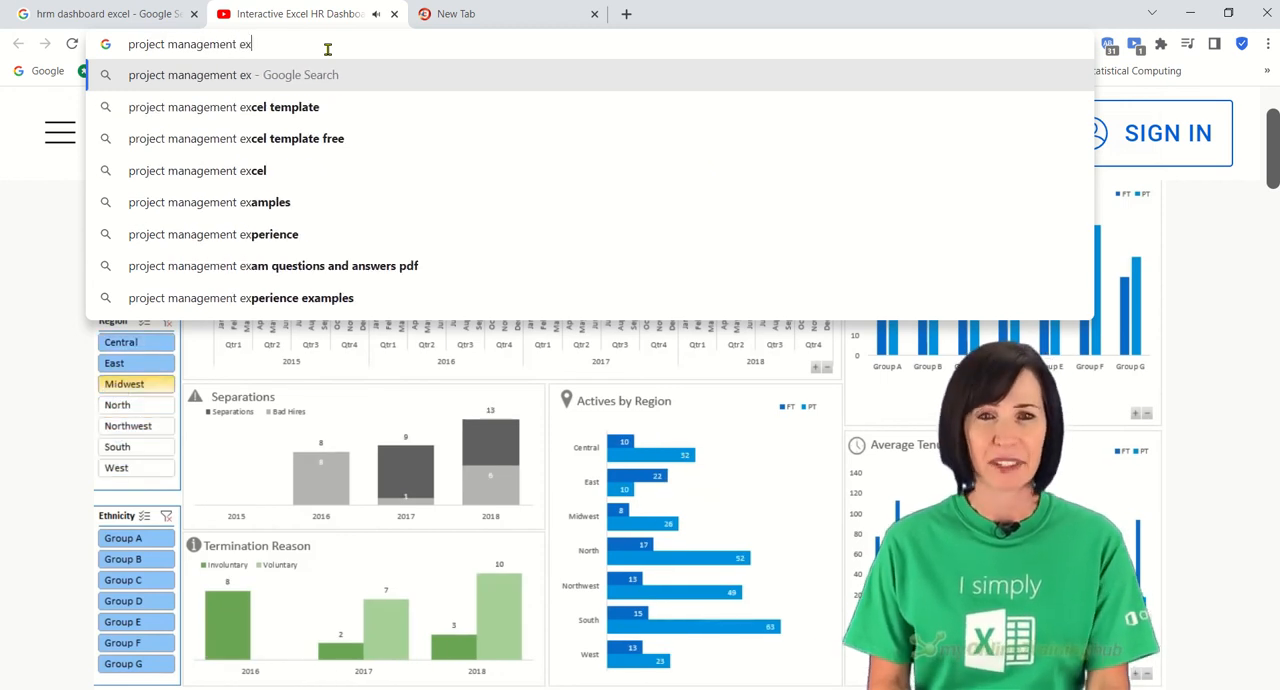
text(cel dash)
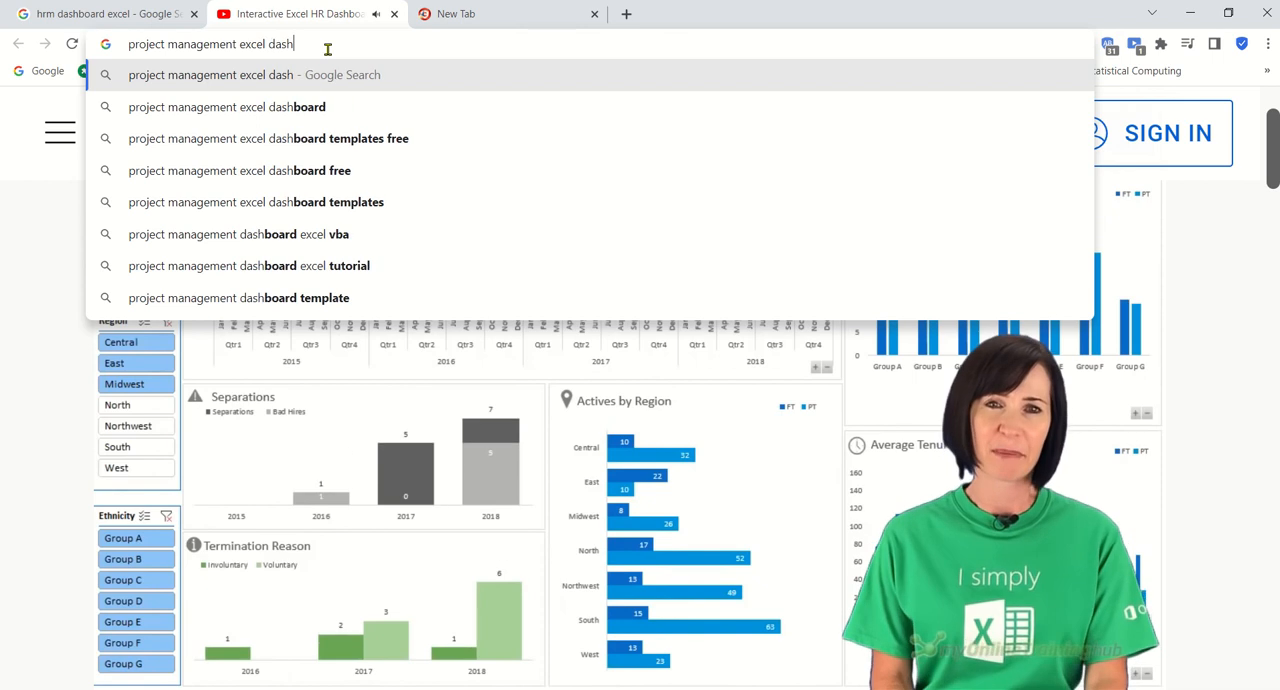
text(board)
key(Return)
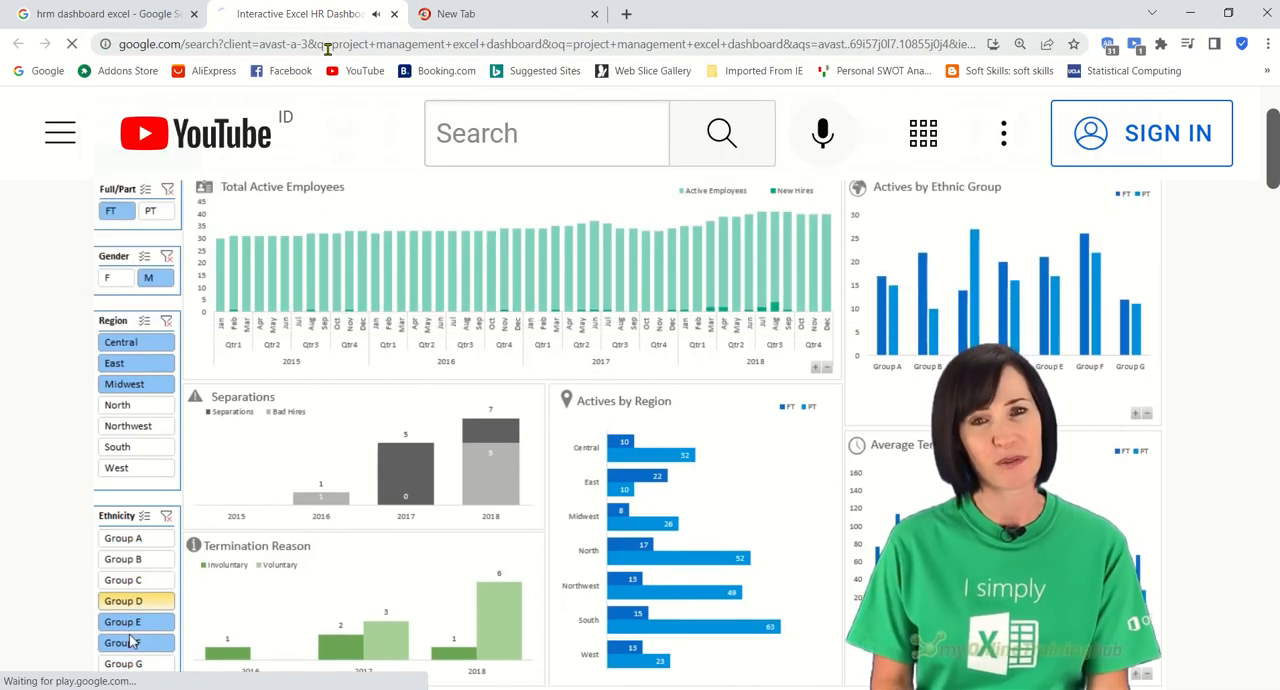
Step: Copy the link of the "Interactive Excel Project Management Dashboard - FREE ..." video from the results and switch to the previously used window
scroll(297, 511, down, 1)
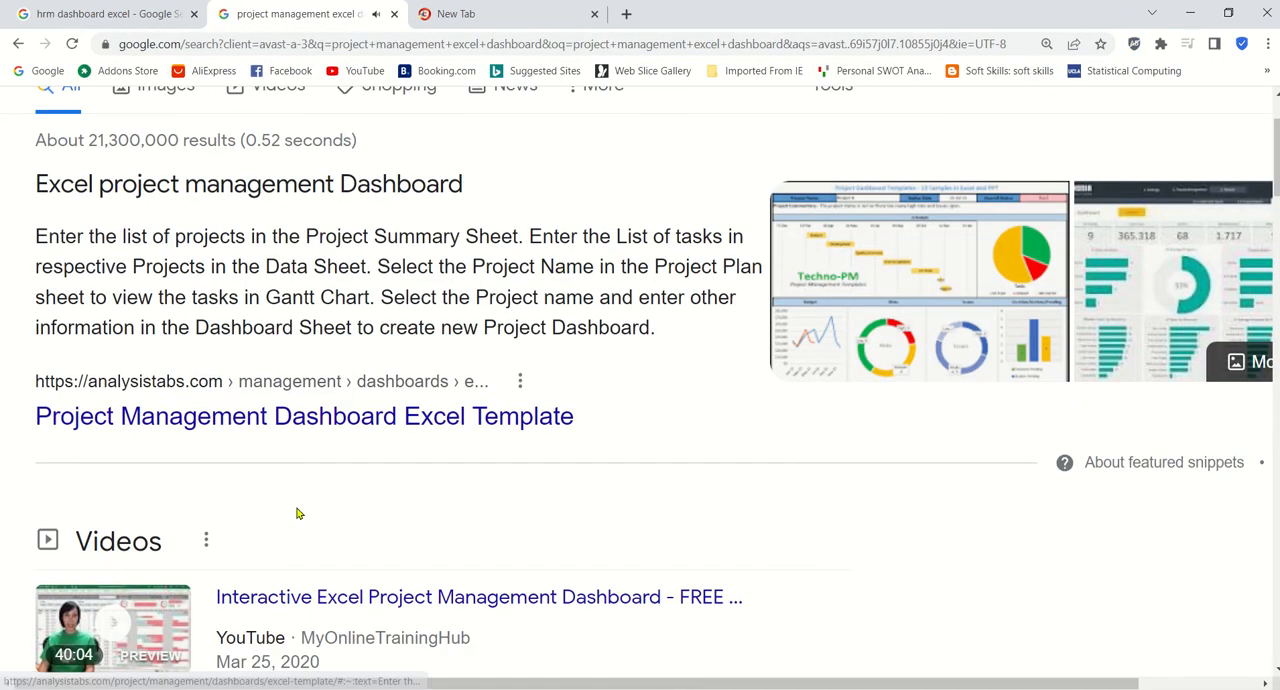
scroll(378, 402, down, 3)
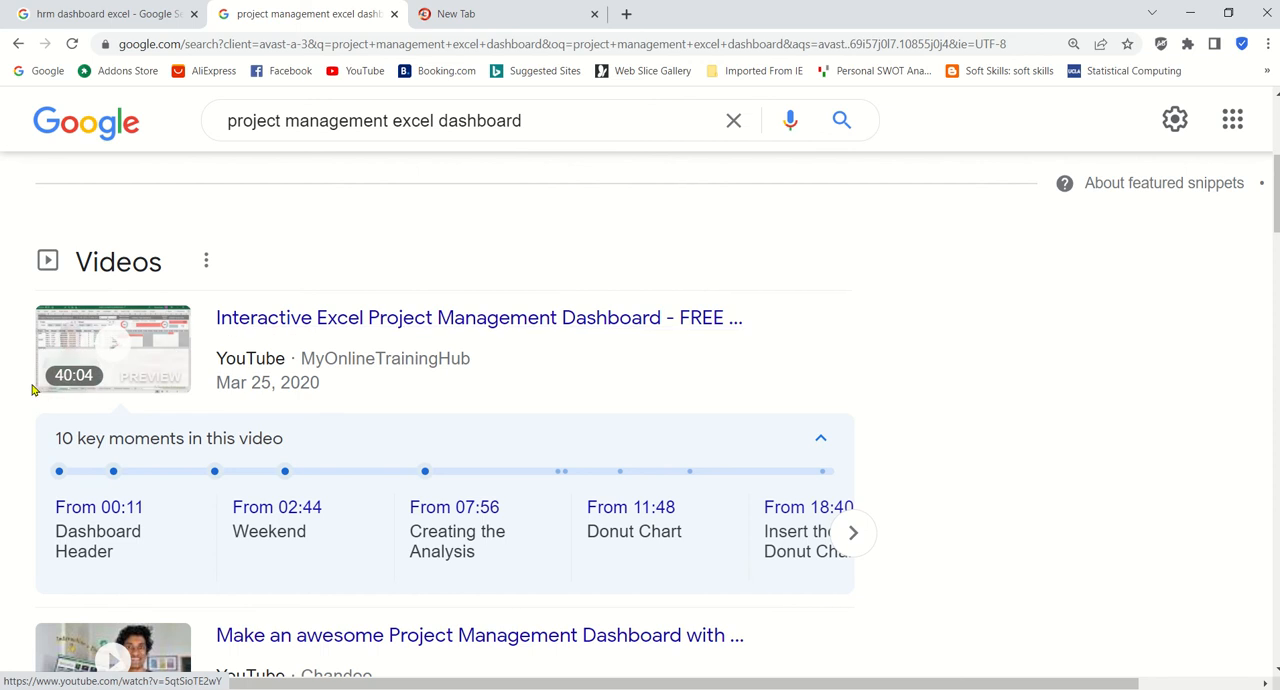
right_click(297, 319)
click(388, 416)
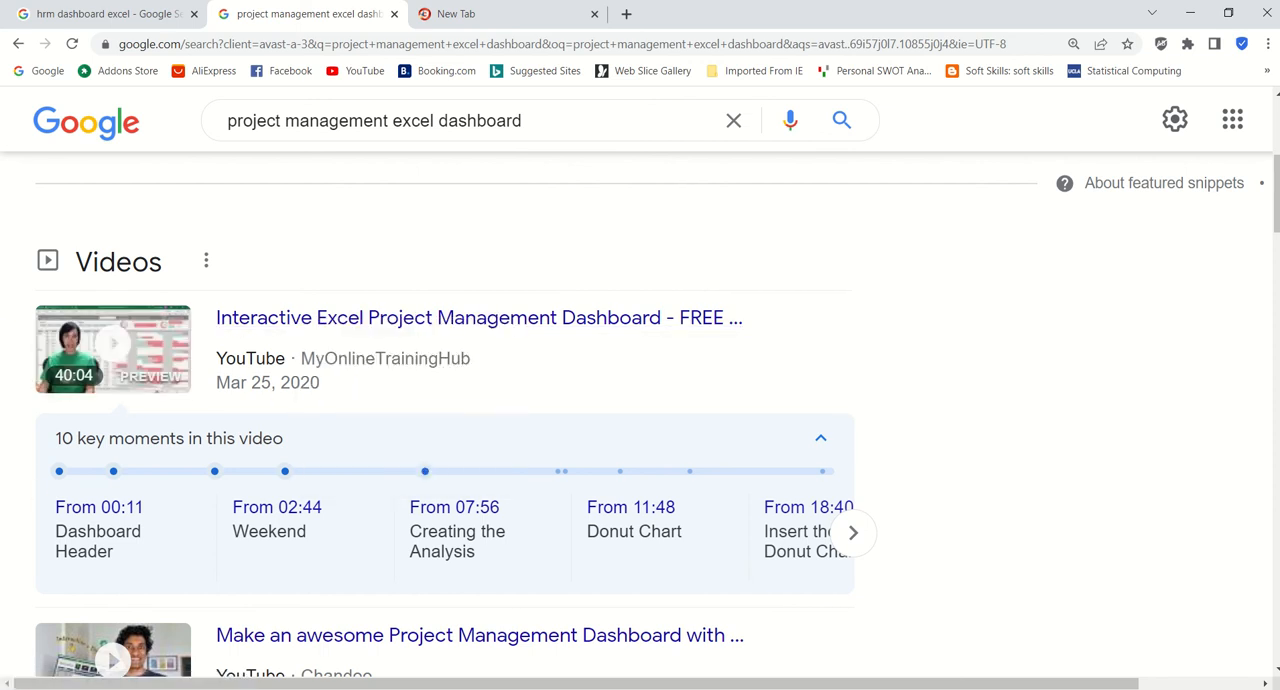
key(alt+Tab)
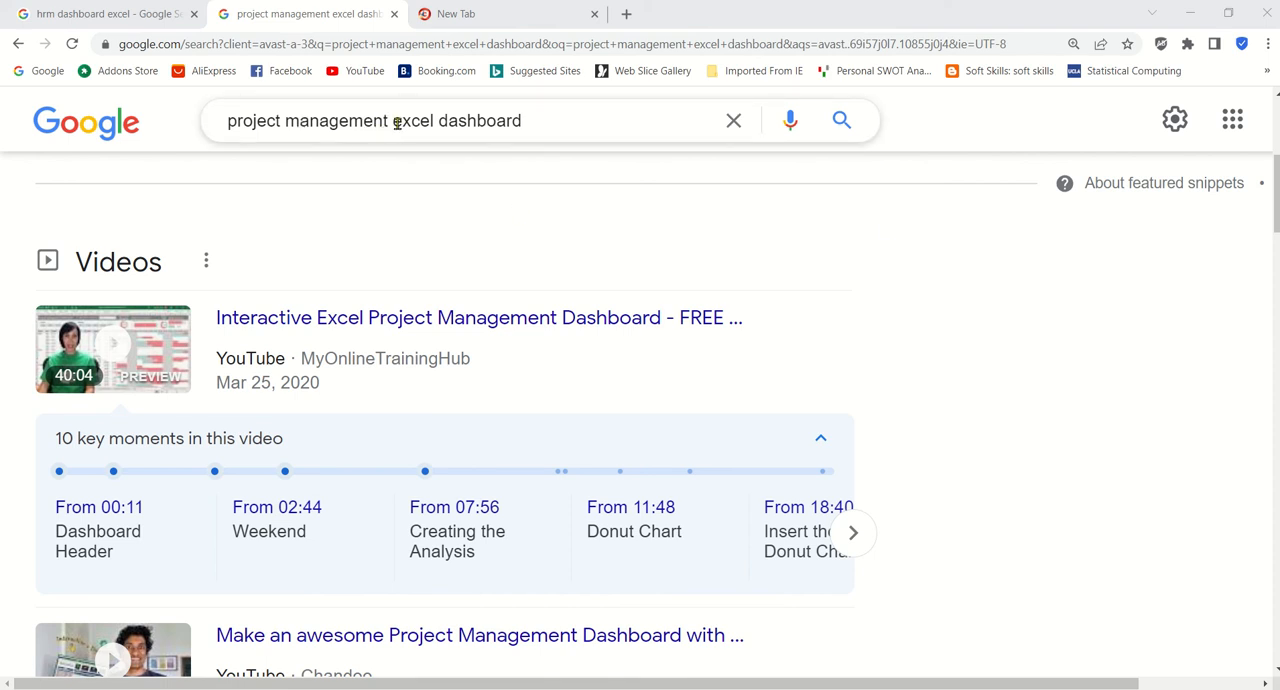
Step: Change the browser search to "operation excel dashboard" and show only the video results
drag(393, 121, 27, 132)
key(BackSpace)
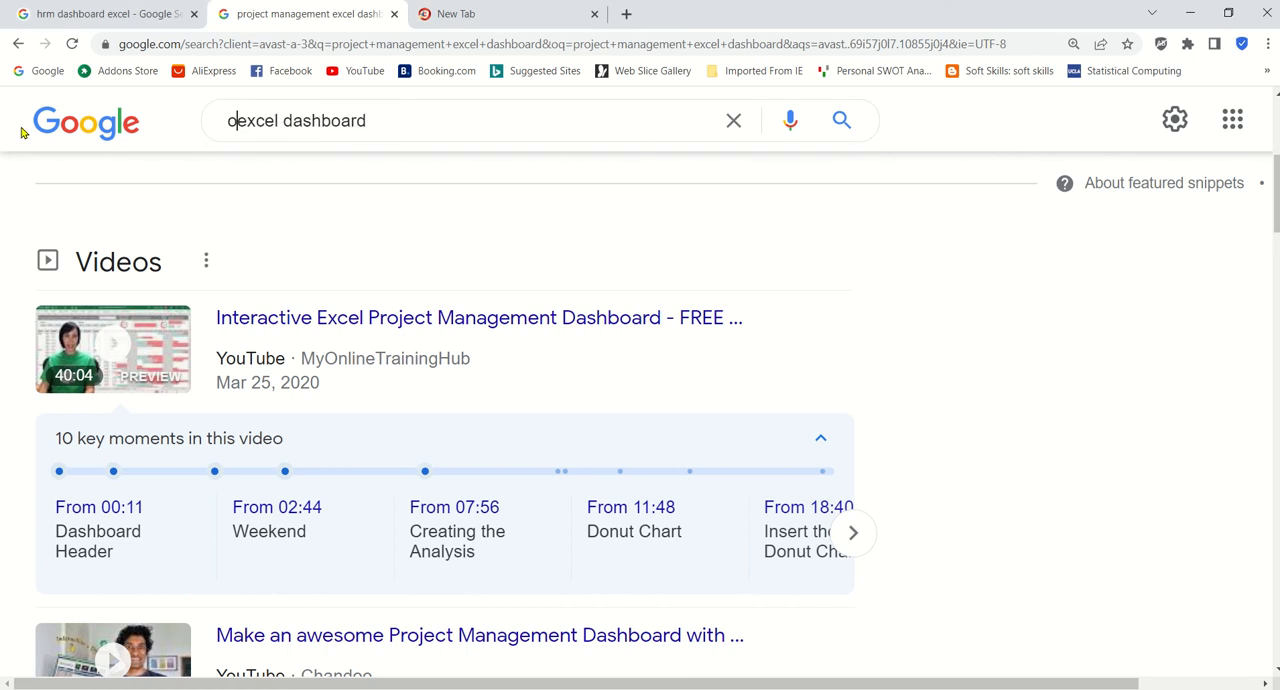
text(operation)
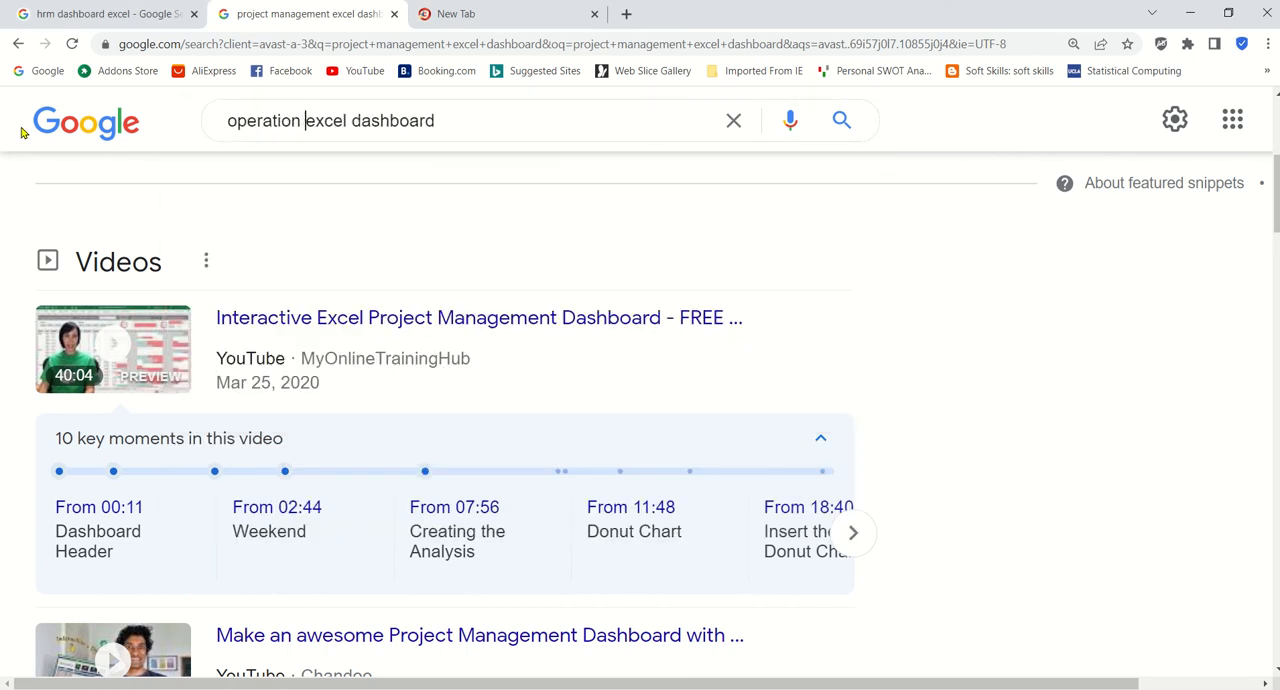
key(BackSpace)
key(Return)
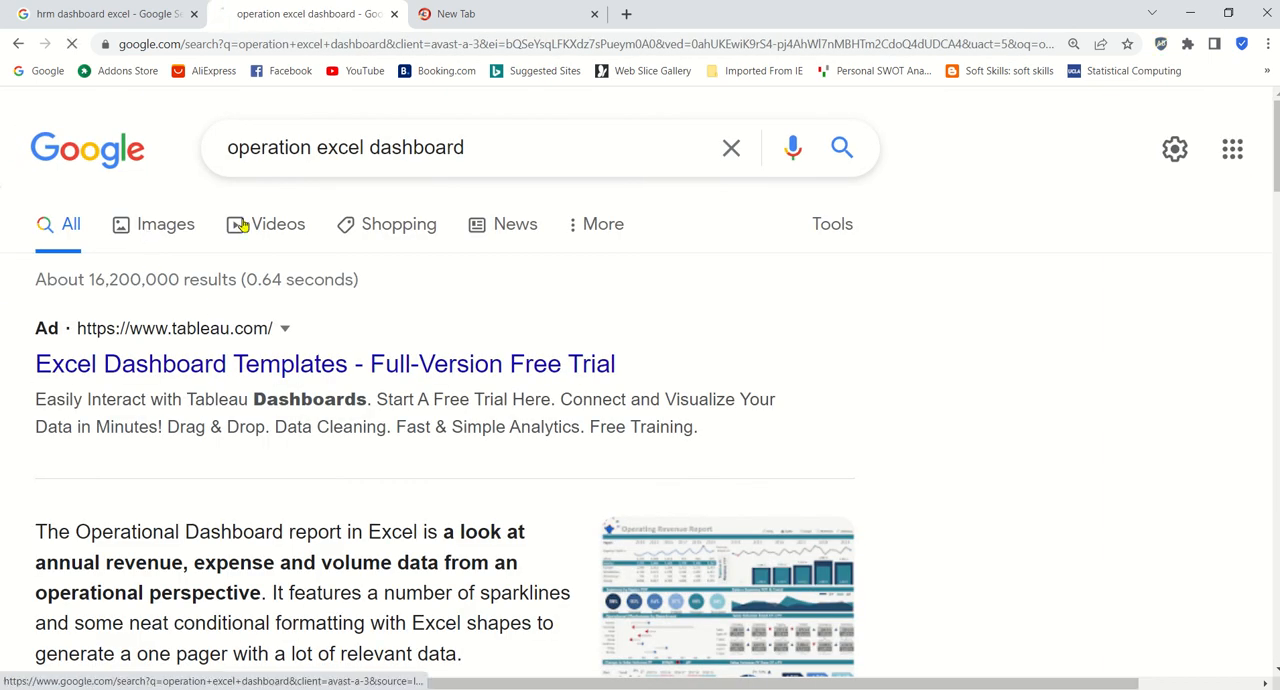
click(242, 226)
Step: Look through the video results for Excel operations dashboards and minimize the browser to get back to the Excel workbook
scroll(560, 360, down, 1)
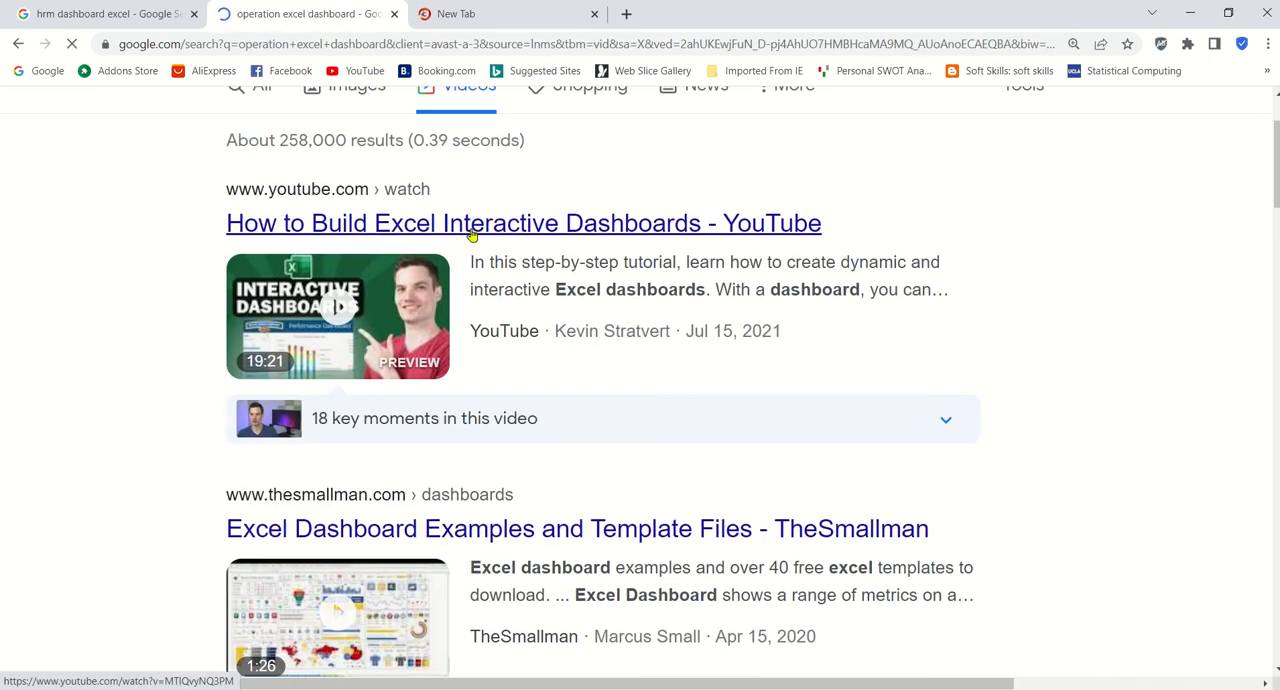
scroll(475, 233, down, 3)
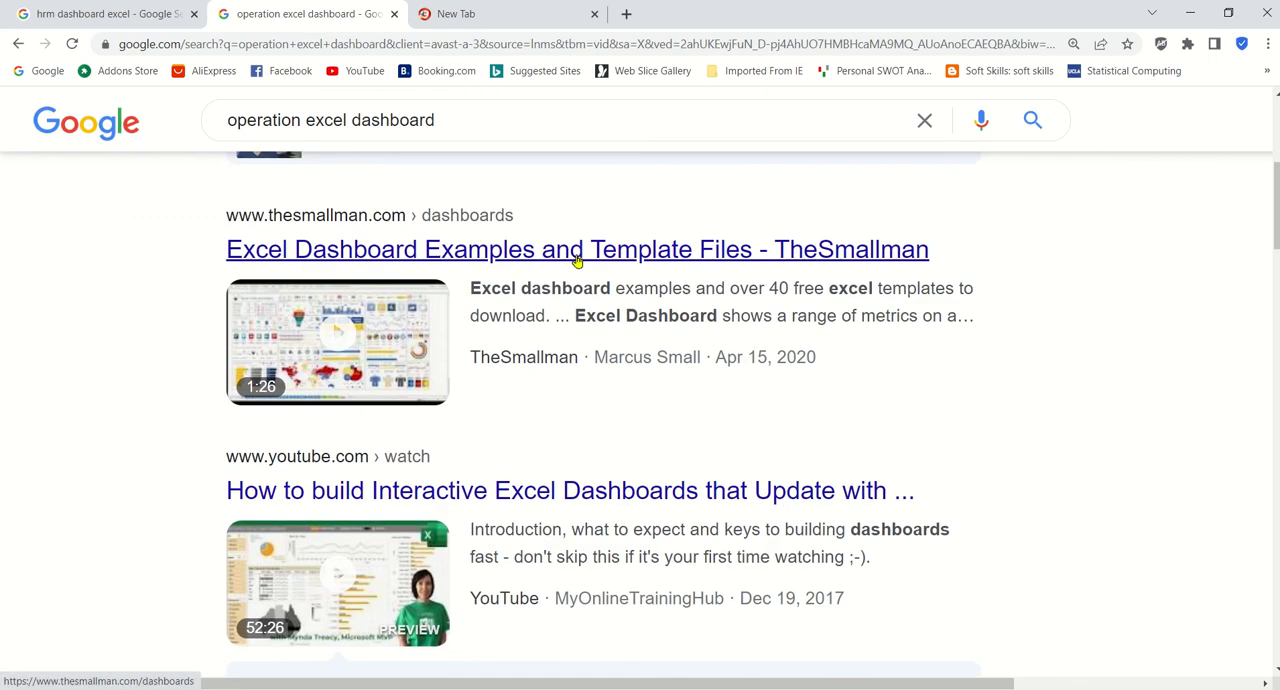
scroll(577, 260, down, 3)
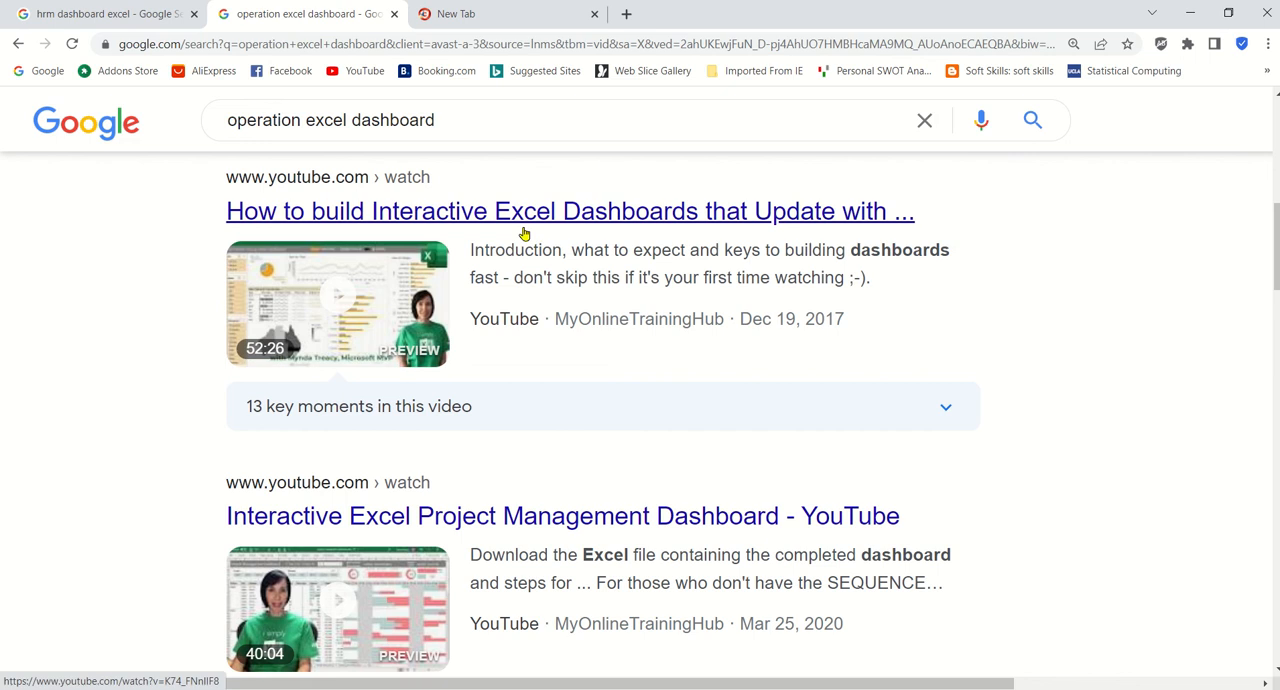
mouse_move(267, 365)
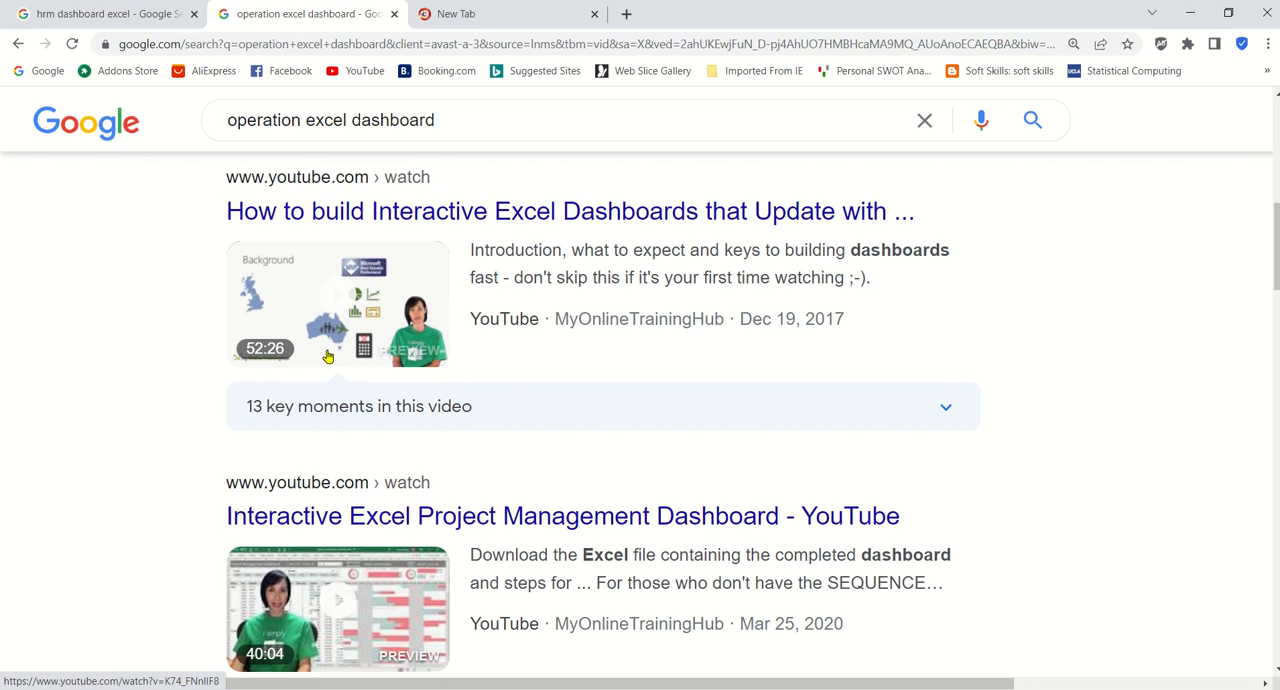
scroll(325, 358, down, 2)
scroll(339, 463, down, 4)
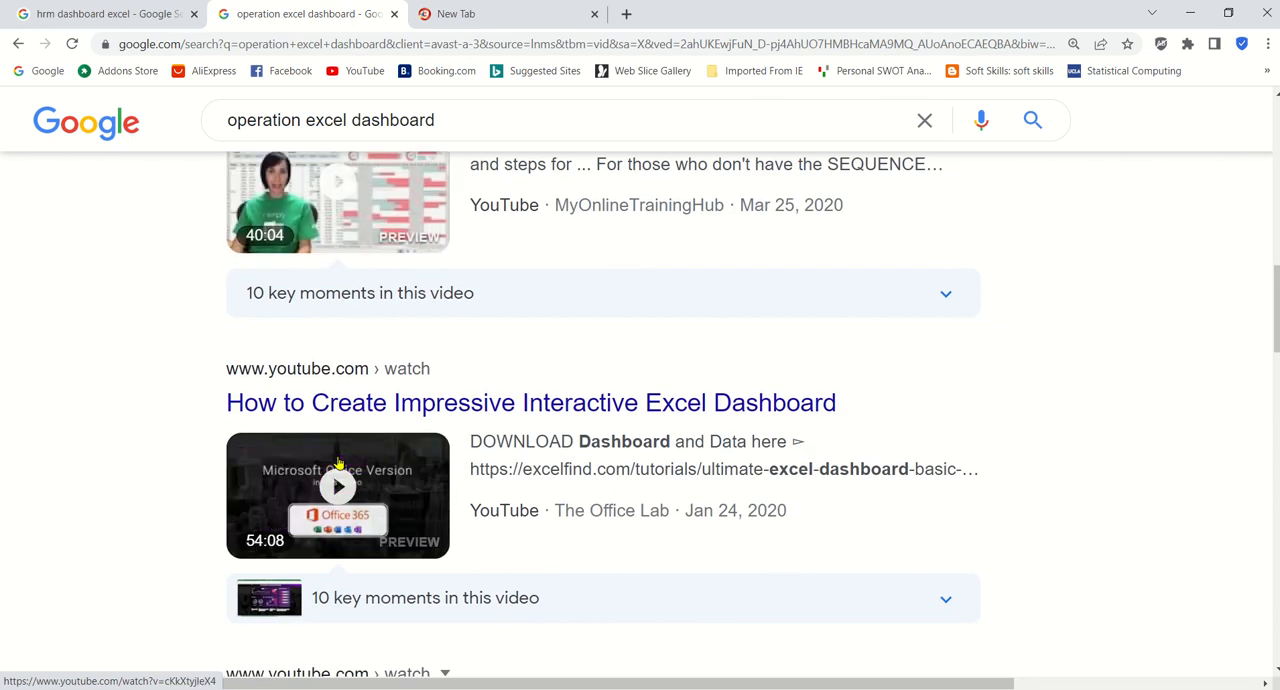
scroll(693, 448, down, 5)
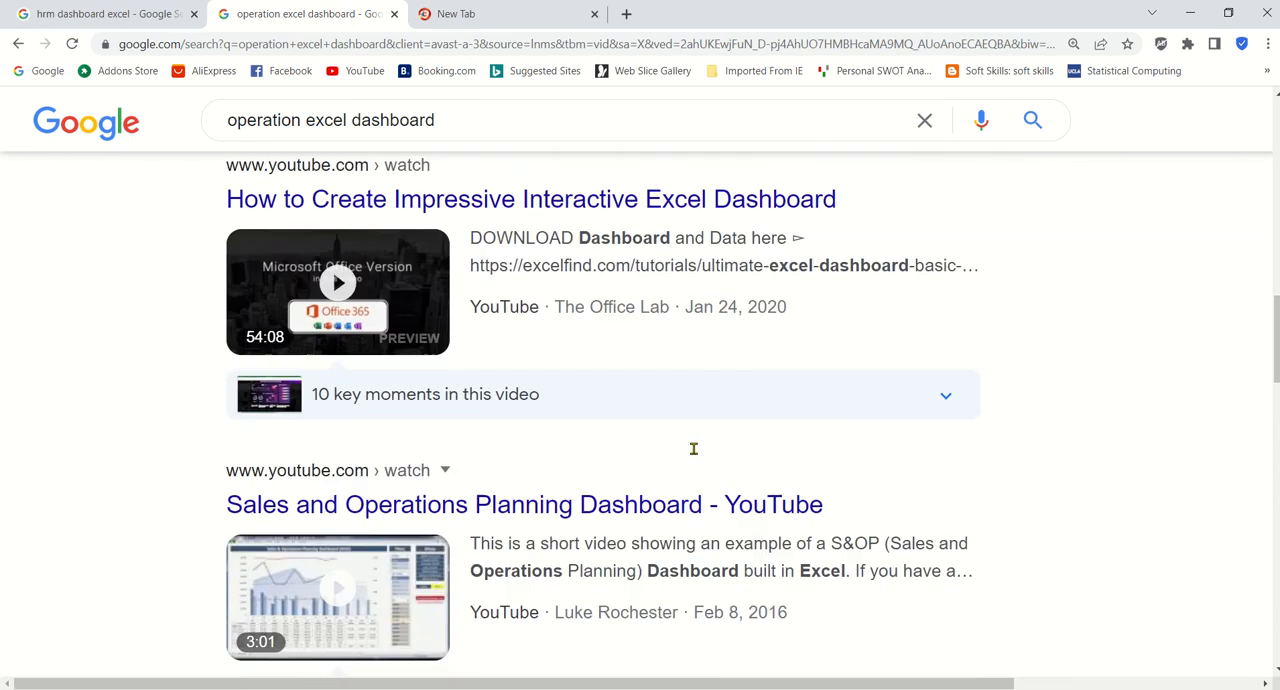
scroll(695, 452, down, 5)
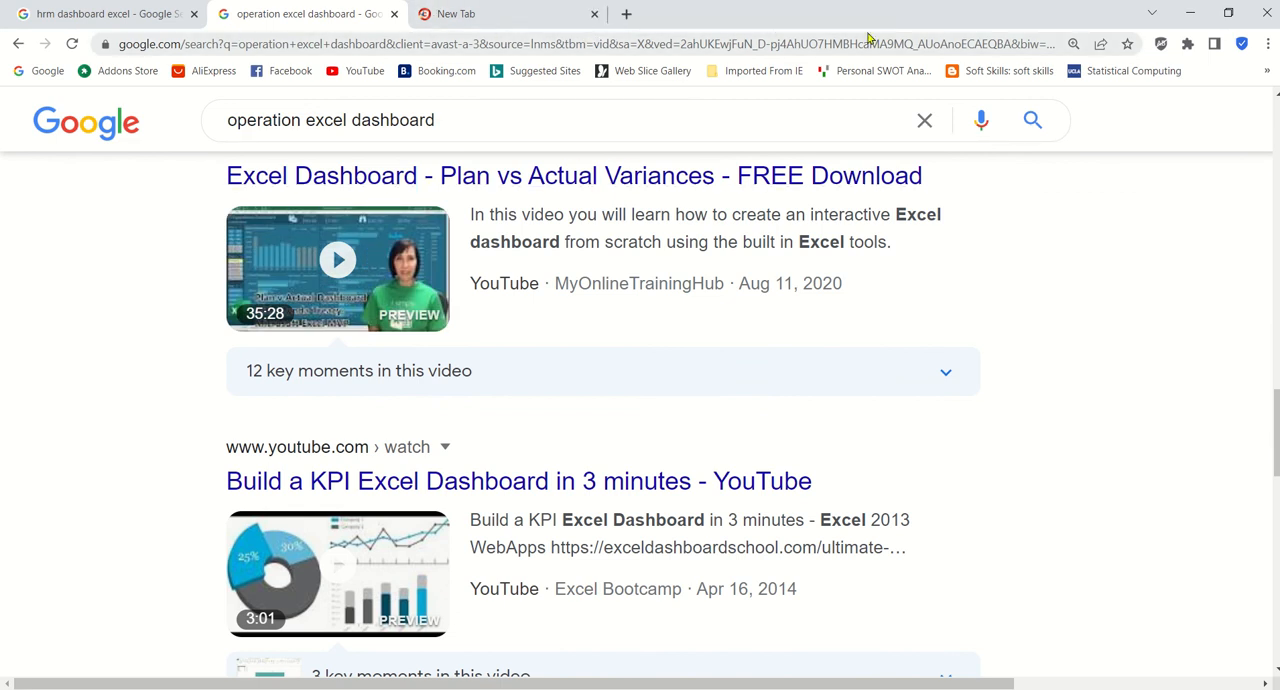
click(1190, 13)
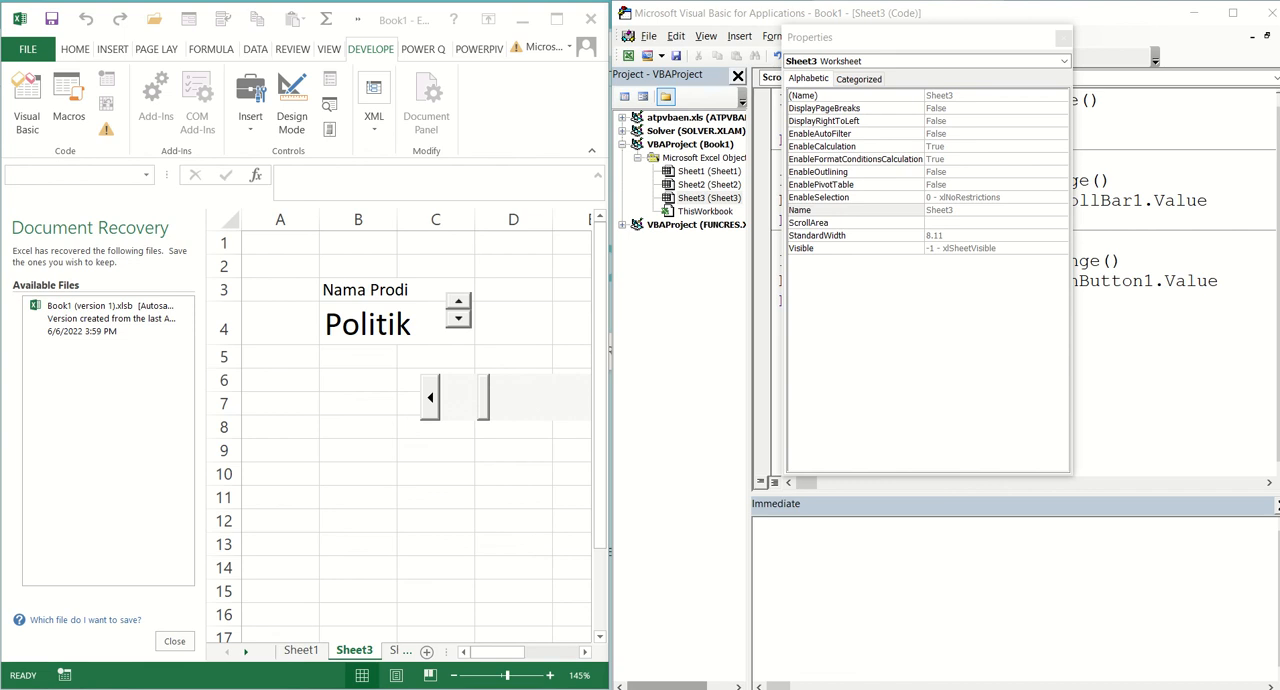
mouse_move(600, 15)
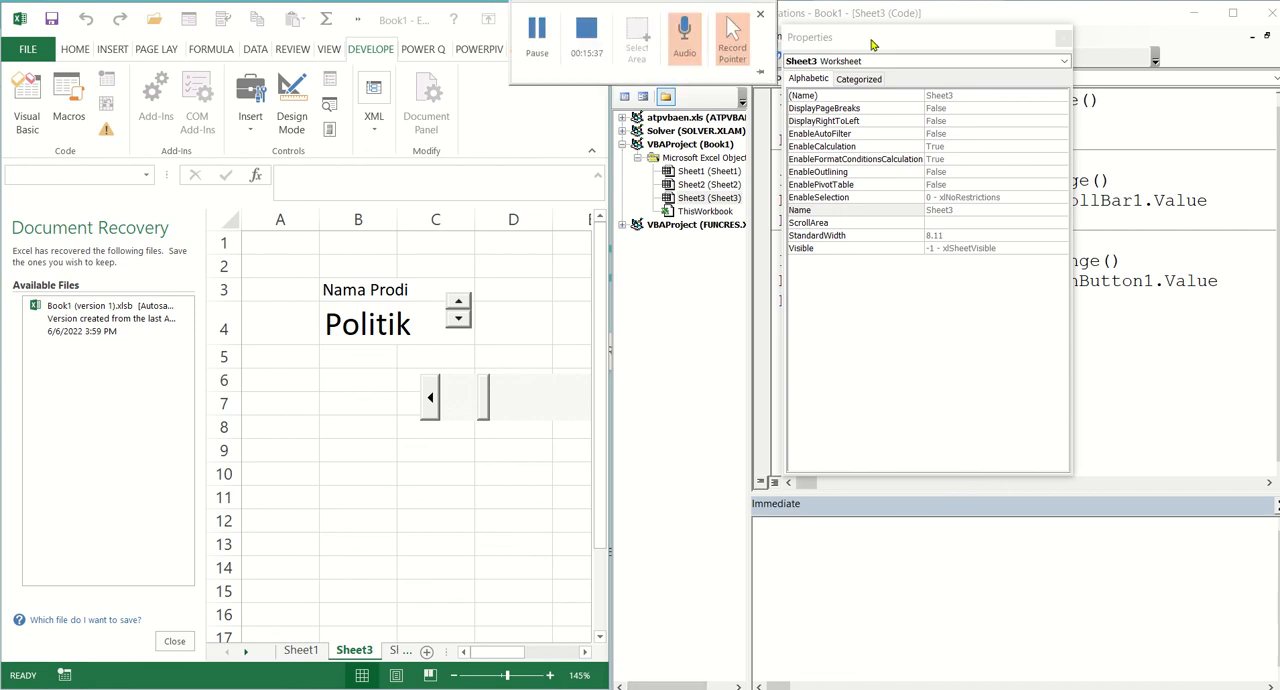